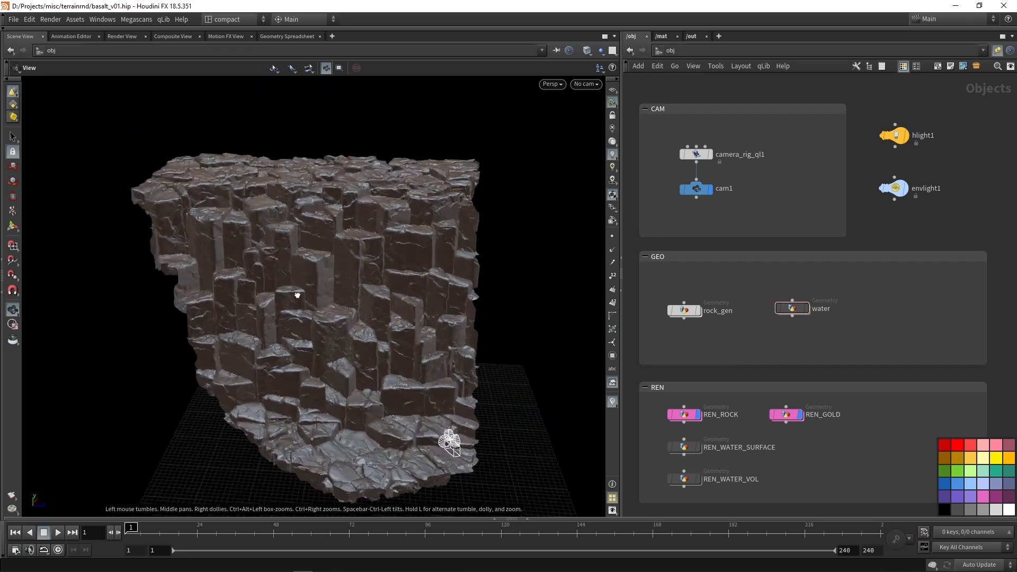
Step: Open the rock_gen network and display the result of the triplanar_displace2 node
middle_drag(359, 343, 344, 315)
double_click(685, 312)
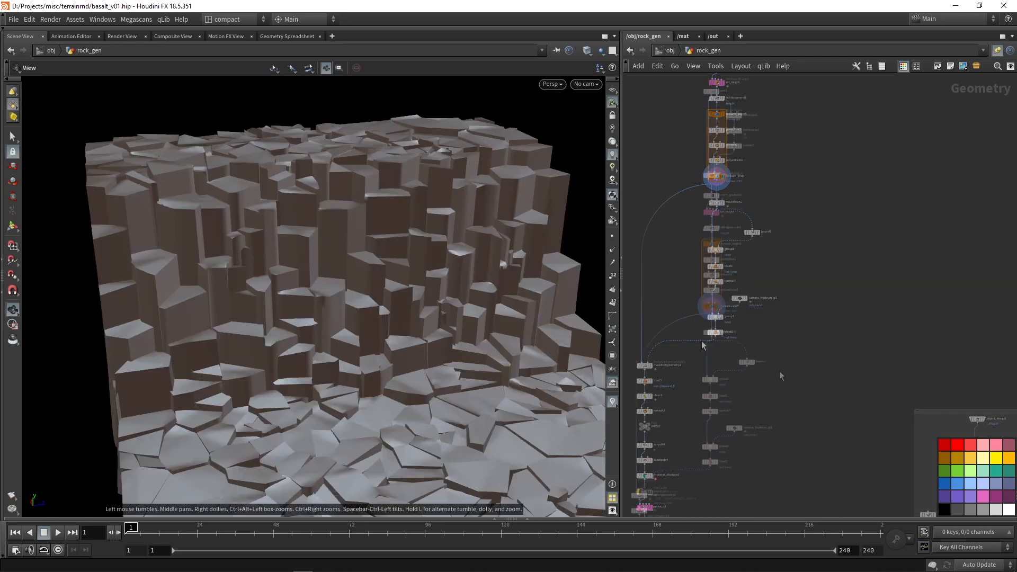
scroll(768, 386, up, 3)
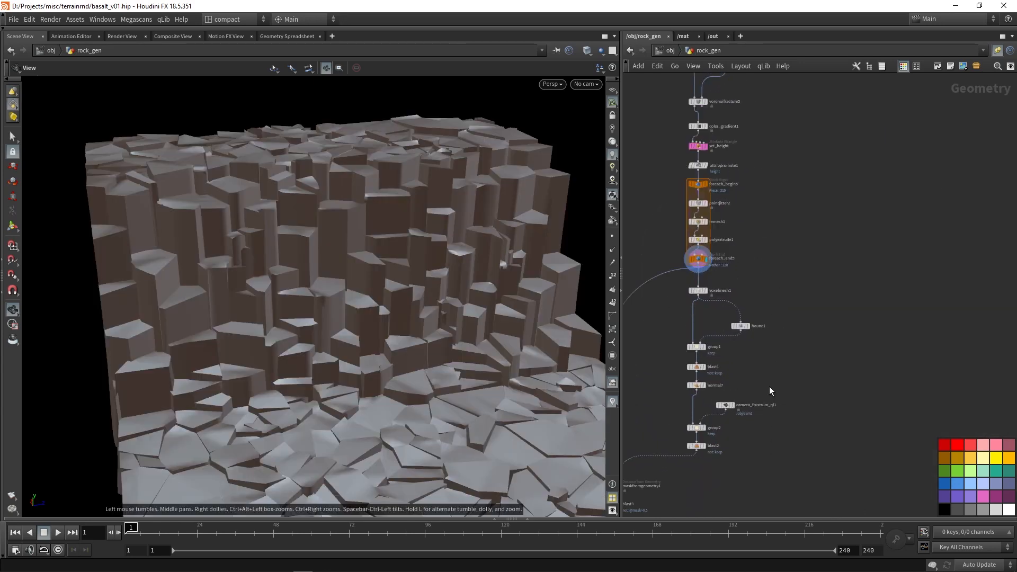
middle_drag(765, 384, 814, 227)
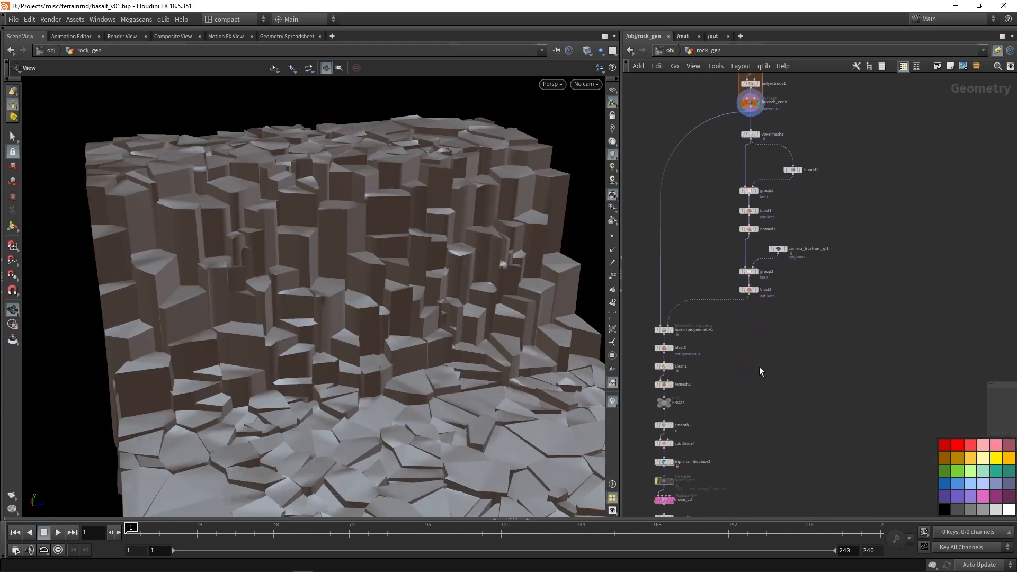
middle_drag(761, 370, 803, 320)
scroll(715, 413, up, 3)
click(714, 413)
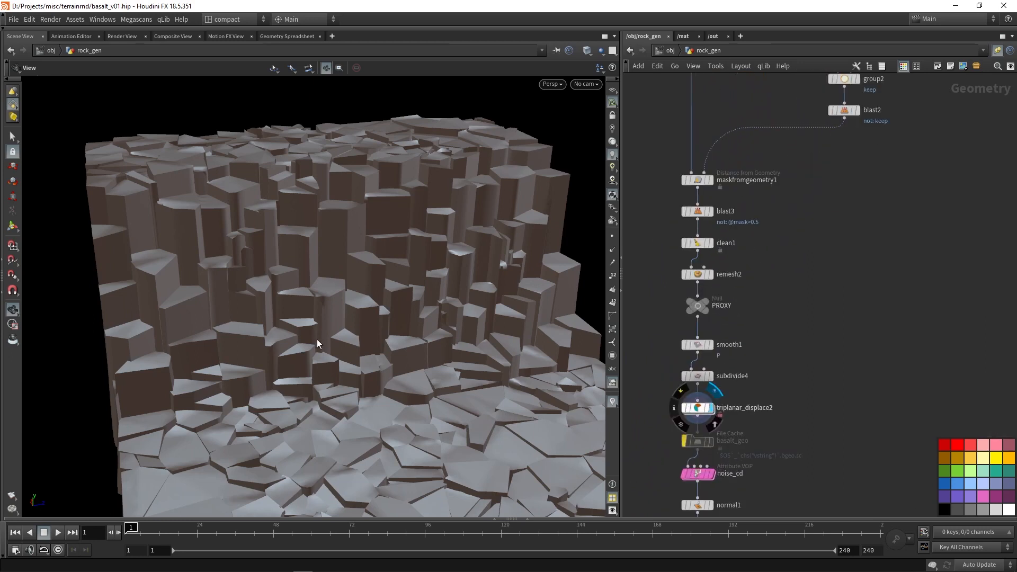
Step: Examine the displaced basalt columns up close and as a whole
scroll(361, 286, up, 5)
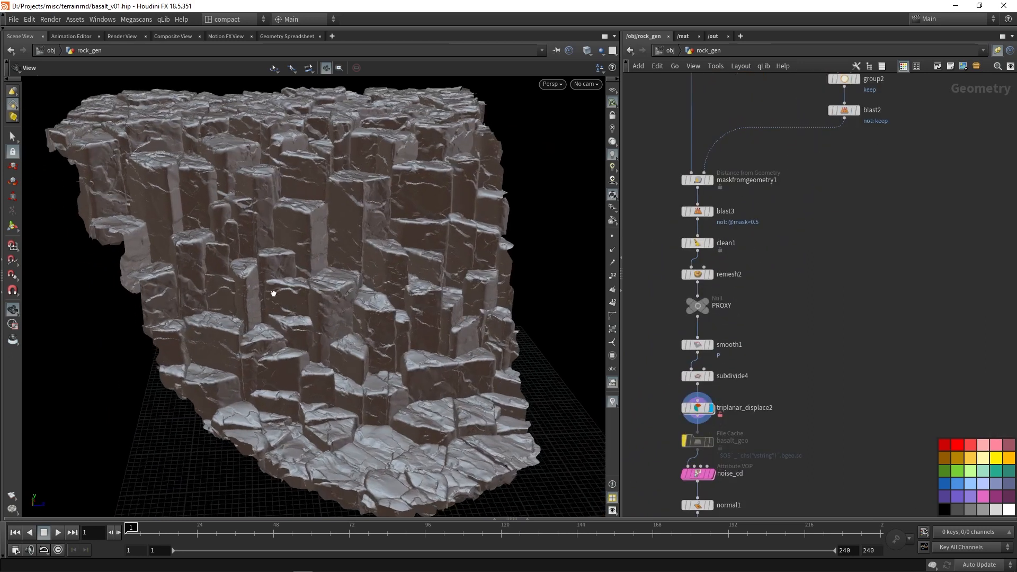
scroll(361, 286, up, 3)
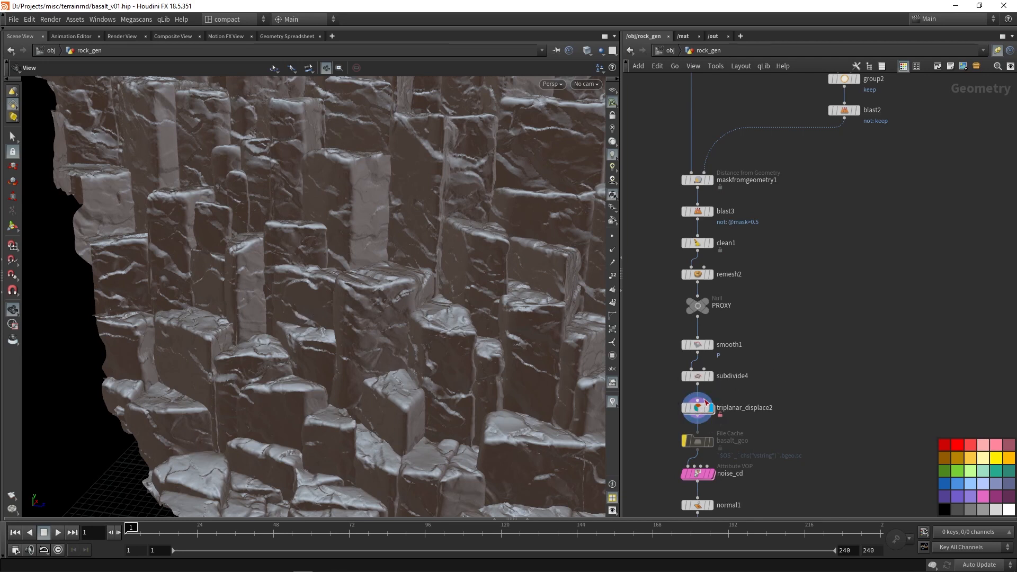
mouse_move(700, 411)
scroll(340, 291, up, 6)
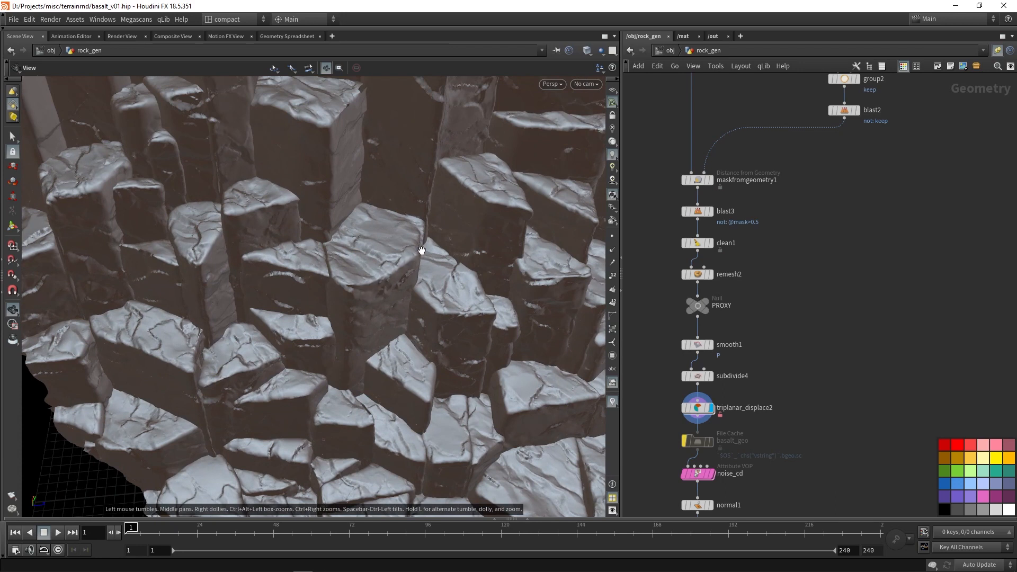
scroll(350, 301, down, 8)
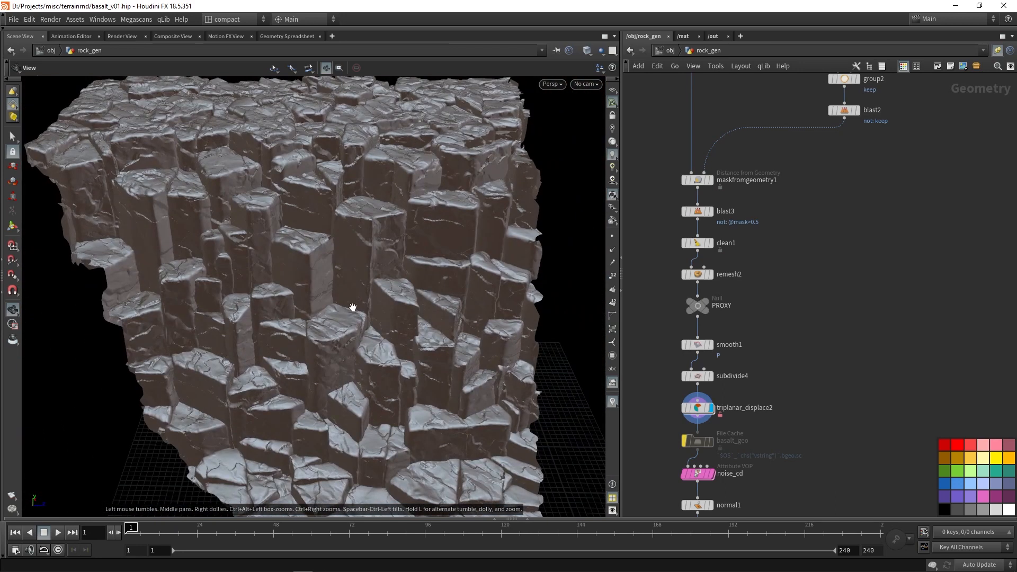
scroll(901, 311, down, 2)
scroll(900, 311, down, 1)
Step: Display the foreach_end5 node and examine the undisplaced basalt columns from several angles
middle_drag(898, 311, 808, 422)
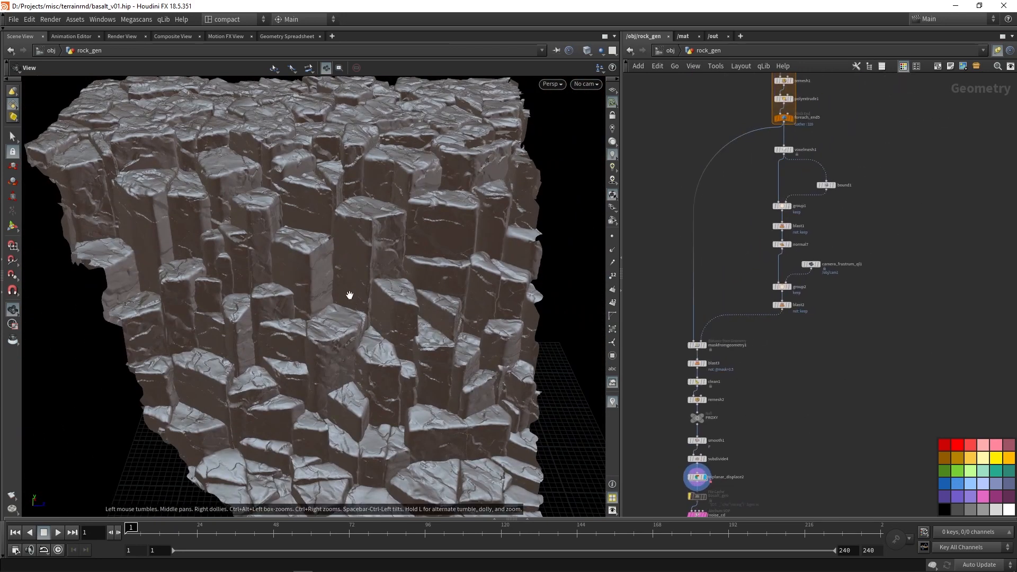
scroll(357, 300, down, 1)
scroll(808, 148, up, 2)
click(786, 111)
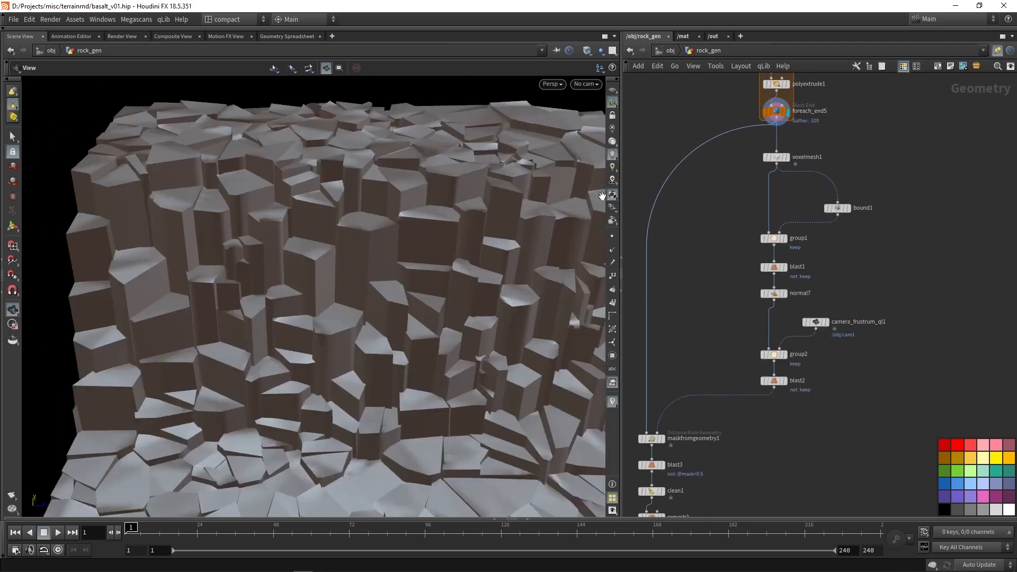
scroll(329, 288, up, 3)
scroll(330, 289, down, 3)
drag(313, 338, 334, 365)
middle_drag(333, 365, 329, 319)
scroll(330, 319, up, 2)
scroll(330, 319, down, 2)
drag(328, 366, 347, 338)
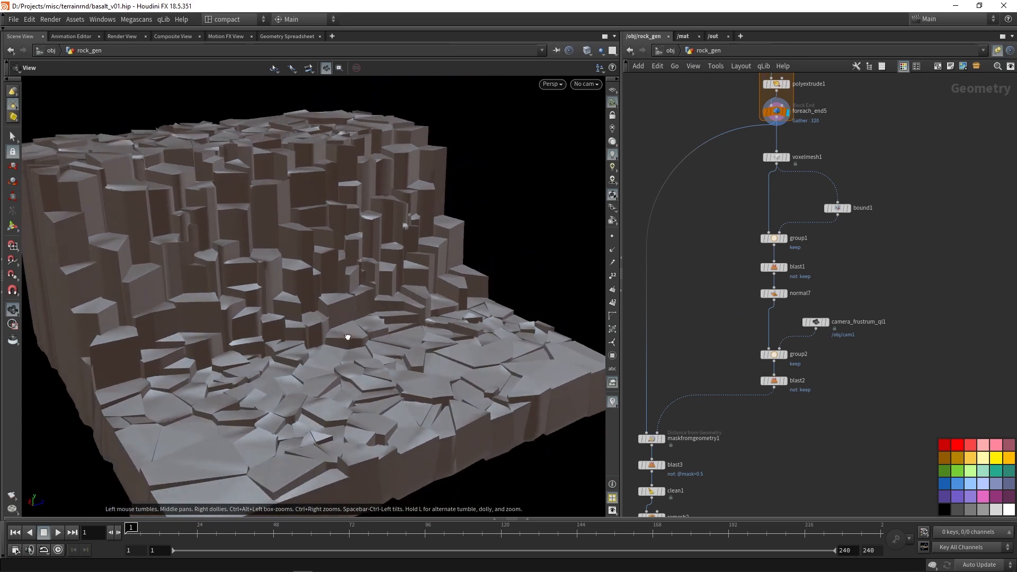
scroll(339, 331, up, 1)
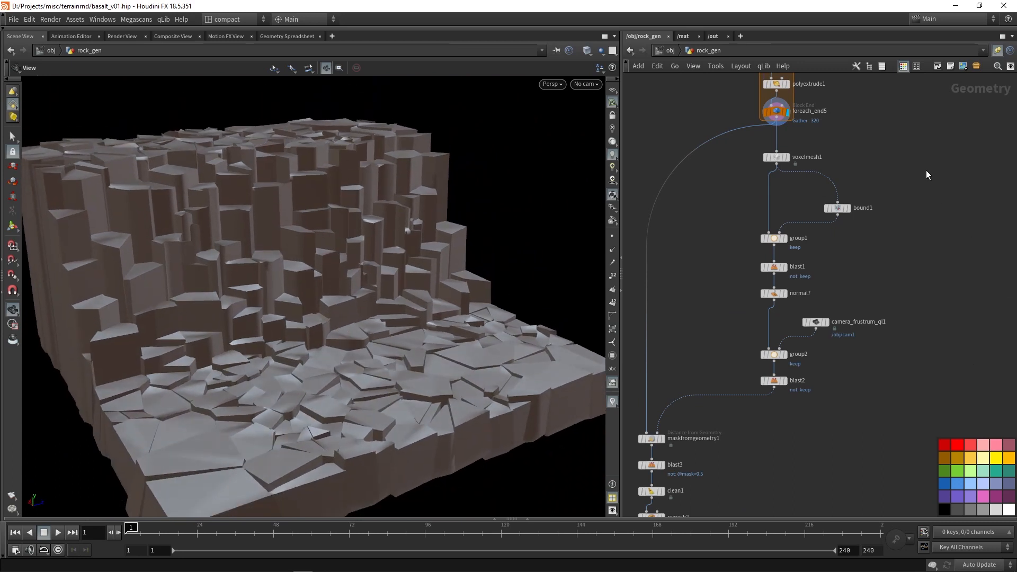
Step: Open the scatter1 node's parameters and vary its Global Seed, ending at 5, to change the column layout
middle_drag(926, 163, 892, 442)
scroll(892, 443, down, 1)
scroll(848, 302, down, 1)
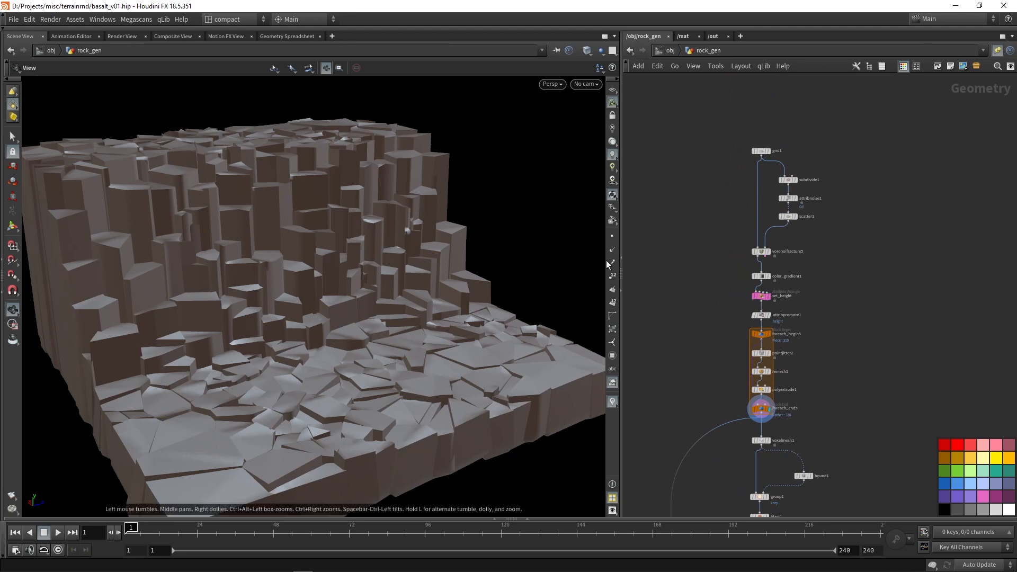
scroll(793, 215, up, 3)
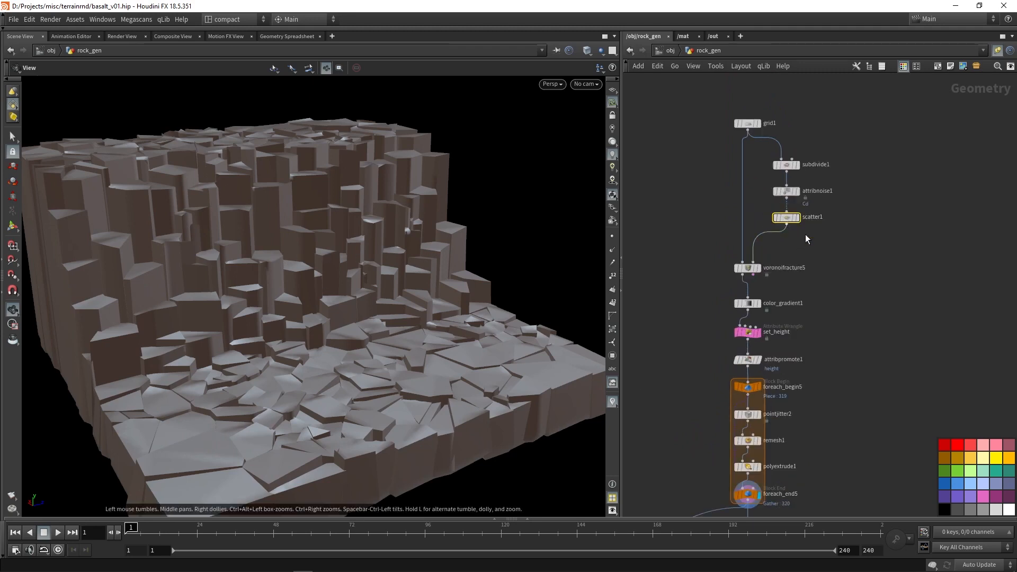
key(p)
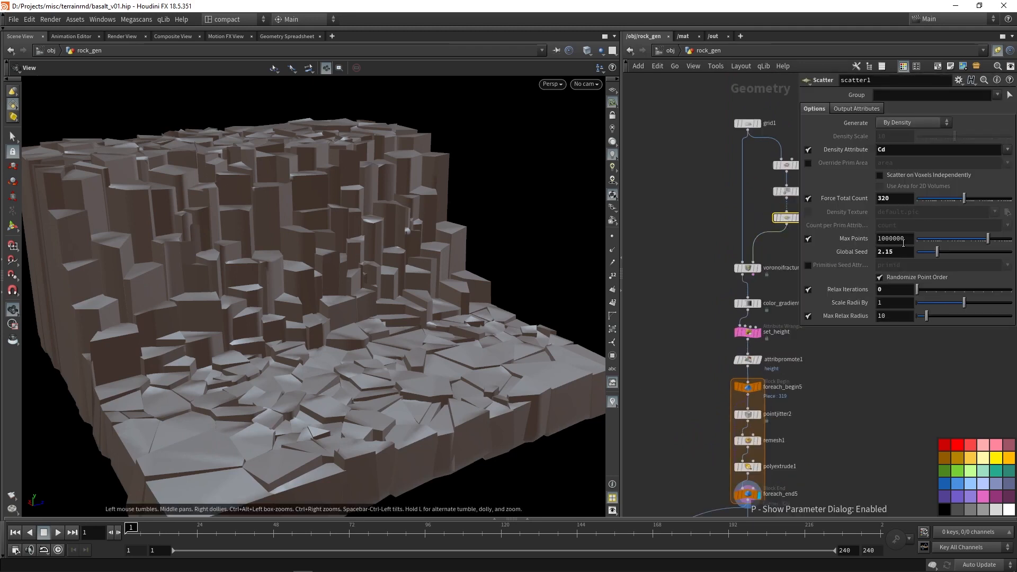
drag(936, 252, 949, 252)
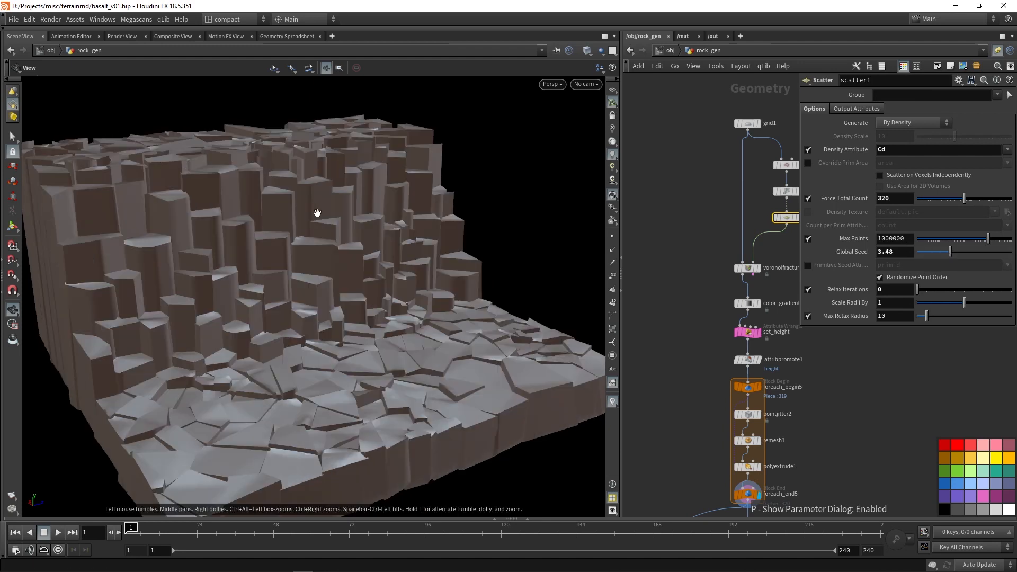
drag(331, 283, 268, 295)
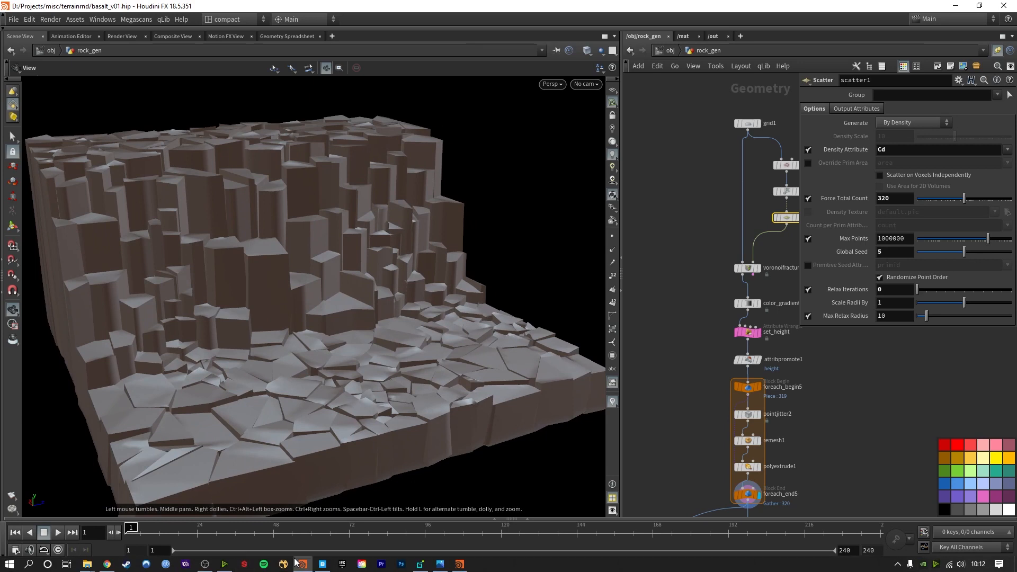
Step: Switch to Quixel Bridge and look through the purchased rock and gold surface materials
click(323, 563)
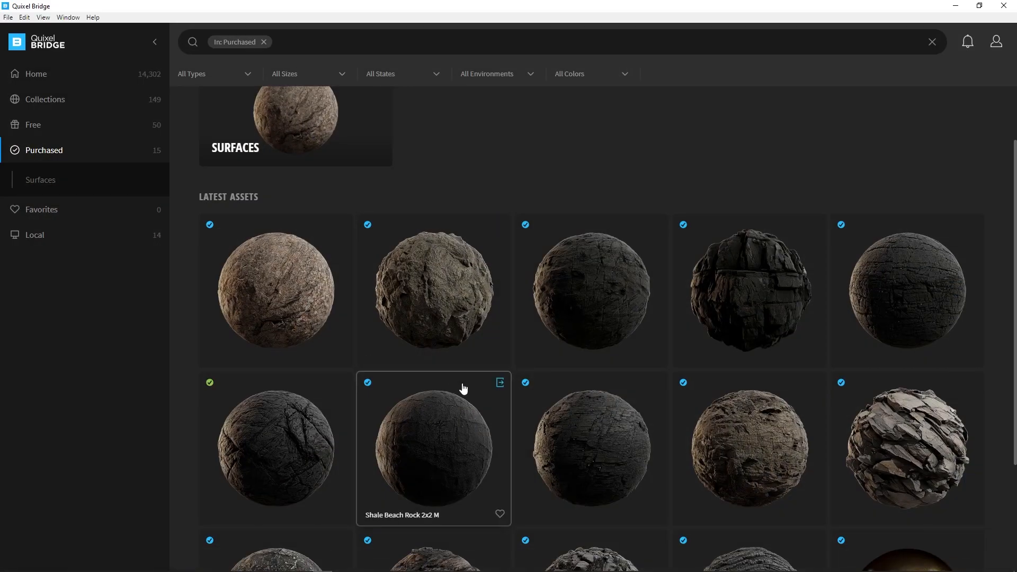
scroll(579, 324, down, 1)
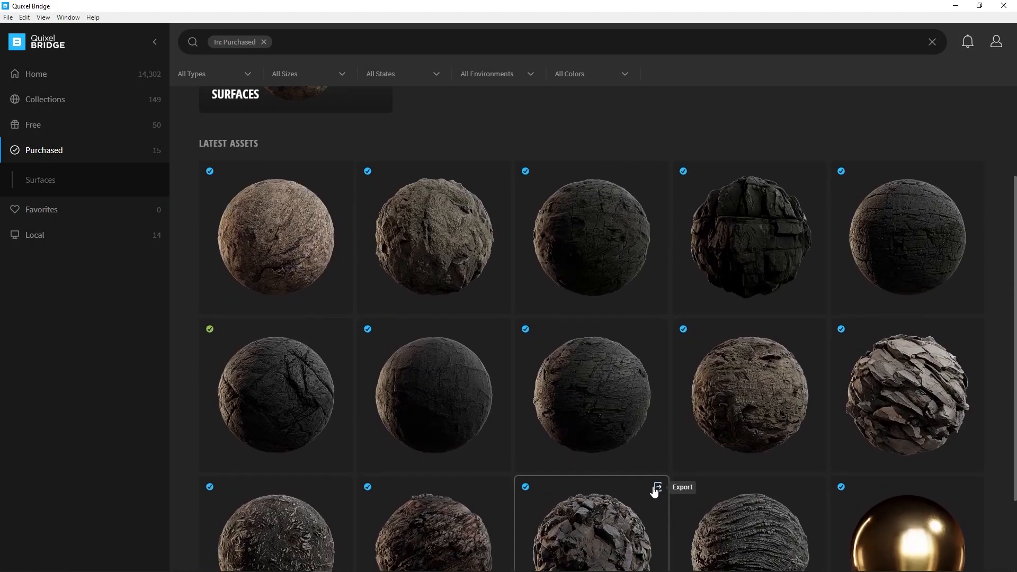
scroll(661, 477, down, 2)
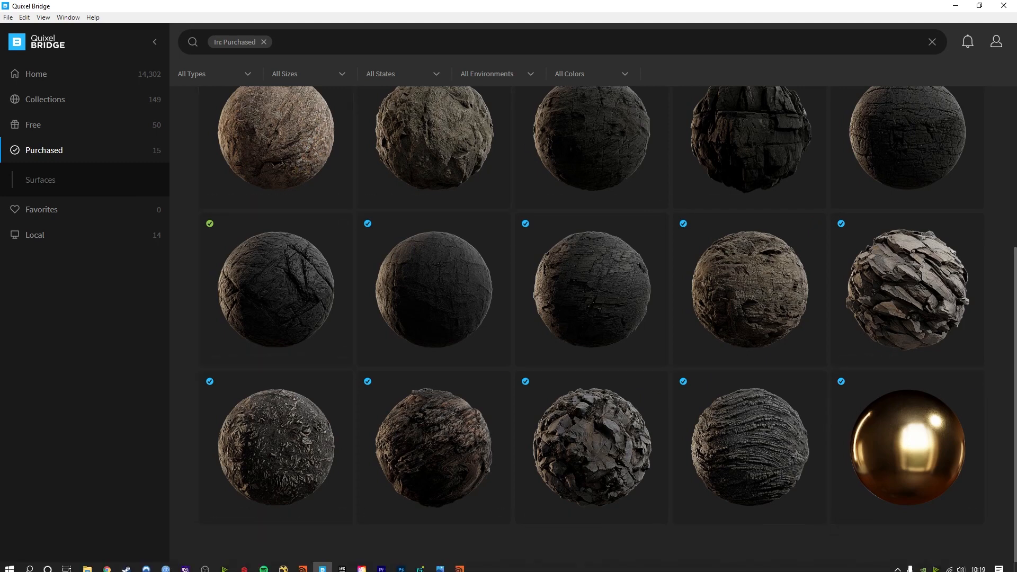
click(324, 564)
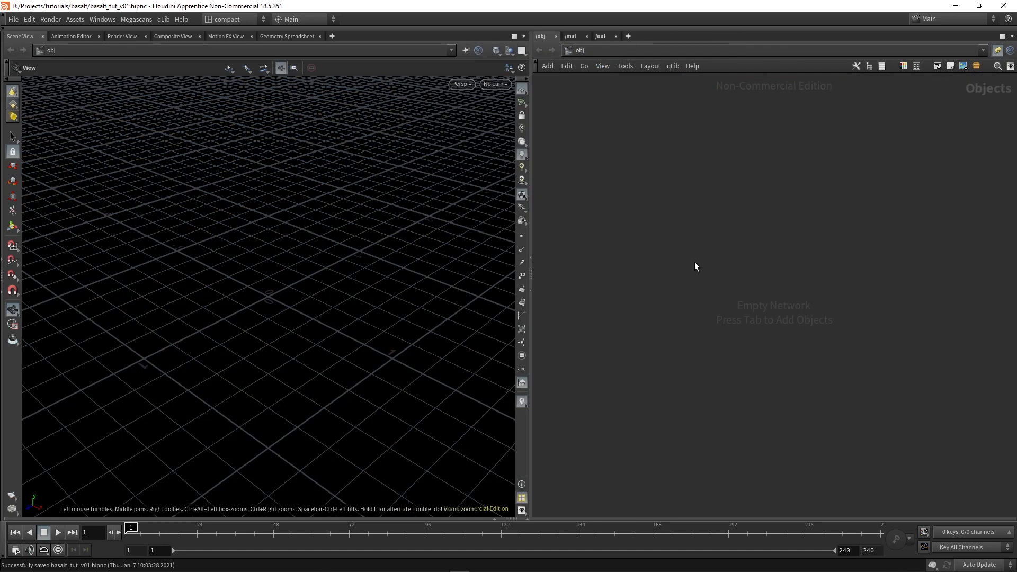
Step: Create a Geometry object in the empty Houdini scene and name it basalt
key(Tab)
text(geo)
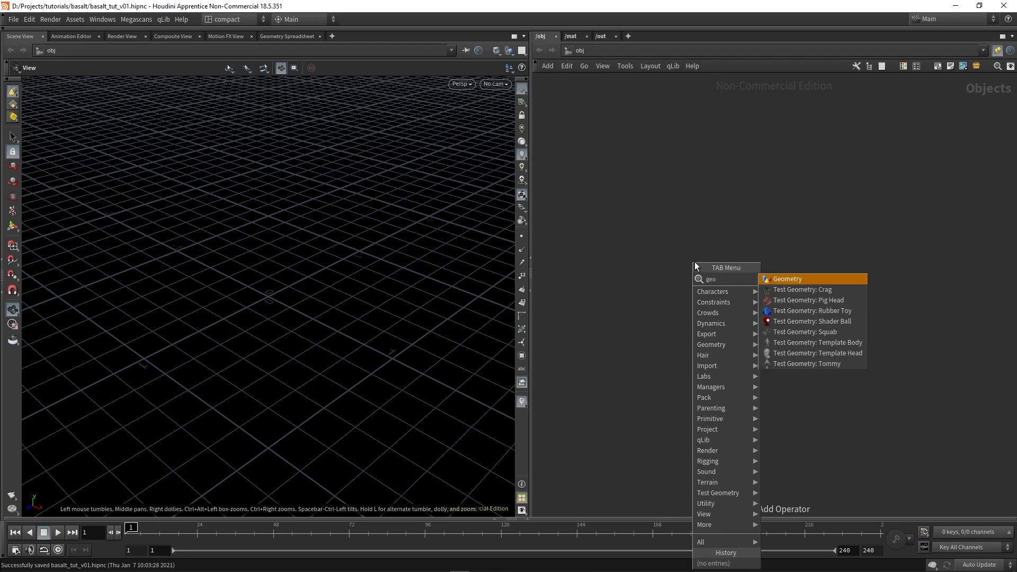
key(Return)
click(655, 244)
click(690, 245)
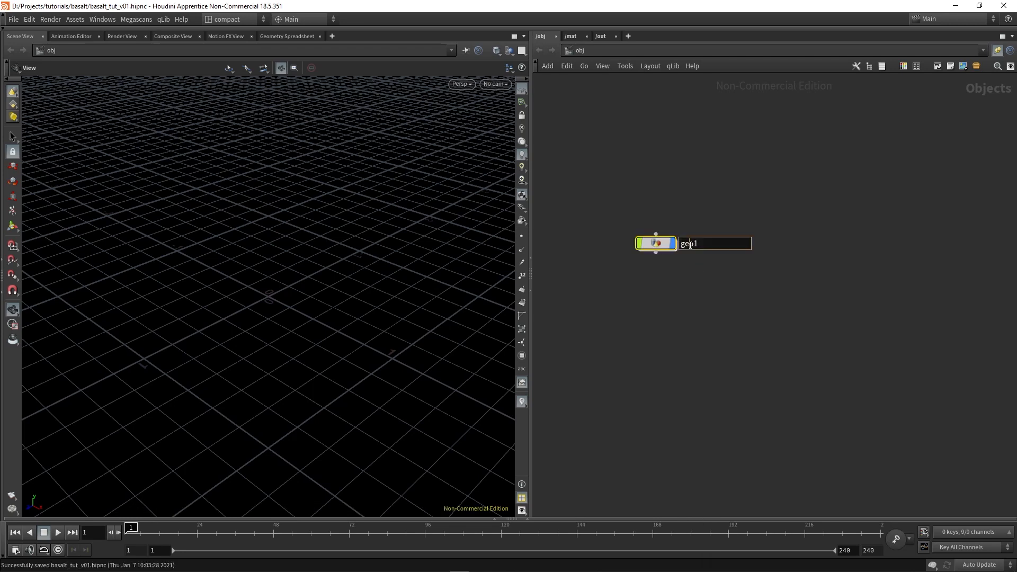
double_click(690, 245)
text(basalt)
key(Return)
Step: Enter the basalt object and add a Grid node to its network
key(i)
key(Tab)
text(grid)
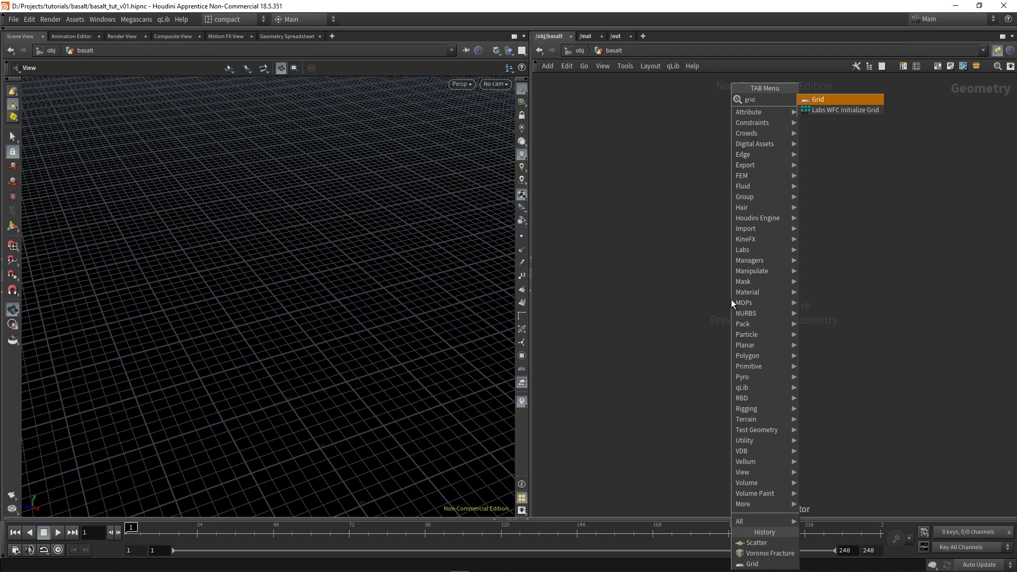
key(Return)
click(706, 246)
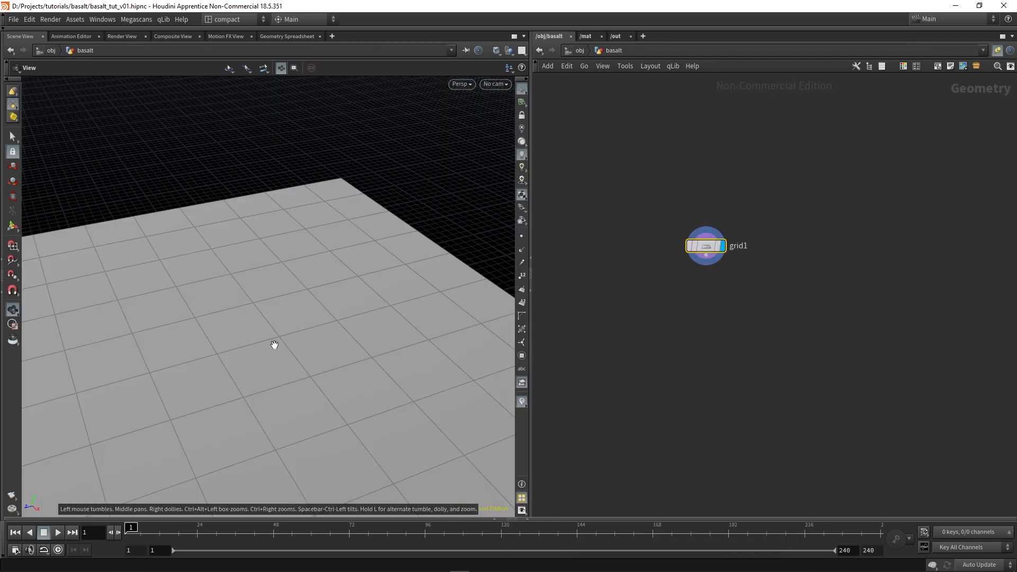
right_drag(274, 345, 258, 366)
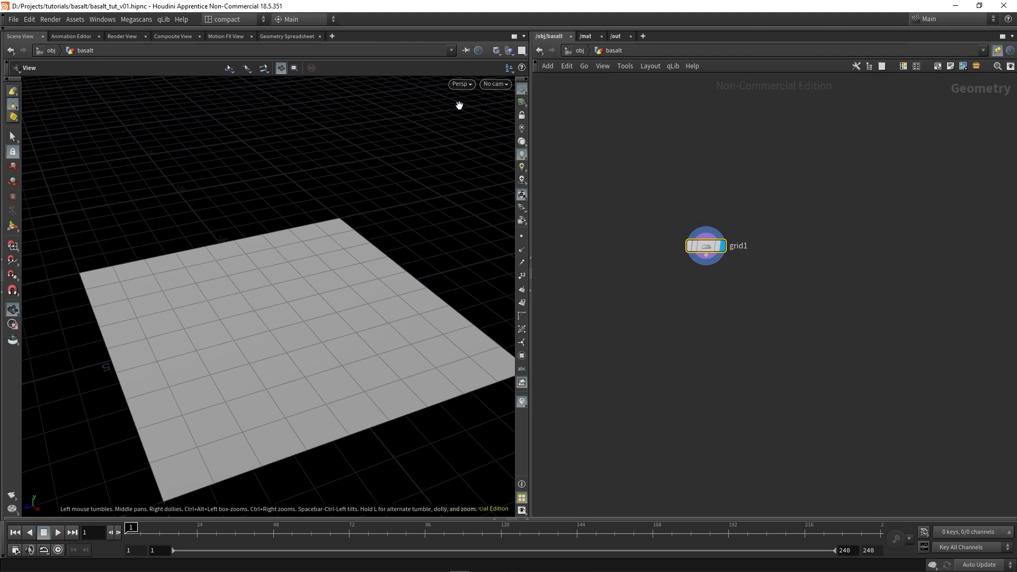
Step: Set the viewport shading to Smooth Wire Shaded and toggle the wire overlay off and on
click(495, 52)
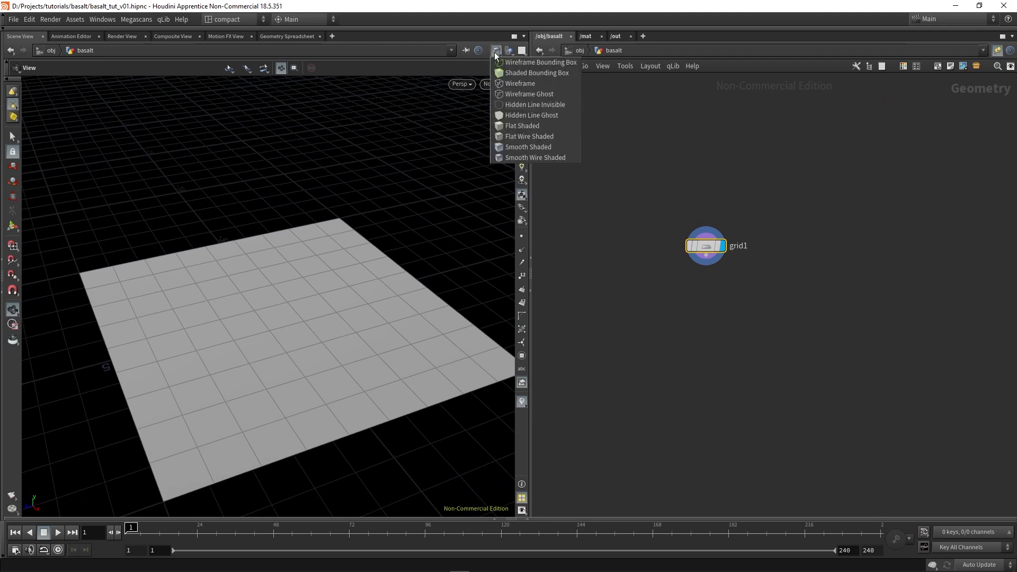
click(529, 159)
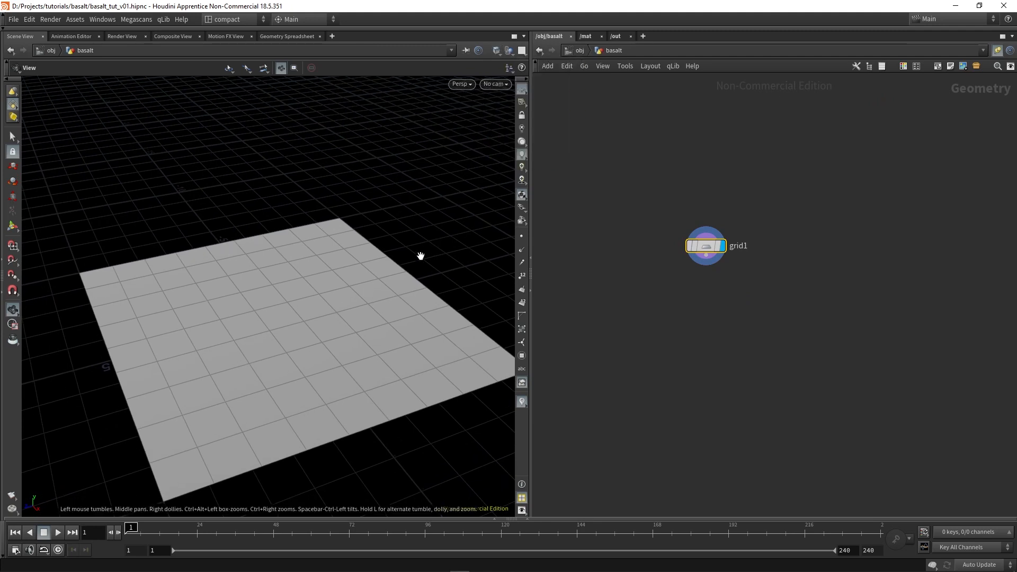
key(shift+w)
key(shift+w)
key(shift+w)
key(shift+w)
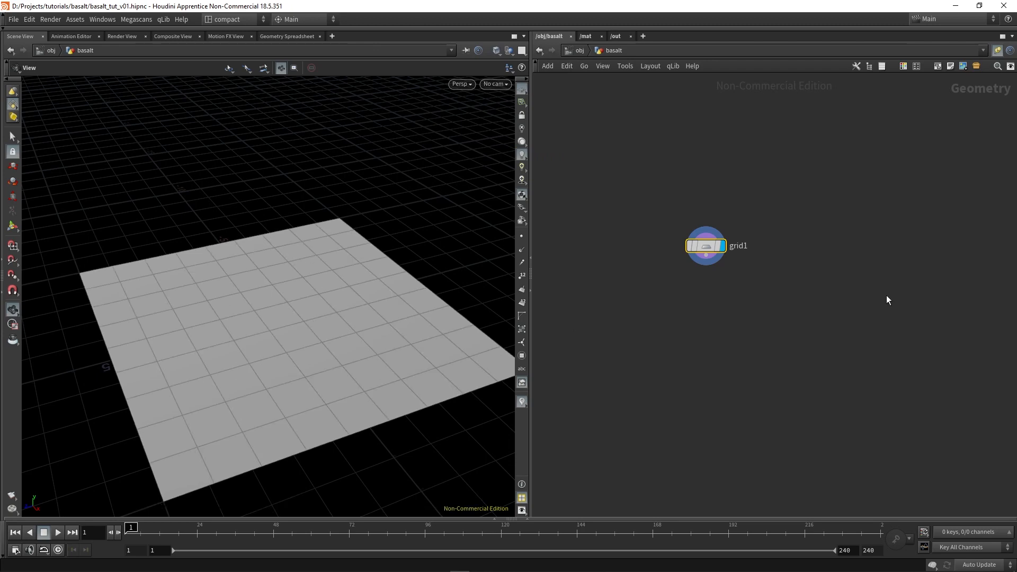
Step: Set the grid's Rows and Columns to 2 each
key(p)
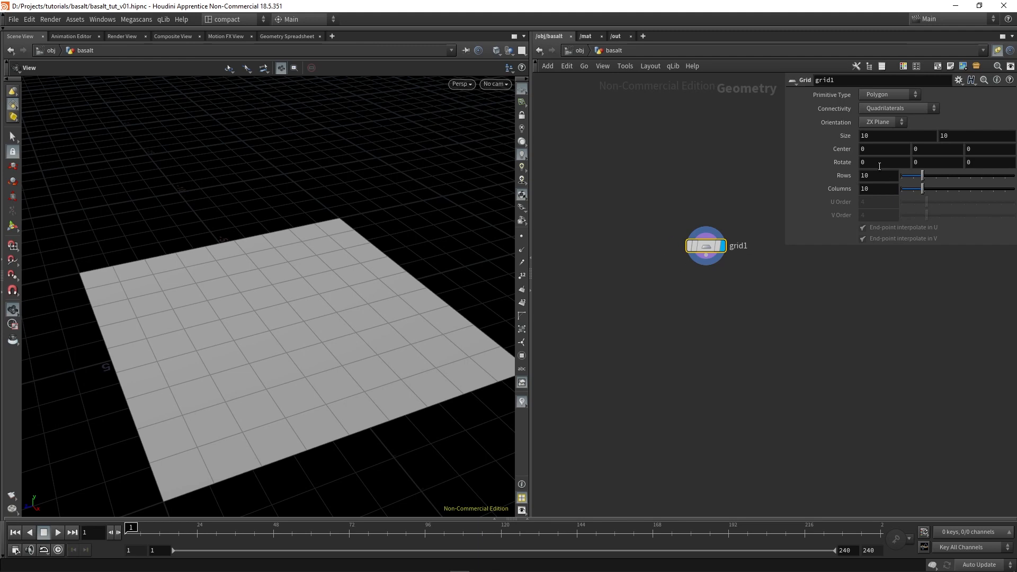
drag(886, 176, 848, 182)
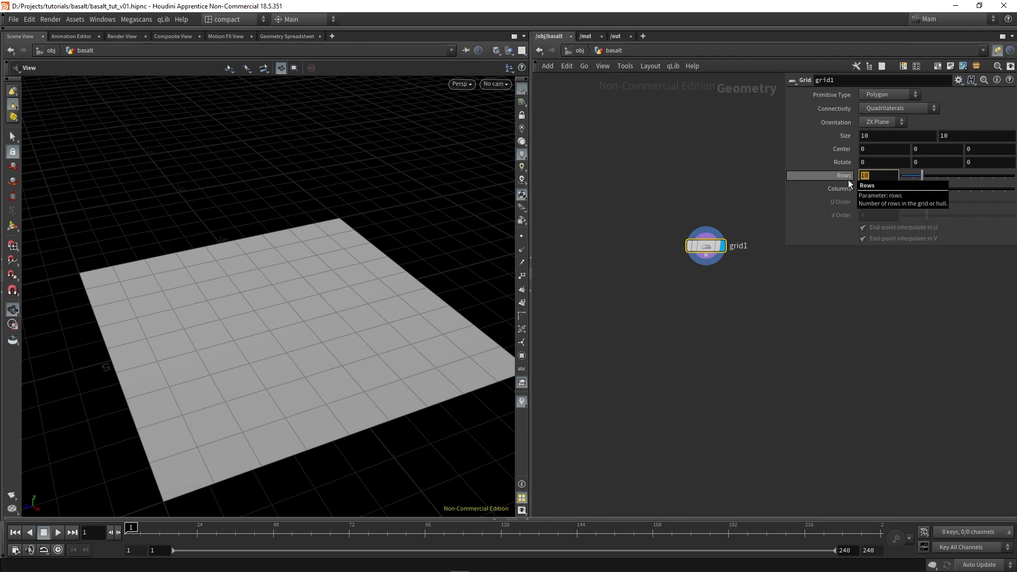
text(2)
key(Tab)
text(2)
key(Tab)
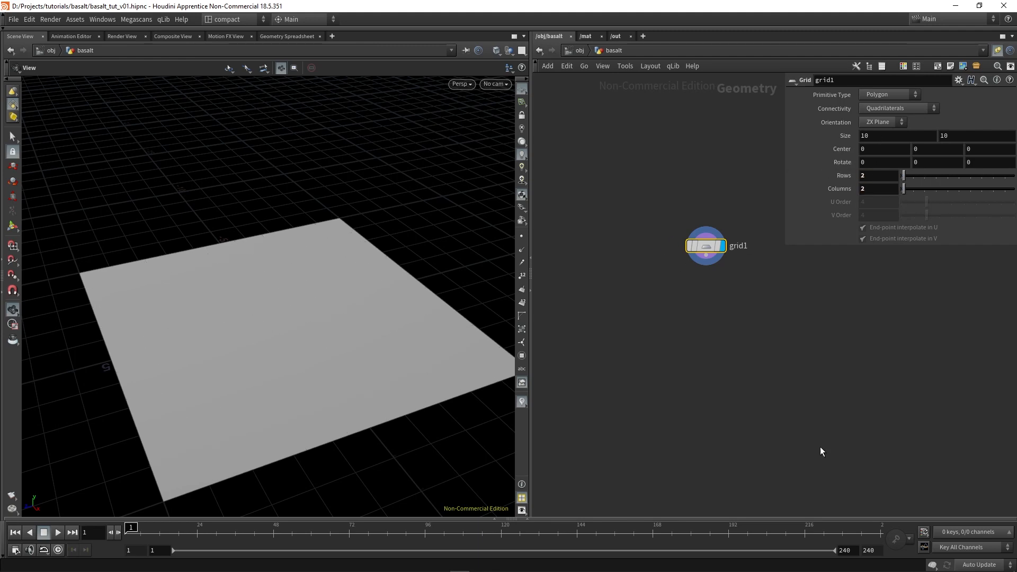
Step: Add a Scatter node, connect grid1 to its input and display its result
key(Tab)
text(sca)
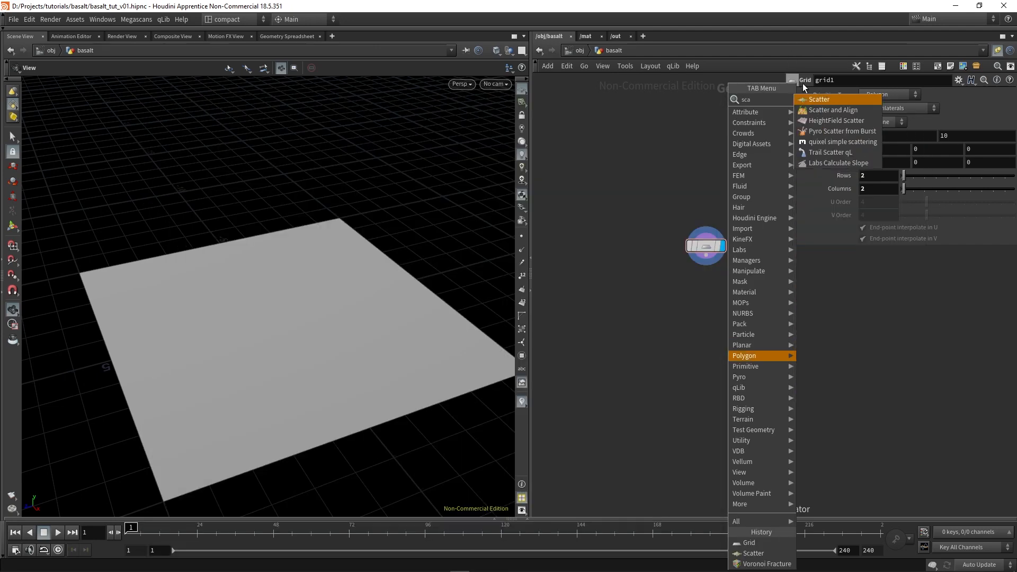
click(814, 100)
click(754, 304)
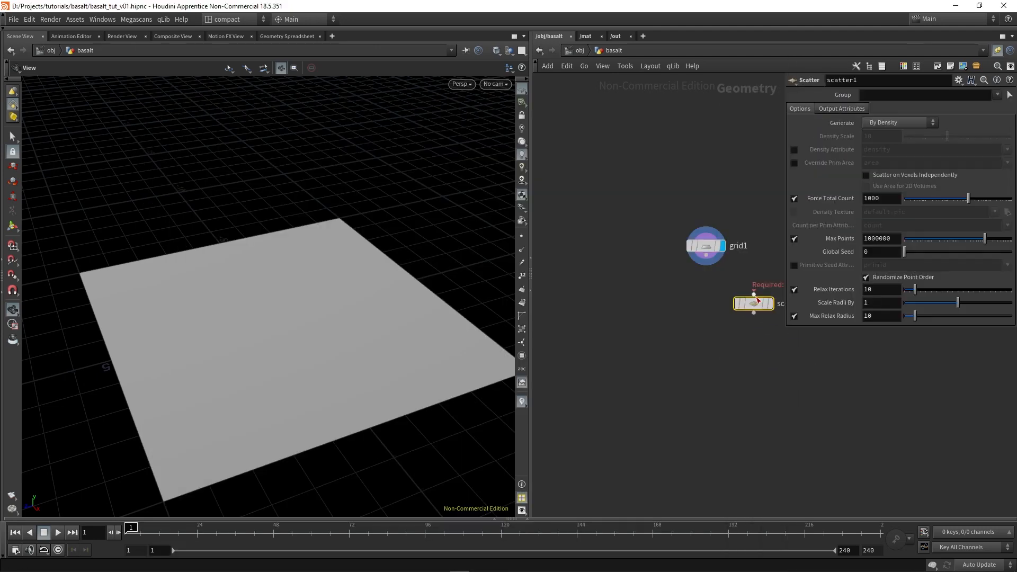
click(769, 303)
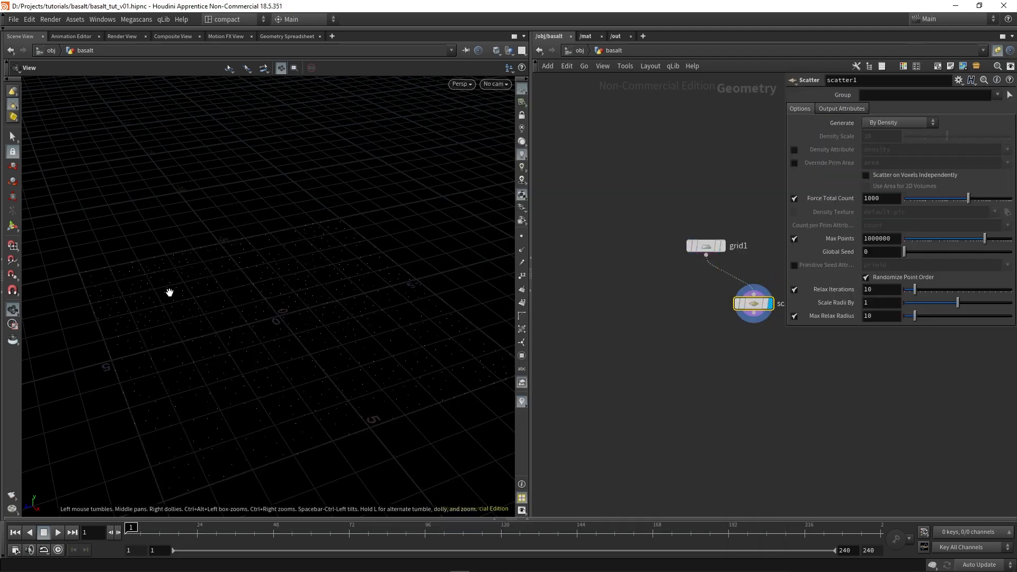
Step: Add a Voronoi Fracture node to the network below scatter1
key(Tab)
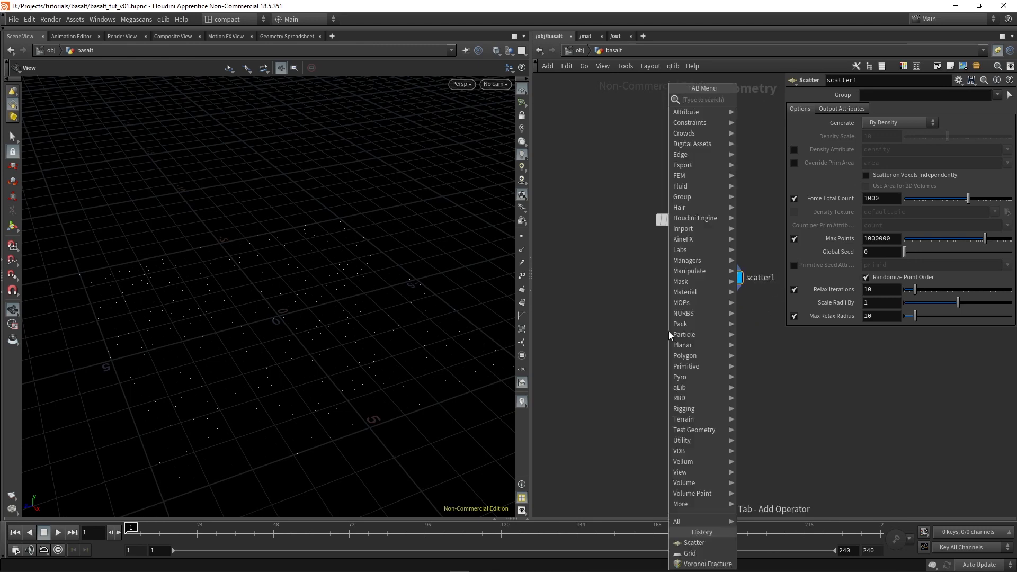
text(voro)
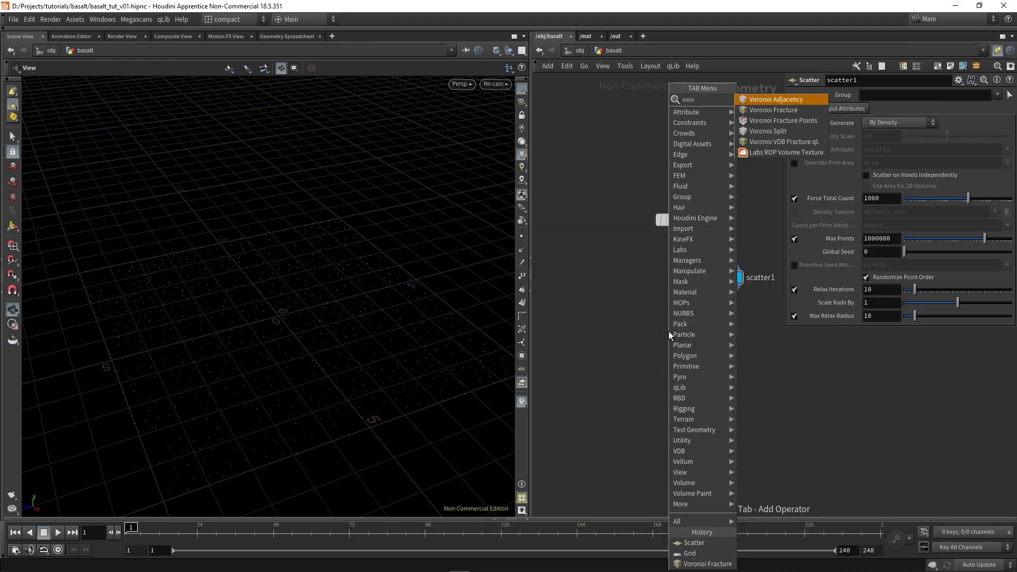
key(Down)
key(Return)
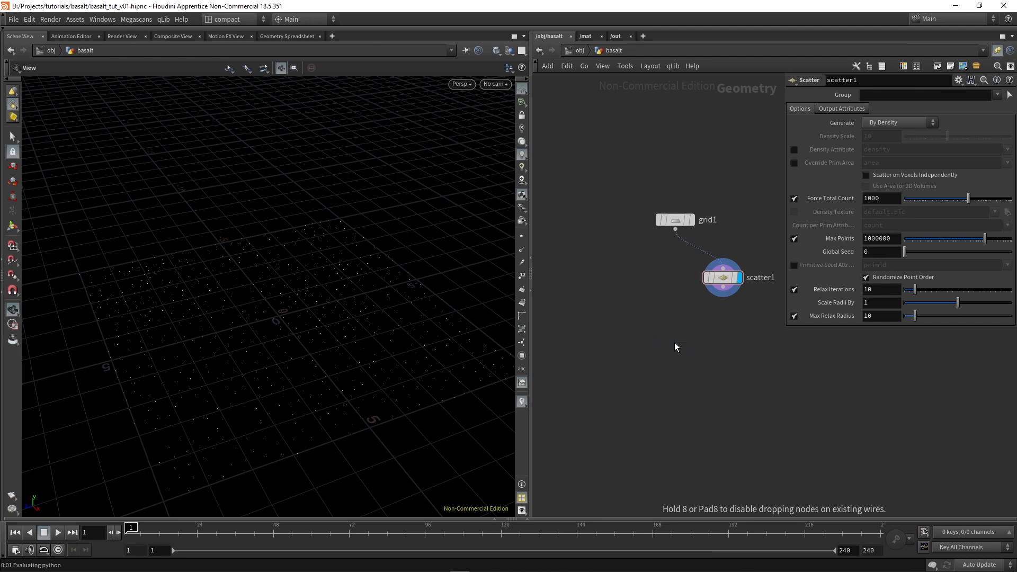
click(675, 342)
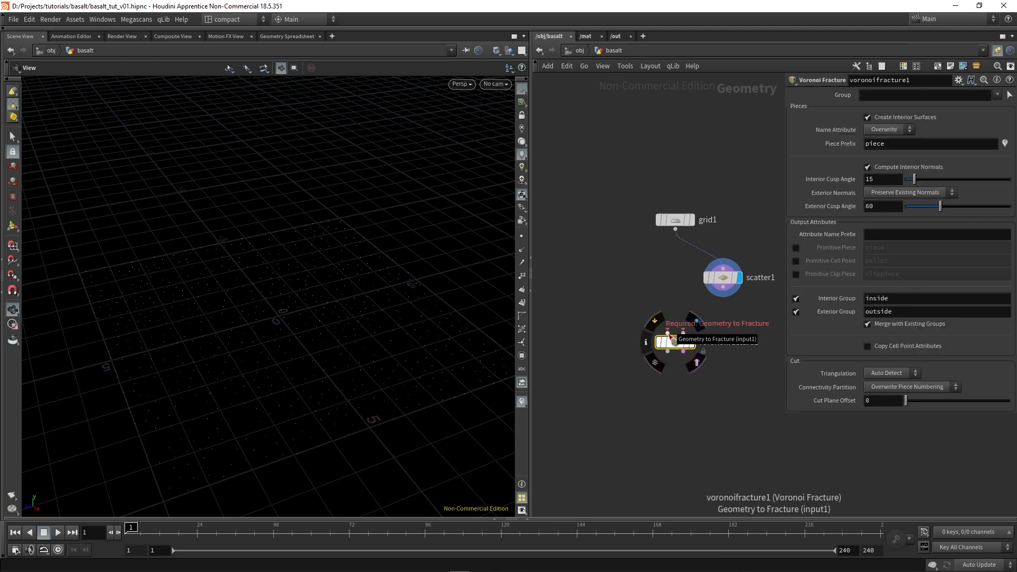
Step: Connect grid1 to the Voronoi Fracture node's first input and scatter1 to its second, and display the fractured result
drag(668, 333, 683, 247)
click(682, 239)
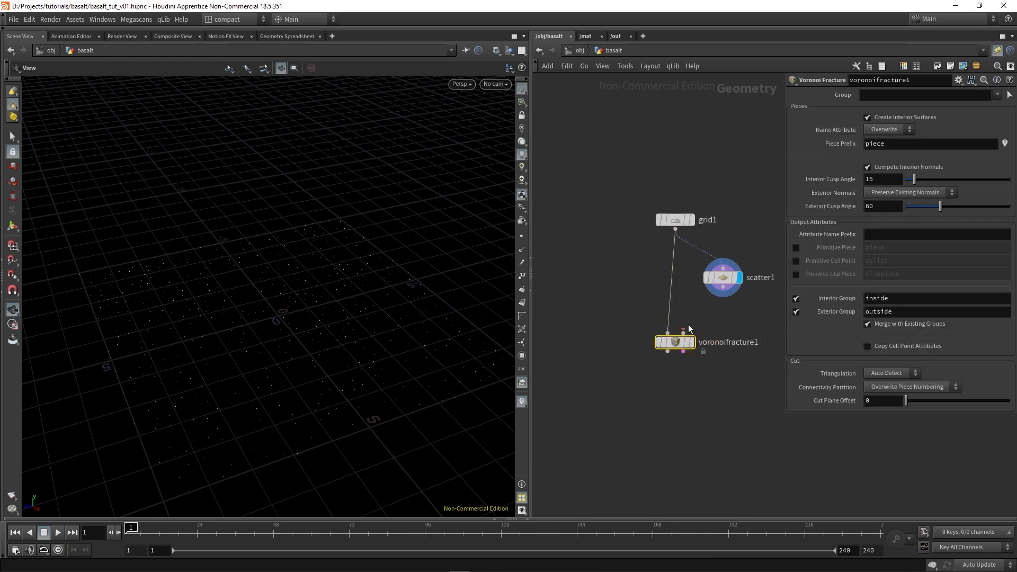
drag(683, 332, 723, 289)
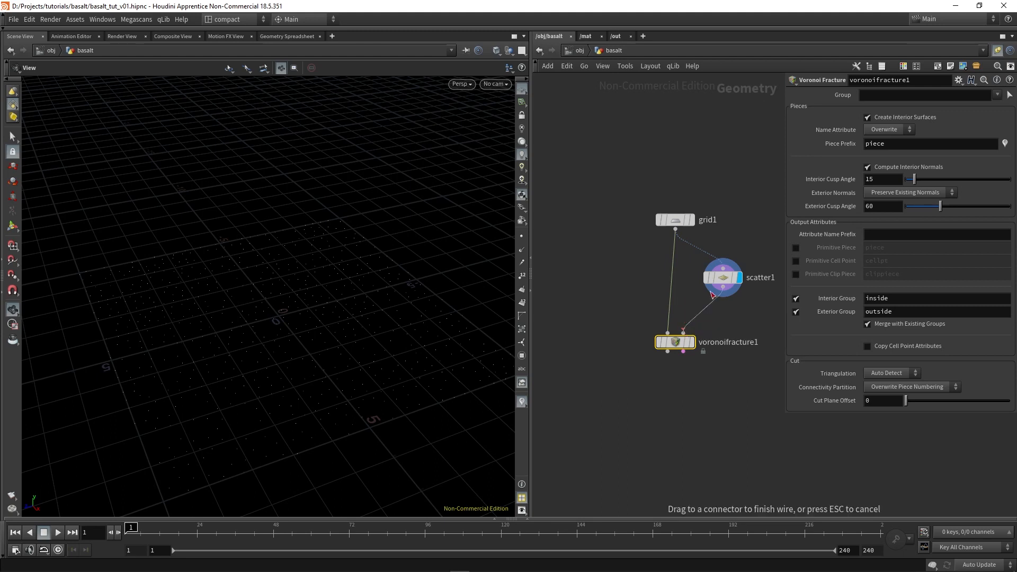
click(723, 289)
click(695, 345)
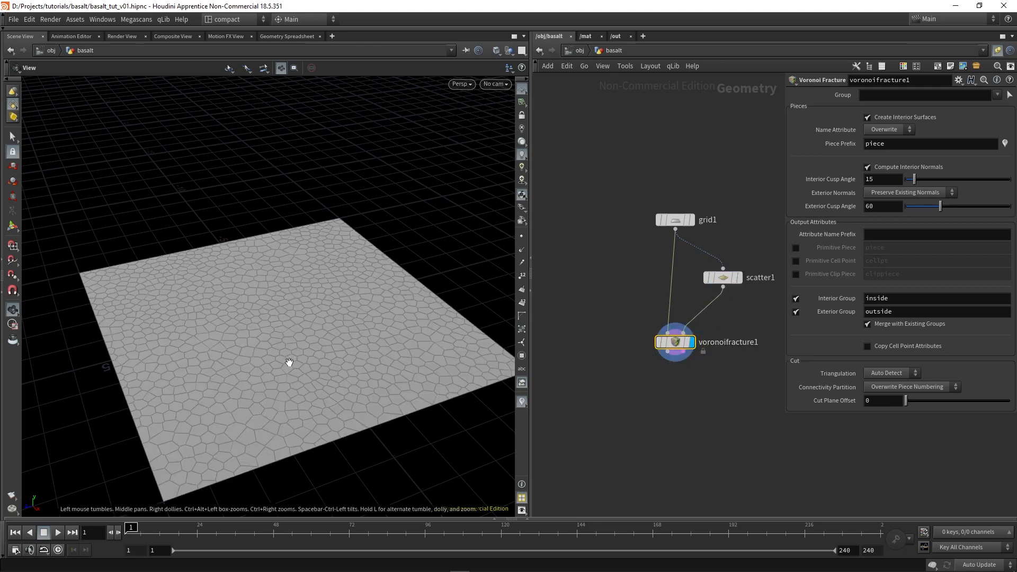
drag(291, 363, 274, 395)
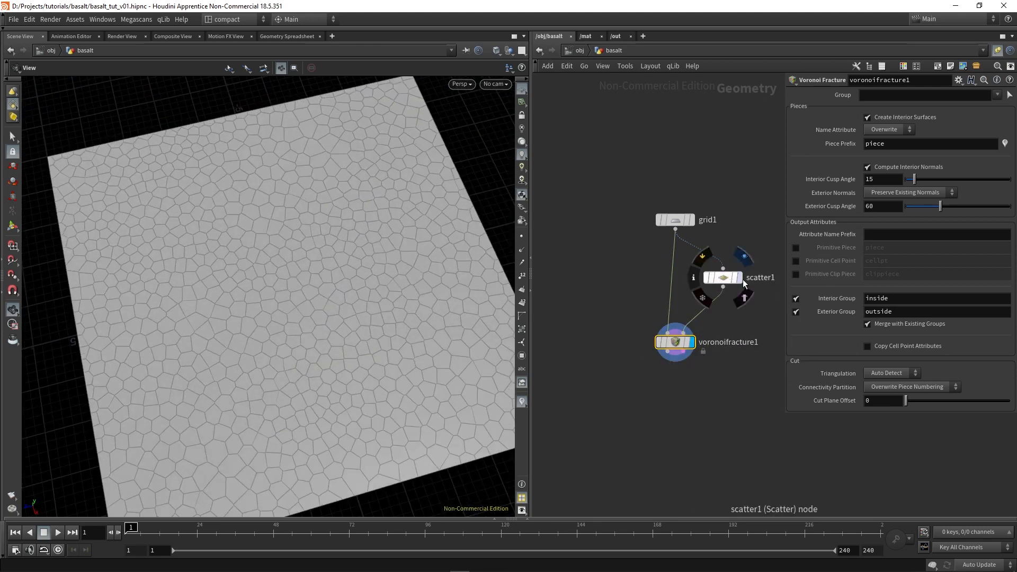
Step: Compare the scattered points of scatter1 with the cells of voronoifracture1 by switching the displayed node between them
click(739, 277)
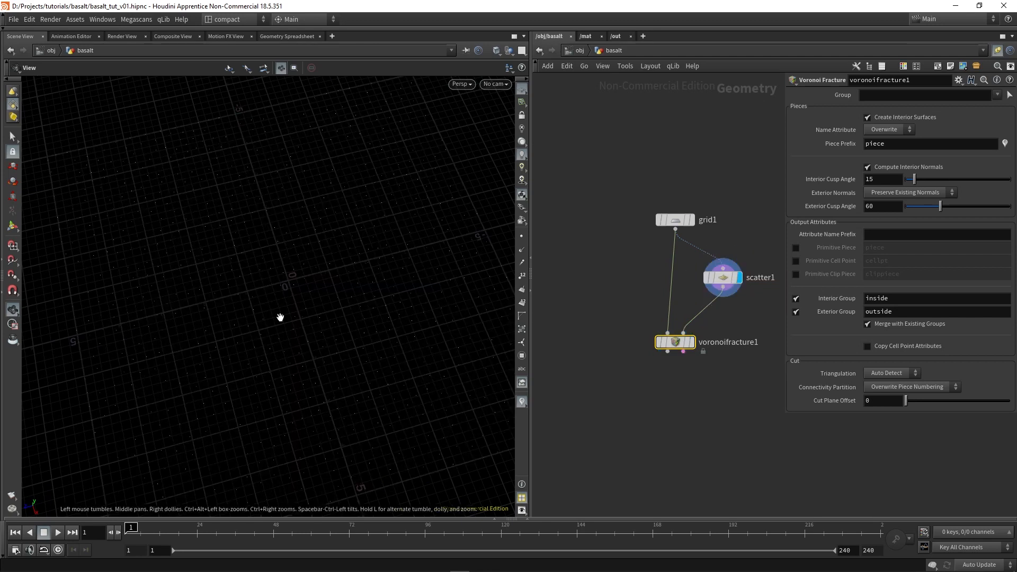
click(691, 342)
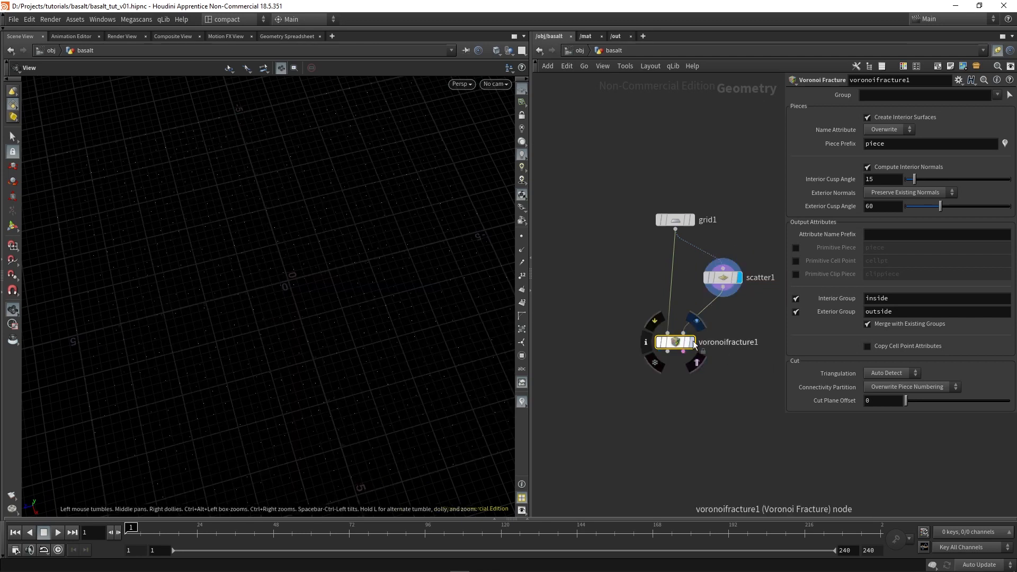
drag(263, 347, 271, 307)
drag(263, 410, 277, 385)
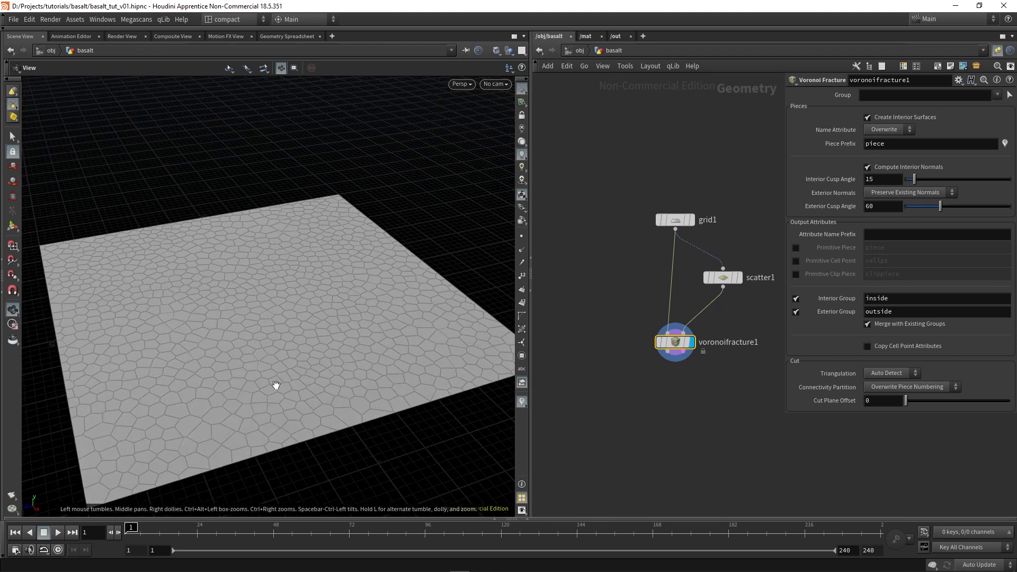
Step: Move voronoifracture1 and scatter1 farther below grid1 to make room for more nodes
middle_drag(670, 403, 640, 335)
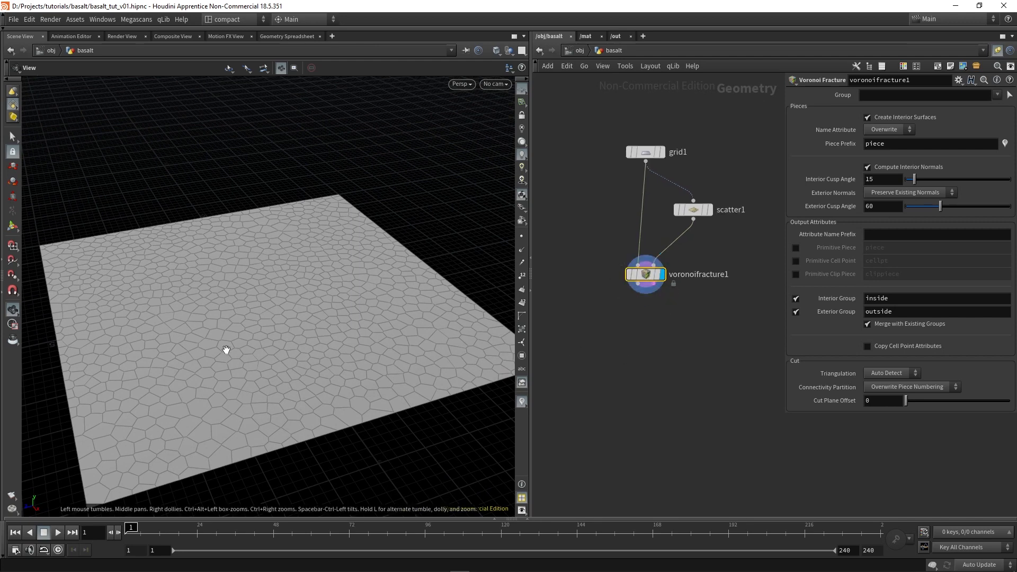
drag(228, 349, 485, 336)
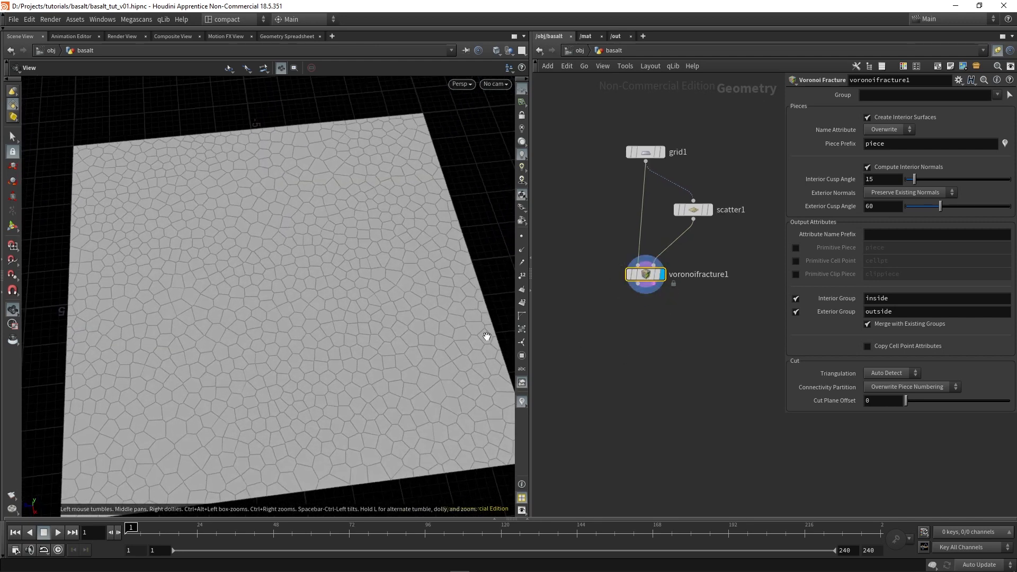
drag(651, 272, 651, 345)
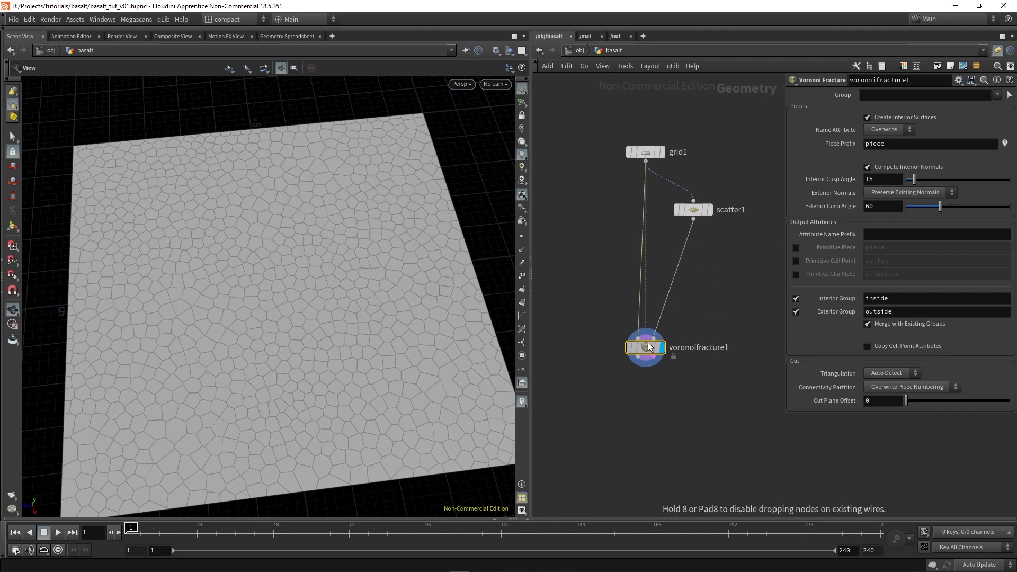
drag(701, 211, 698, 284)
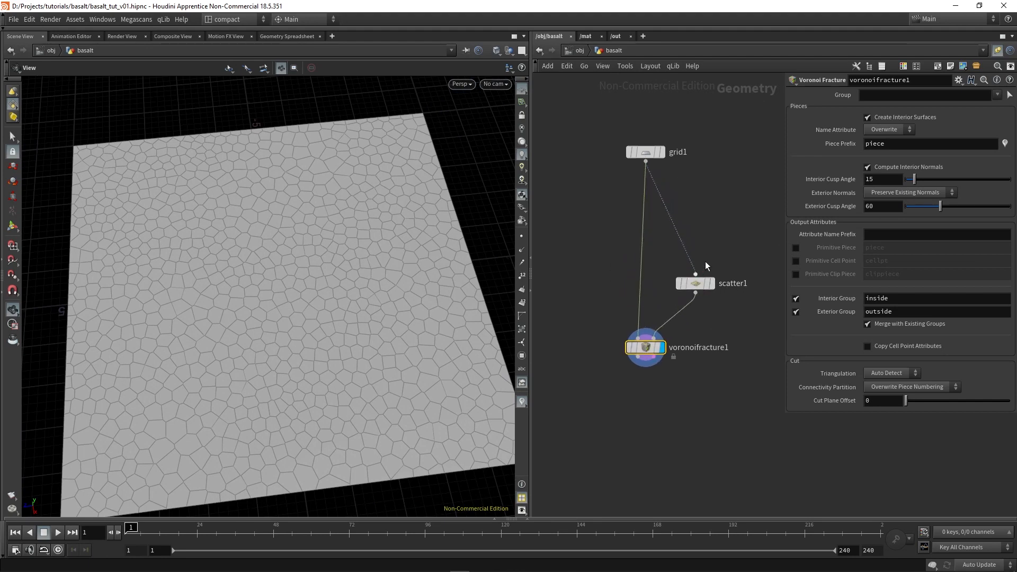
Step: Add a Subdivide node, insert it between grid1 and scatter1, and display its result
mouse_move(697, 283)
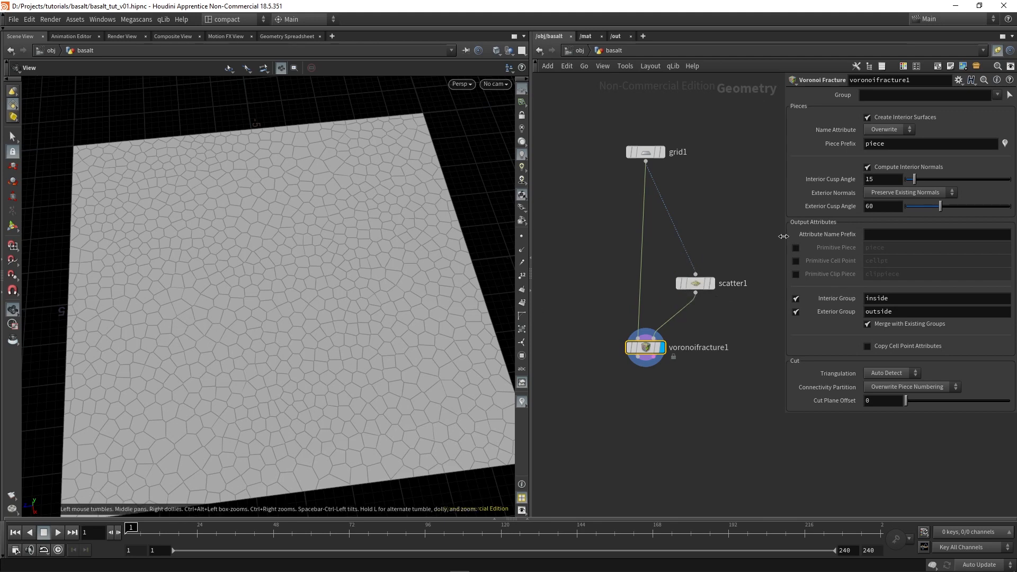
key(Tab)
text(subd)
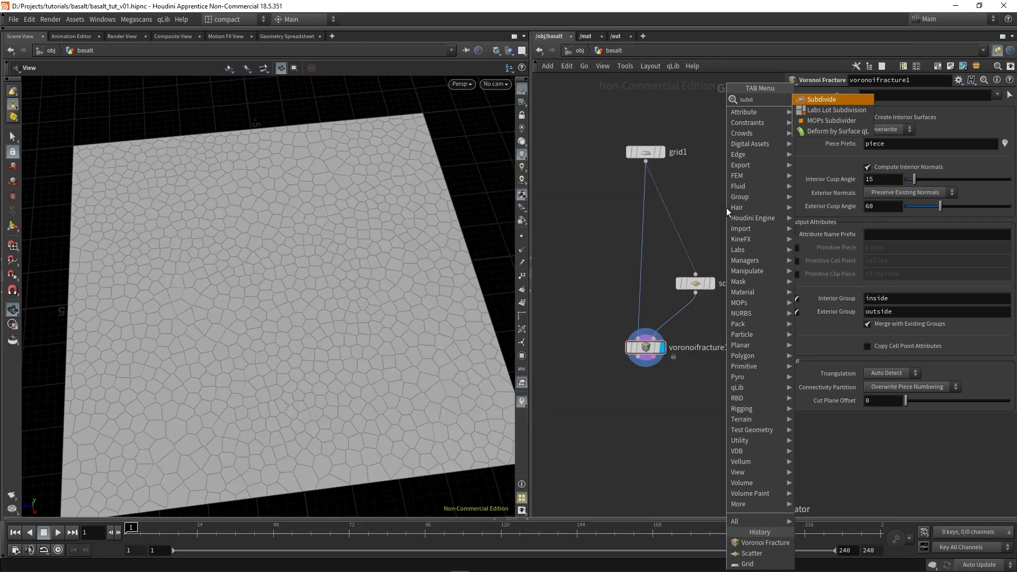
key(Return)
click(710, 218)
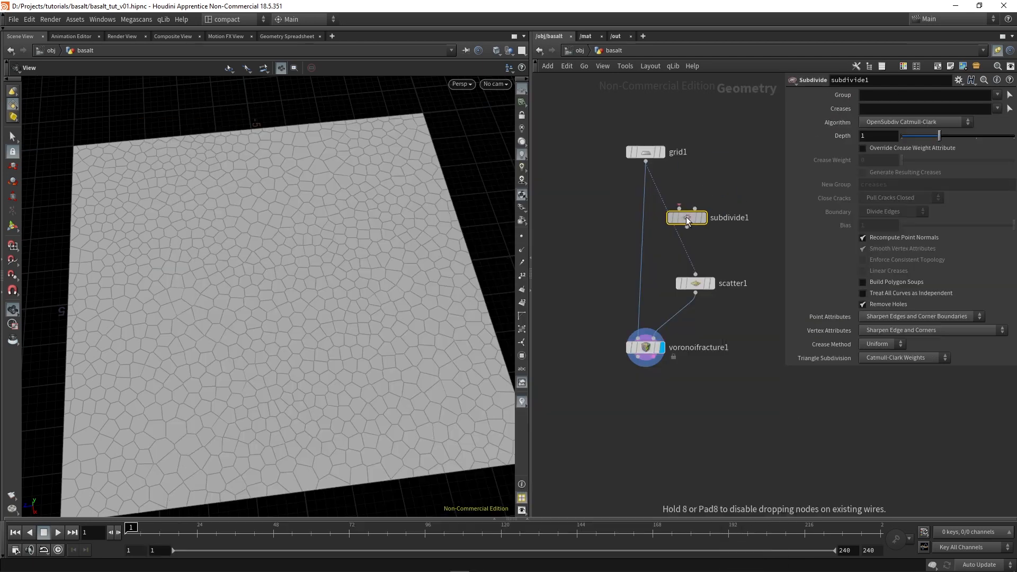
drag(672, 216, 693, 205)
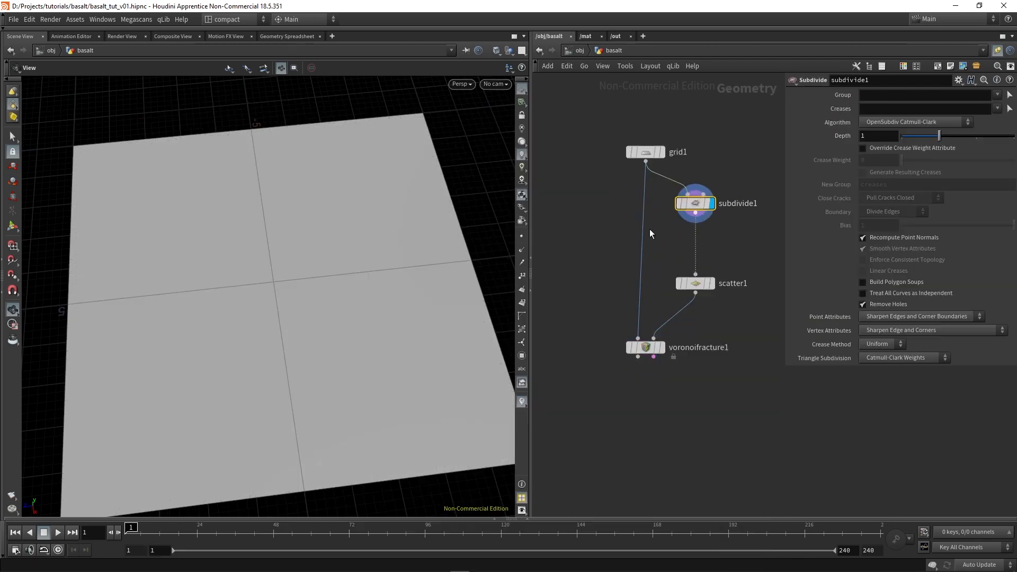
Step: Try a Depth of 5 on the Subdivide node and raise it to 8 for a denser mesh
click(896, 134)
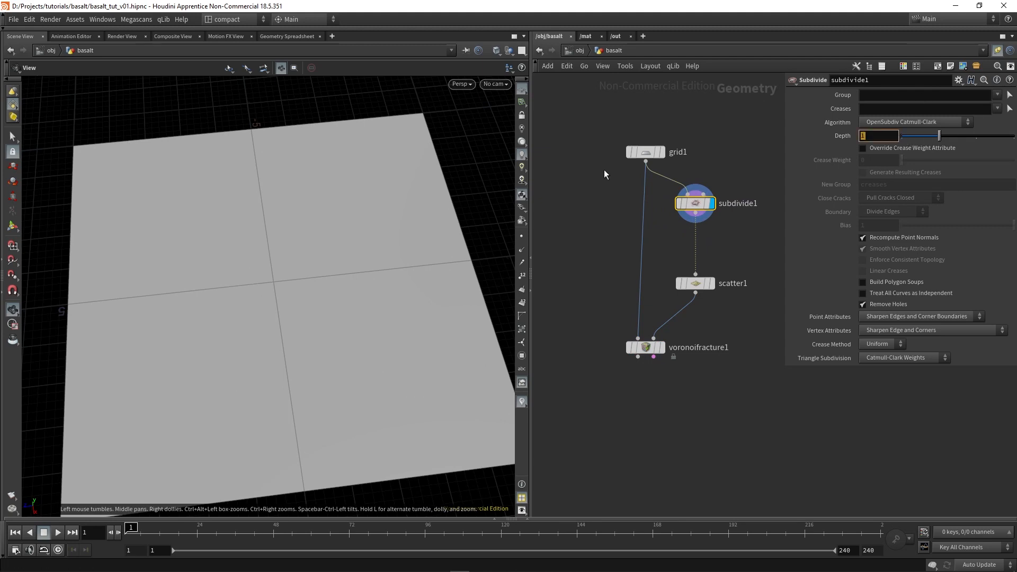
text(5)
key(Return)
text(8)
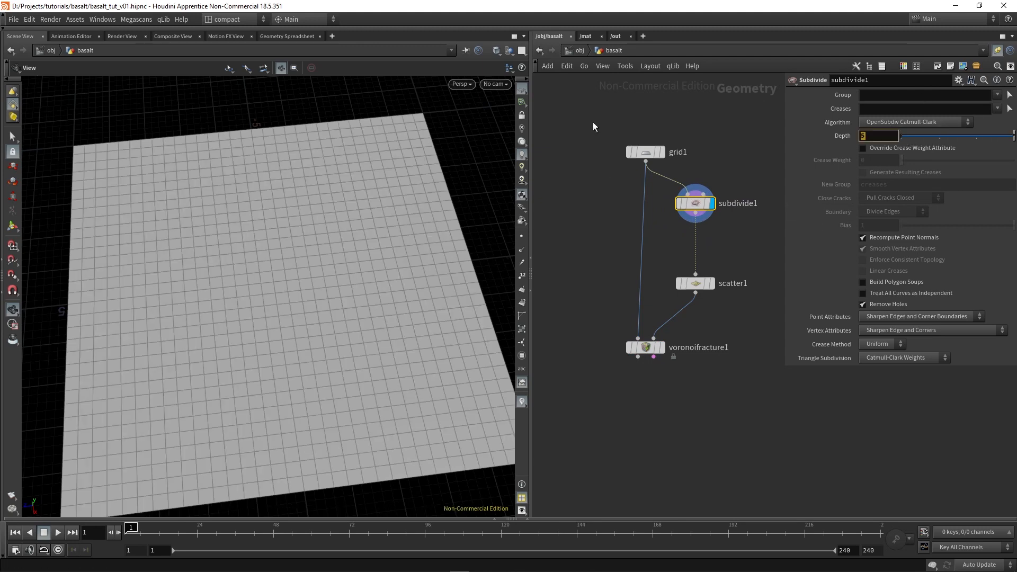
key(Return)
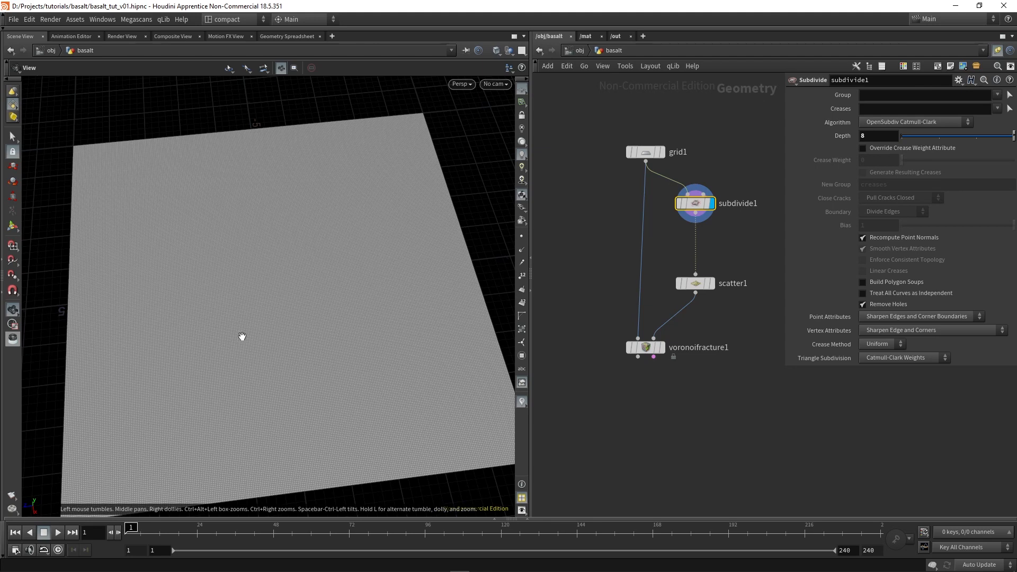
mouse_move(242, 337)
mouse_down()
mouse_move(245, 352)
mouse_move(244, 341)
mouse_up()
Step: Insert an Attribute Noise node between subdivide1 and scatter1 and display its colour noise on the grid
key(Tab)
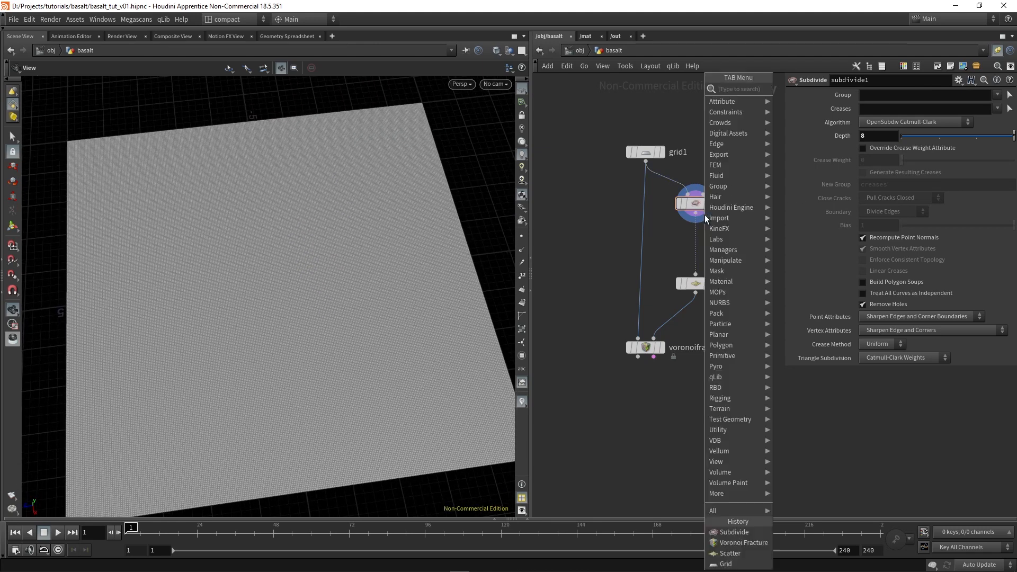
text(attrib)
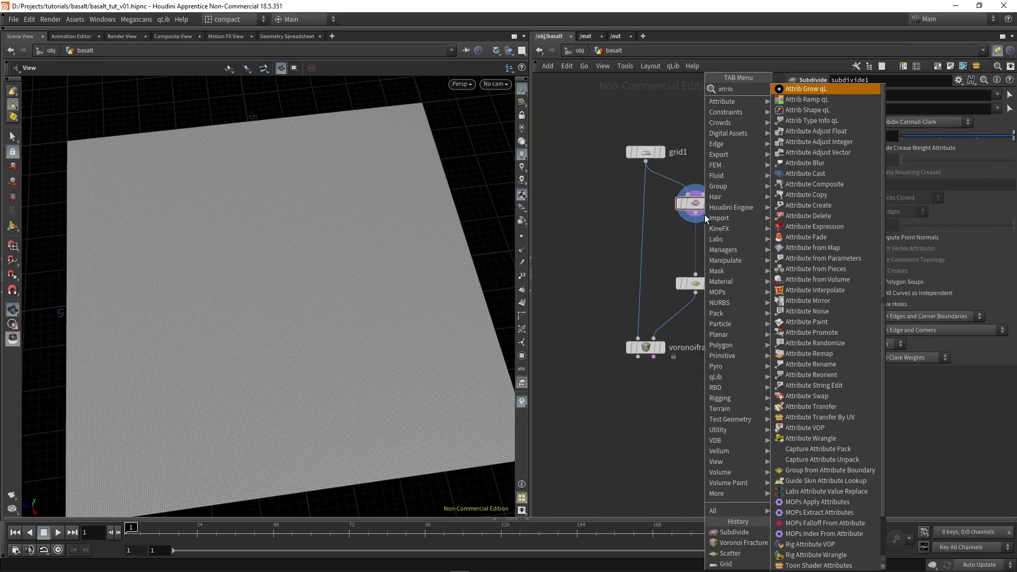
text(no)
key(Return)
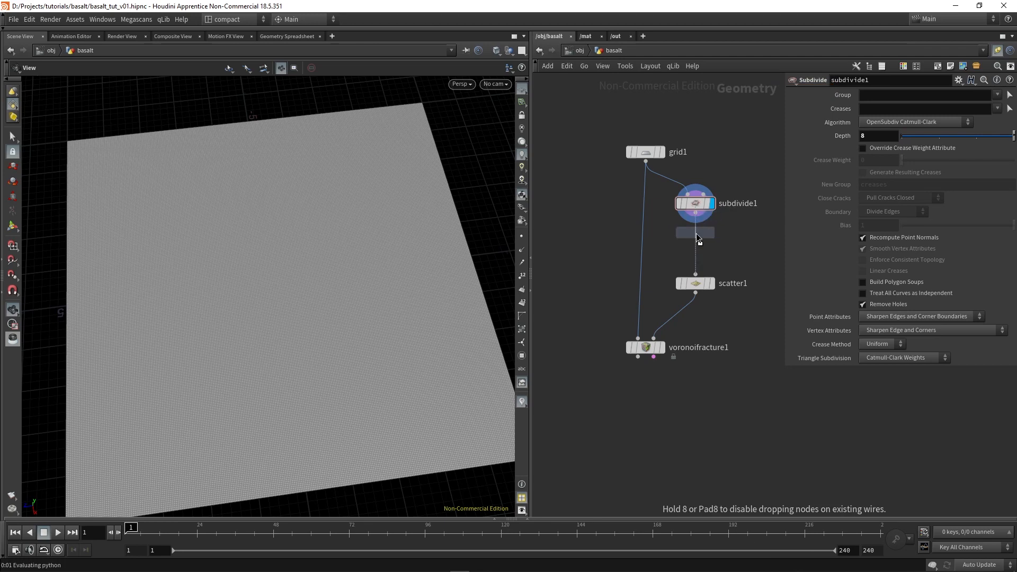
click(705, 240)
drag(180, 481, 283, 310)
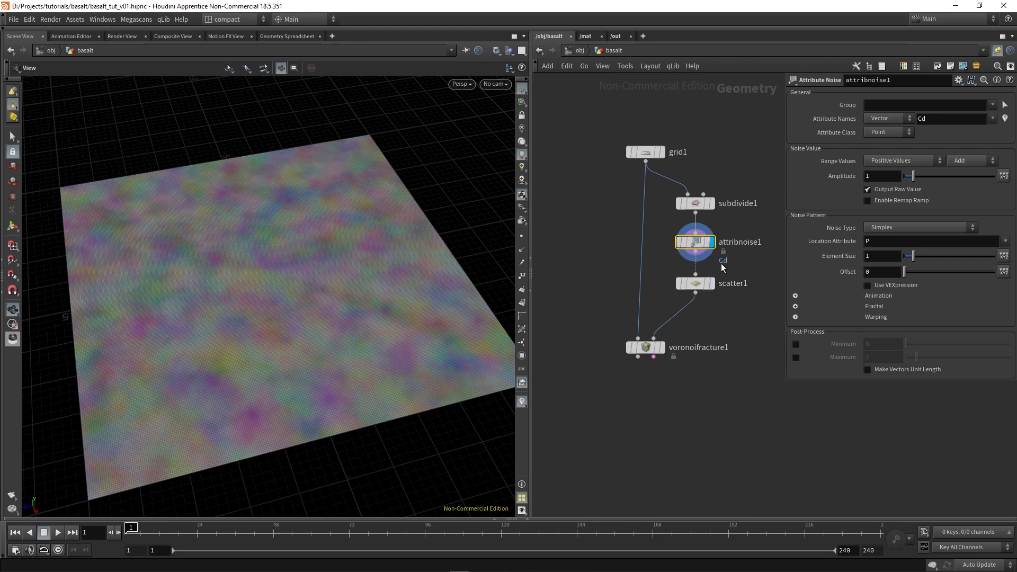
Step: Enable the Density Attribute on scatter1 and set it to Cd
click(694, 286)
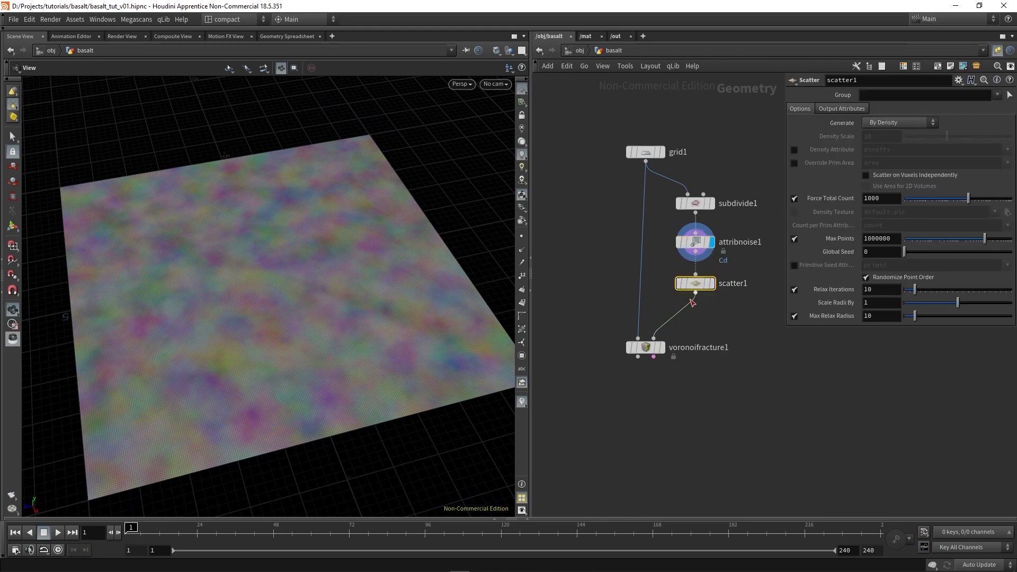
click(794, 150)
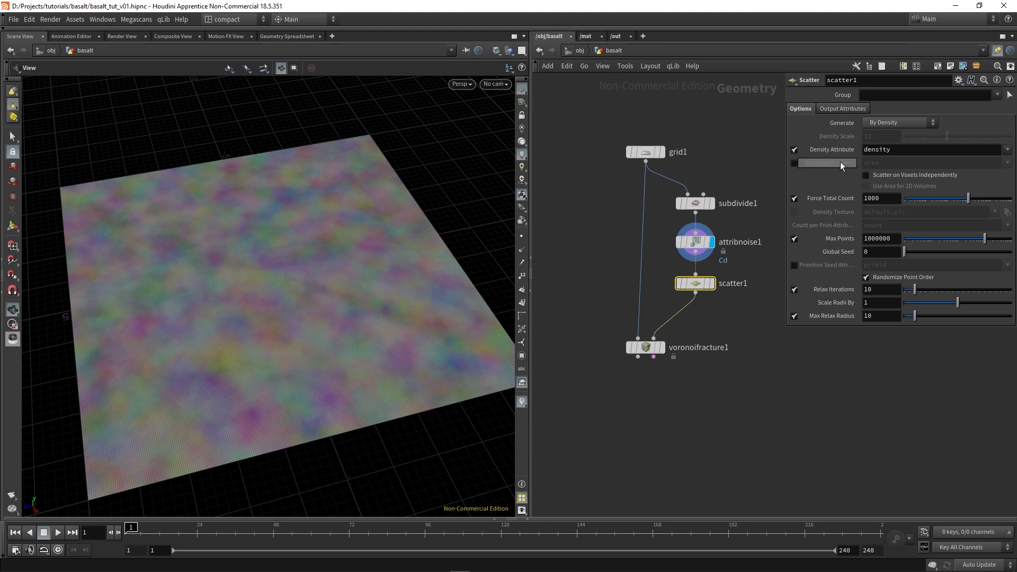
double_click(890, 151)
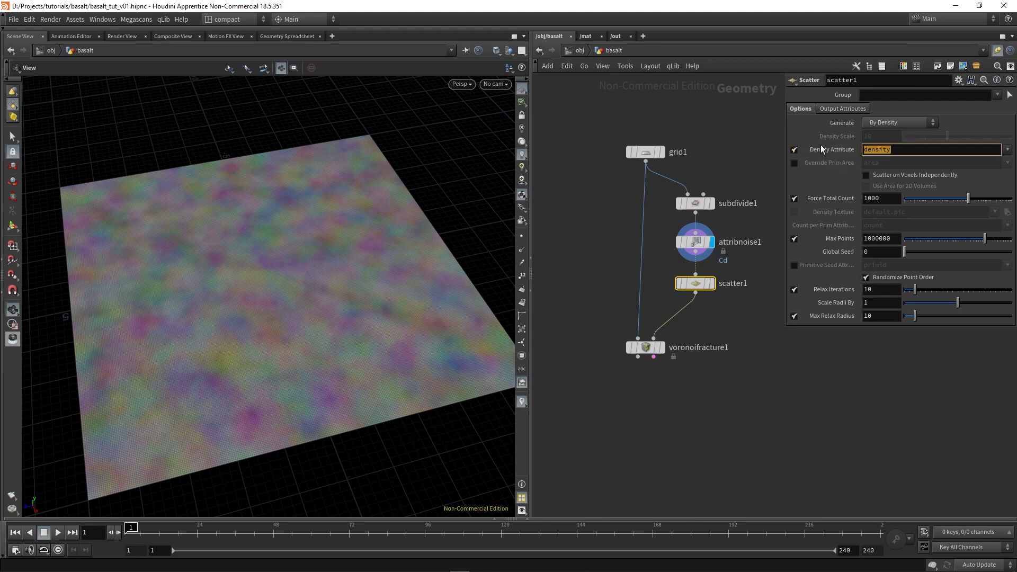
text(Cd)
key(Return)
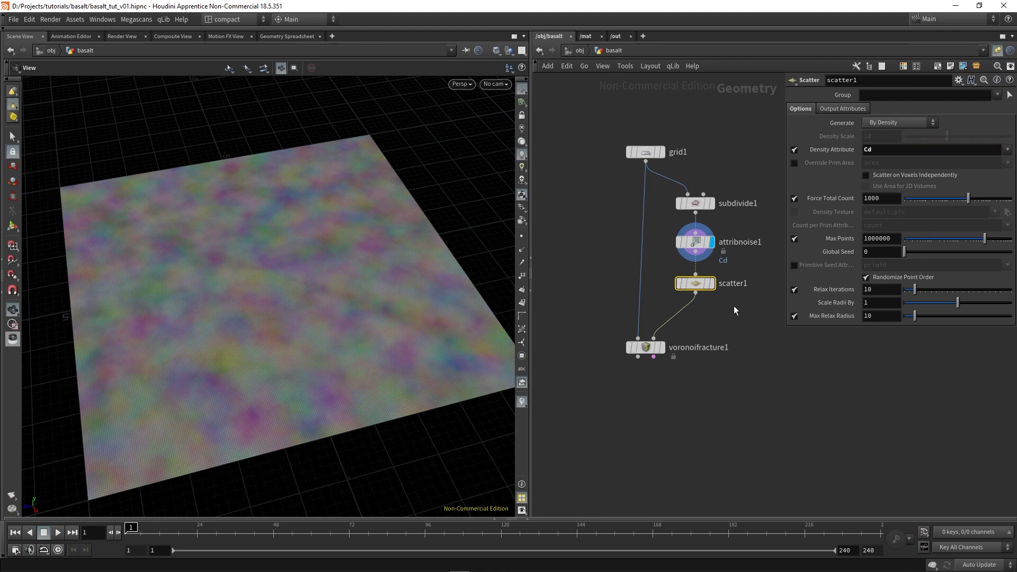
Step: Display scatter1's points, turn off its Relax Iterations, and switch the display back to voronoifracture1
click(711, 284)
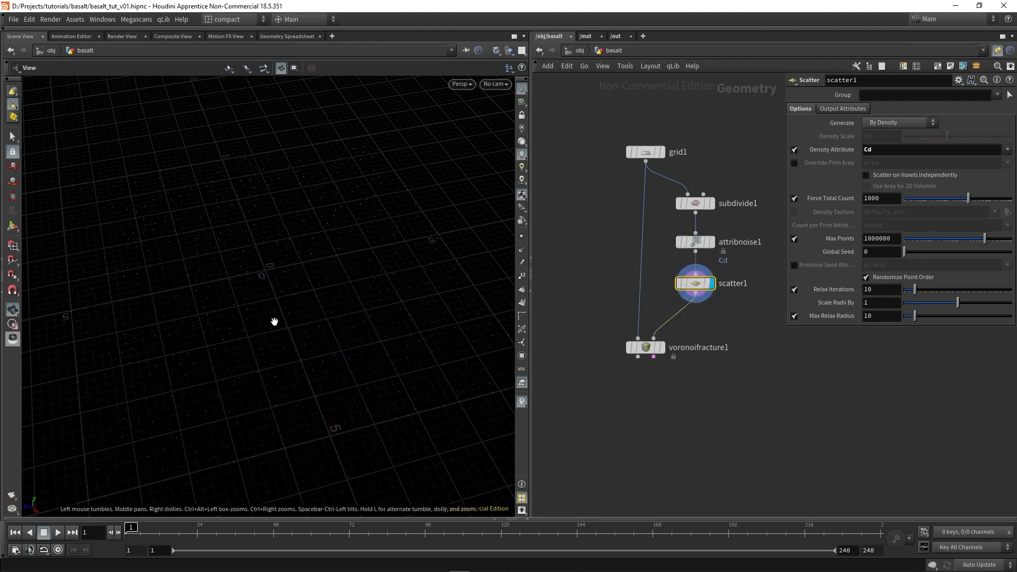
drag(274, 321, 289, 360)
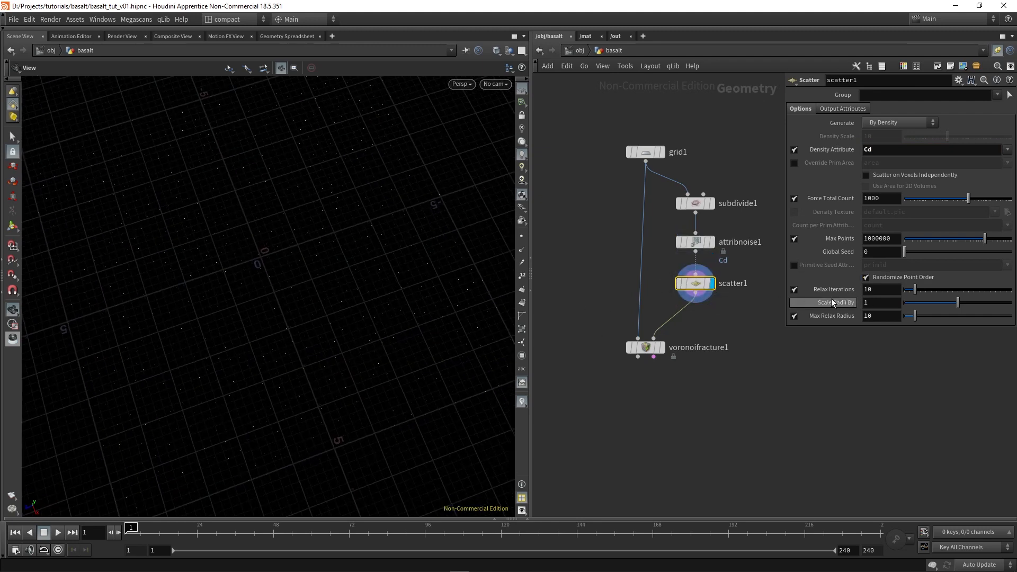
click(795, 290)
mouse_move(254, 255)
mouse_down()
mouse_move(245, 320)
mouse_move(251, 251)
mouse_up()
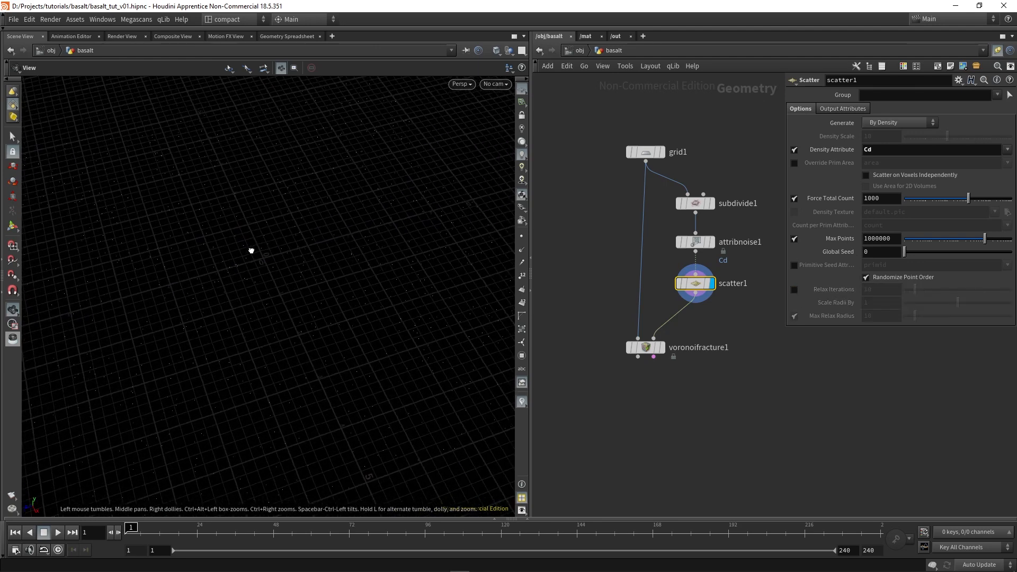
scroll(261, 299, down, 3)
middle_drag(269, 322, 277, 304)
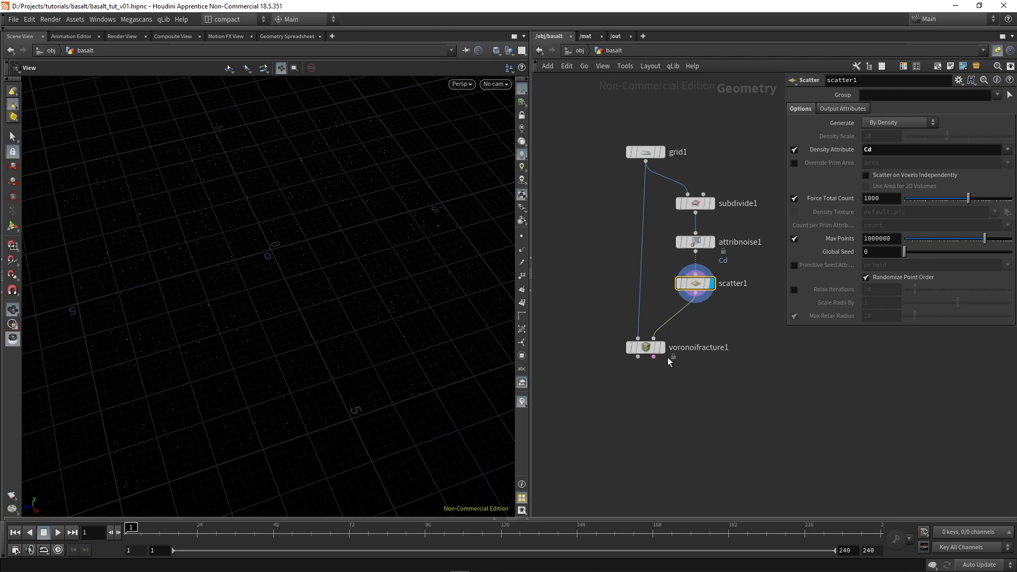
click(663, 350)
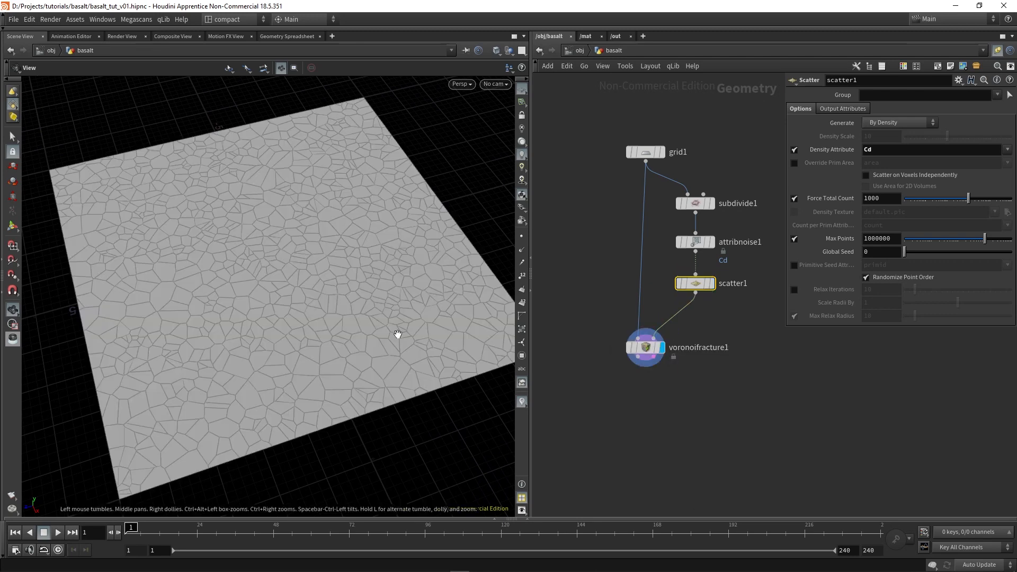
Step: Set scatter1's Force Total Count to 300 and view the fractured grid
mouse_move(256, 310)
mouse_down()
mouse_move(250, 341)
mouse_move(261, 321)
mouse_up()
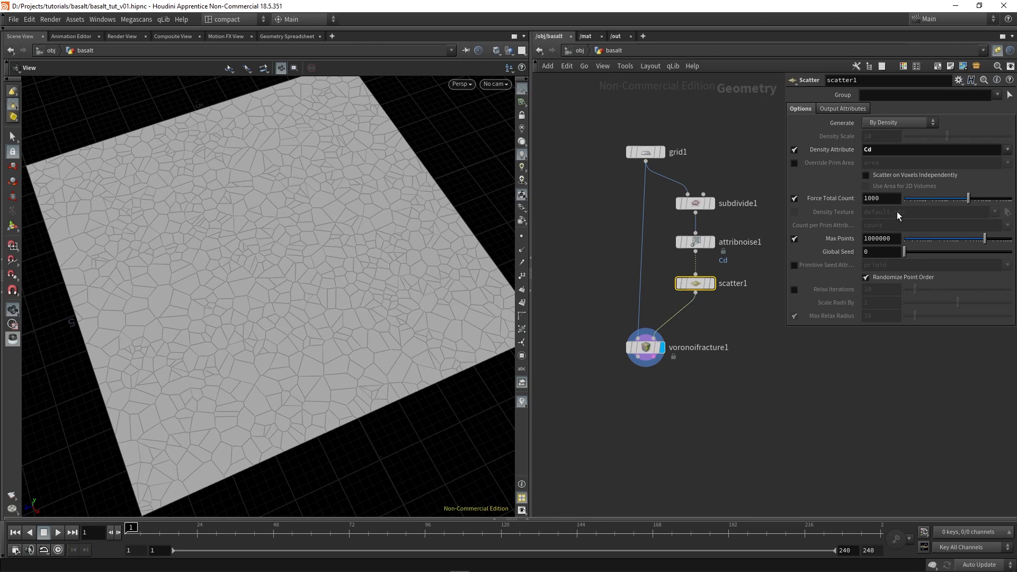
double_click(880, 199)
text(300)
key(Return)
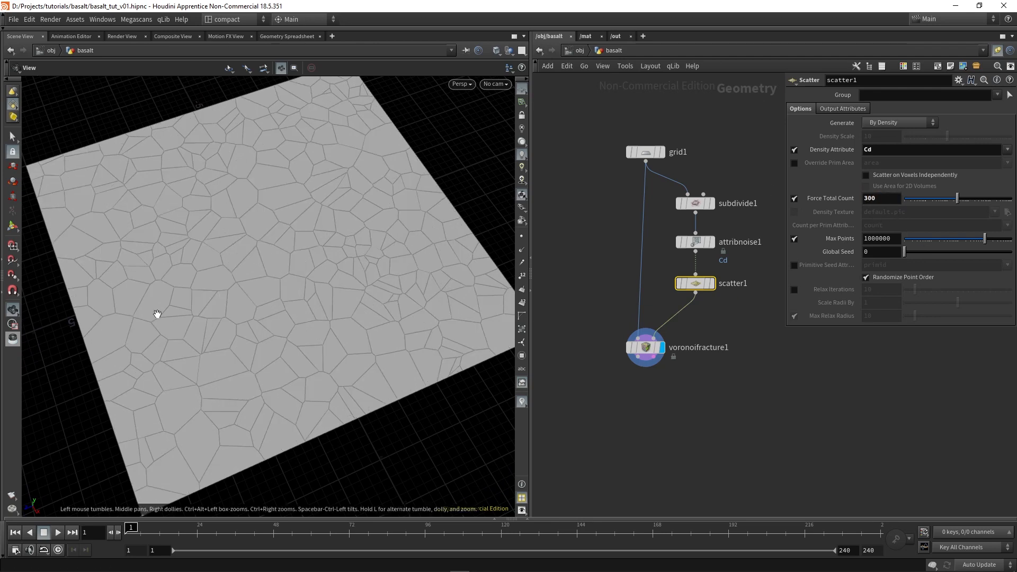
drag(154, 316, 259, 306)
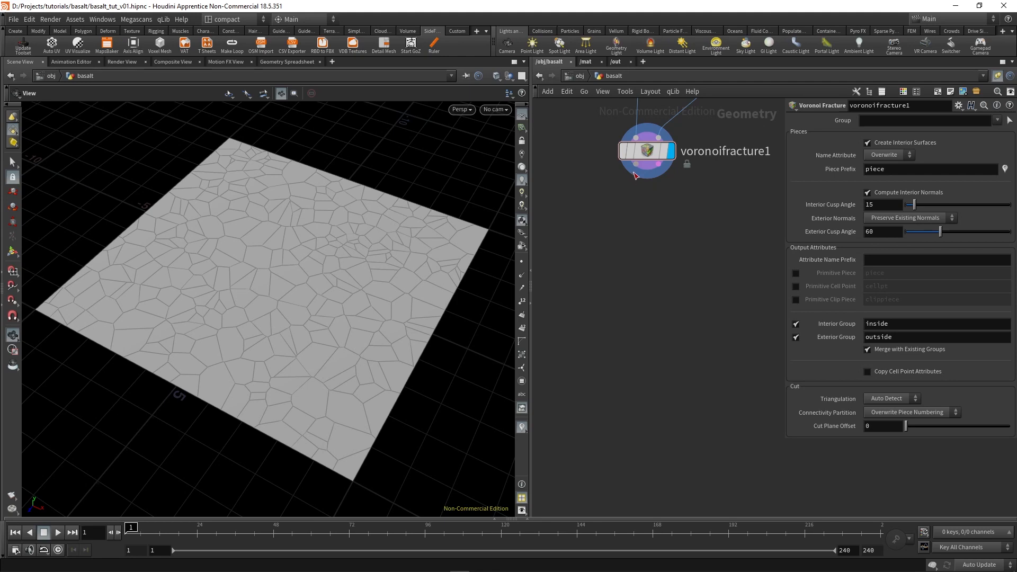
Step: Add a Labs Color Gradient node after voronoifracture1 and display its result
key(Tab)
text(cologr)
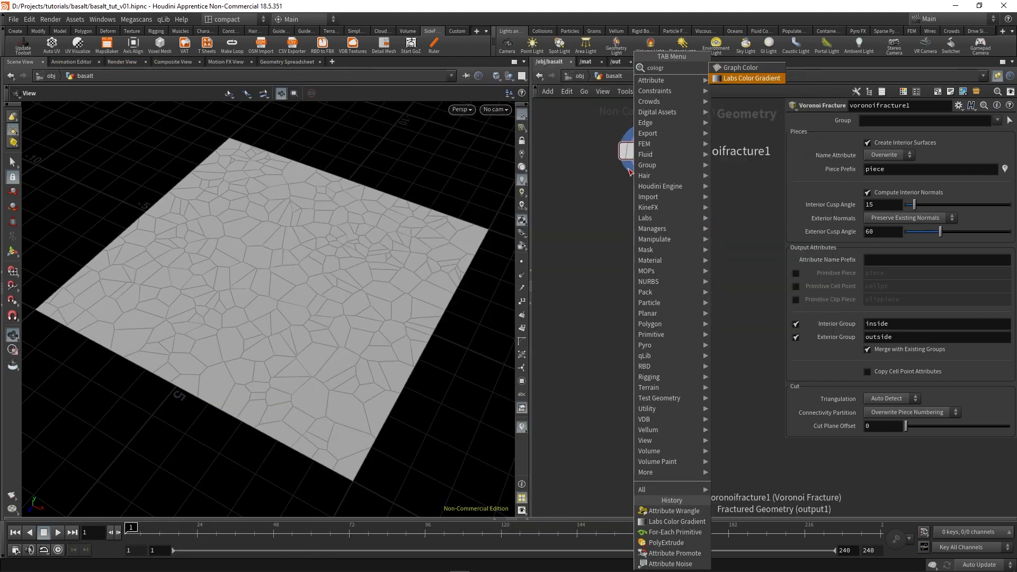
key(Return)
click(647, 222)
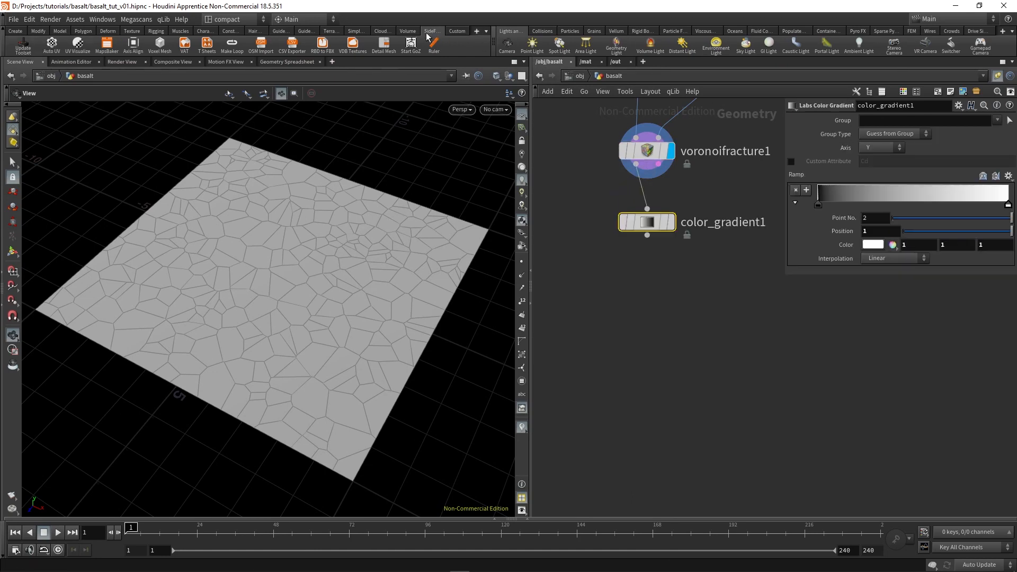
click(477, 31)
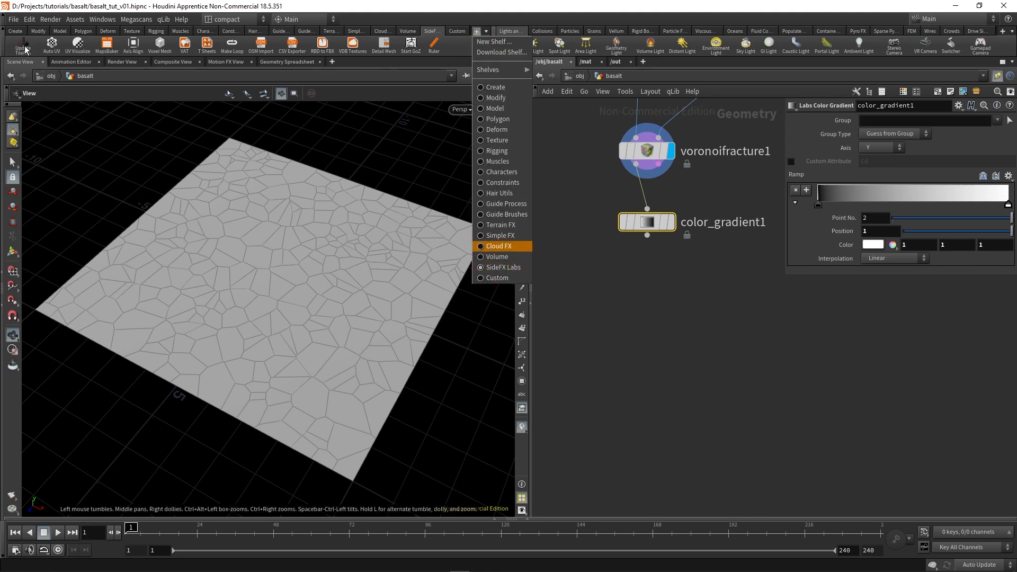
click(664, 356)
click(671, 227)
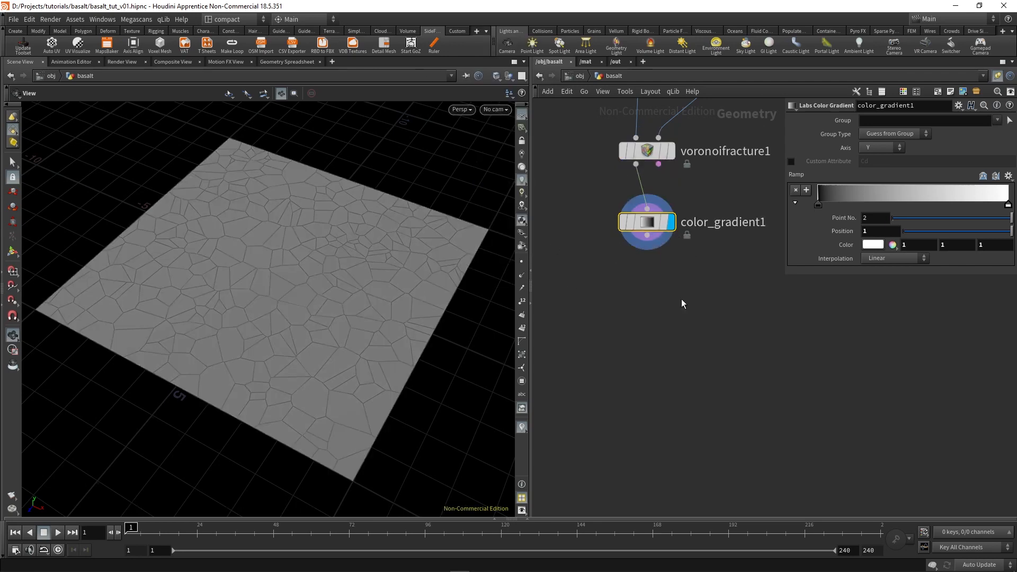
Step: Set the Axis of color_gradient1 to X and inspect the gradient across the grid
middle_drag(681, 300, 673, 350)
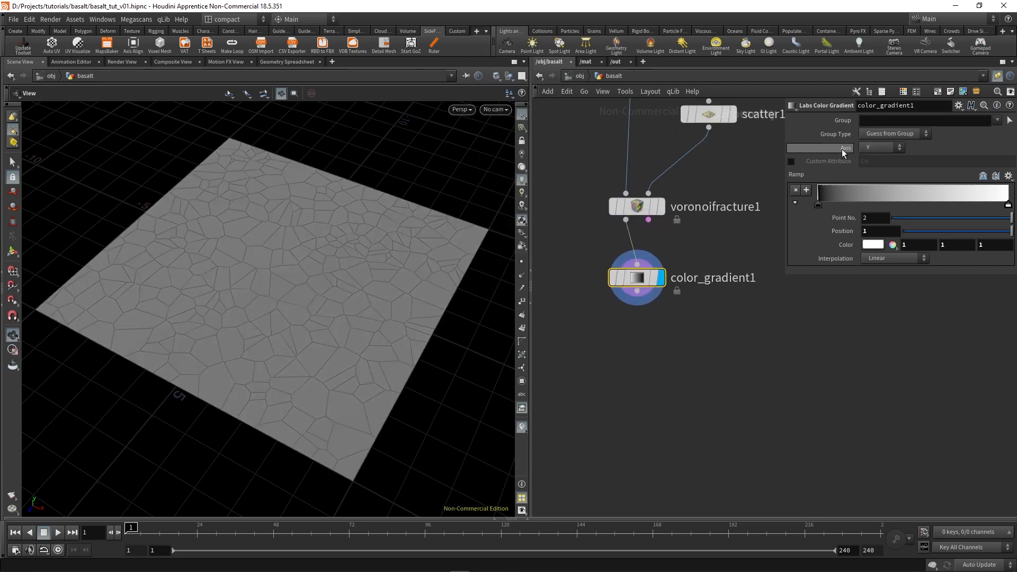
click(878, 148)
click(875, 158)
drag(241, 323, 174, 267)
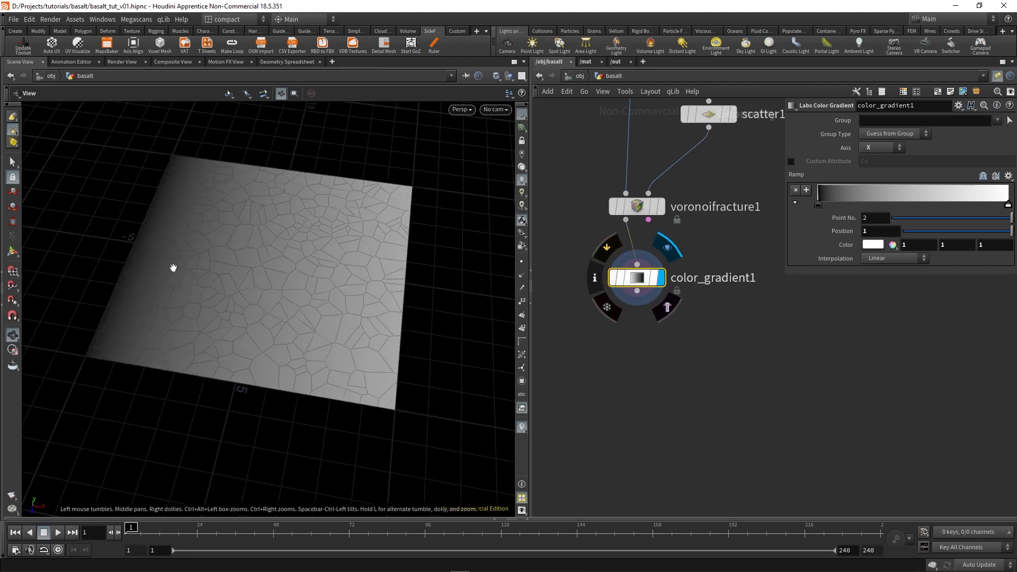
drag(315, 260, 257, 284)
scroll(257, 284, up, 3)
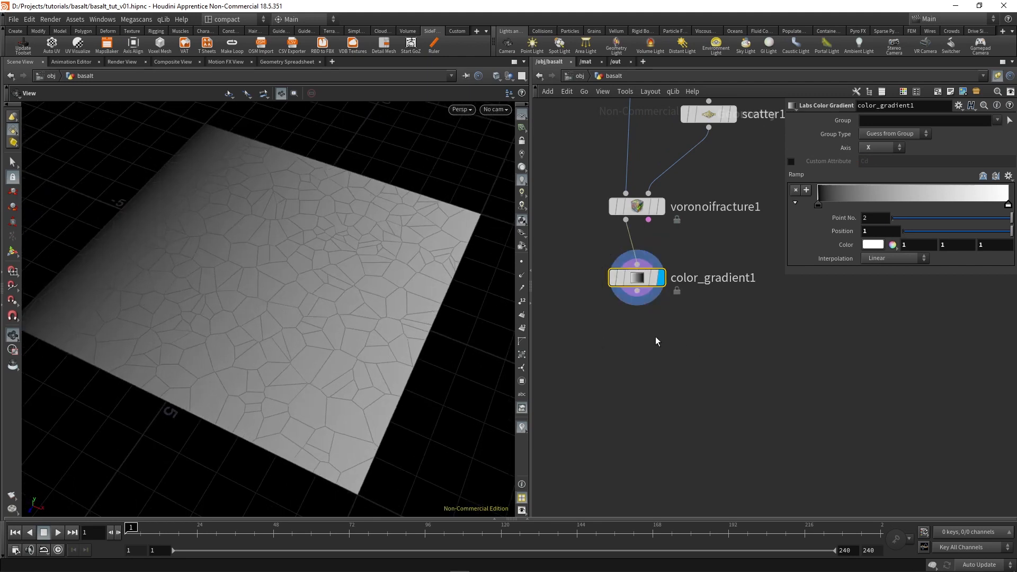
Step: Enable Custom Attribute on color_gradient1 and name it xaxis
drag(268, 345, 264, 315)
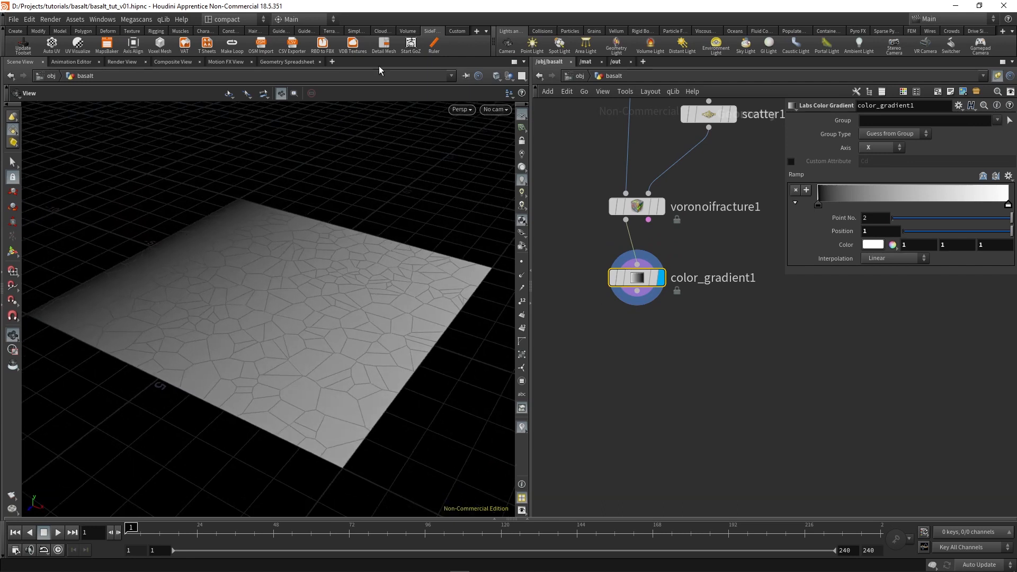
drag(307, 286, 272, 363)
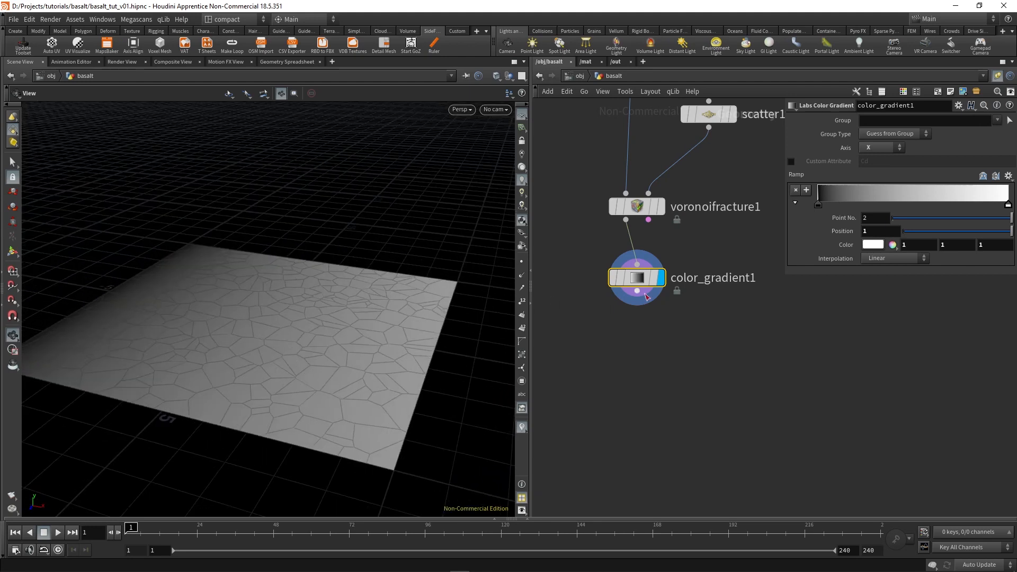
drag(196, 345, 243, 309)
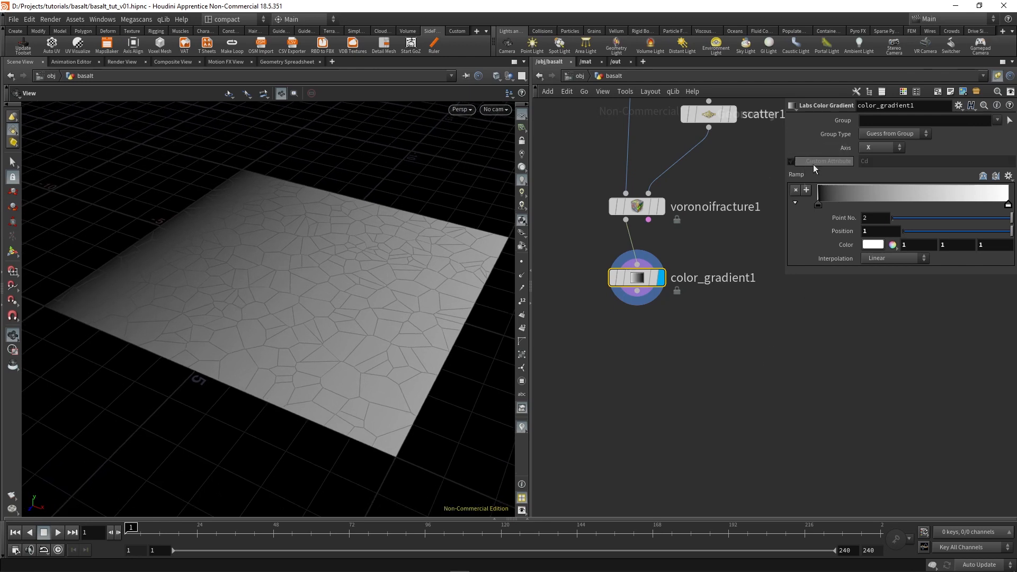
click(791, 161)
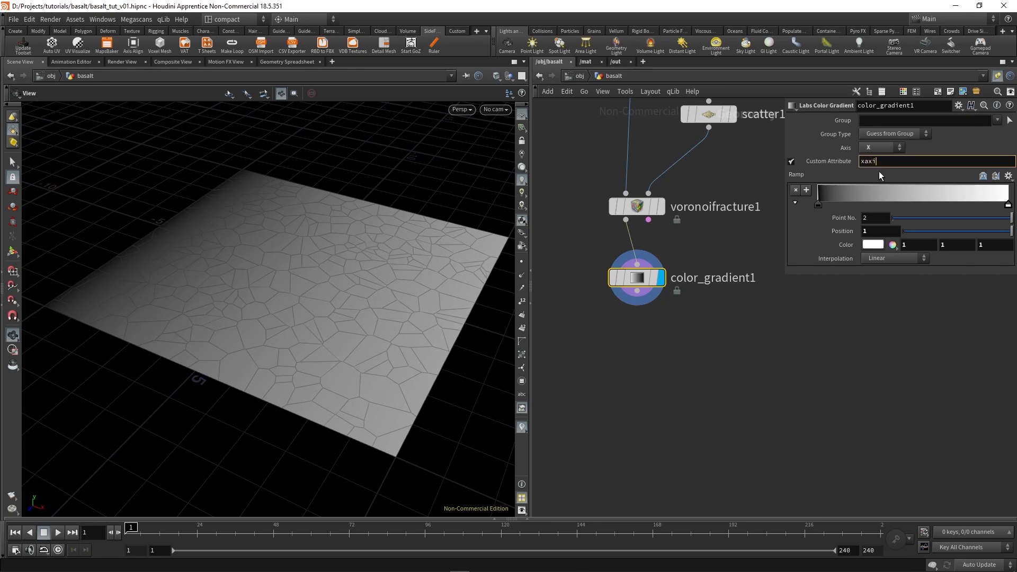
text(s)
key(Return)
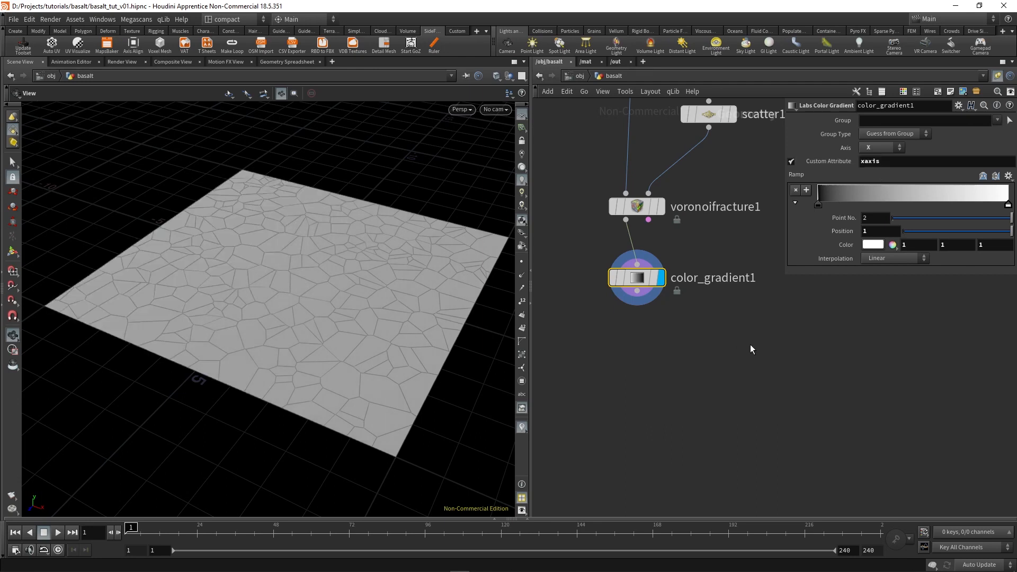
Step: Add an Attribute Wrangle node after color_gradient1
right_click(636, 290)
text(wra)
click(798, 69)
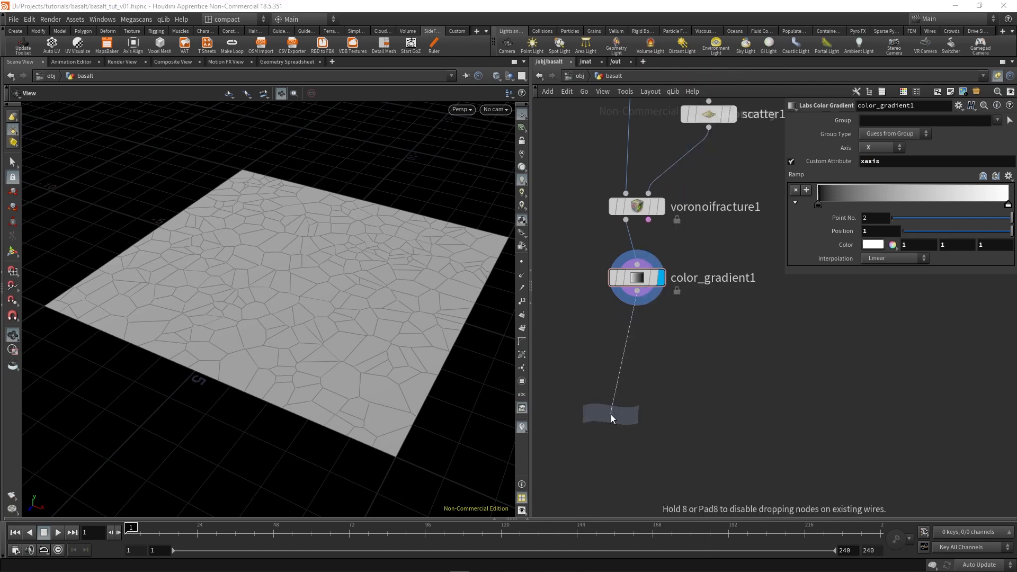
click(637, 336)
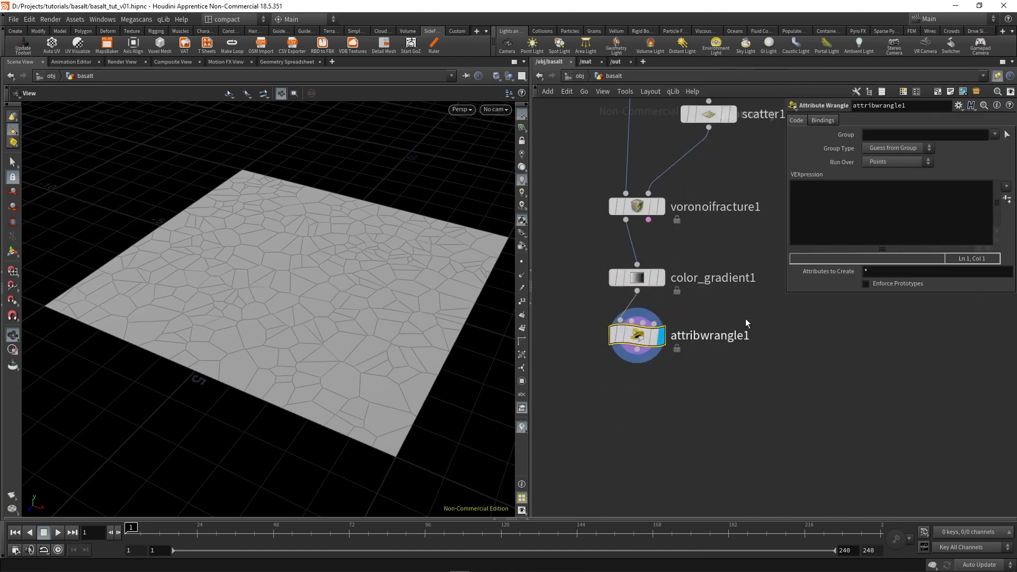
Step: Write the VEX expression f@height = f@xaxis; in attribwrangle1
click(826, 213)
text(f)
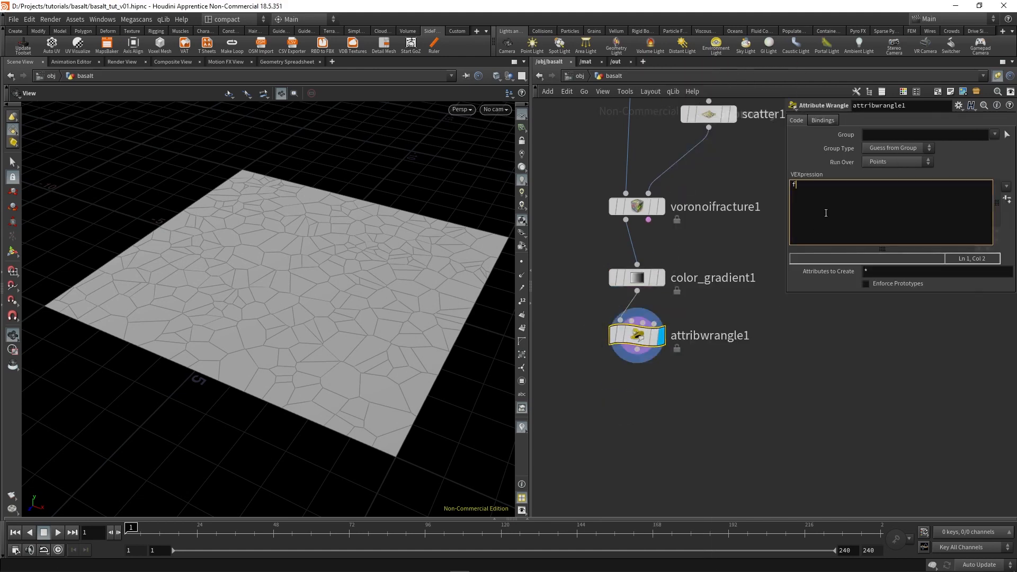
text(@heig)
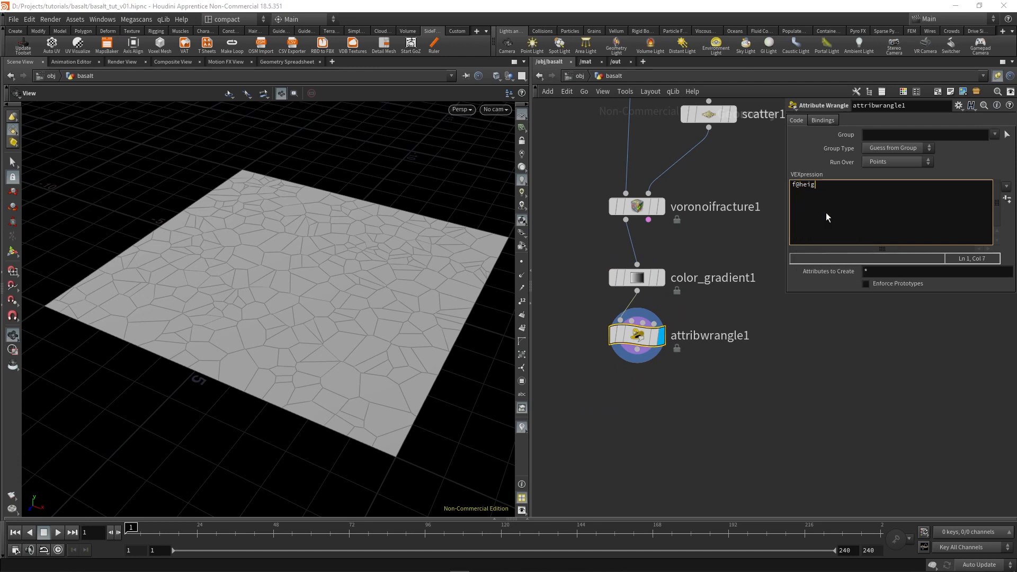
text(ht = f@xaxis;)
click(763, 456)
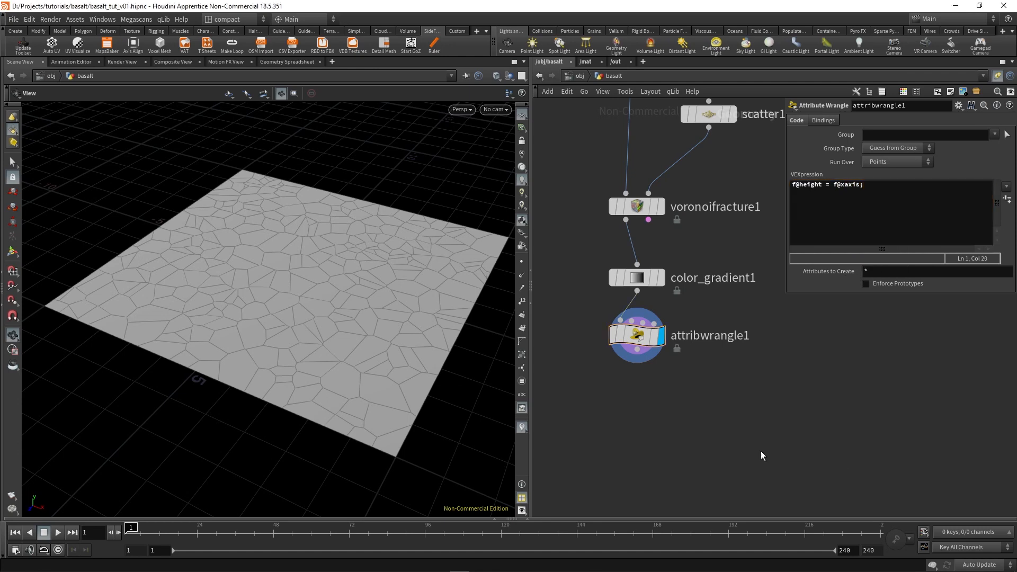
Step: Add a For-Each Primitive loop after attribwrangle1 and display its begin node
middle_drag(763, 456, 762, 391)
right_click(637, 285)
text(forea)
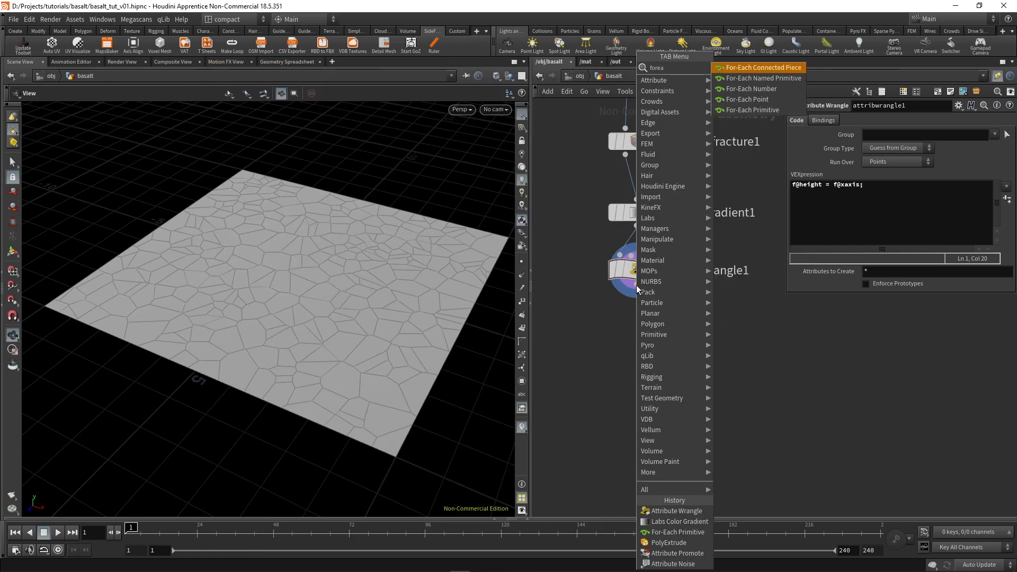
key(Down)
key(Down)
key(Down)
key(Down)
key(Return)
click(636, 318)
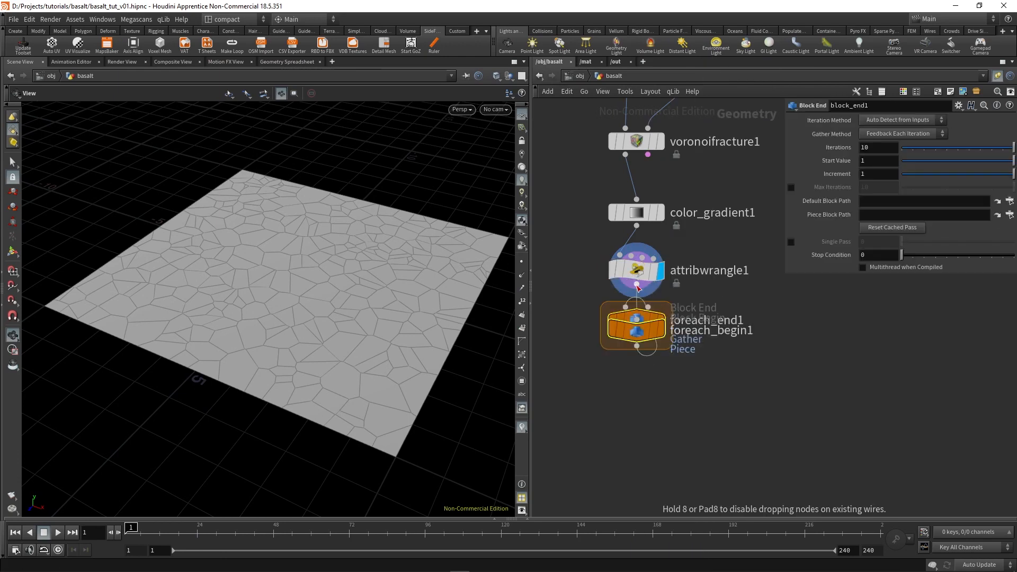
click(624, 218)
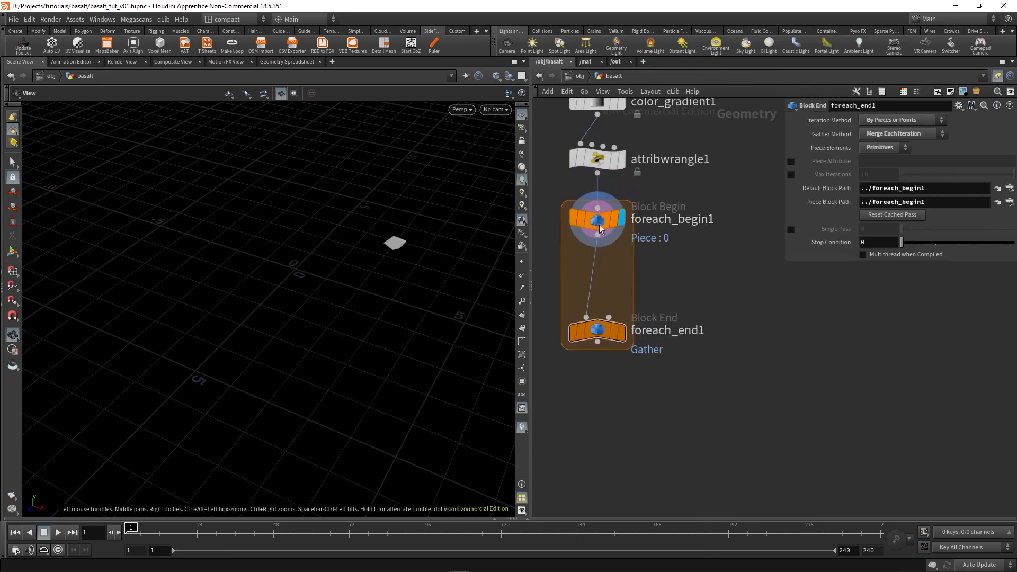
Step: Check attribwrangle1's attribute information and insert an Attribute Promote node between it and foreach_begin1
middle_click(599, 164)
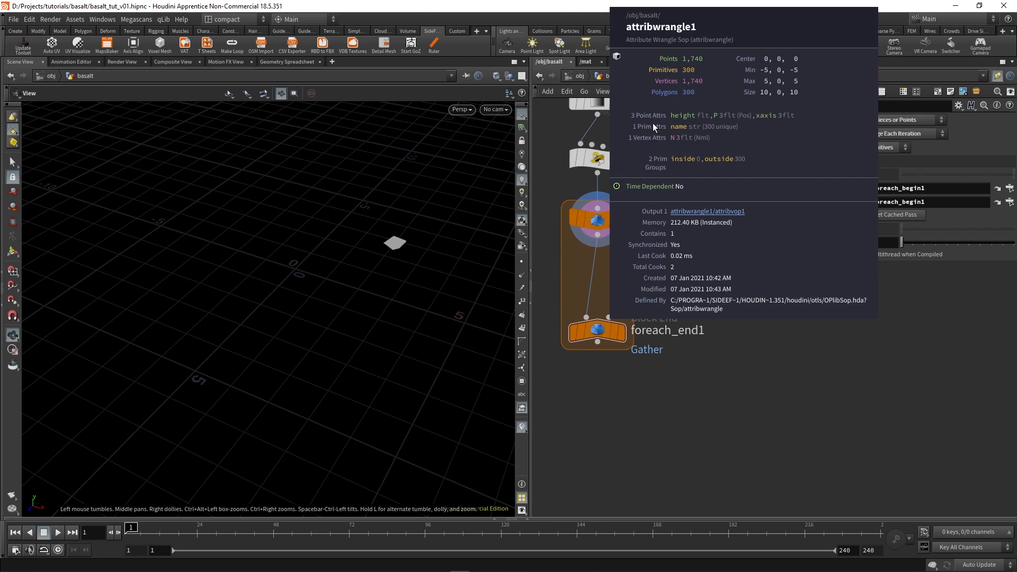
key(Tab)
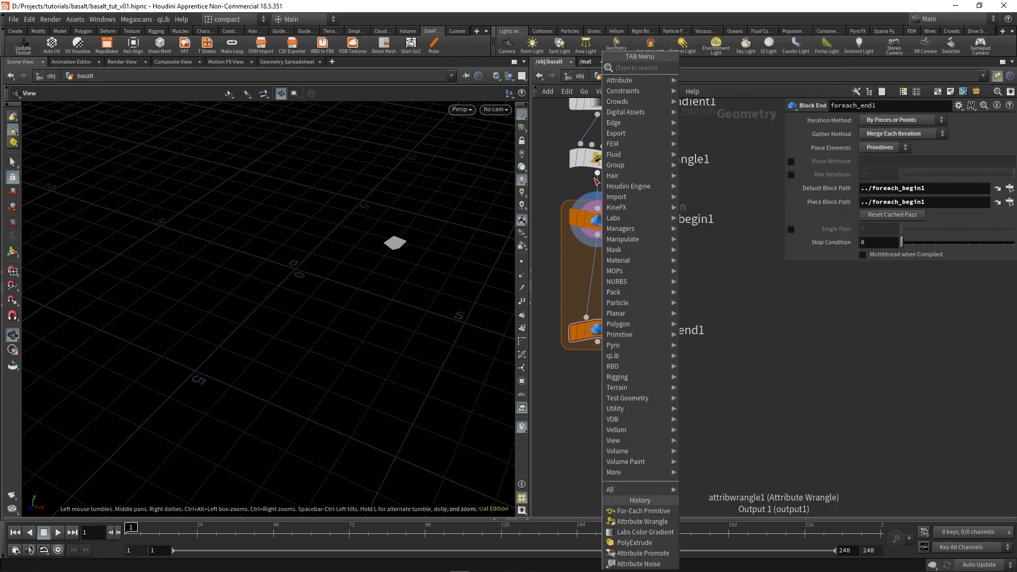
text(attribpro)
key(Return)
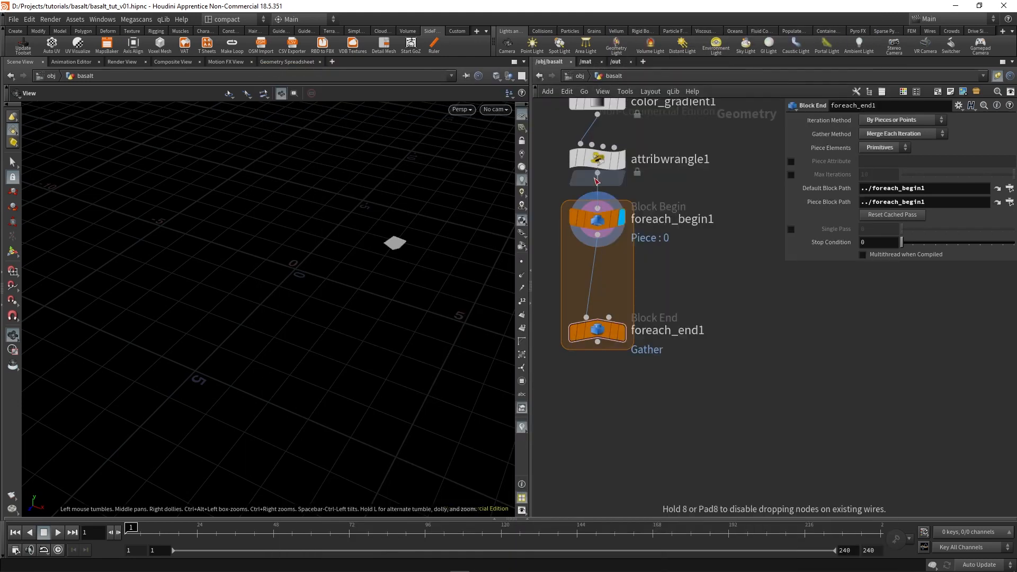
click(597, 181)
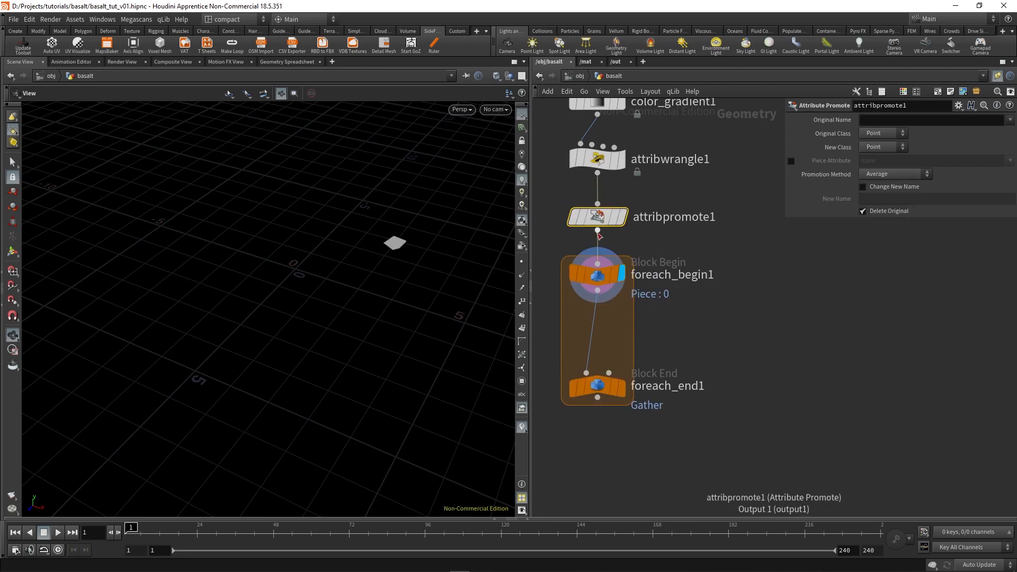
Step: Set attribpromote1 to promote the height attribute from Point to Primitive class
click(889, 118)
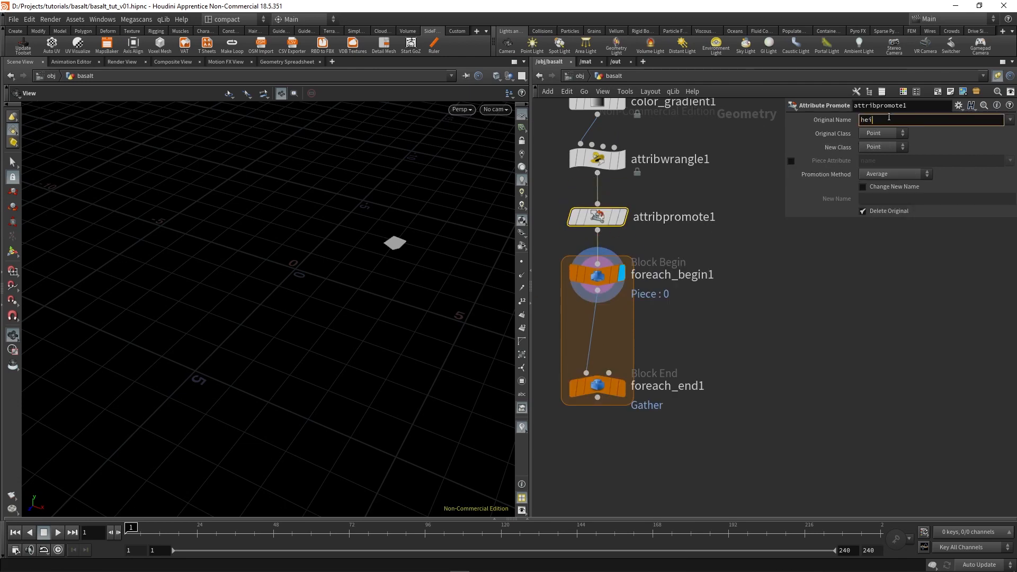
key(Return)
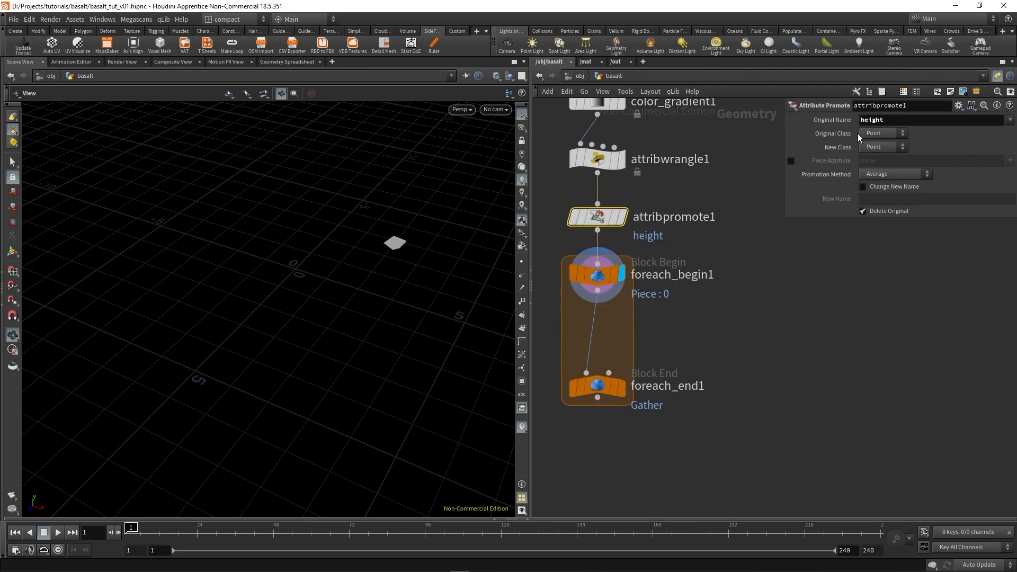
click(879, 148)
click(880, 168)
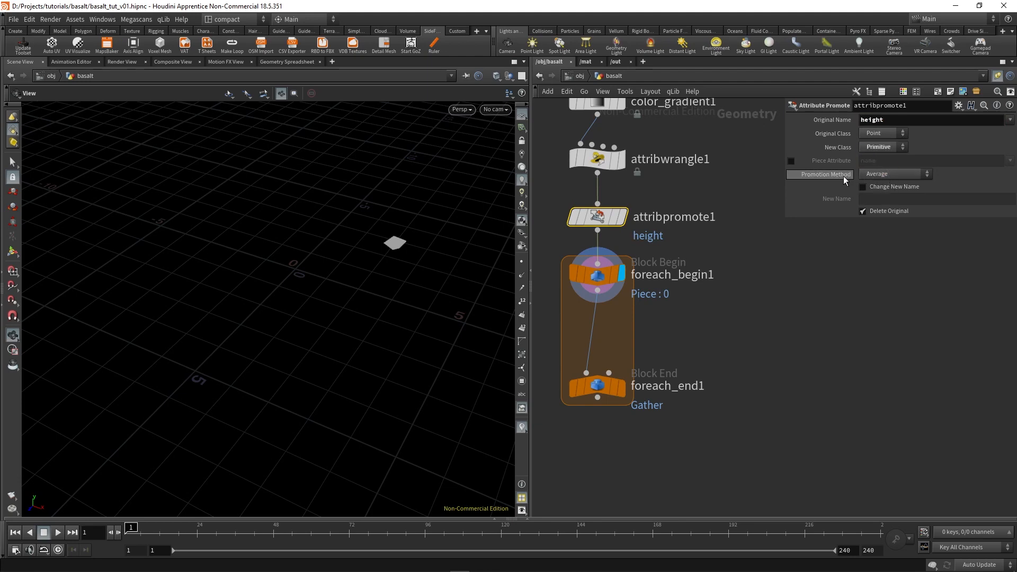
Step: Examine the geometry of foreach_begin1 and foreach_end1 by alternating the display between the two loop nodes
middle_drag(689, 372, 719, 345)
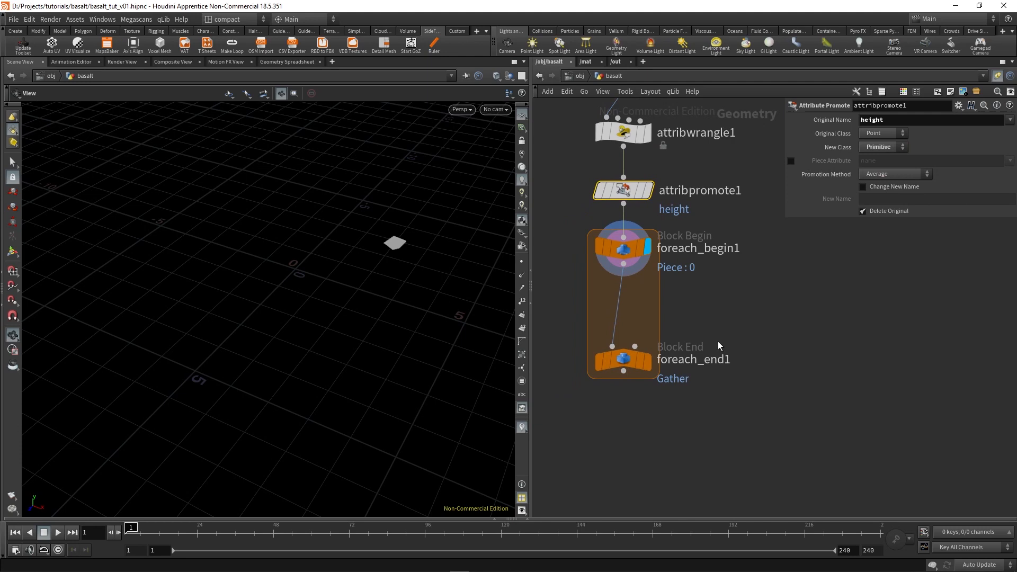
click(625, 255)
middle_click(623, 258)
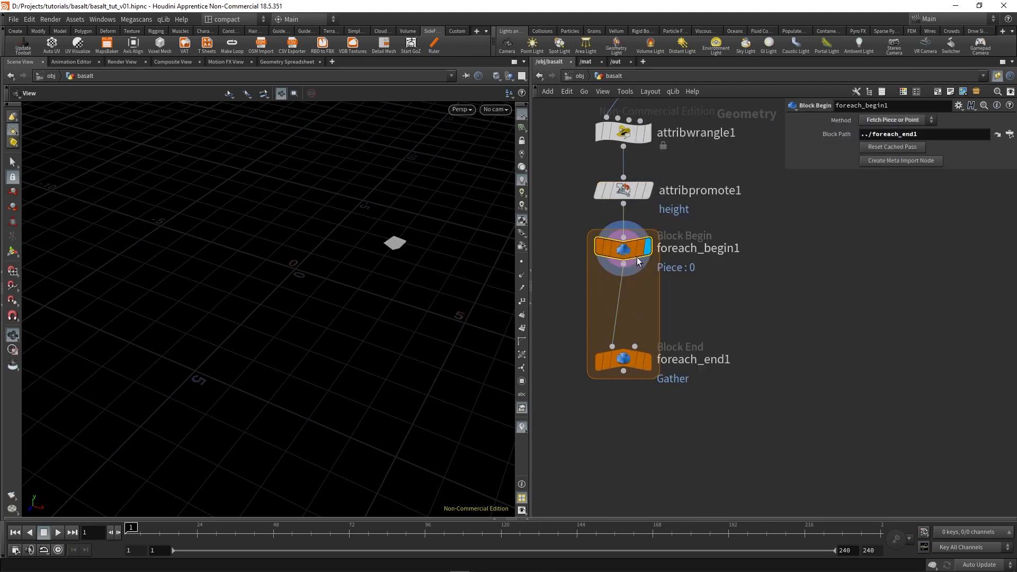
click(648, 359)
click(648, 248)
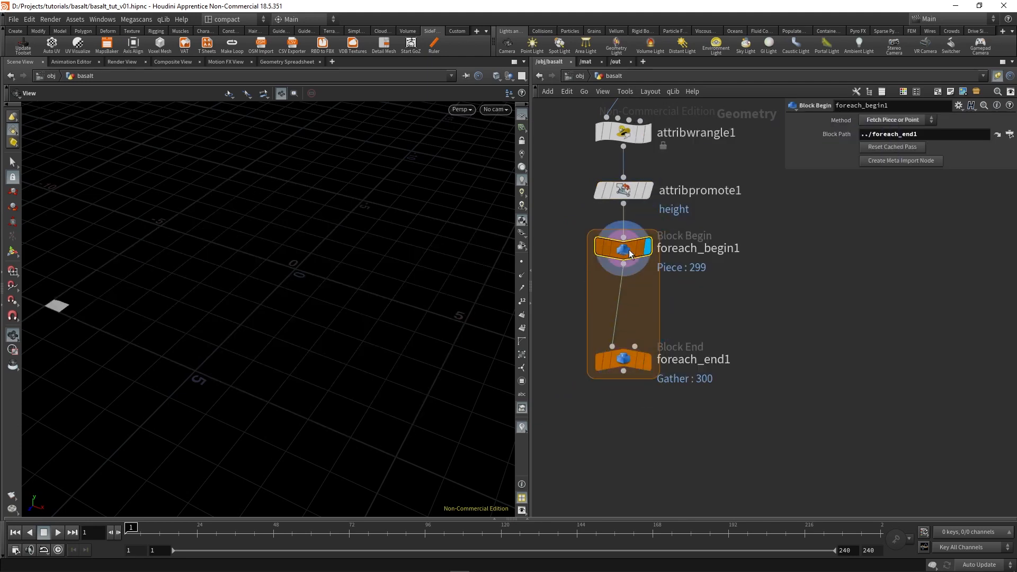
middle_click(651, 250)
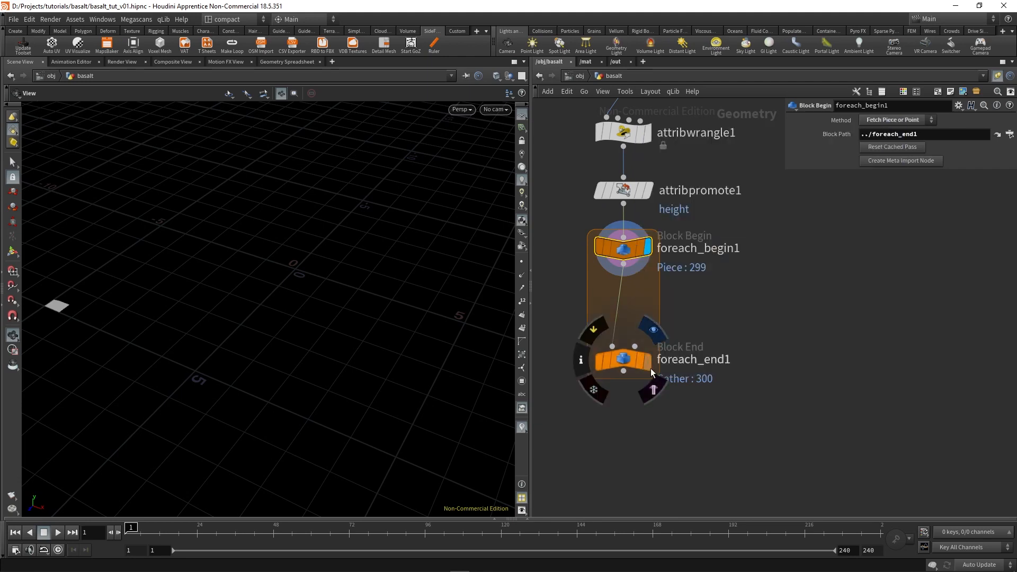
click(647, 361)
click(649, 247)
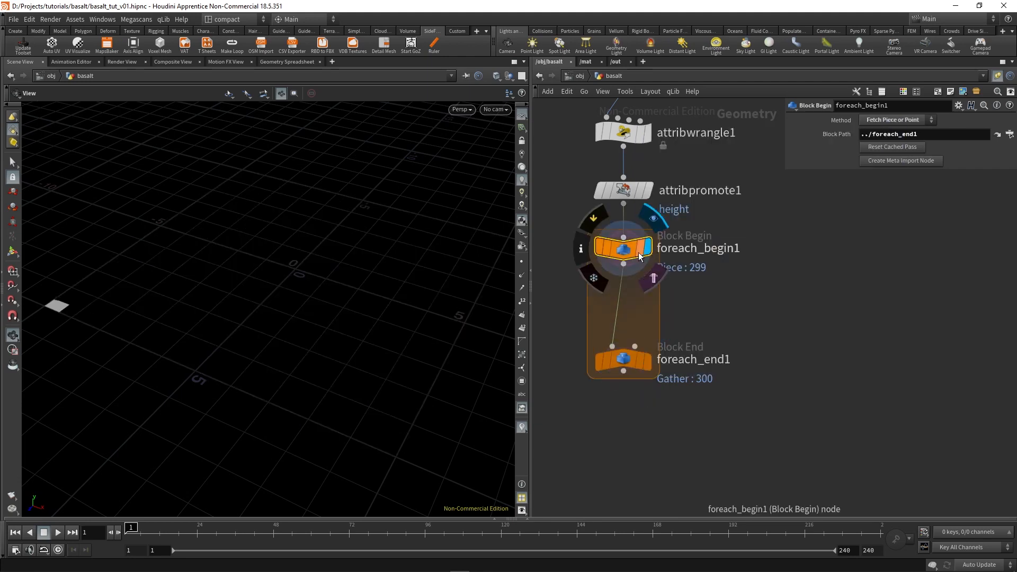
Step: Insert a PolyExtrude node between foreach_begin1 and foreach_end1 inside the loop and display it
middle_click(649, 249)
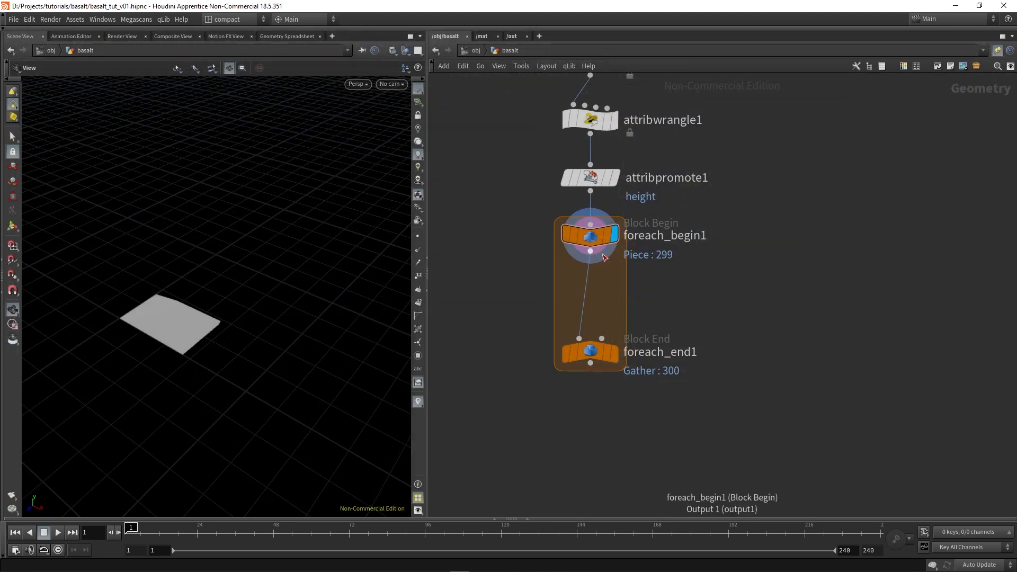
key(Tab)
text(polyext)
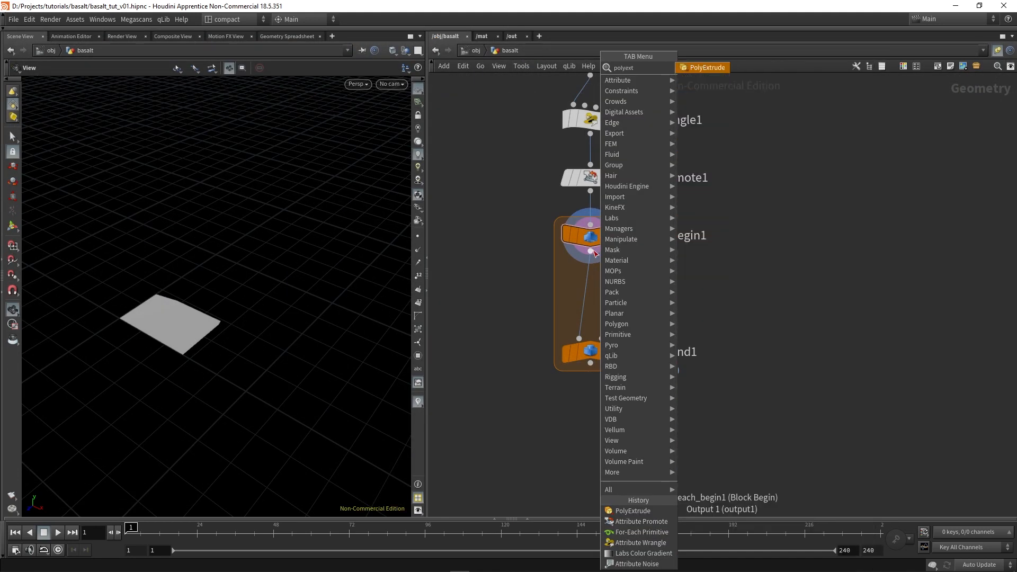
text(rud)
key(Return)
click(592, 292)
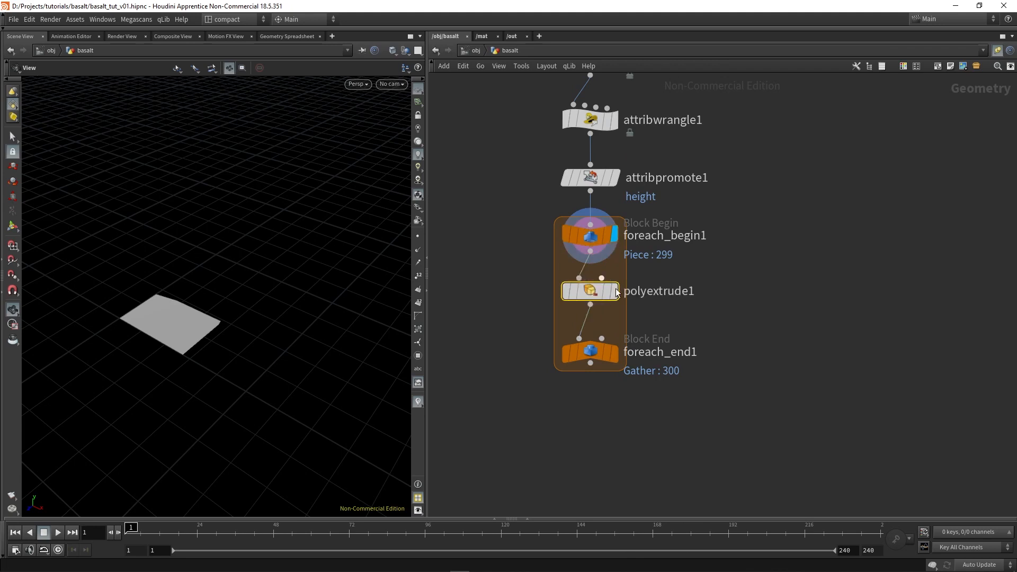
Step: Enable Transform Extruded Front on polyextrude1 with Global transform space and a Y translation of 1.2
key(p)
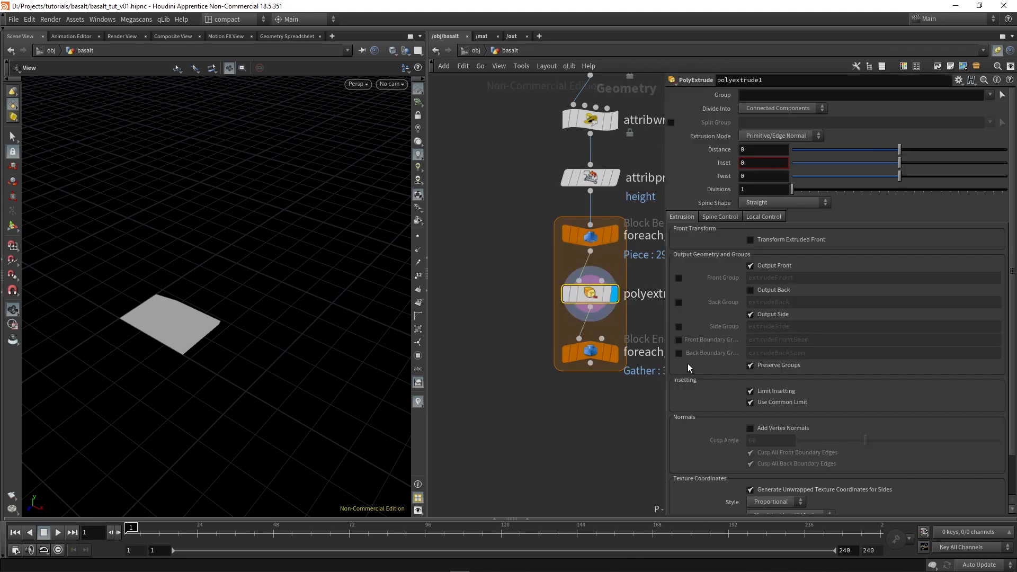
drag(203, 394, 199, 370)
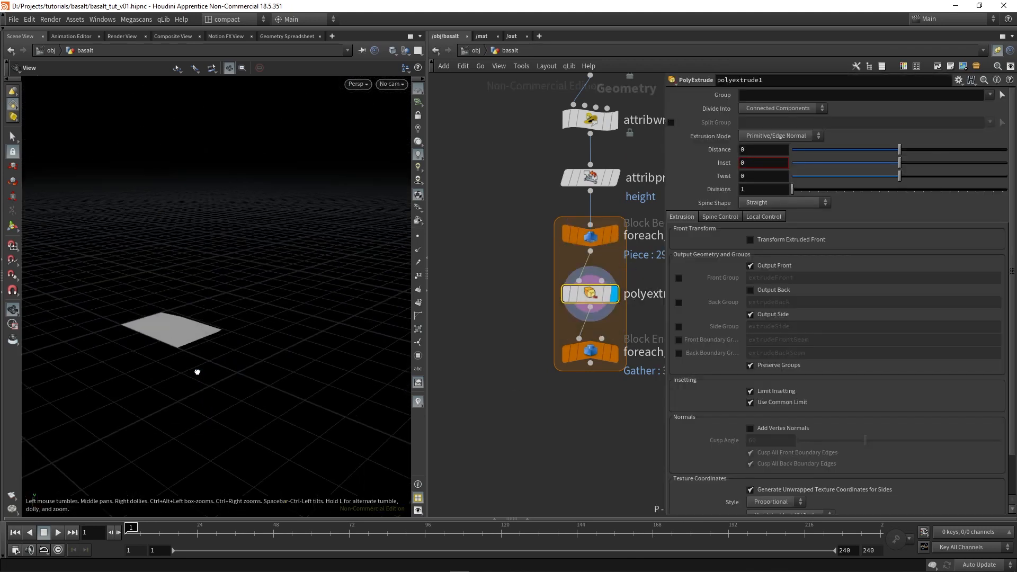
click(771, 240)
click(776, 254)
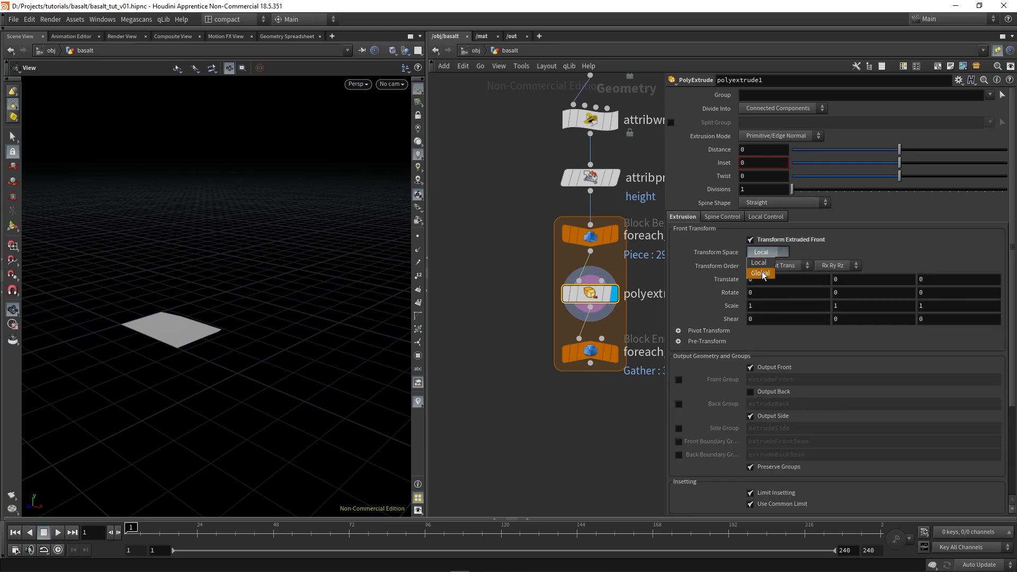
click(765, 264)
middle_drag(861, 279, 928, 278)
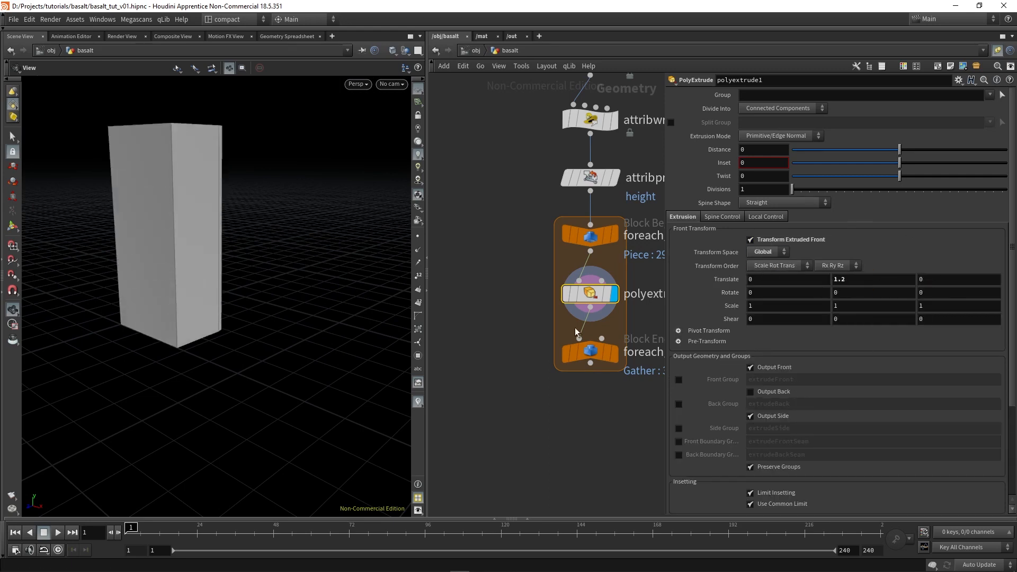
Step: Enable Output Back on polyextrude1 to close the open underside of the extruded piece
drag(145, 295, 182, 296)
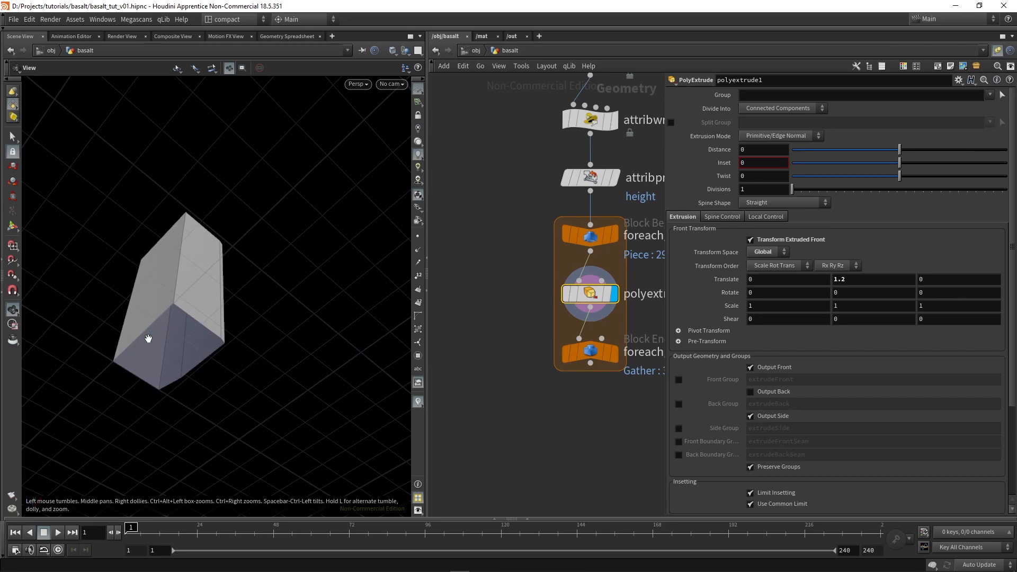
click(764, 392)
drag(154, 277, 159, 378)
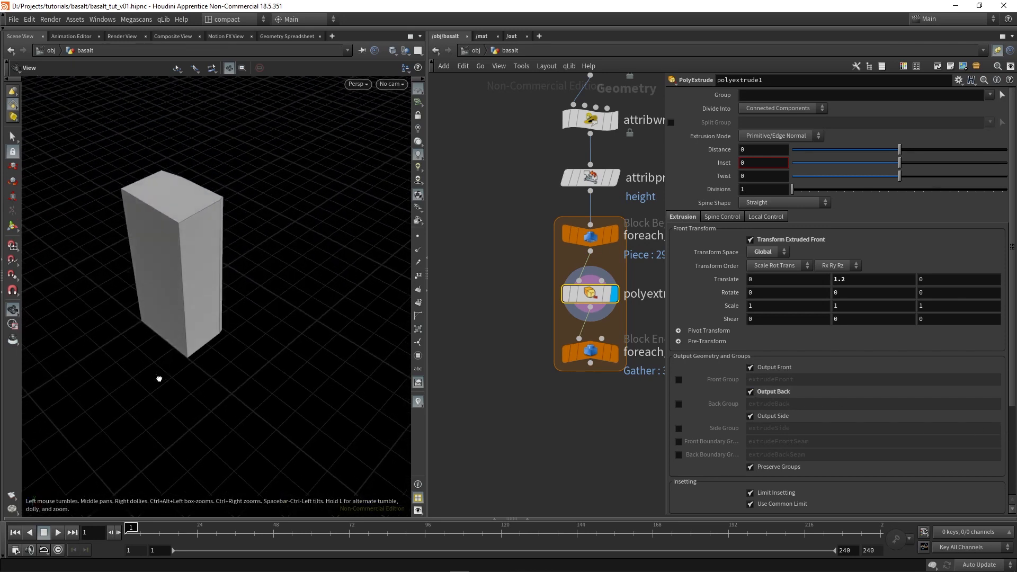
Step: Set polyextrude1's Y translation to 1.3 and display foreach_end1 to check all extruded pieces
mouse_move(847, 279)
middle_down()
mouse_move(831, 280)
mouse_move(860, 280)
middle_up()
click(614, 353)
drag(317, 325, 322, 357)
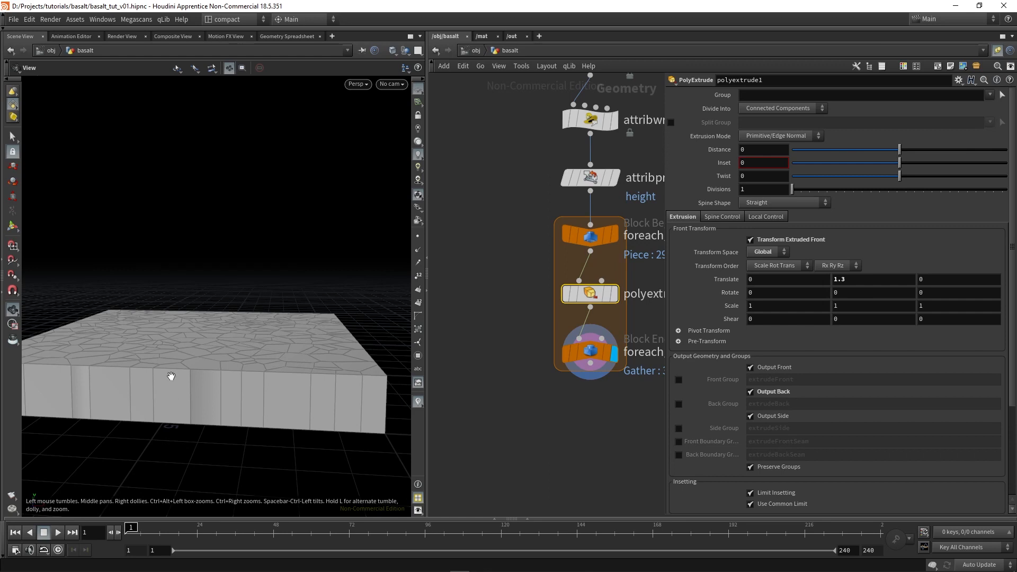
drag(129, 363, 227, 371)
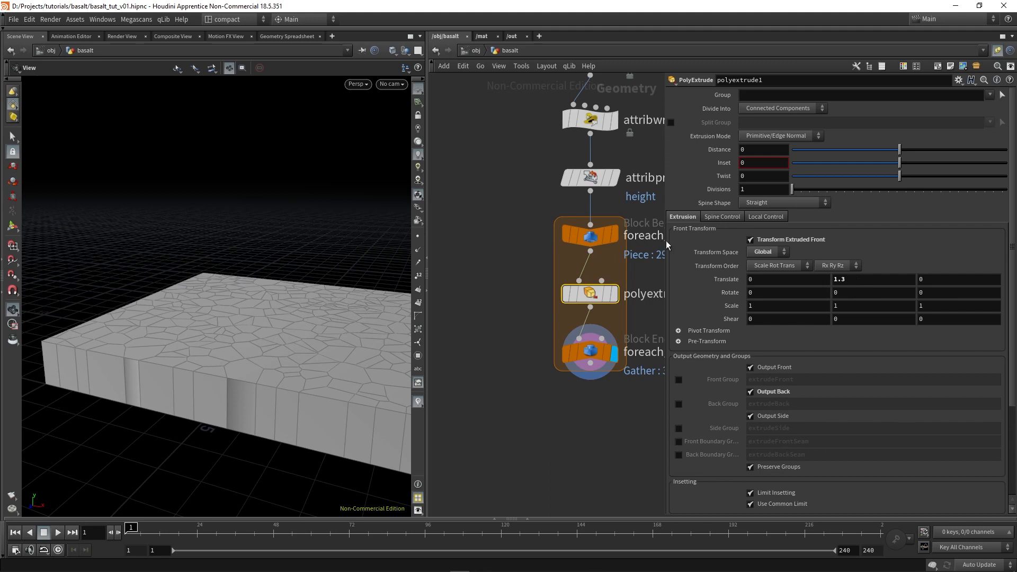
Step: Drive polyextrude1's Y translation with the expression prim(0,0,"height",0) and inspect the resulting columns
click(866, 280)
text(prim)
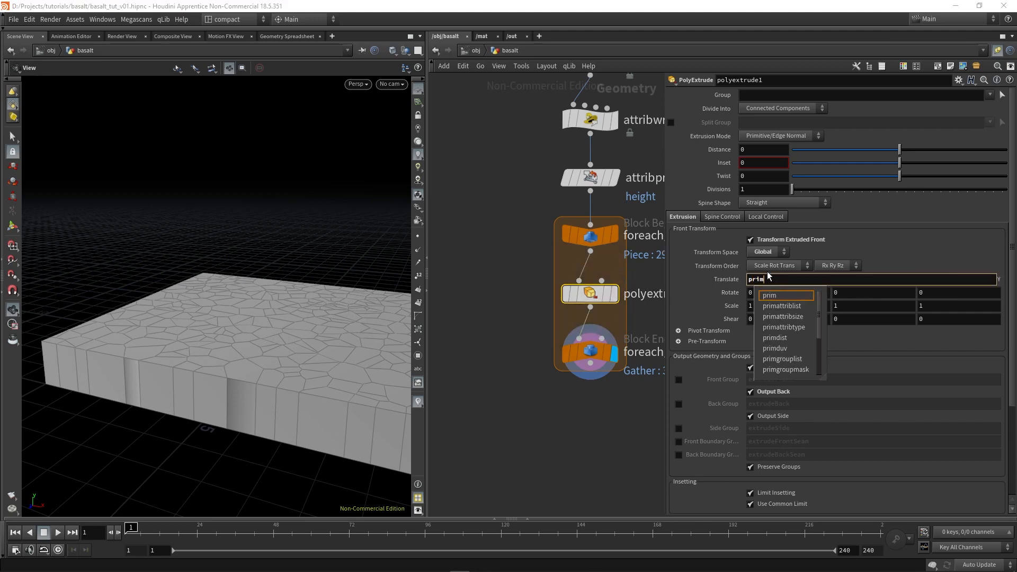
text((0,")
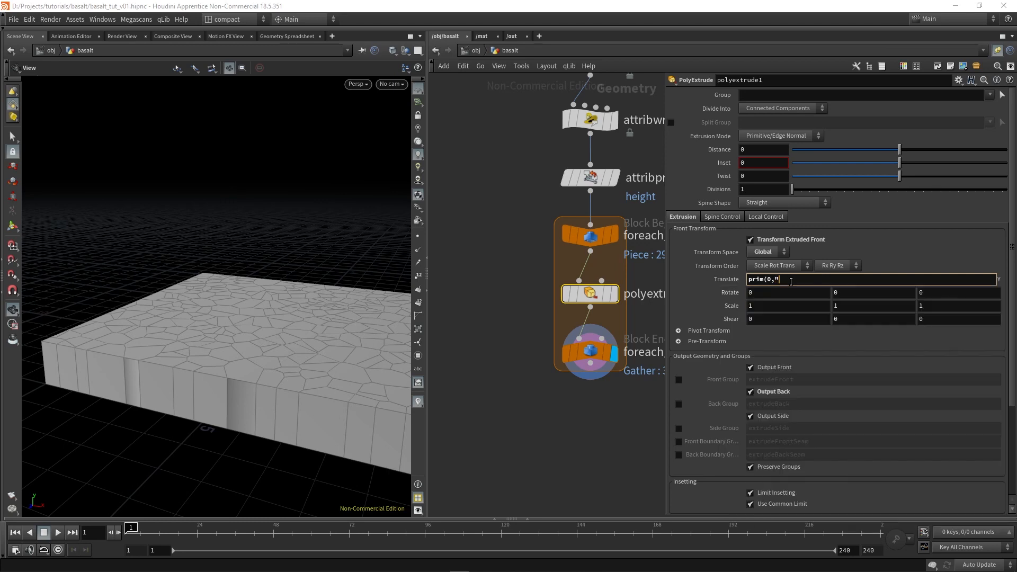
key(BackSpace)
text(height",0)
key(Return)
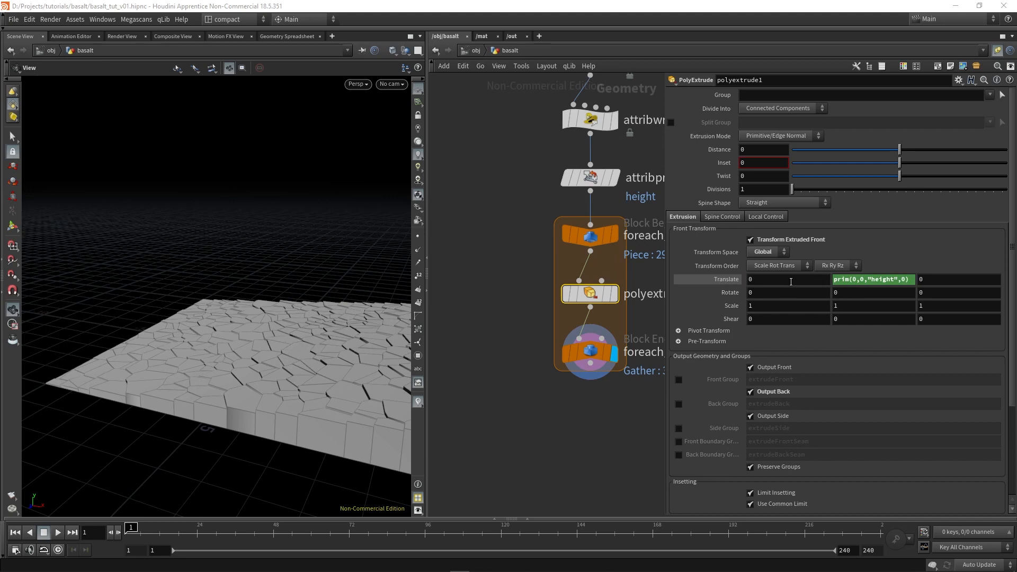
drag(352, 336, 270, 340)
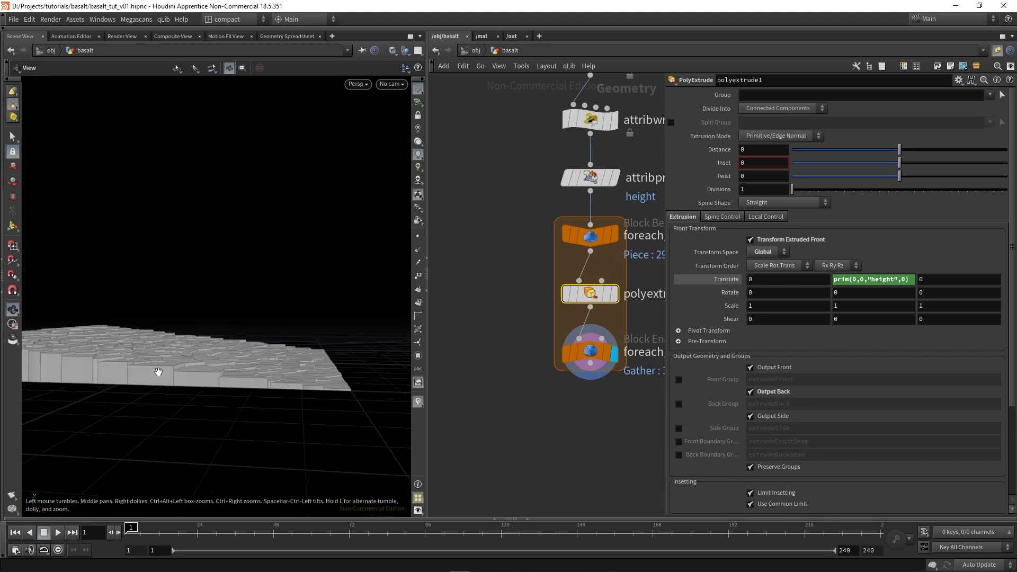
drag(158, 372, 215, 364)
click(720, 278)
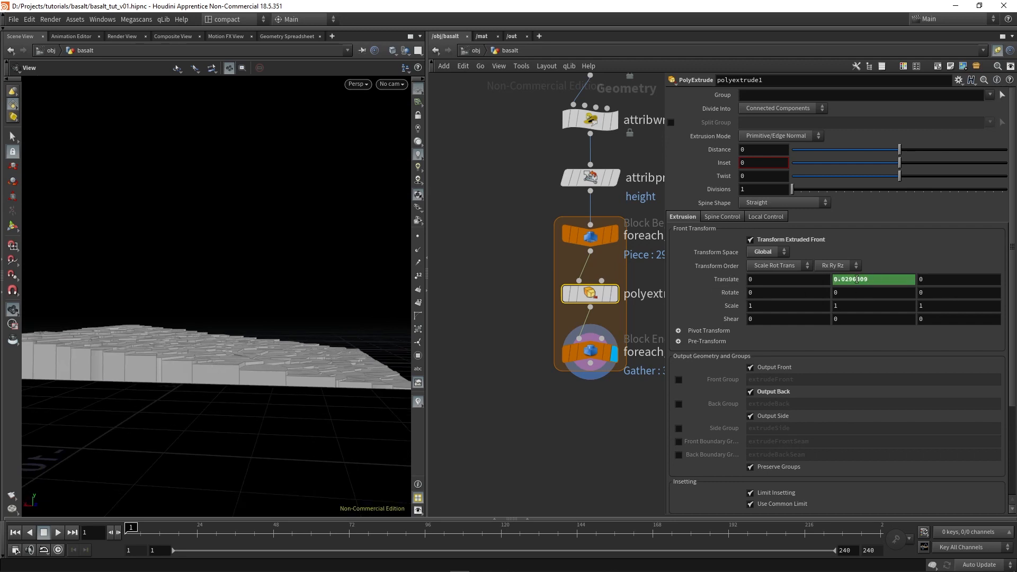
drag(373, 321, 340, 393)
drag(227, 386, 222, 457)
Step: Rename the attribwrangle1 node to height
middle_drag(600, 401, 570, 444)
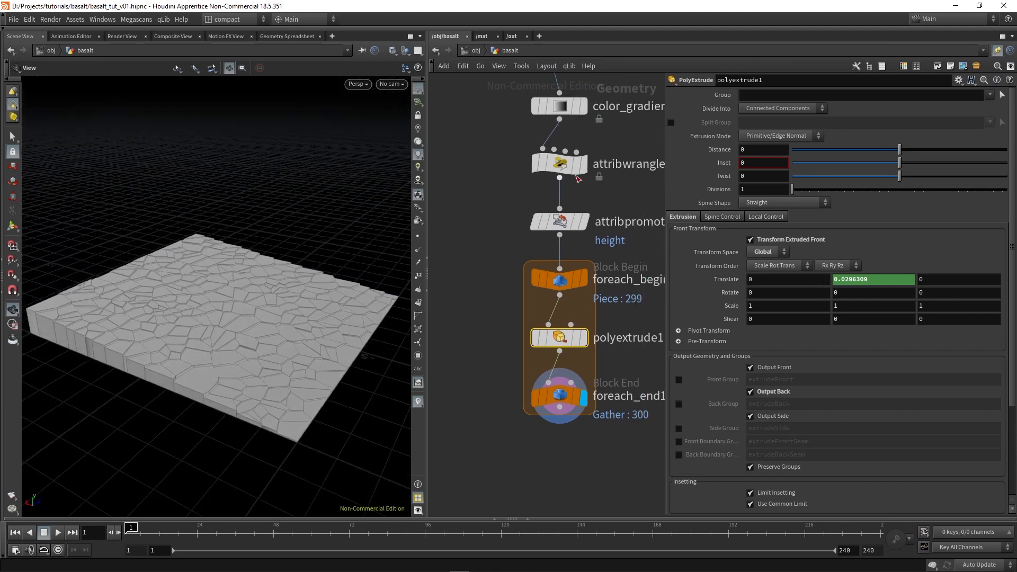
click(569, 173)
middle_drag(615, 189, 587, 209)
click(622, 187)
drag(647, 189, 536, 187)
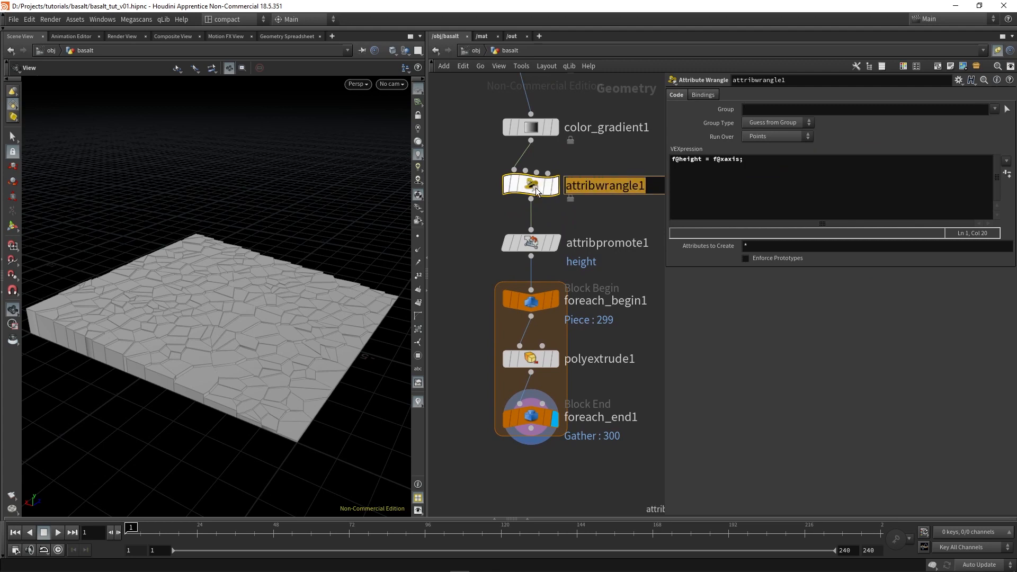
text(height)
key(Return)
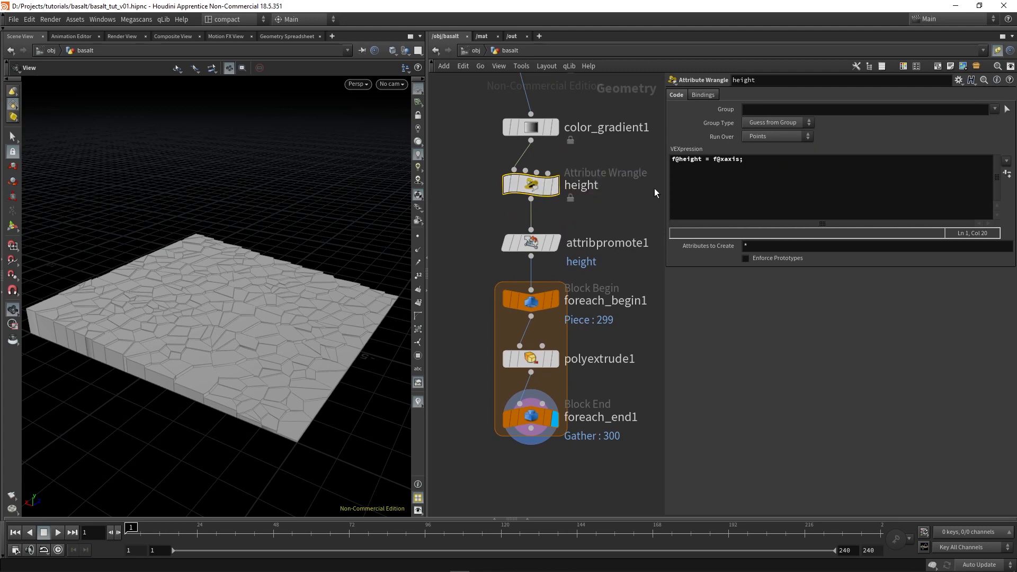
Step: Color the height wrangle node pink and display its output
key(p)
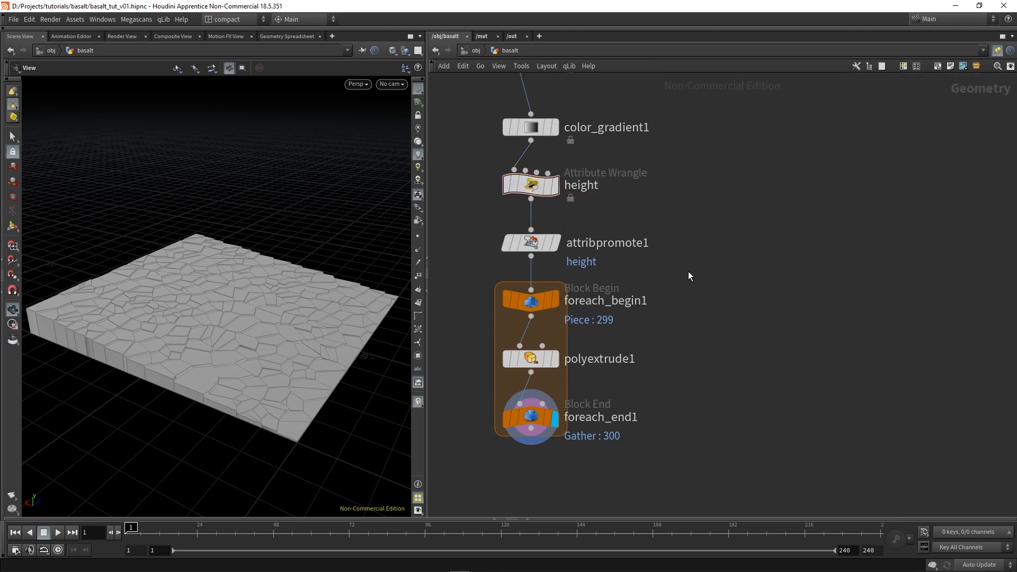
drag(668, 220, 547, 190)
key(c)
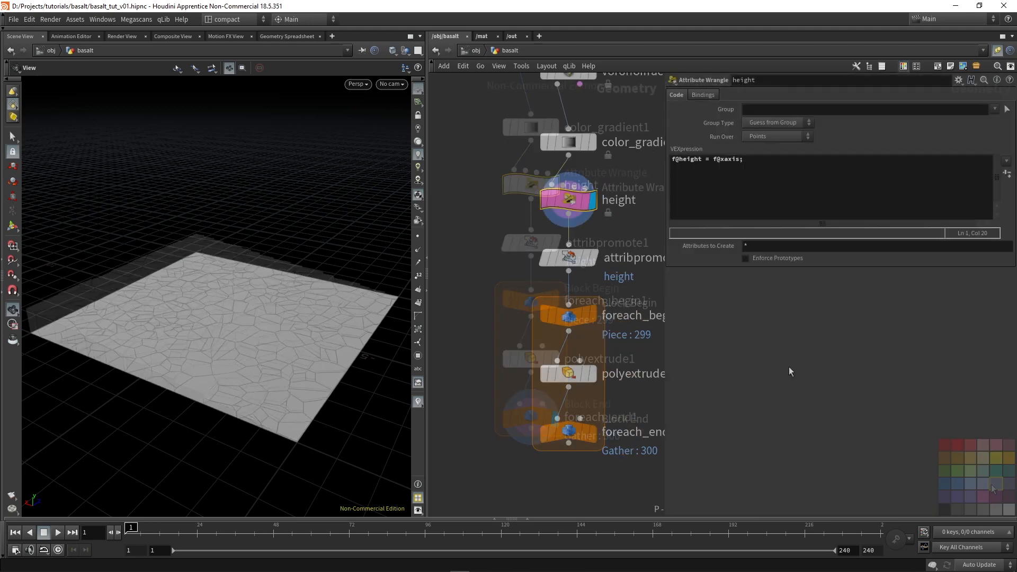
Step: Add the line f@height = chramp("remap",f@height); to the height wrangle and create its Remap ramp parameter
click(758, 163)
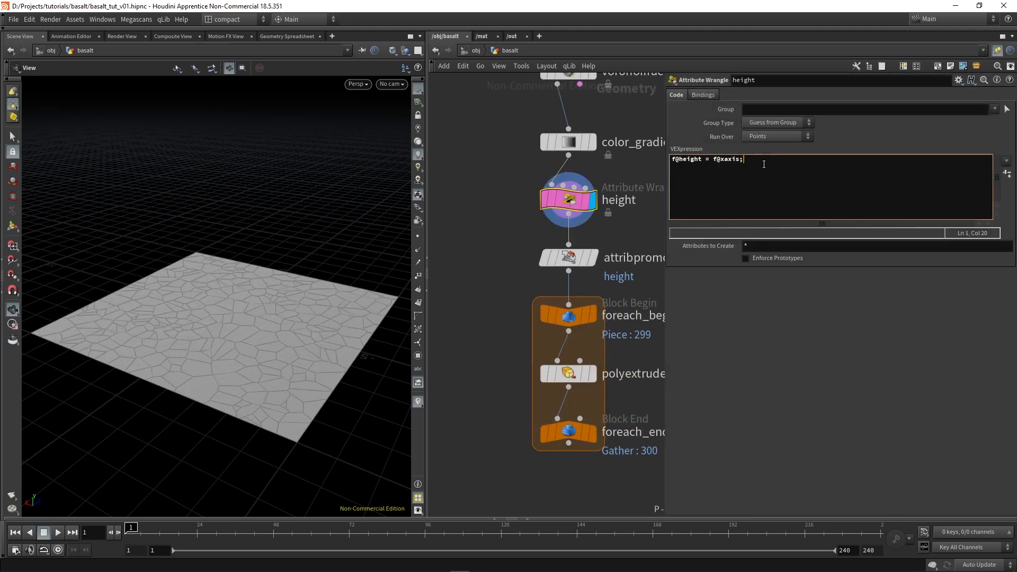
key(Return)
key(Return)
text(f)
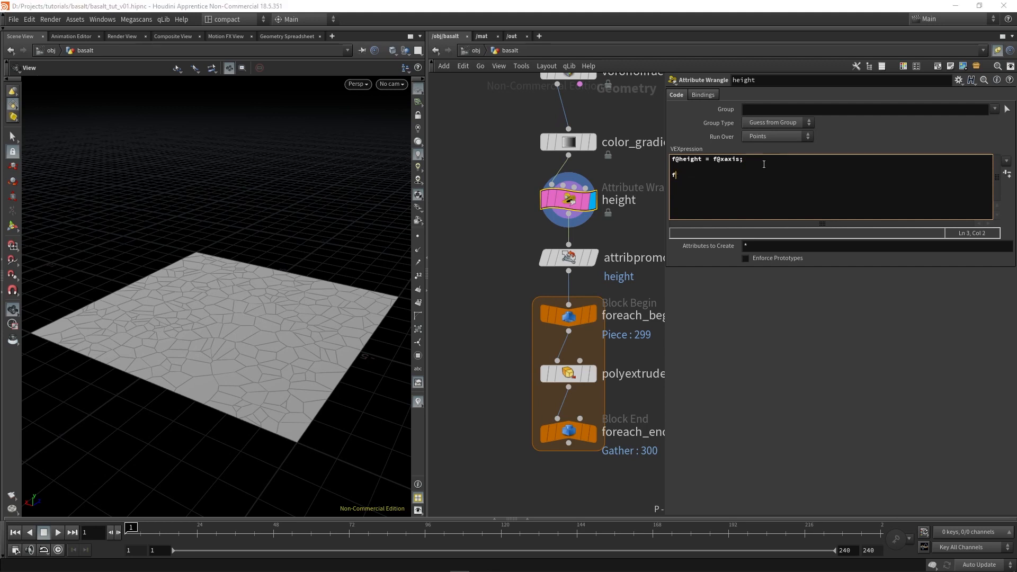
text(@height = chra)
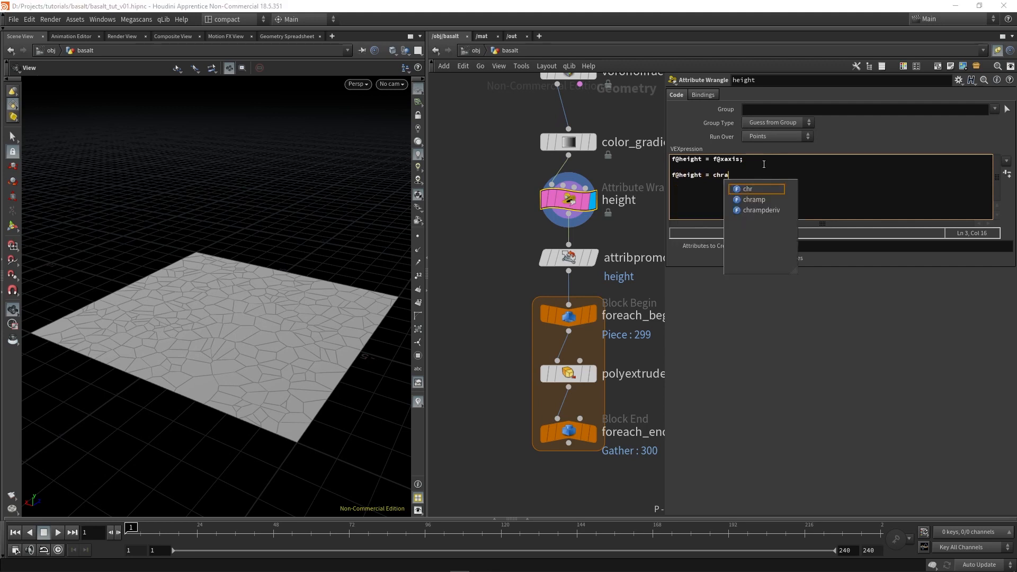
text(mp(")
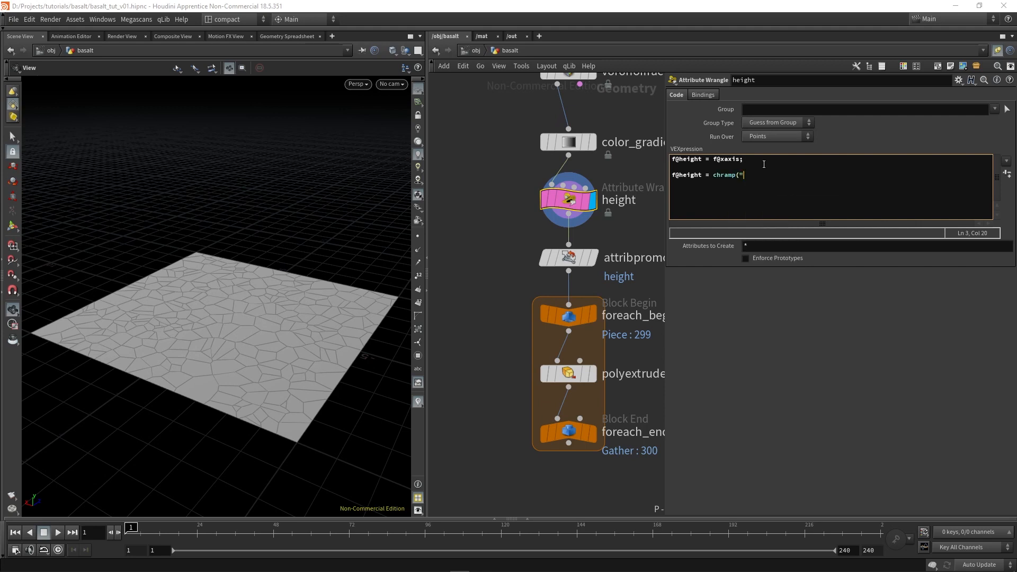
text(remap",f@height);)
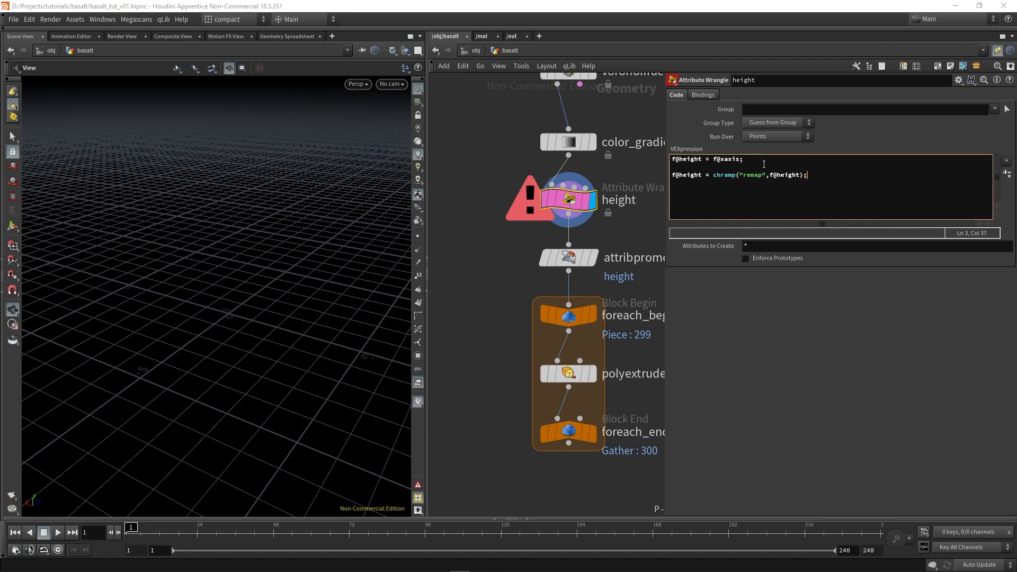
click(1007, 174)
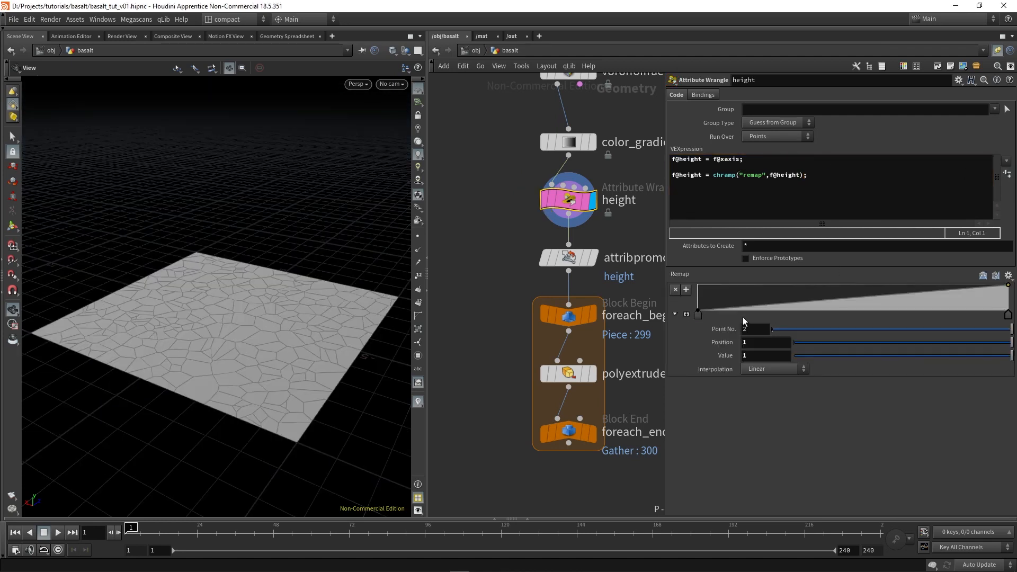
Step: Display foreach_end1 and shape the Remap ramp into a steep slope, adding a zero-value point before the middle and moving the end point to position about 0.606
click(594, 436)
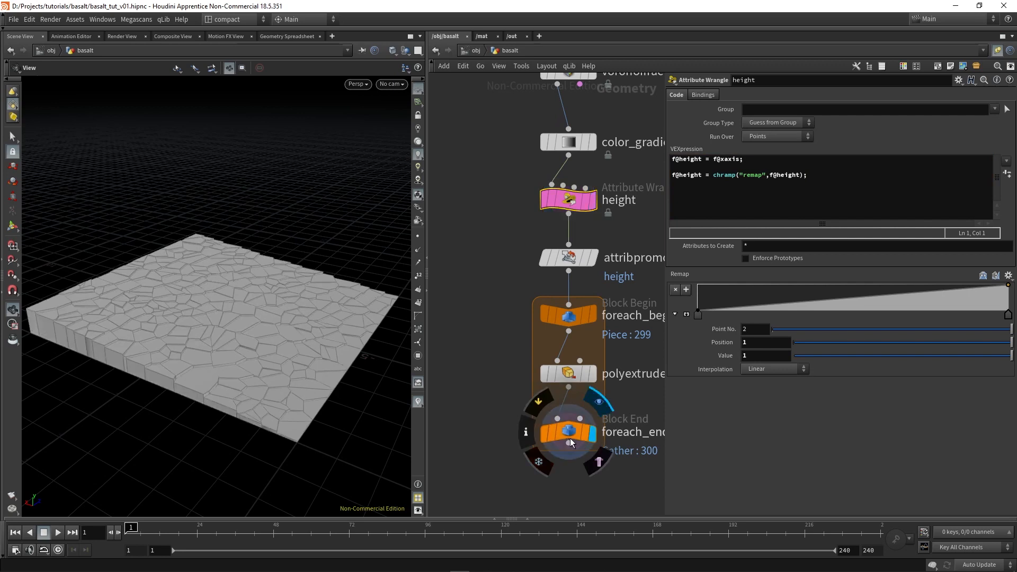
drag(837, 292, 829, 315)
drag(1006, 315, 885, 306)
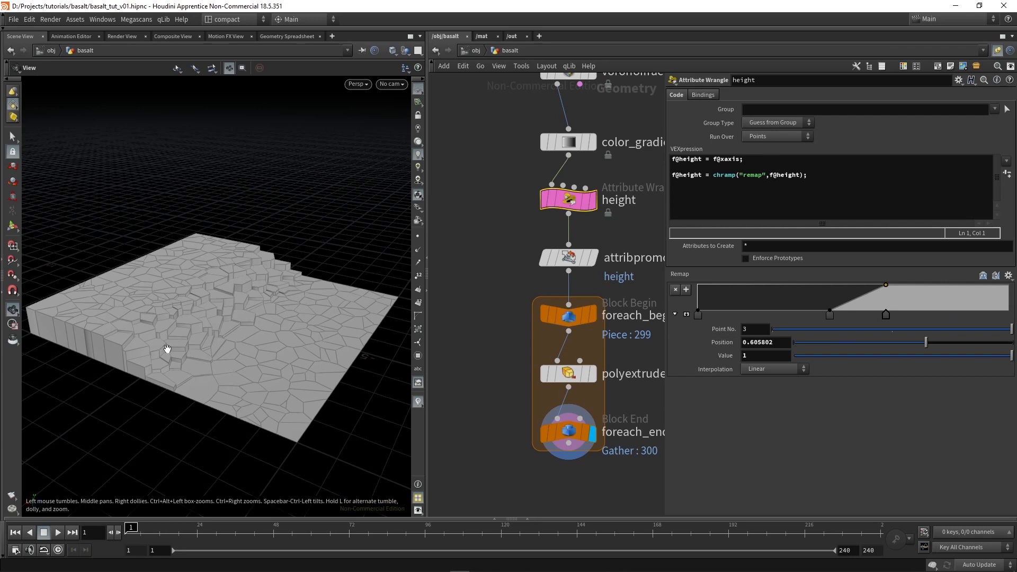
mouse_move(166, 351)
mouse_down()
mouse_move(205, 347)
mouse_move(209, 334)
mouse_move(204, 401)
mouse_move(197, 371)
mouse_move(170, 348)
mouse_up()
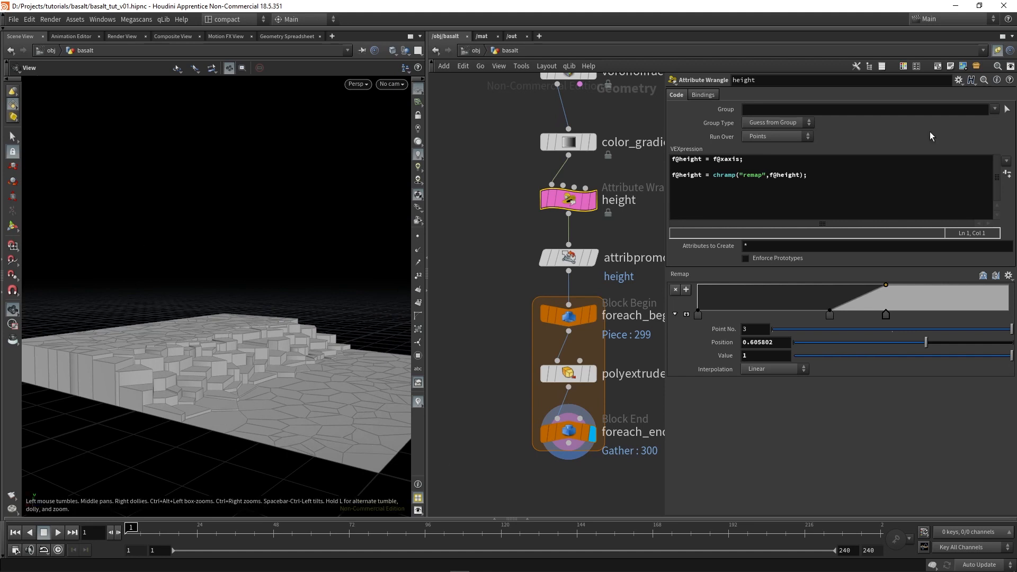
Step: Wrap the height wrangle's chramp call in fit01 with chf("min_height") and chf("max_height") as range limits, and create both parameters
click(713, 175)
text(fit01)
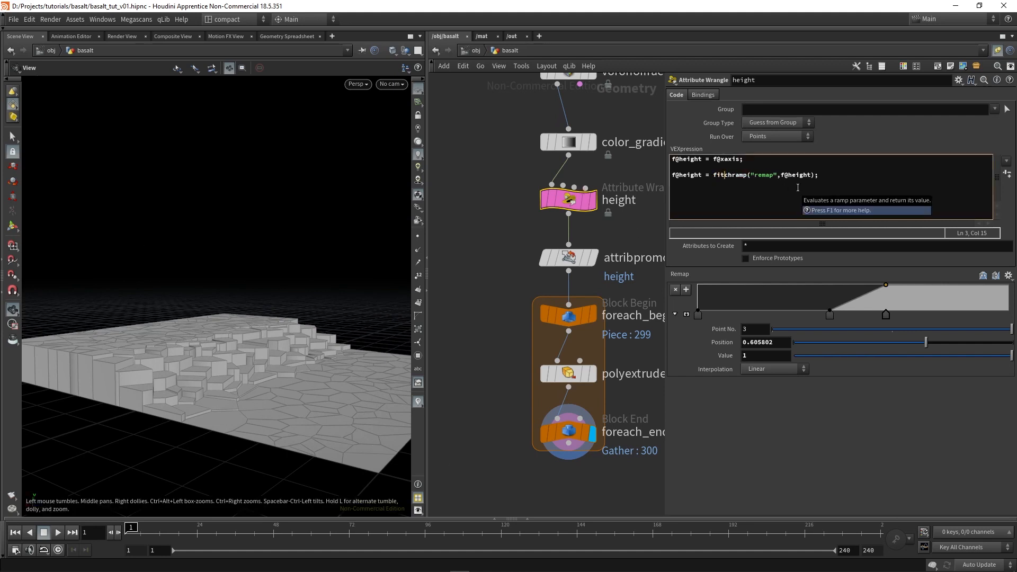
text(()
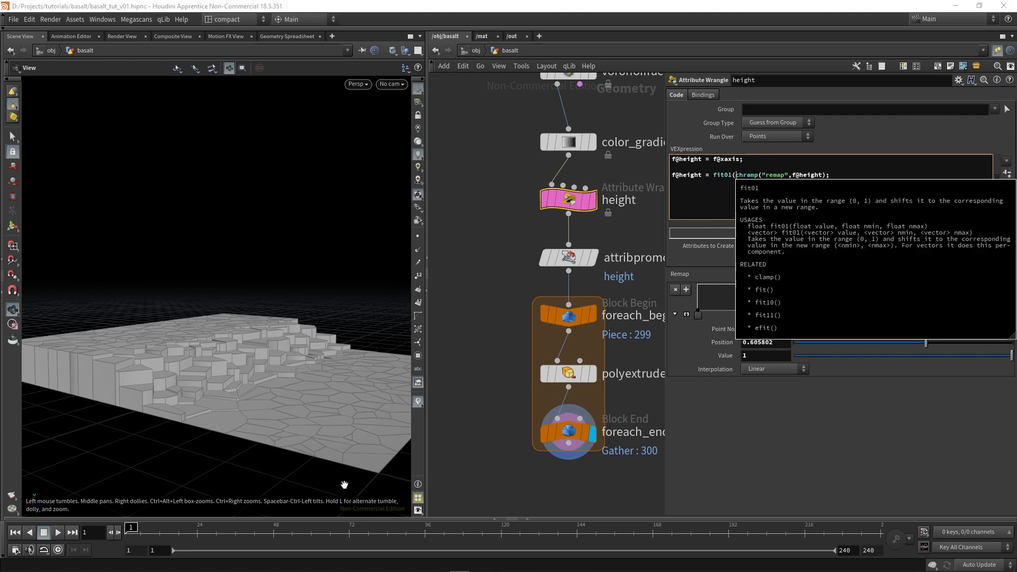
click(160, 386)
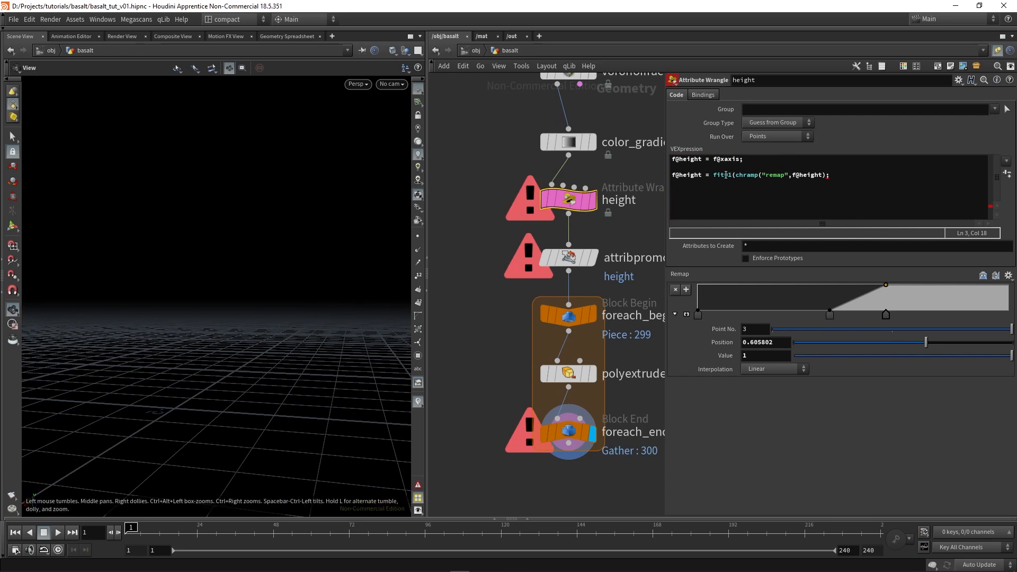
click(825, 175)
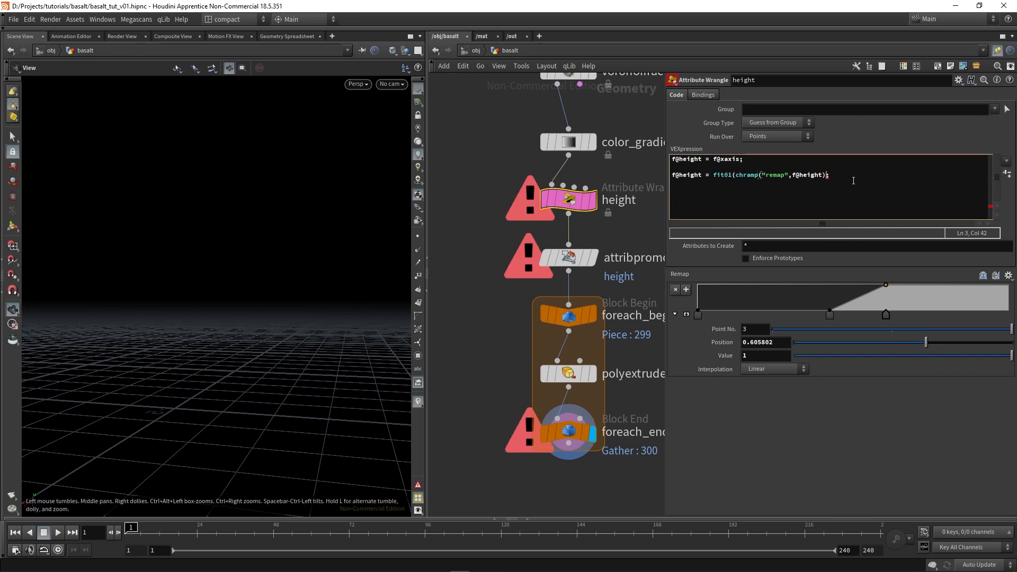
text(,chf)
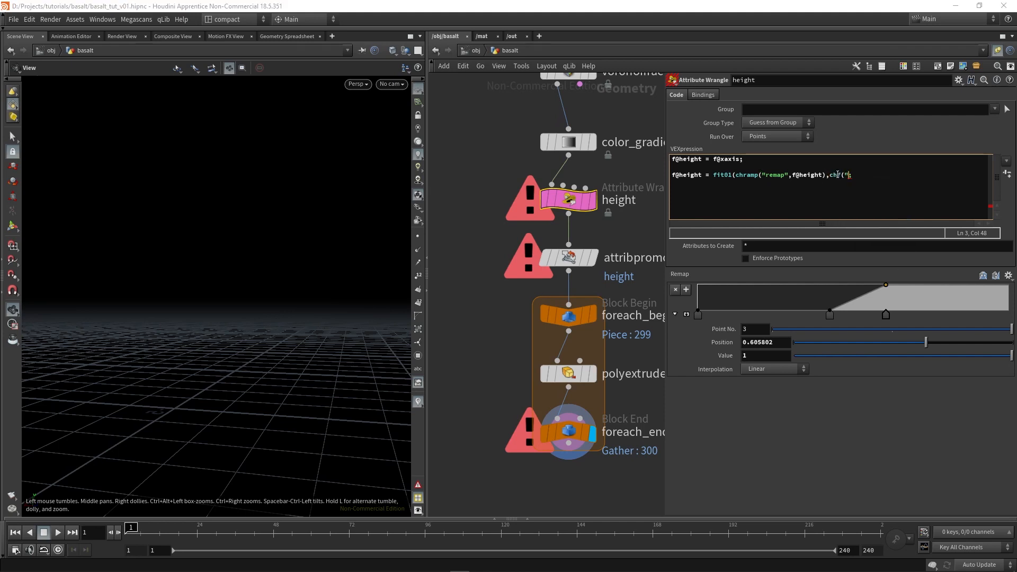
text(("min_height"),chf("max_height"))
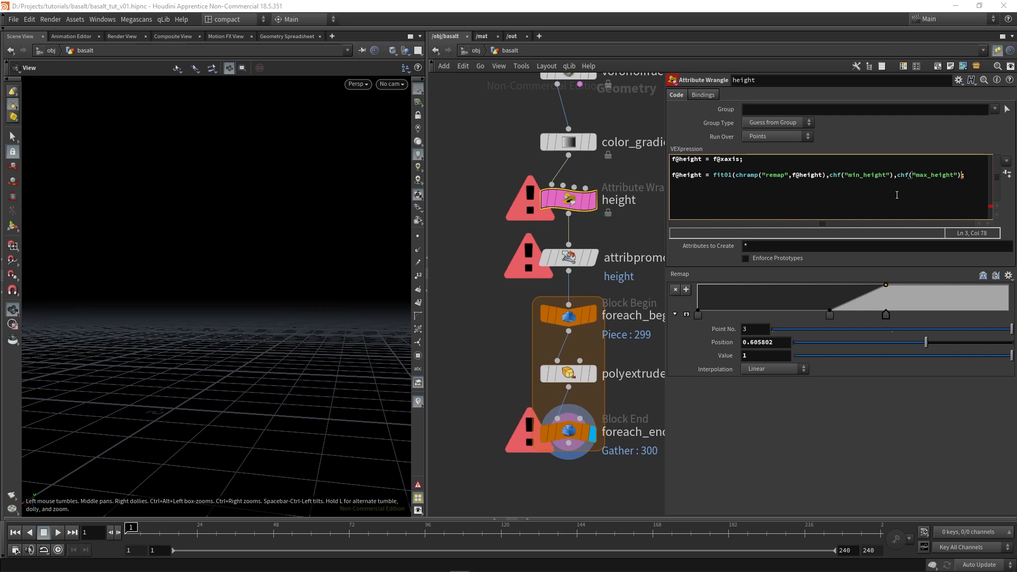
text())
click(1006, 174)
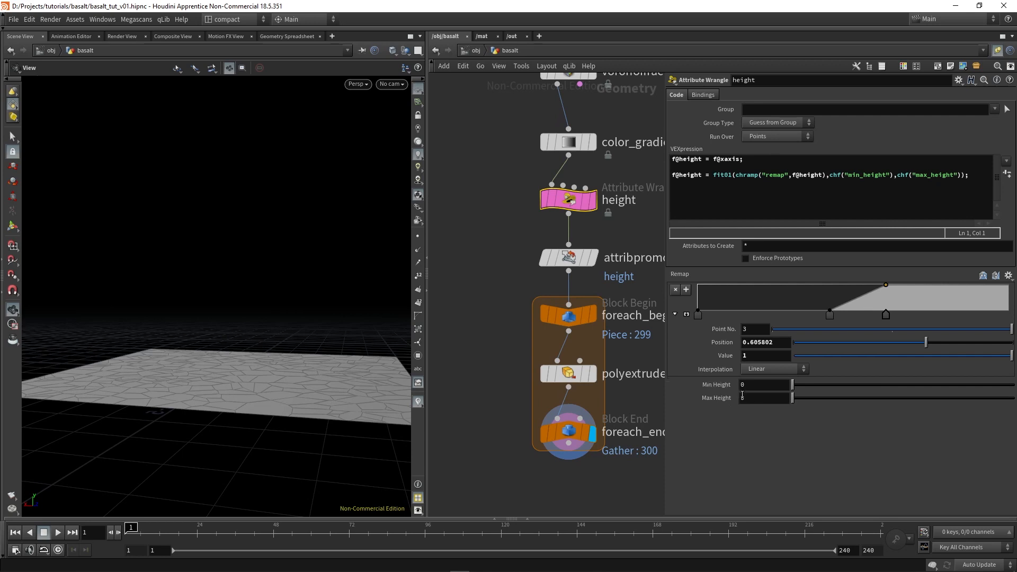
Step: Set the height wrangle's Min Height to 0.3 and Max Height to 4.6, checking the extruded columns from several angles
drag(795, 399, 819, 398)
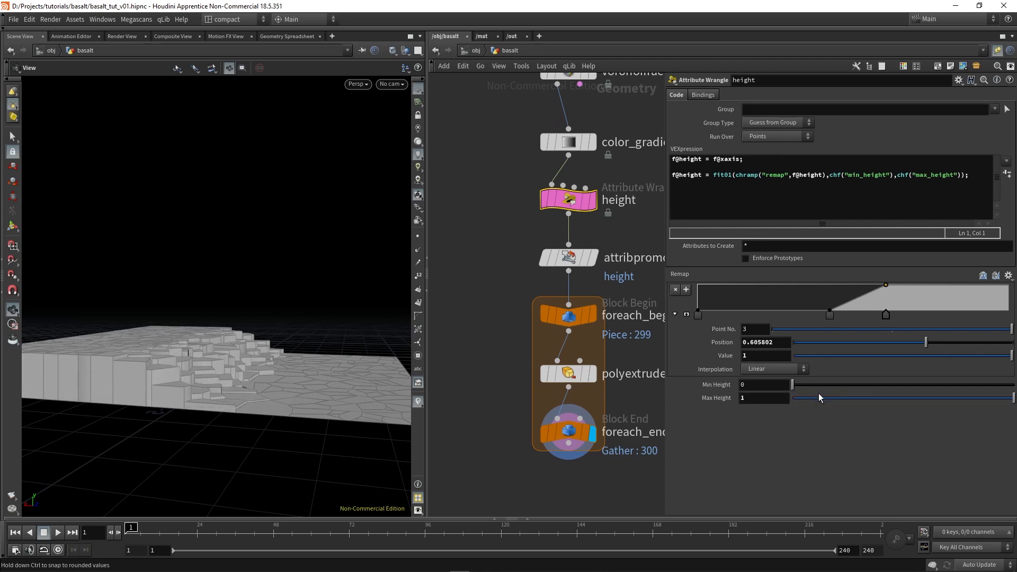
middle_drag(748, 398, 856, 394)
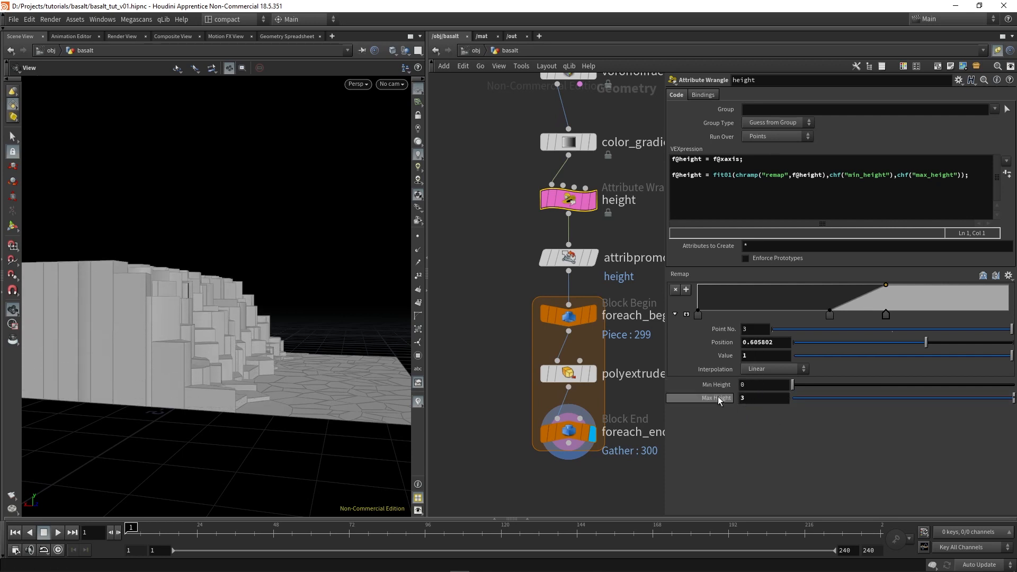
middle_drag(747, 385, 769, 381)
drag(205, 353, 233, 407)
mouse_move(858, 385)
mouse_down()
mouse_move(878, 385)
mouse_move(858, 385)
mouse_up()
middle_drag(763, 398, 846, 396)
drag(223, 446, 211, 429)
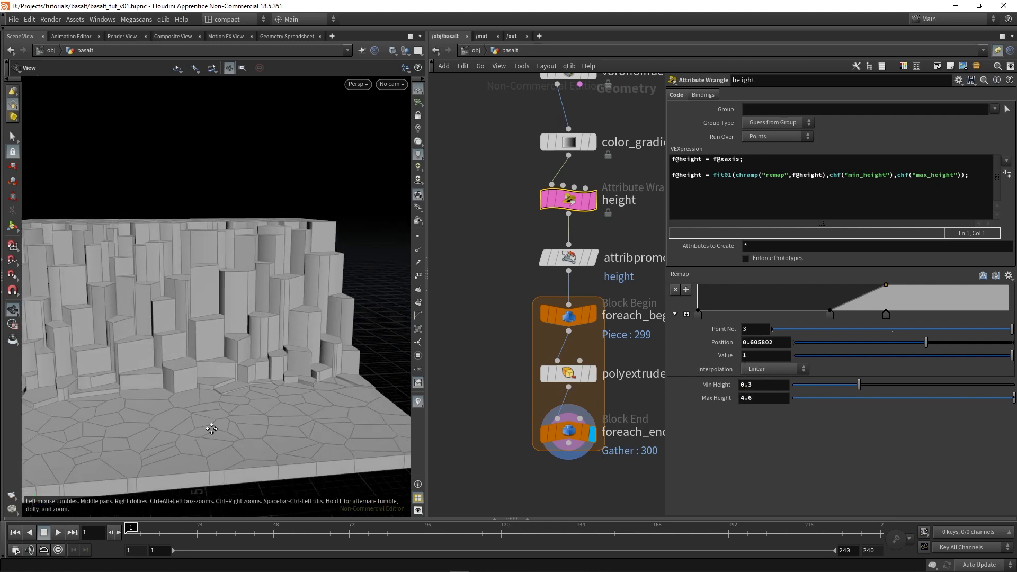
scroll(211, 429, down, 1)
middle_drag(212, 427, 183, 416)
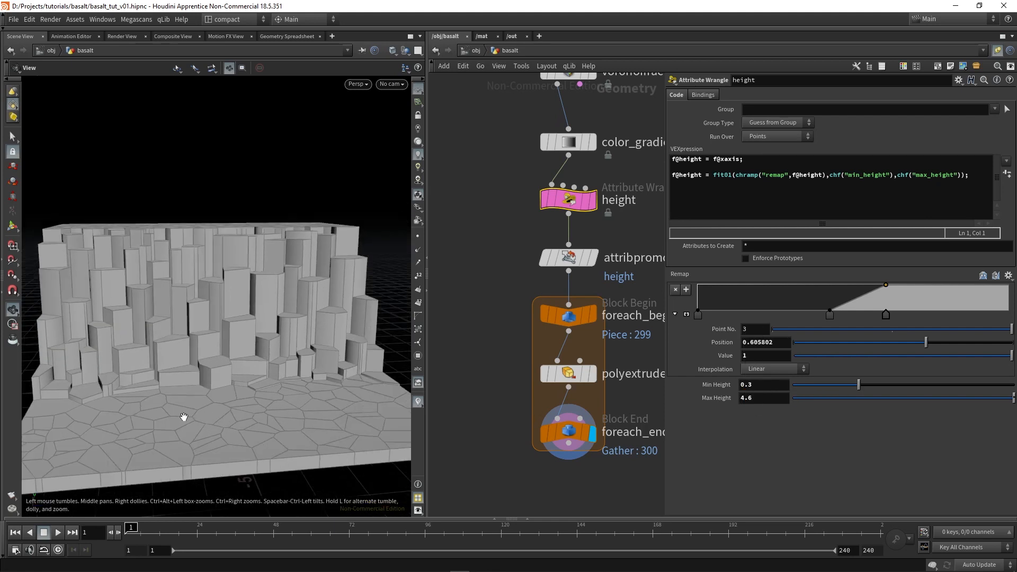
drag(184, 417, 211, 425)
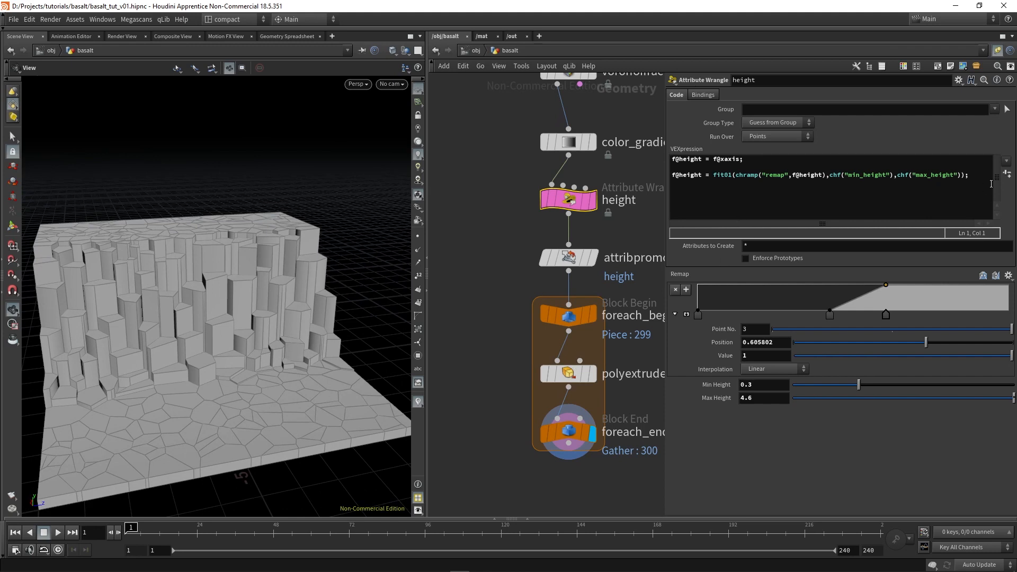
click(972, 176)
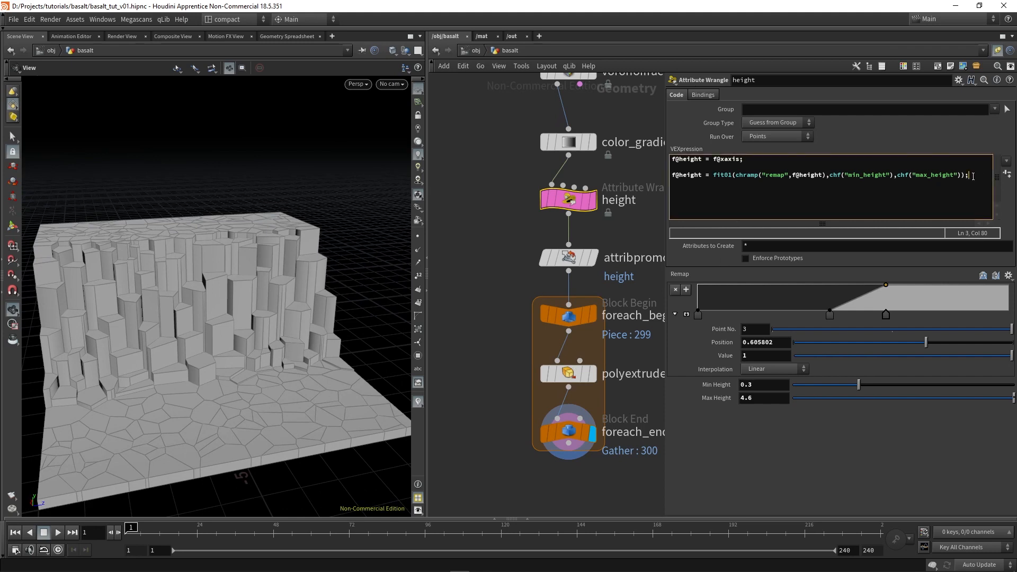
key(Return)
key(Return)
text(f@height)
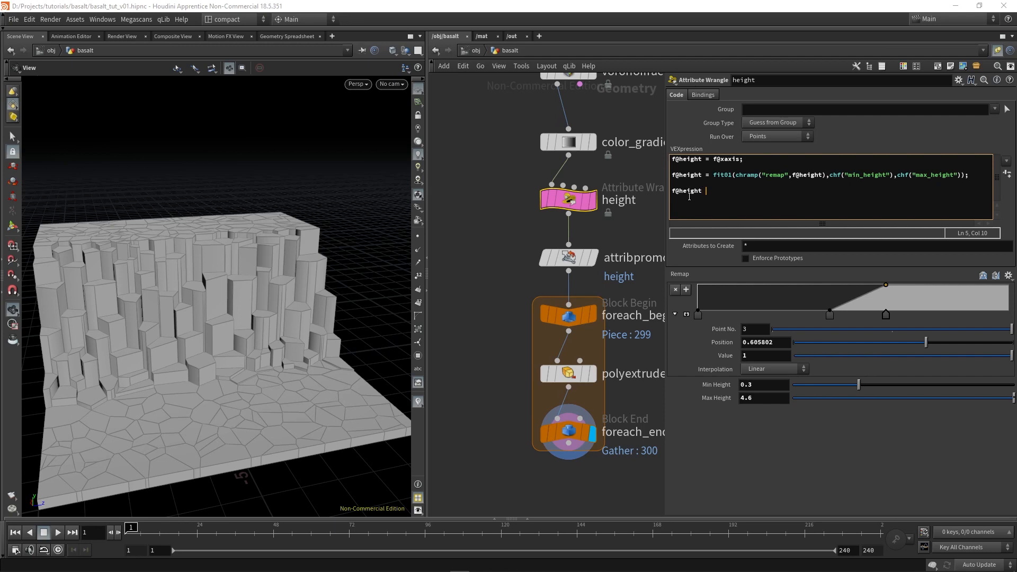
text( += r)
text(and()
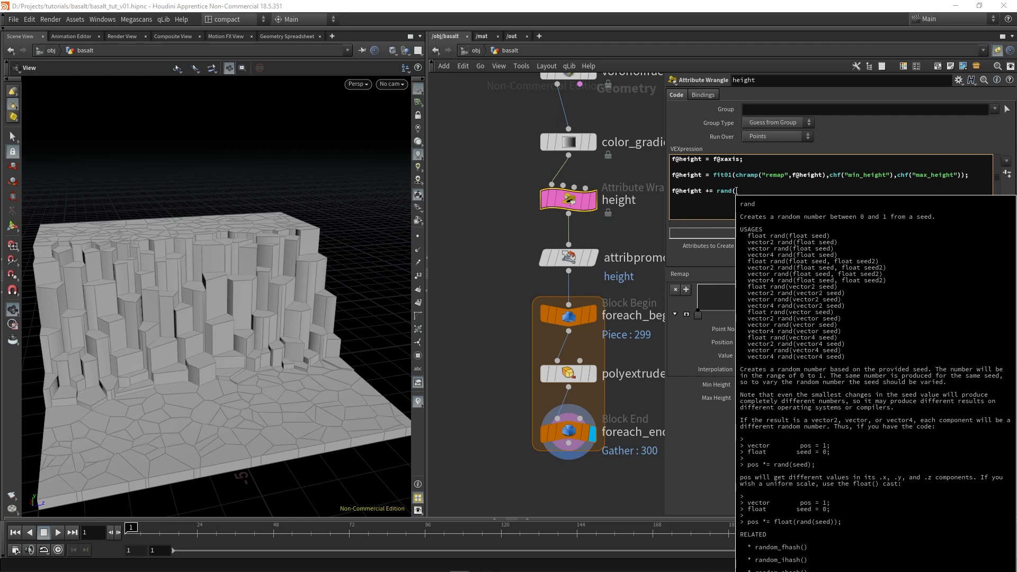
text(@)
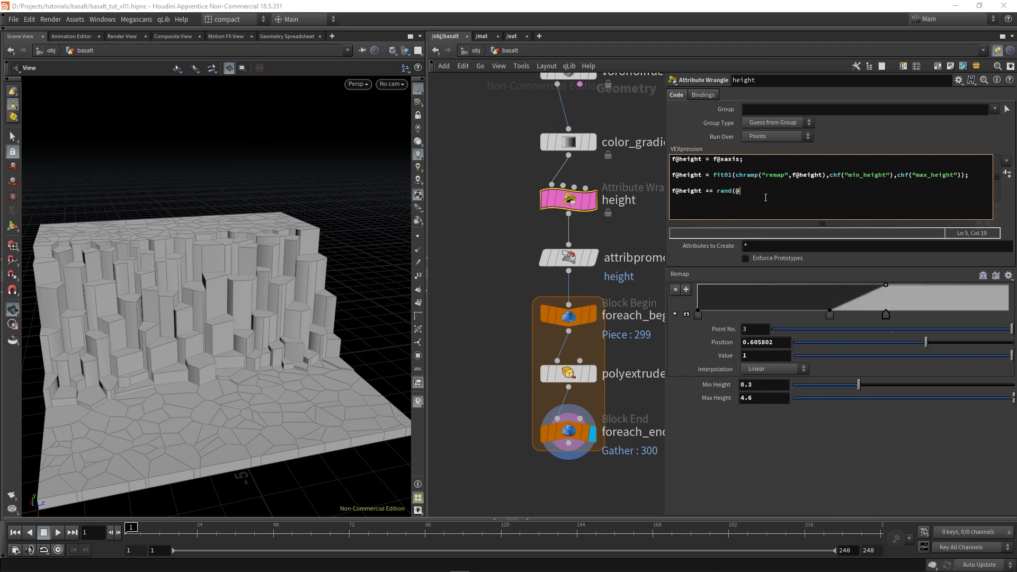
text(ptnum);)
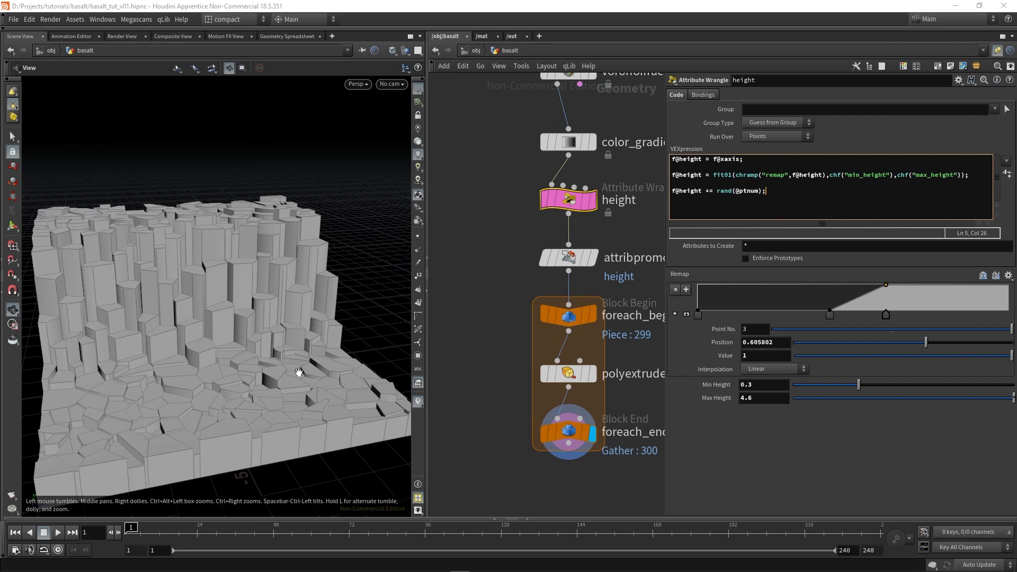
scroll(248, 402, up, 2)
mouse_move(248, 402)
mouse_down()
mouse_move(252, 433)
mouse_move(258, 407)
mouse_move(250, 410)
mouse_up()
middle_drag(250, 409, 290, 358)
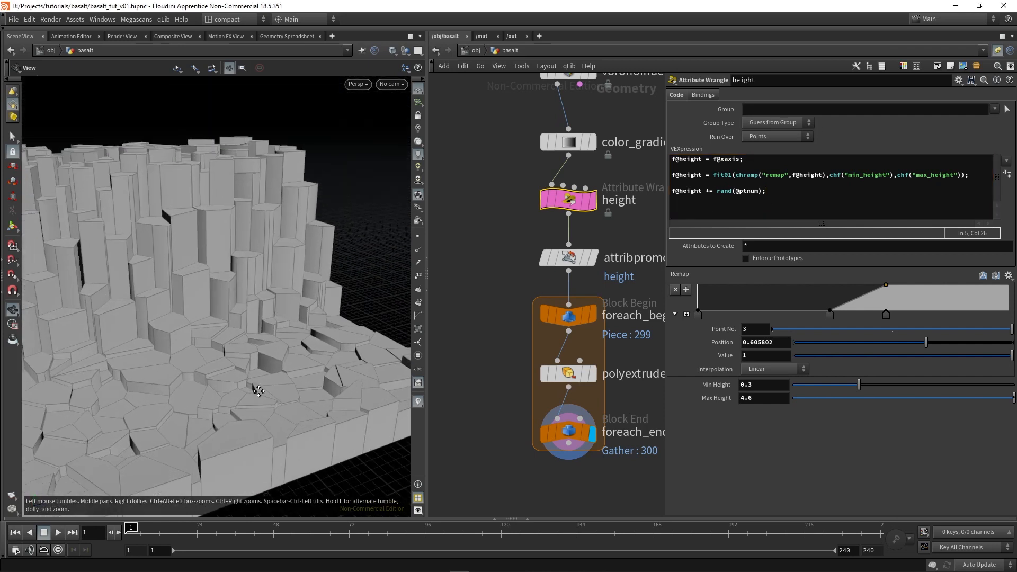
drag(290, 357, 243, 348)
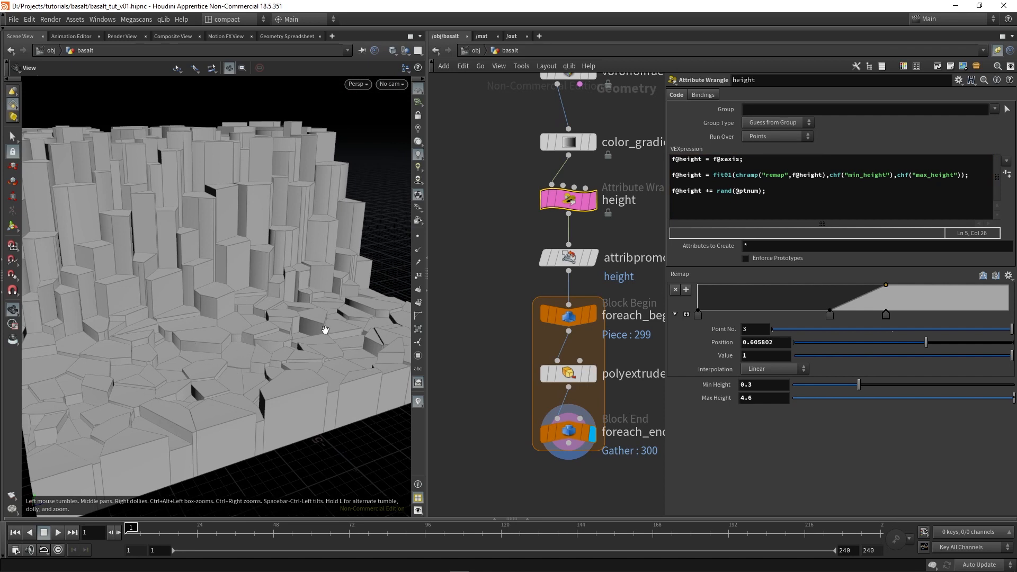
Step: Multiply the random height offset by chf("mult"), create the Mult parameter and raise it slightly above zero
click(763, 194)
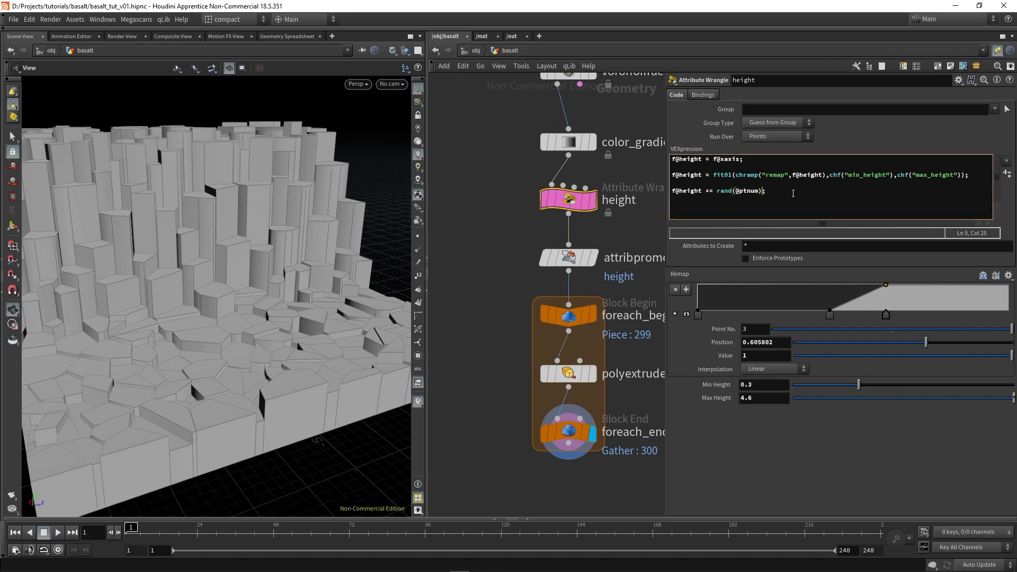
text(*chf(")
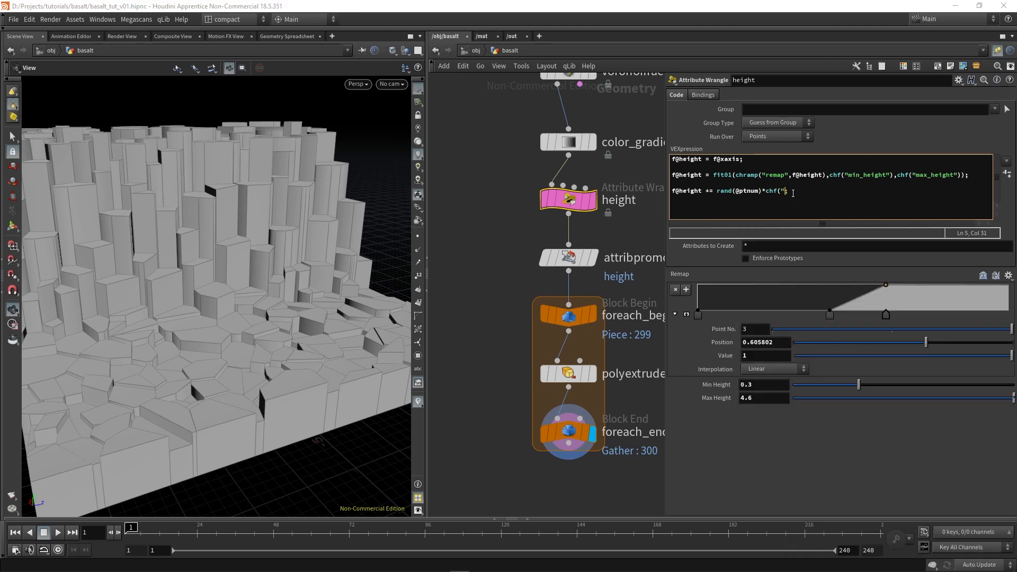
text(mult");)
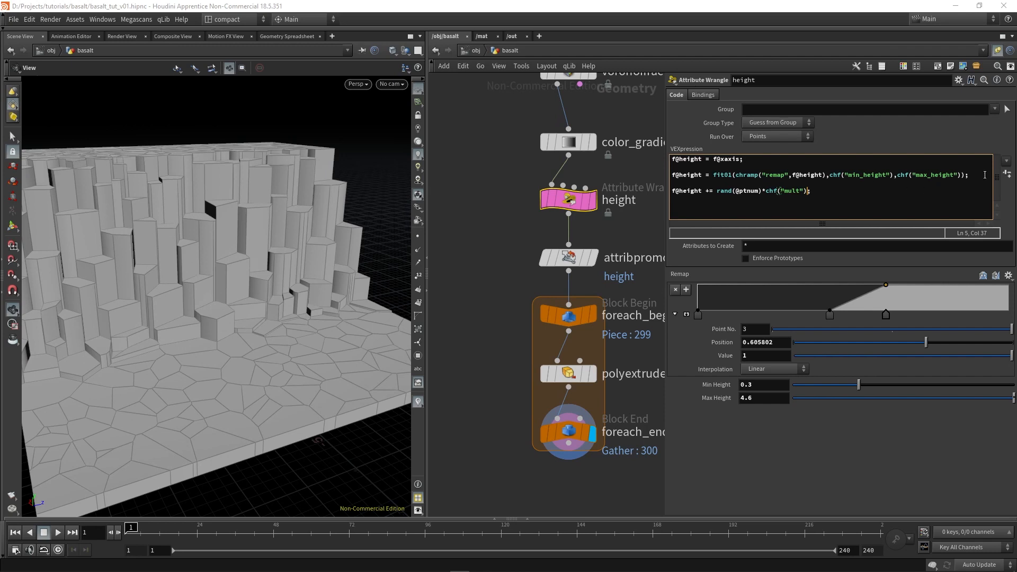
click(1007, 174)
drag(820, 412, 848, 403)
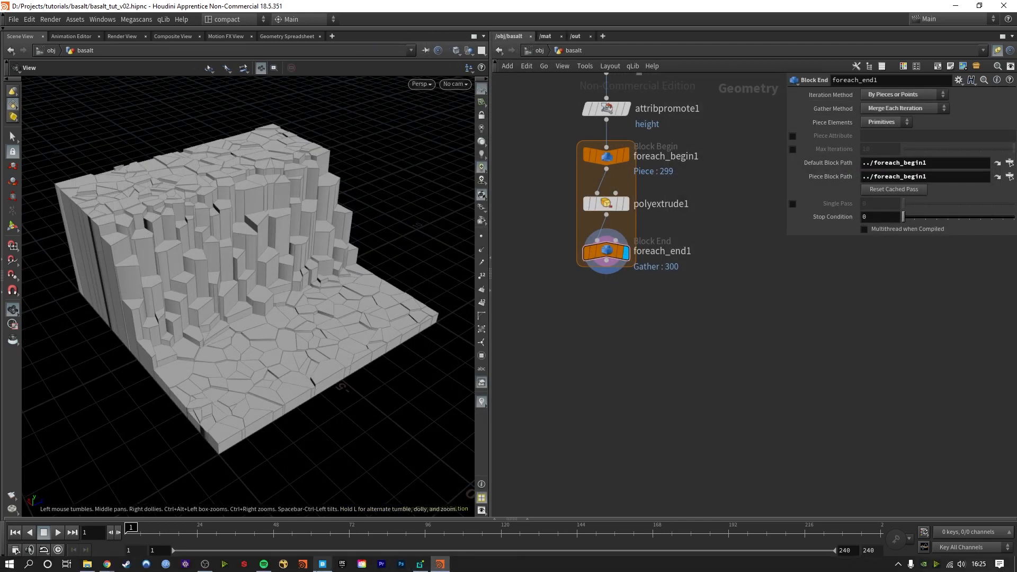
Step: Switch to Quixel Bridge and browse the Surfaces material categories
click(322, 563)
scroll(477, 423, up, 5)
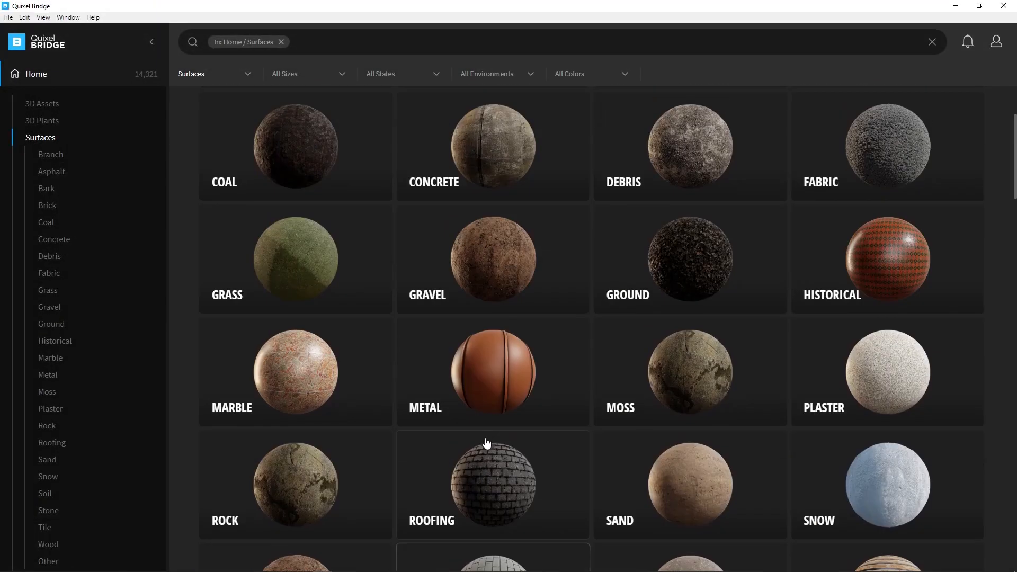
scroll(497, 376, down, 2)
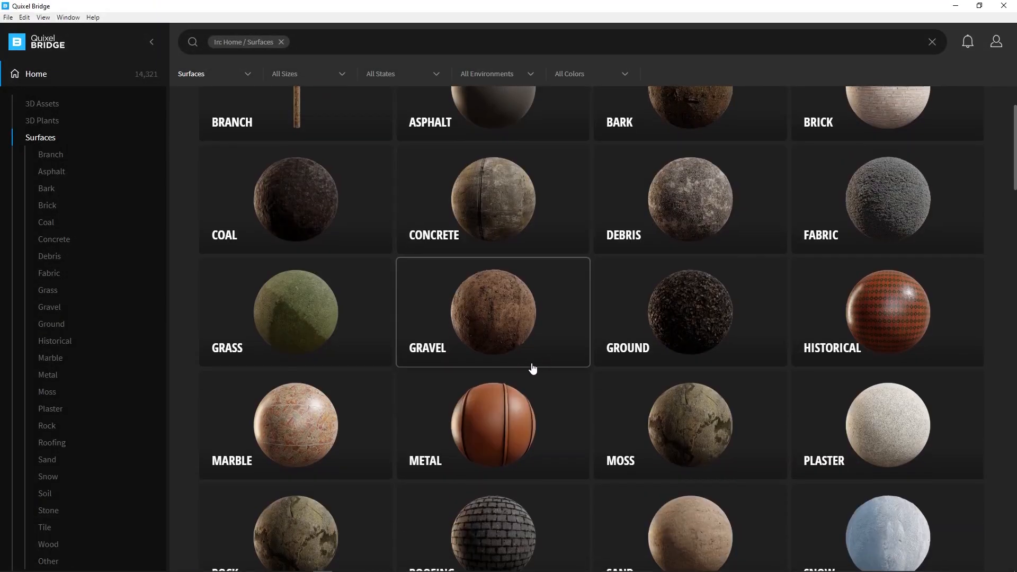
scroll(535, 344, up, 2)
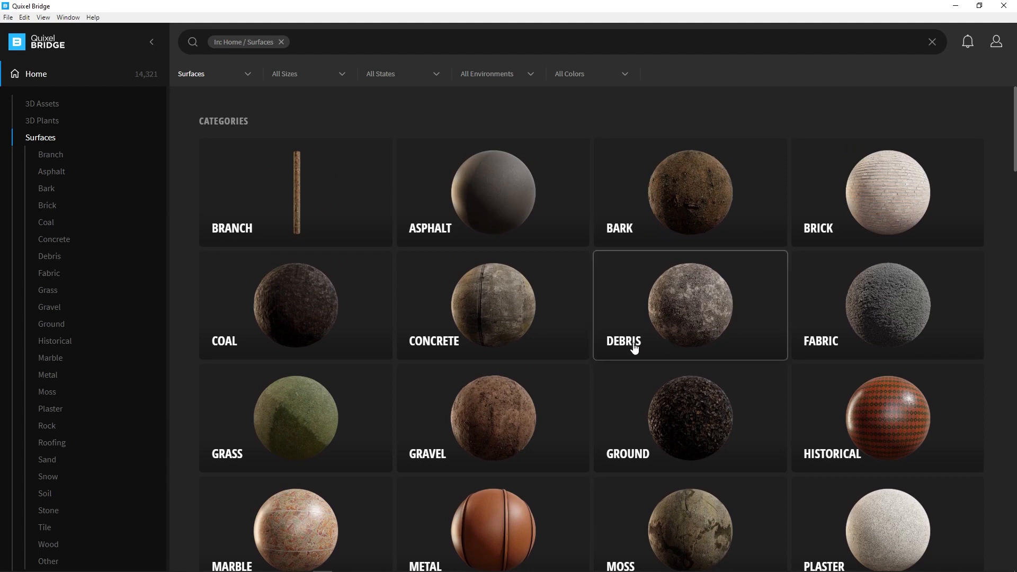
scroll(626, 336, down, 2)
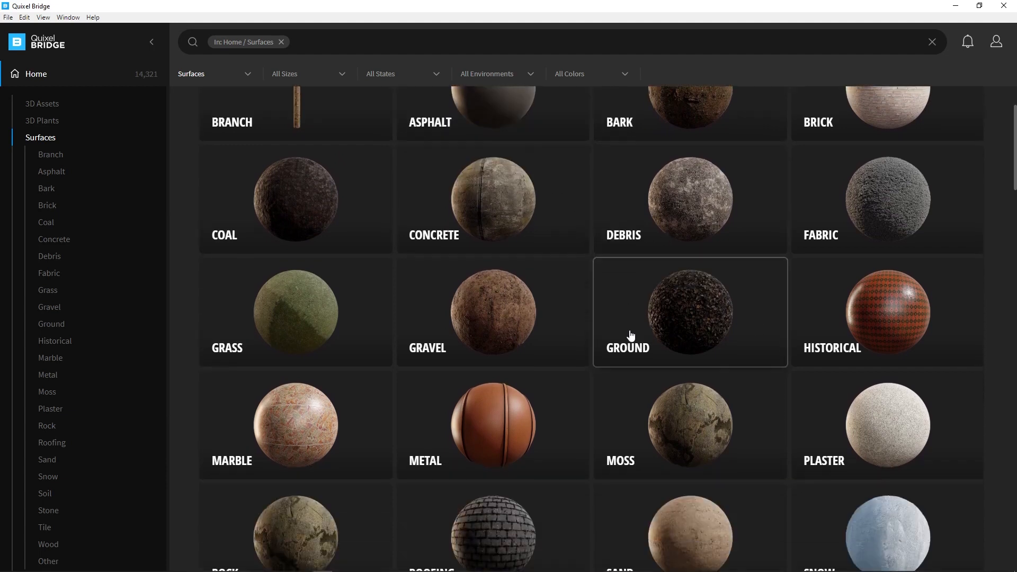
scroll(550, 403, down, 5)
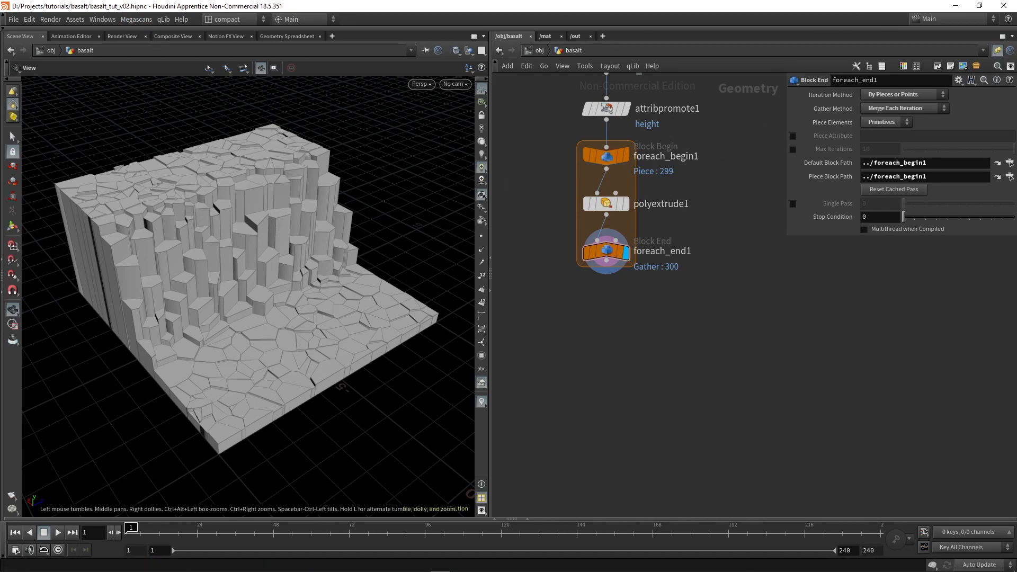
Step: Open the Megascans Plugin import options in Houdini and move the dialog further up
click(136, 19)
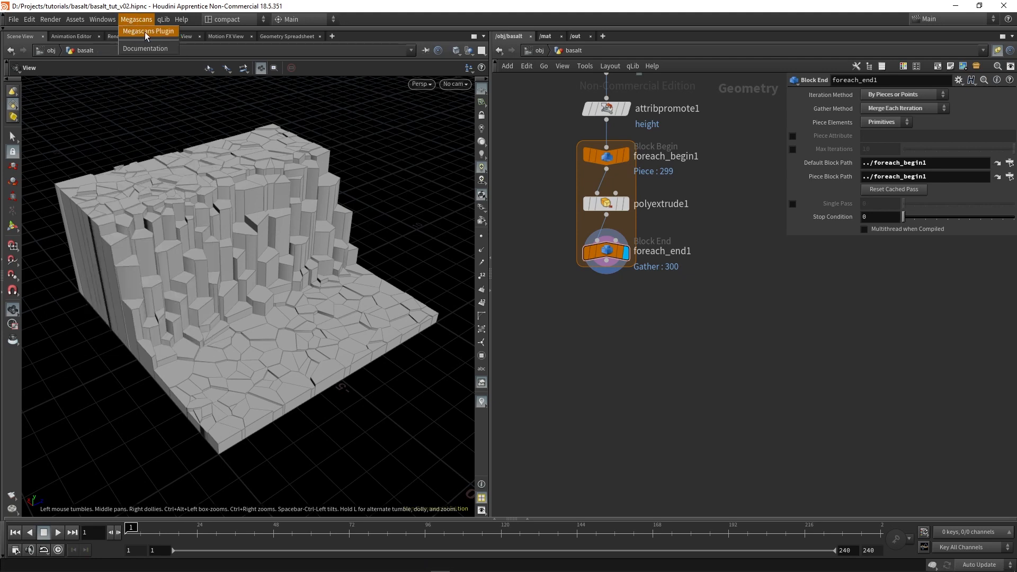
click(140, 32)
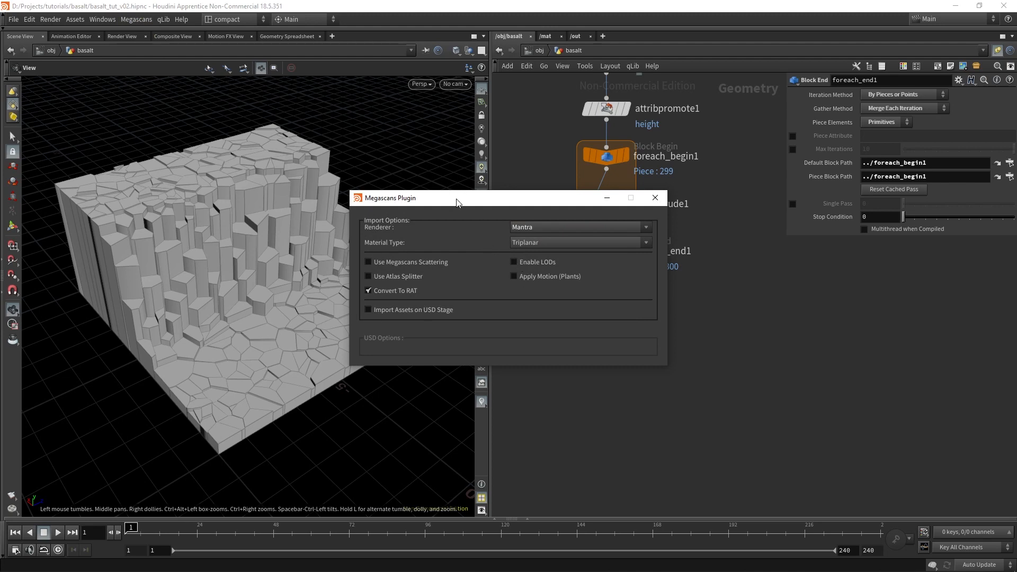
drag(457, 203, 430, 142)
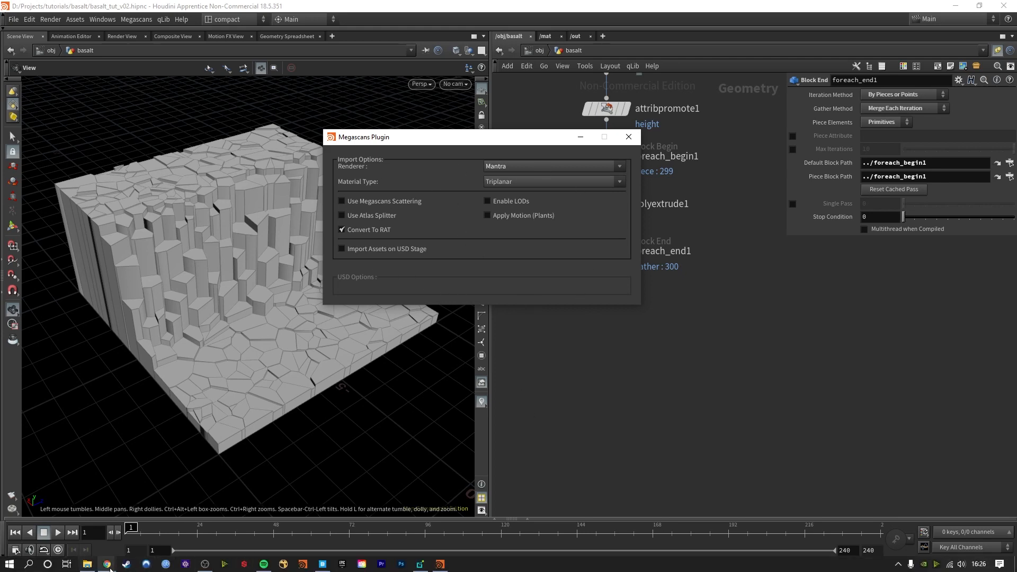
Step: Switch to the browser and review the Quixel help post on fixing the empty Megascans plugin settings window
mouse_move(109, 566)
click(56, 508)
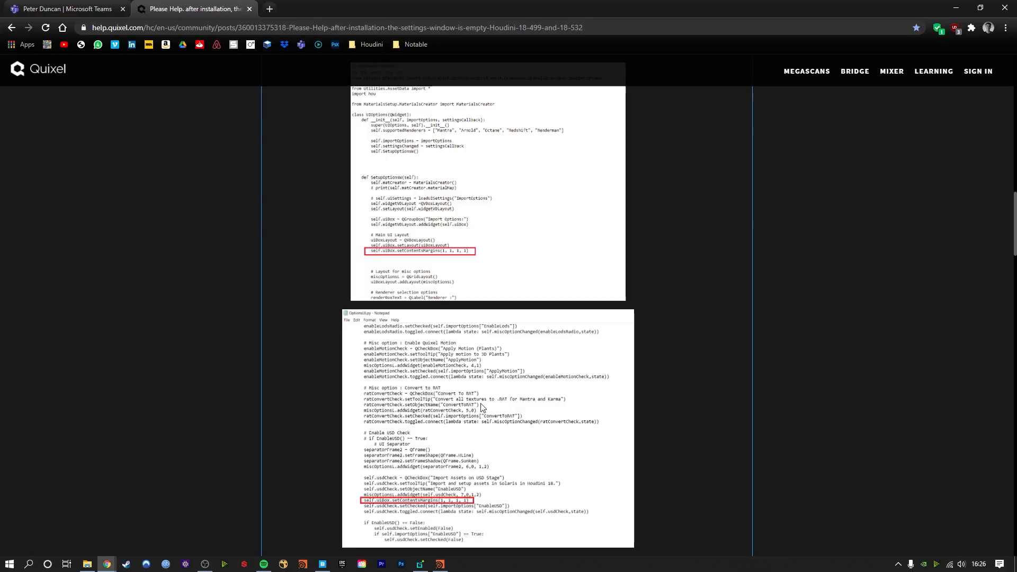
scroll(487, 400, up, 5)
scroll(371, 265, up, 2)
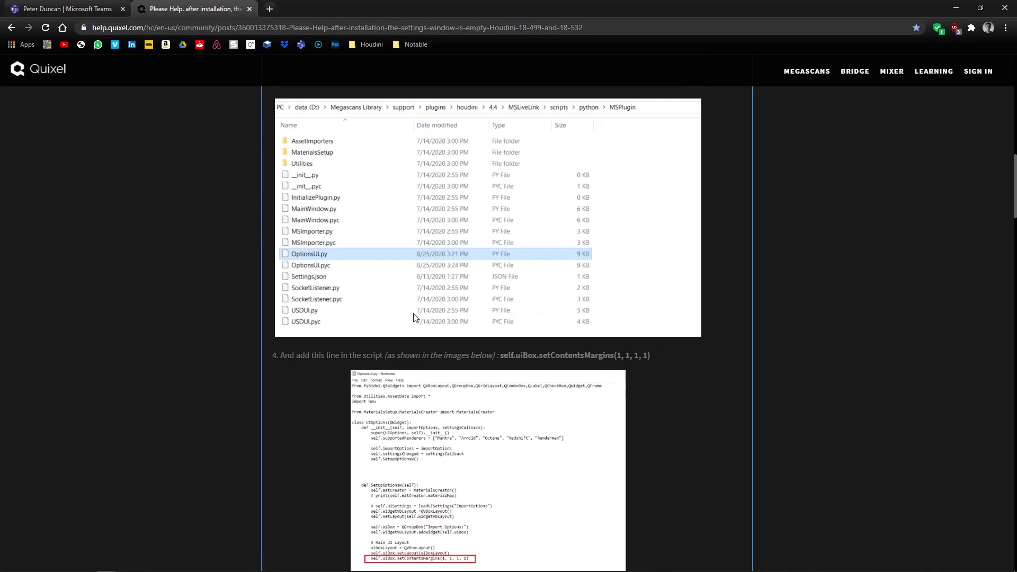
scroll(424, 264, up, 3)
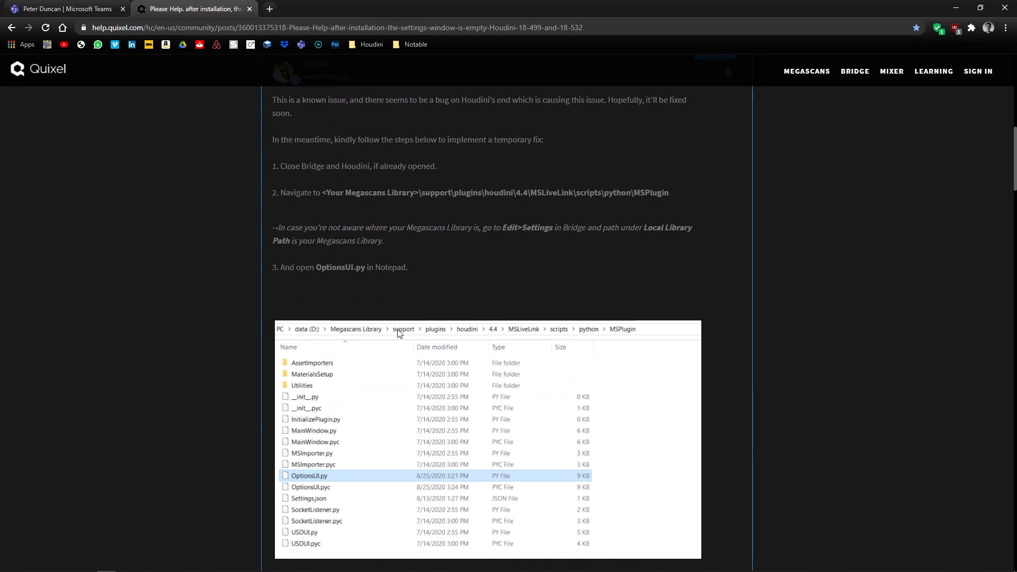
scroll(371, 265, up, 4)
scroll(317, 211, down, 3)
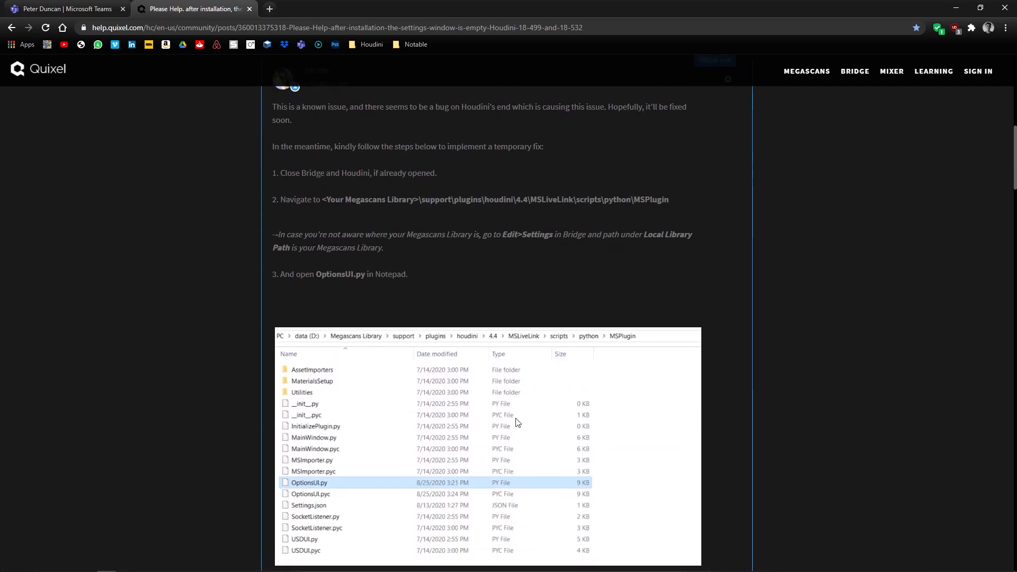
Step: Read the OptionsUI.py fix in the Quixel help post, including the self.uiBox.setContentsMargins(1, 1, 1, 1) line placement, and return to Houdini
scroll(524, 423, down, 10)
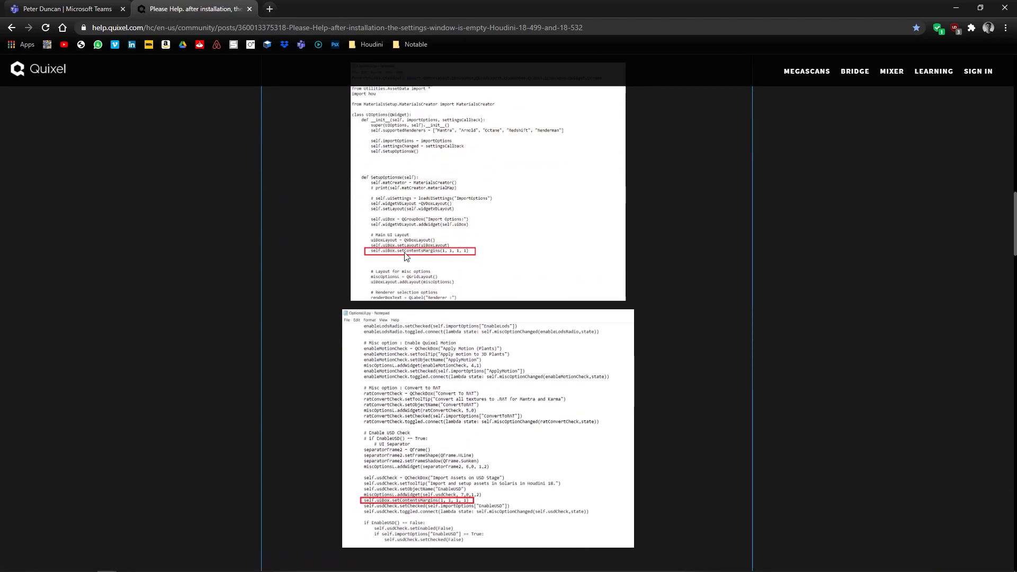
scroll(424, 371, down, 2)
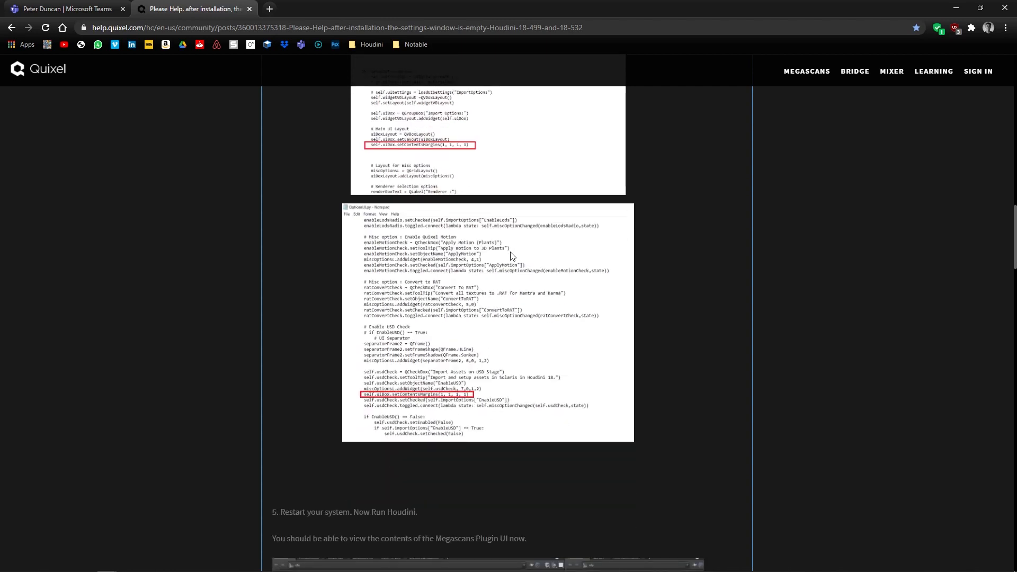
scroll(513, 265, down, 8)
scroll(475, 256, up, 2)
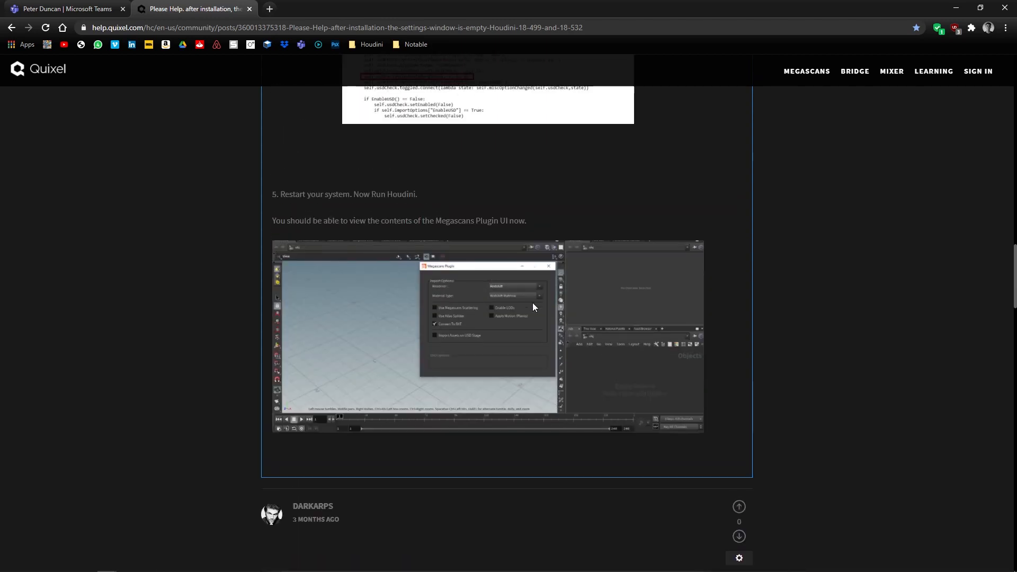
scroll(532, 306, up, 15)
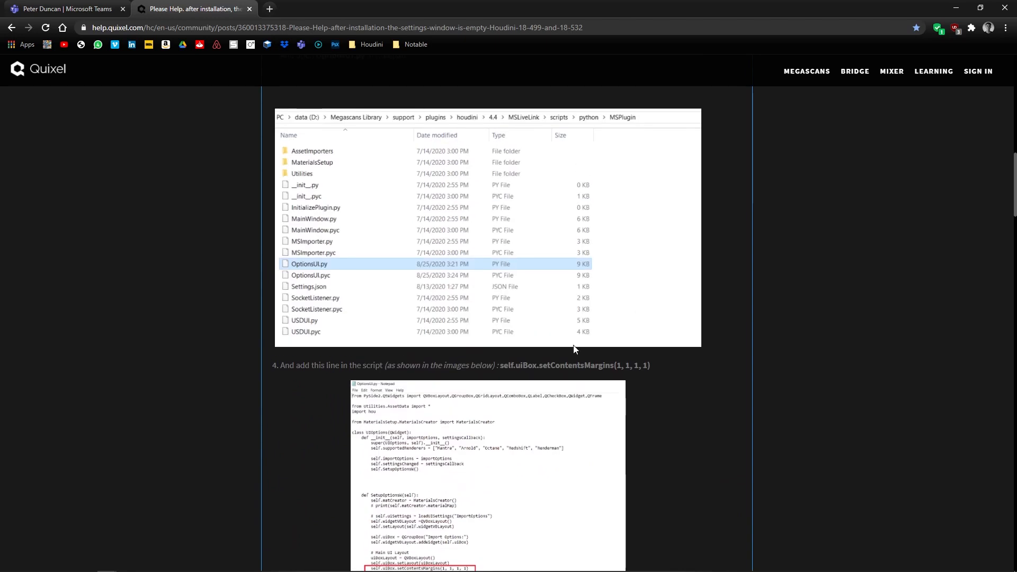
scroll(550, 360, down, 5)
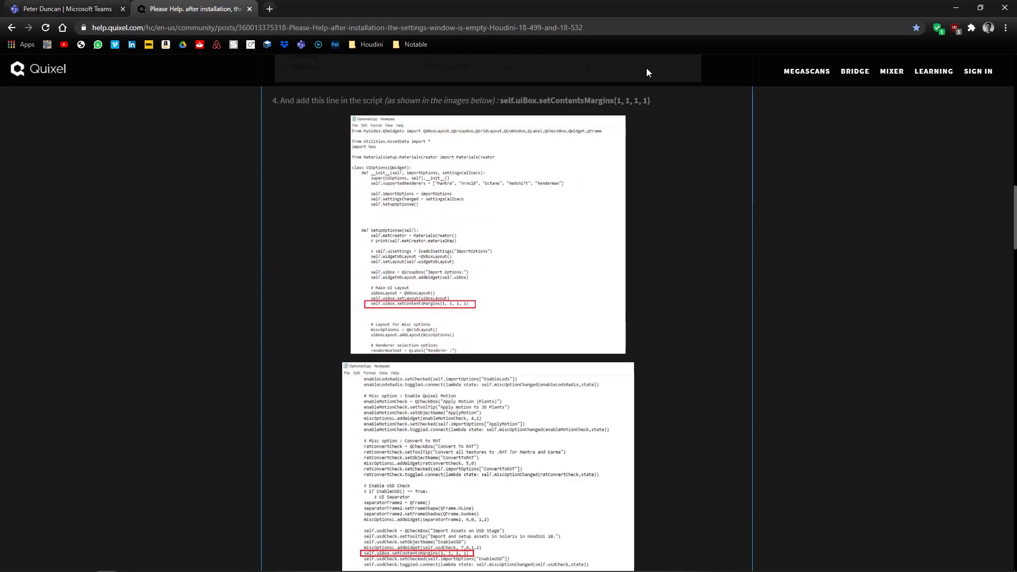
click(954, 6)
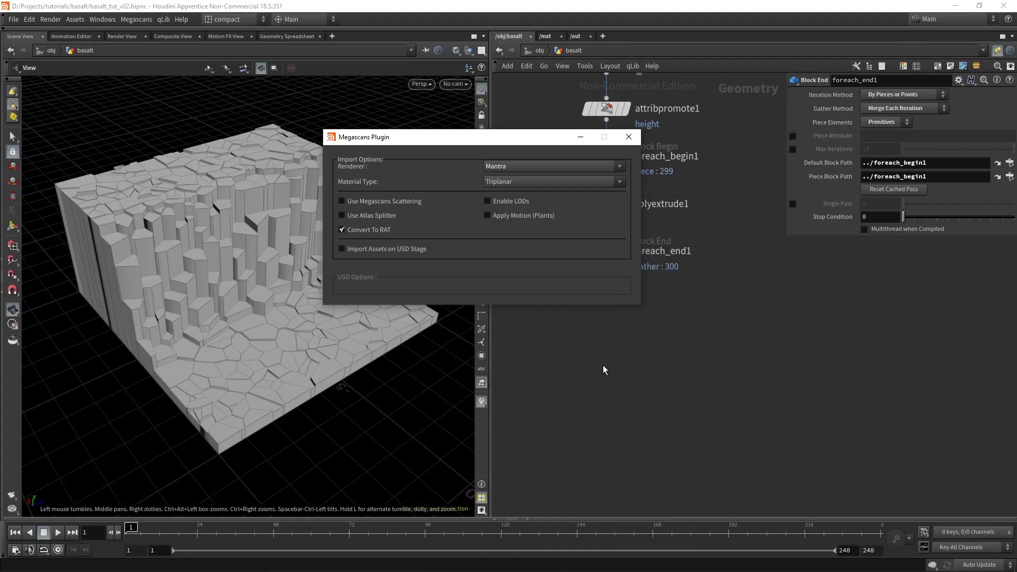
Step: Minimize the Megascans Plugin import options and show the /mat network
drag(442, 141, 420, 170)
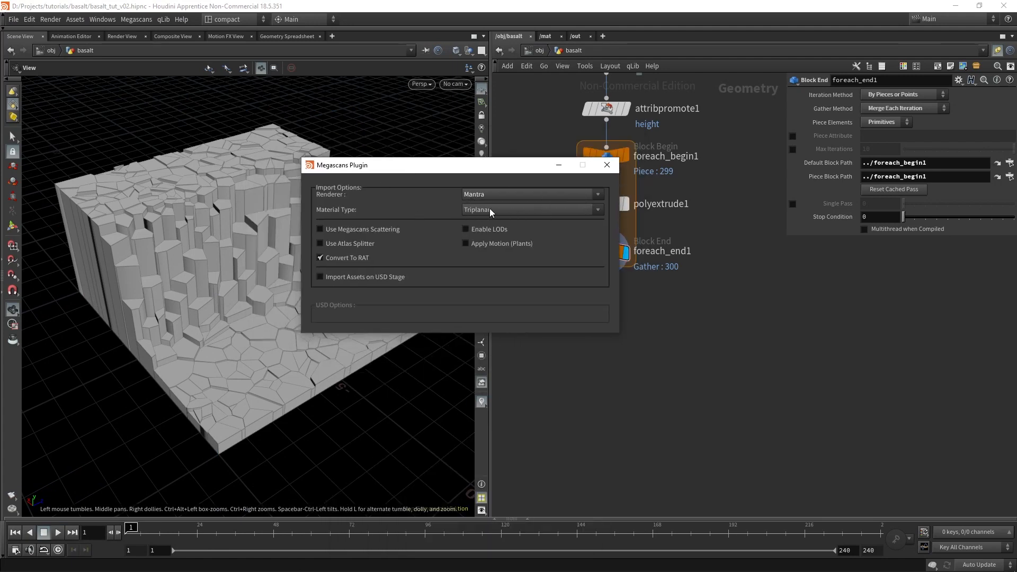
click(558, 165)
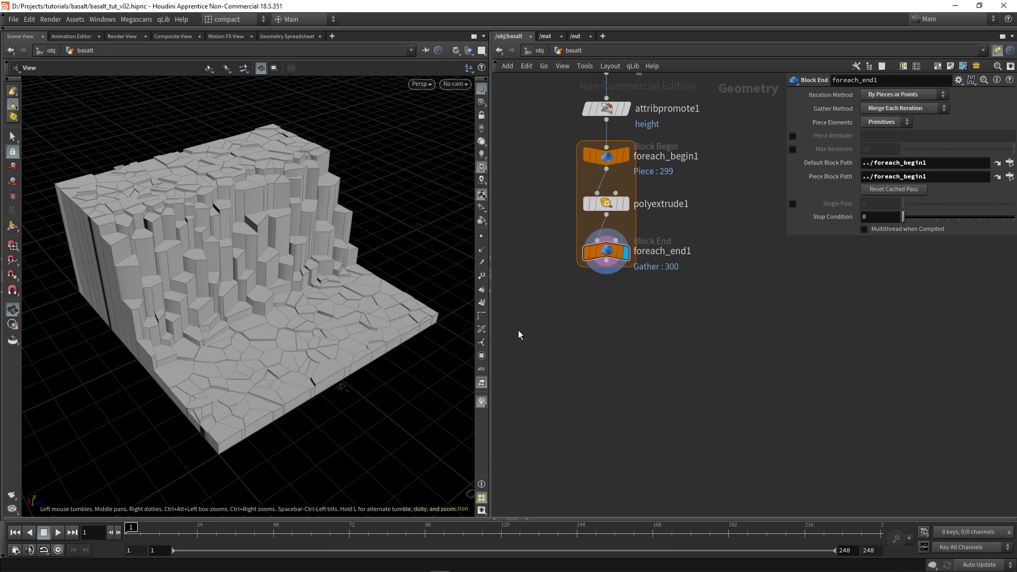
click(545, 37)
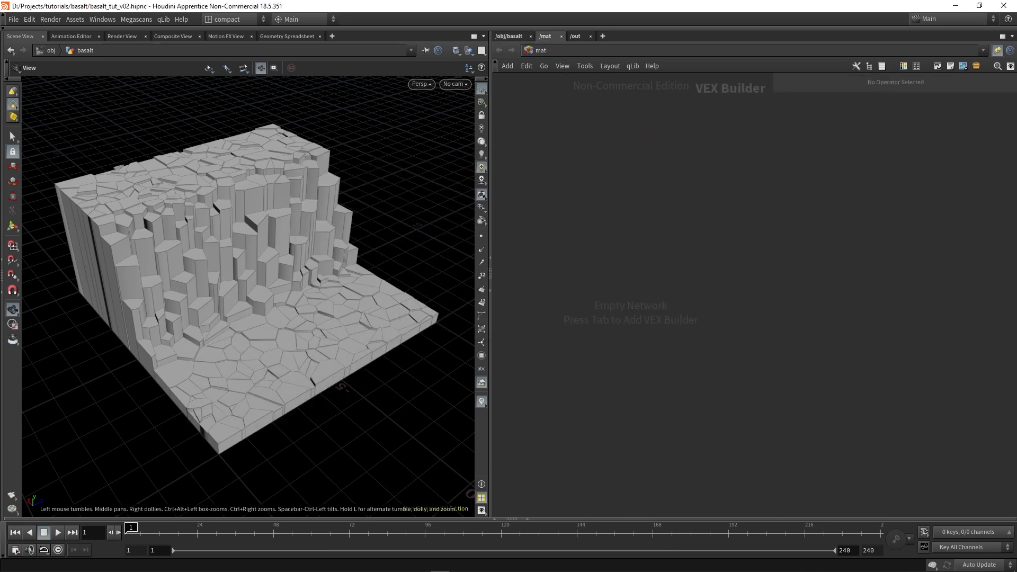
Step: Switch to Quixel Bridge and browse the Rock surfaces for a suitable basalt material
click(322, 569)
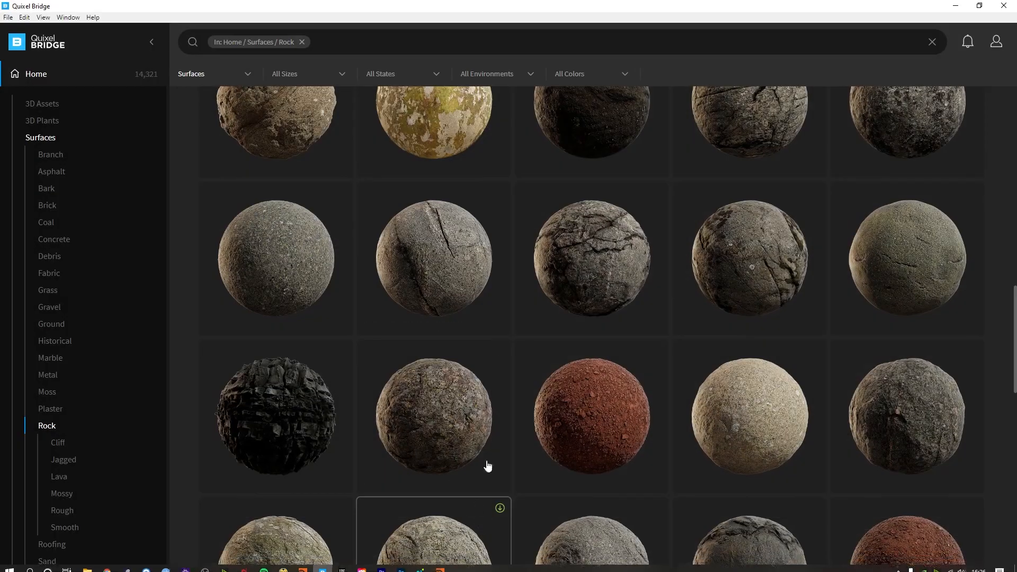
scroll(488, 464, down, 5)
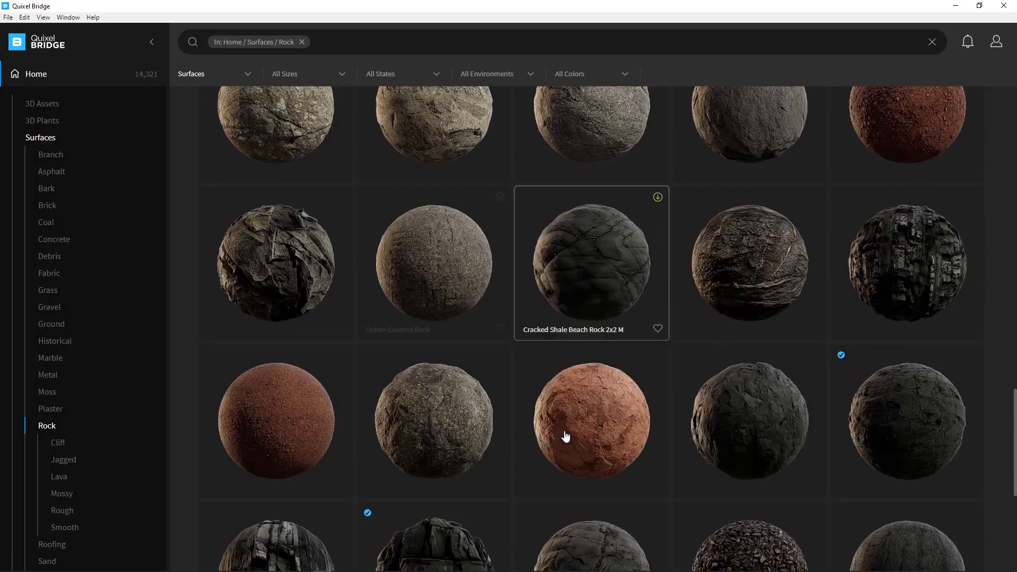
scroll(565, 435, down, 4)
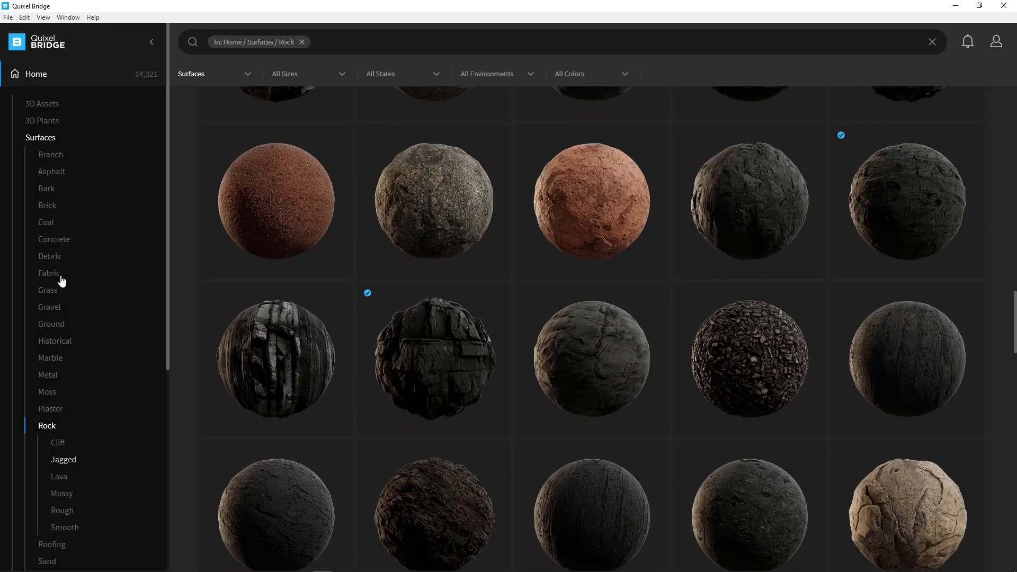
scroll(61, 281, down, 6)
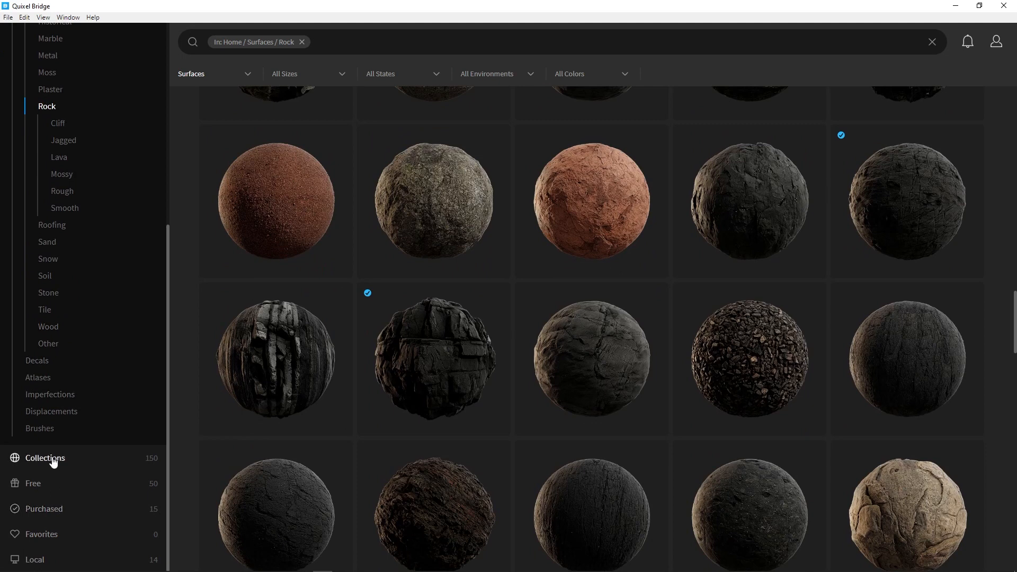
Step: Select Icelandic Rock Cliff among the purchased surfaces, export it to Houdini at 4K Resolution, and return to Houdini
click(54, 463)
click(921, 361)
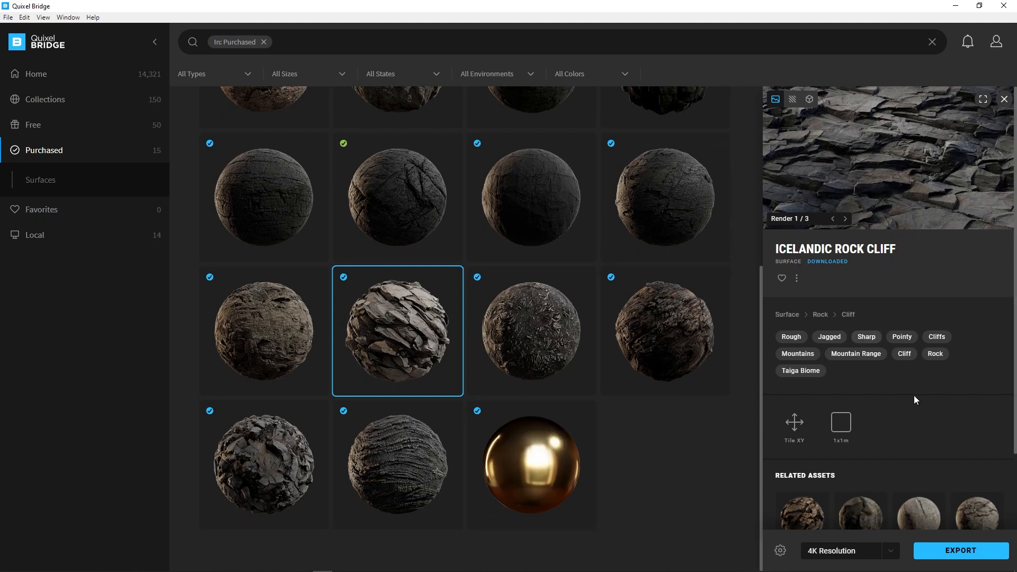
click(960, 553)
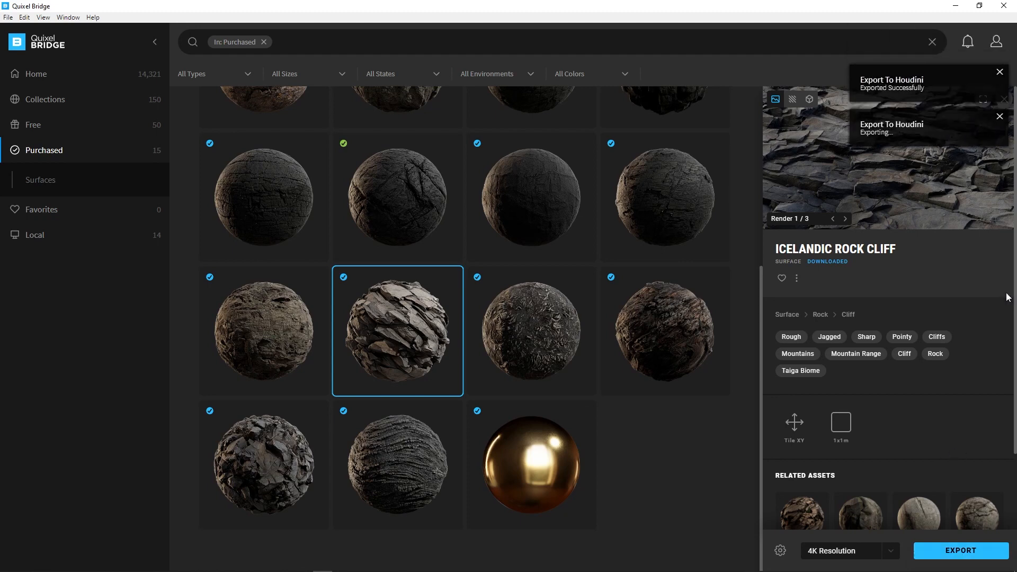
click(955, 6)
Step: Move the imported Icelandic_Rock_Cliff TriPlanar node farther away from its Principled Shader to spread out the connections
middle_drag(601, 259, 670, 435)
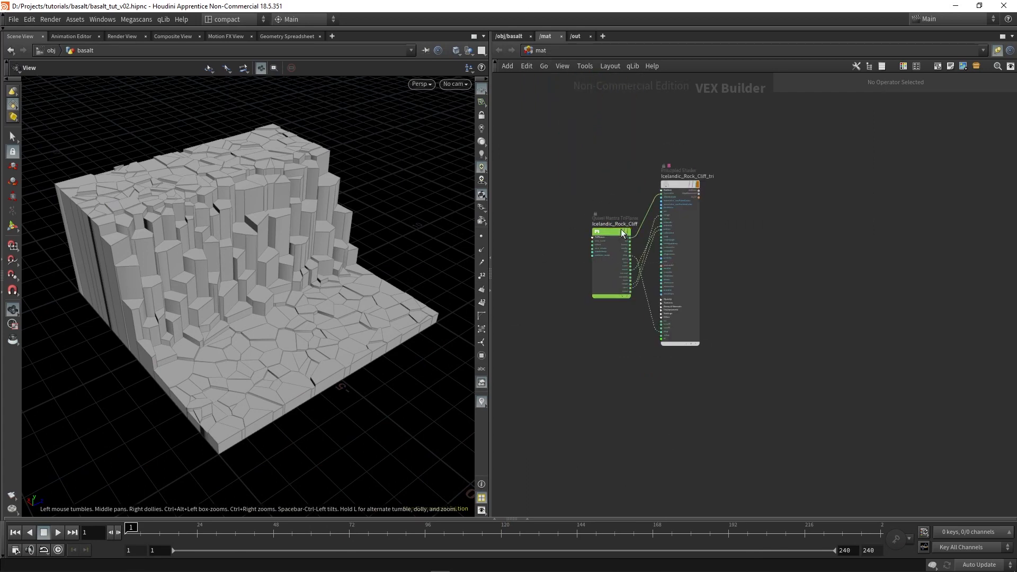
scroll(609, 236, up, 3)
drag(608, 228, 552, 223)
middle_drag(562, 164, 686, 227)
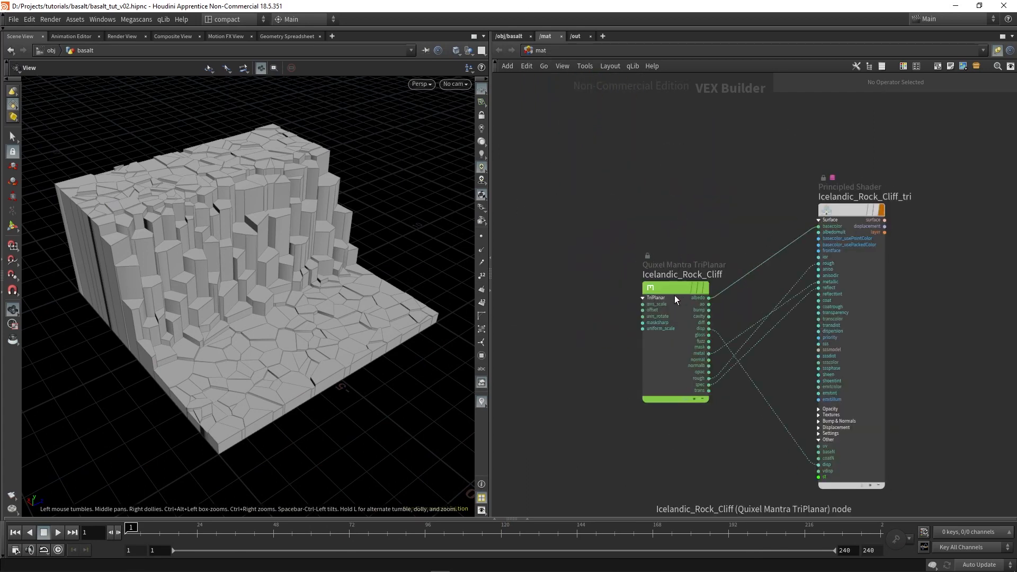
drag(675, 292, 617, 235)
scroll(662, 271, down, 3)
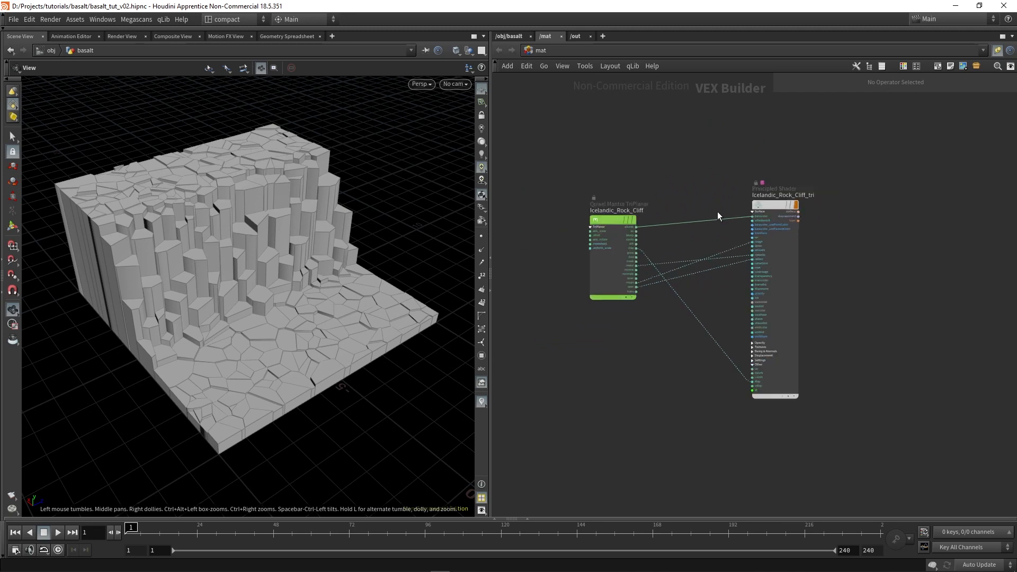
Step: Examine the Megascans texture file paths on the Icelandic_Rock_Cliff TriPlanar node and its connections into the Principled Shader
drag(617, 172, 638, 395)
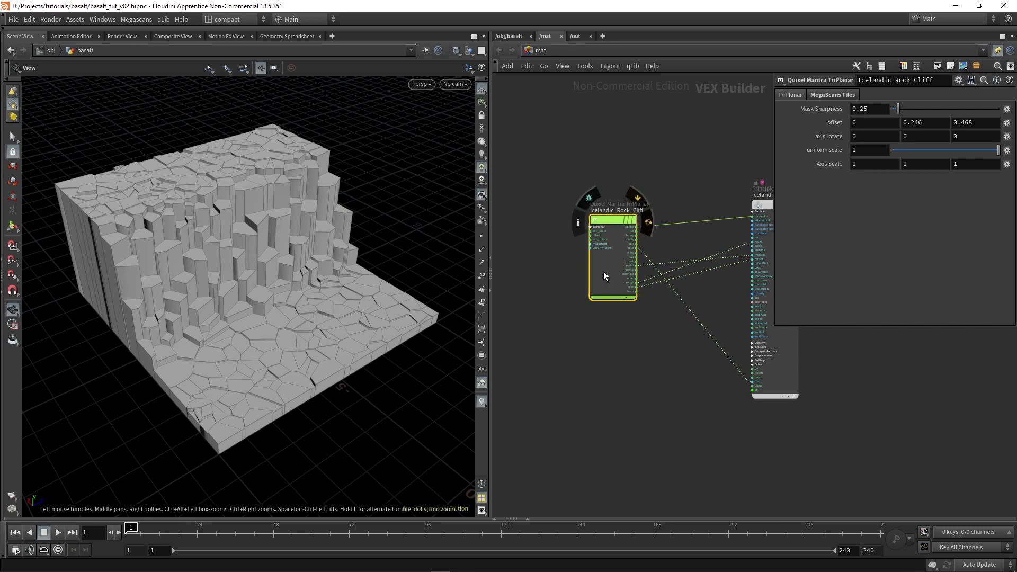
click(824, 99)
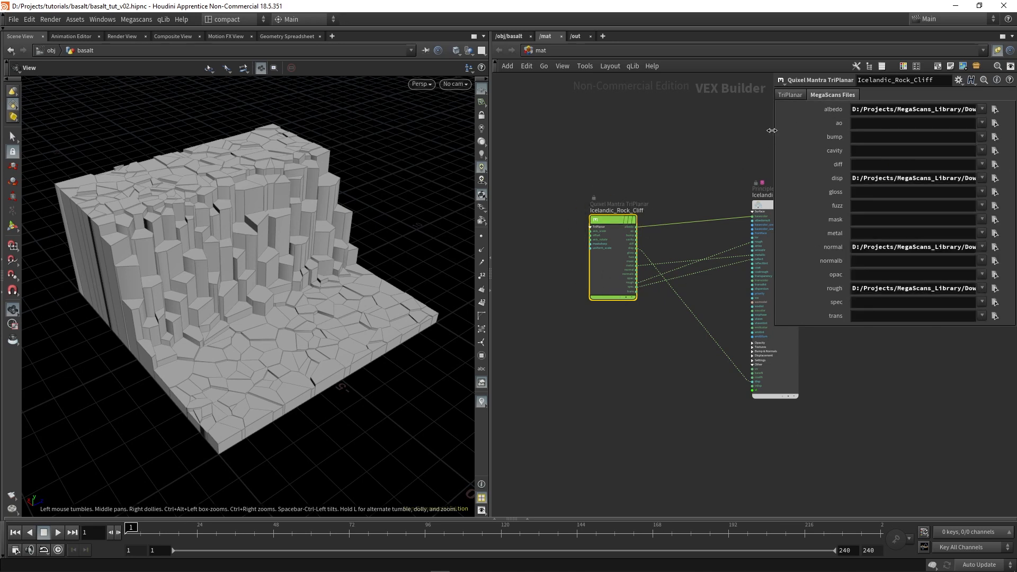
drag(771, 130, 550, 167)
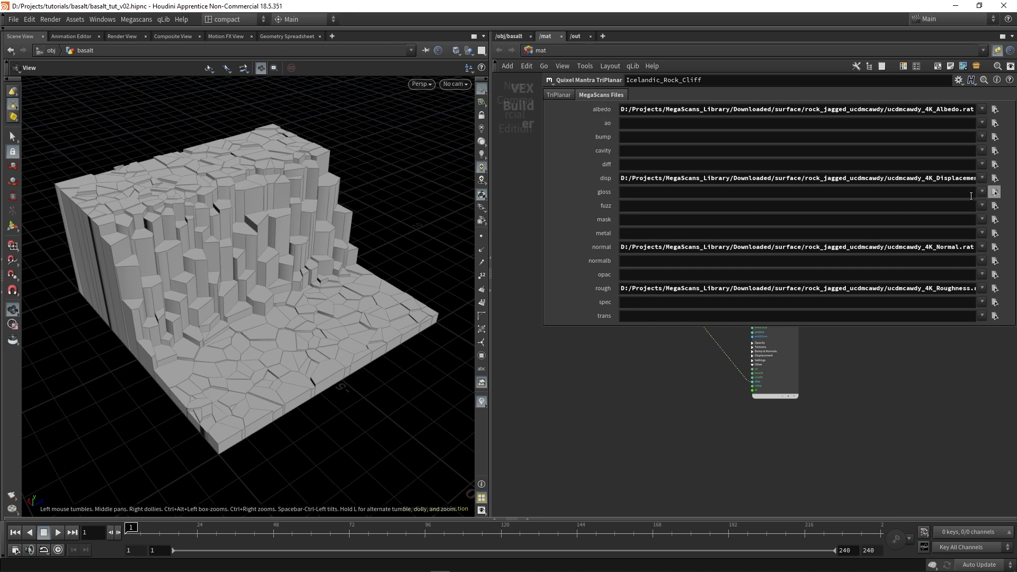
drag(542, 328, 832, 371)
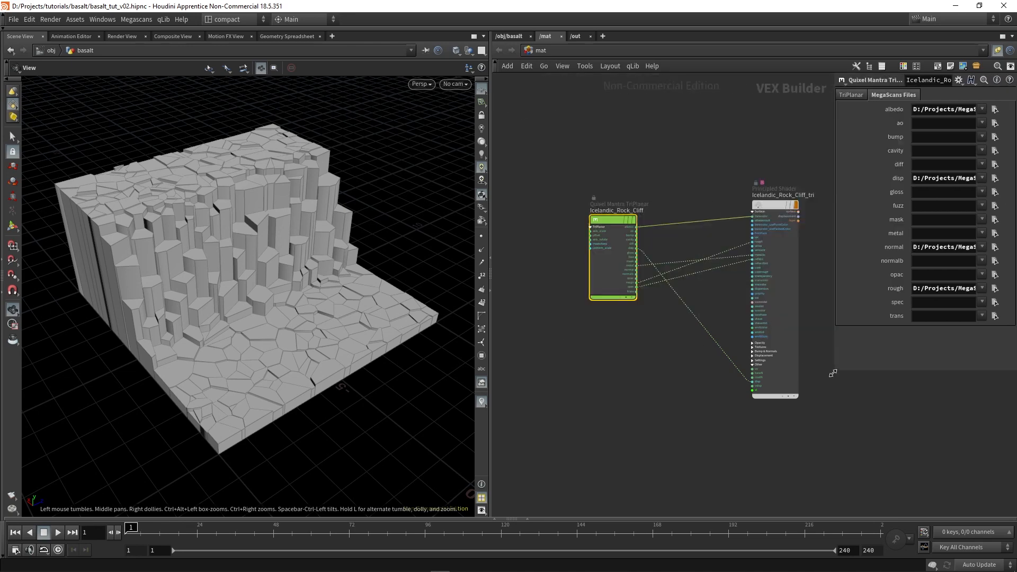
middle_drag(614, 400, 534, 401)
scroll(580, 258, up, 3)
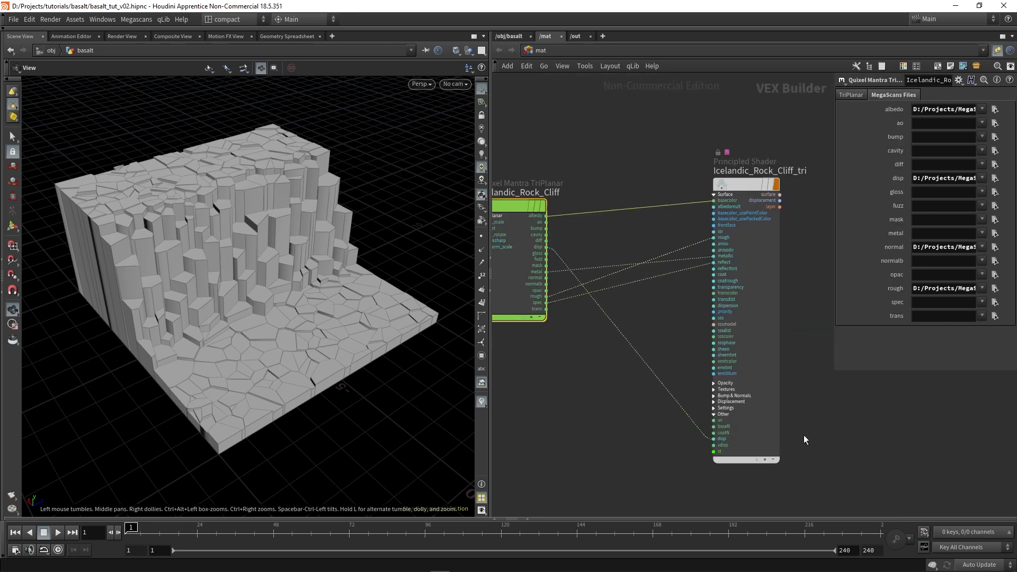
scroll(592, 431, down, 2)
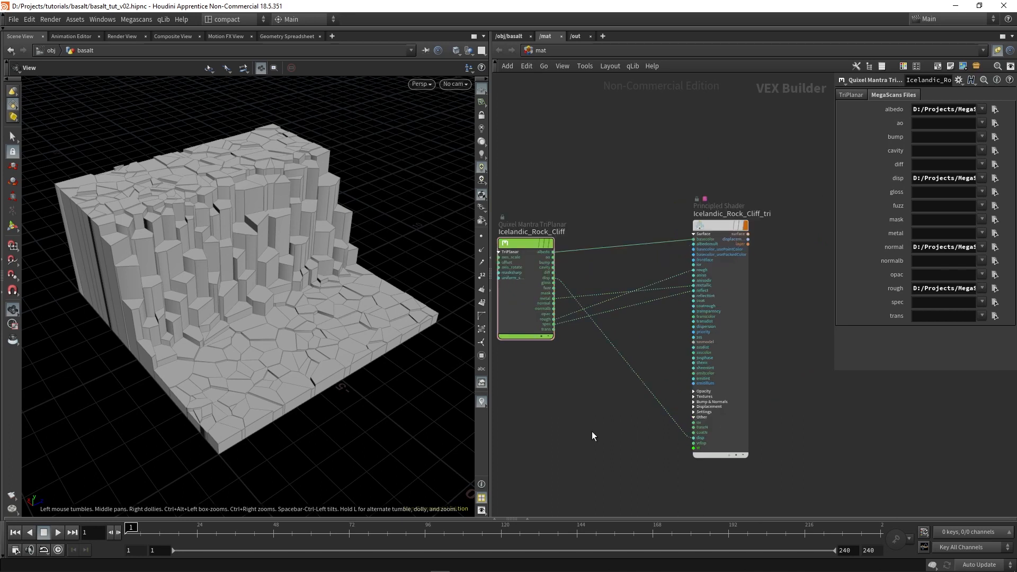
middle_drag(592, 431, 633, 387)
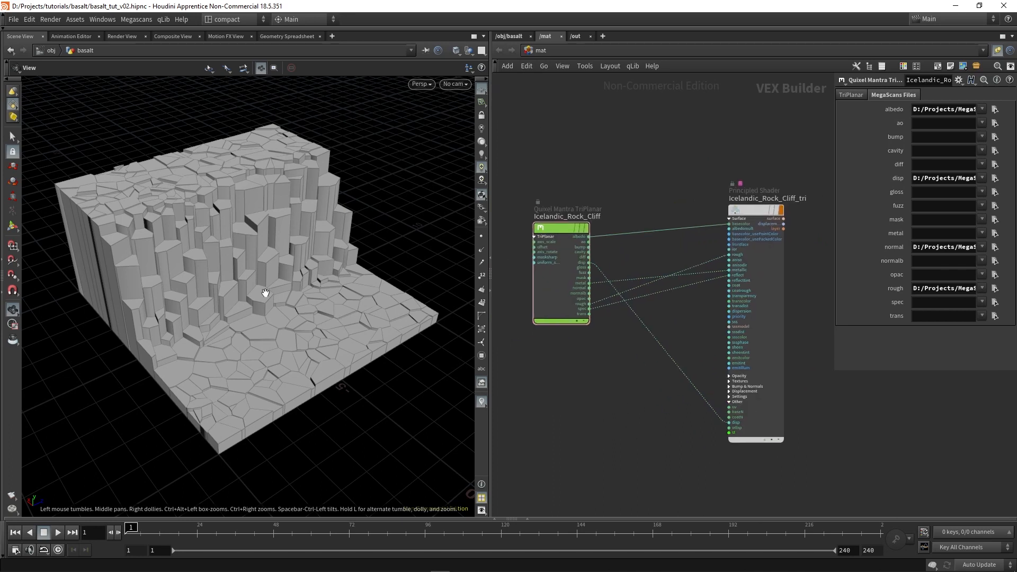
Step: Return to the basalt geometry network and add a Null named OUT_BASALT after foreach_end1
scroll(265, 284, up, 3)
click(510, 36)
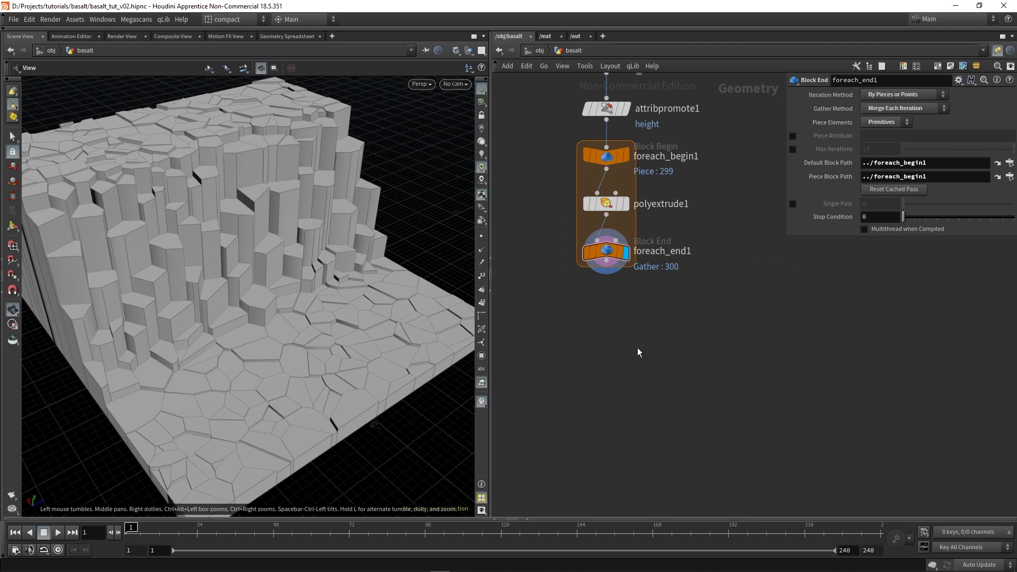
right_click(606, 262)
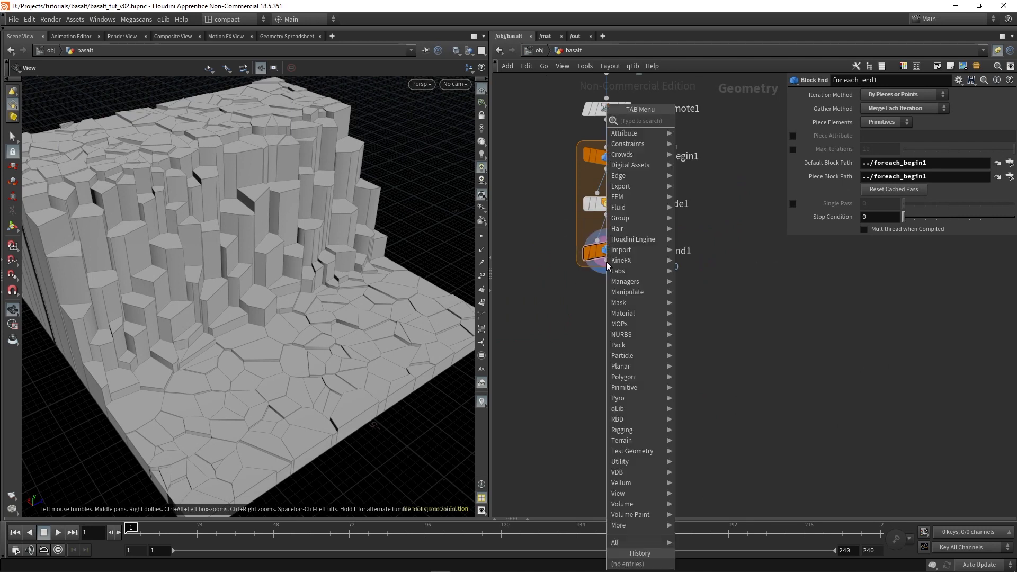
text(null)
key(Return)
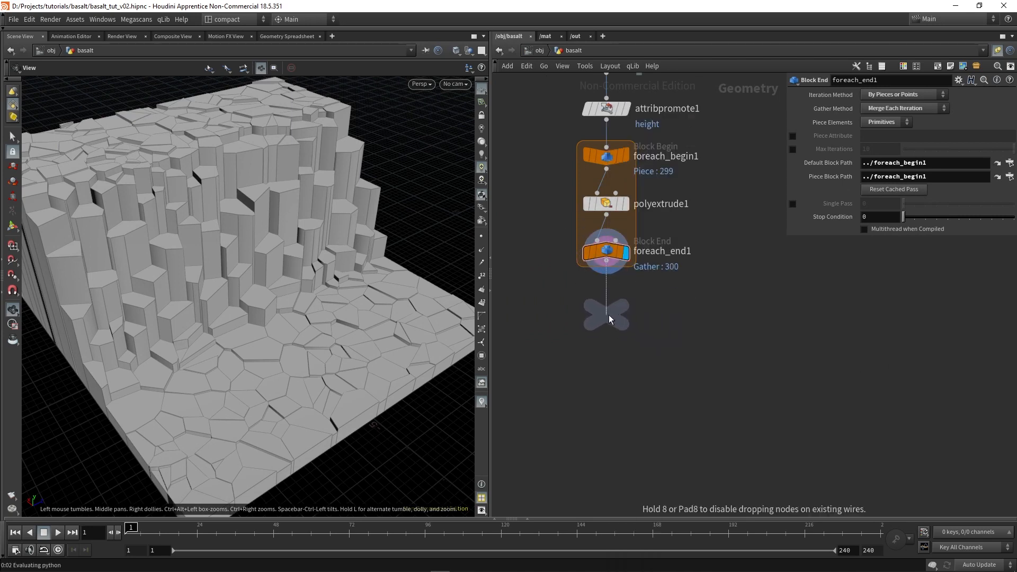
click(609, 314)
double_click(638, 314)
text(OUT_BASALT)
key(Return)
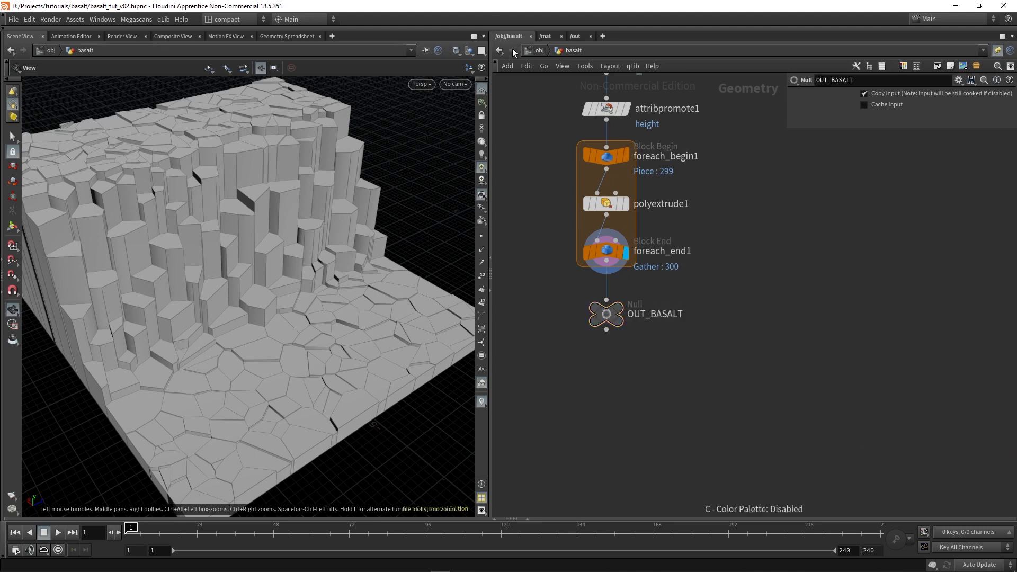
Step: Create a new Geometry object named REN_BASALT at object level, below the basalt object
click(539, 50)
key(Tab)
text(geo)
key(Return)
click(620, 354)
click(654, 355)
text(REN_BASALT)
key(Return)
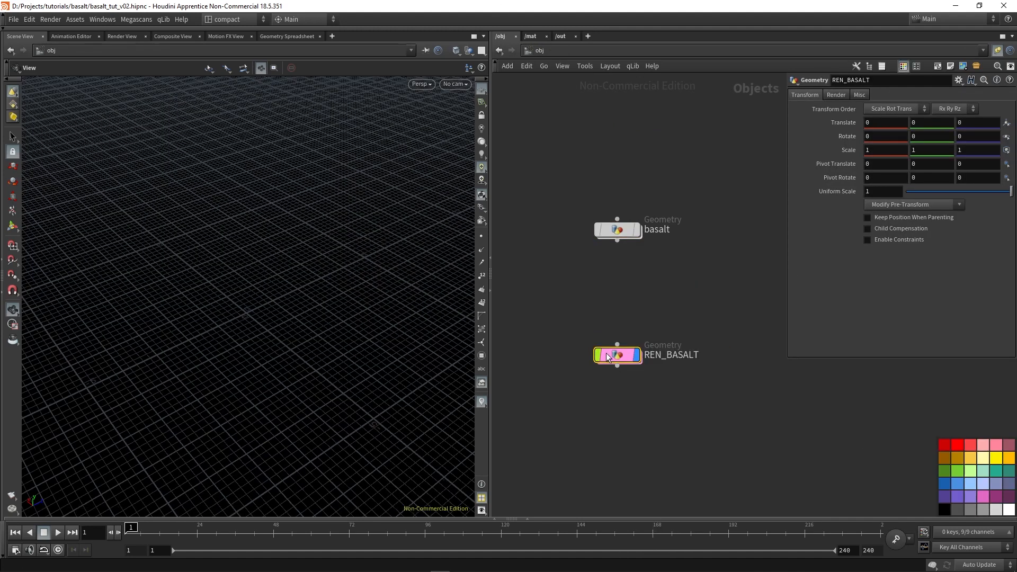
Step: Inside REN_BASALT, add an Object Merge that references /obj/basalt/OUT_BASALT
double_click(607, 357)
key(Tab)
text(obj)
key(Return)
click(624, 284)
click(908, 121)
text(/obj/basalt/)
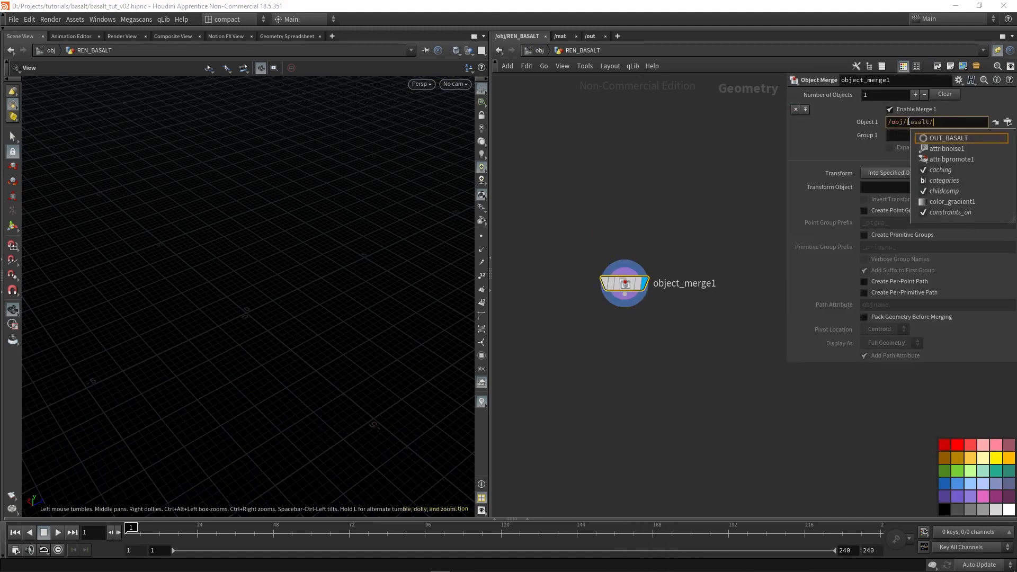
key(Return)
Step: Add an Environment Light at object level and load the leadenhall_market_8k image from shared_Textures/ibl_maps as its environment map
key(u)
middle_drag(675, 117, 623, 167)
key(Tab)
text(env)
key(Return)
click(635, 151)
click(1007, 150)
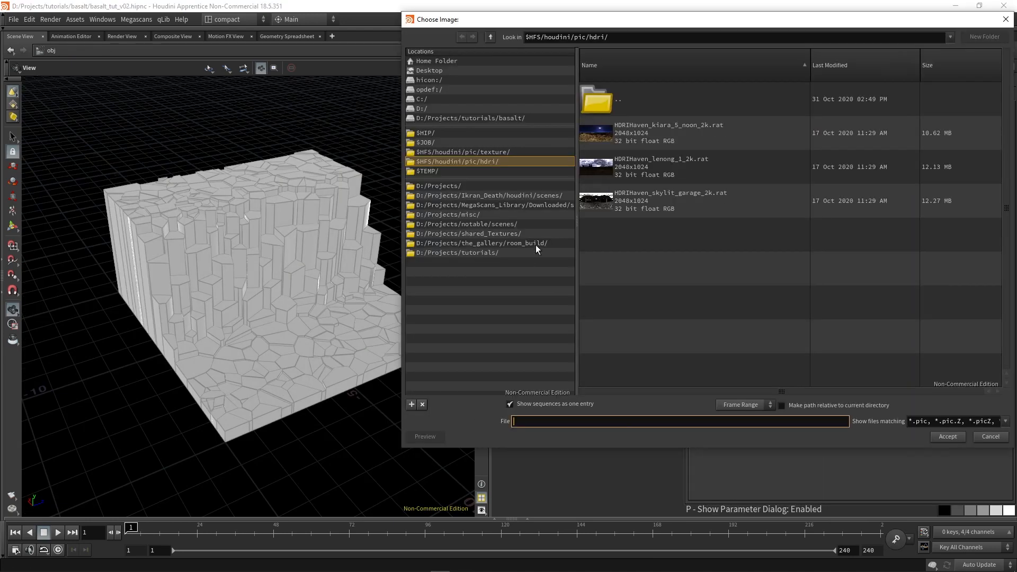
click(523, 231)
scroll(710, 233, down, 3)
double_click(688, 233)
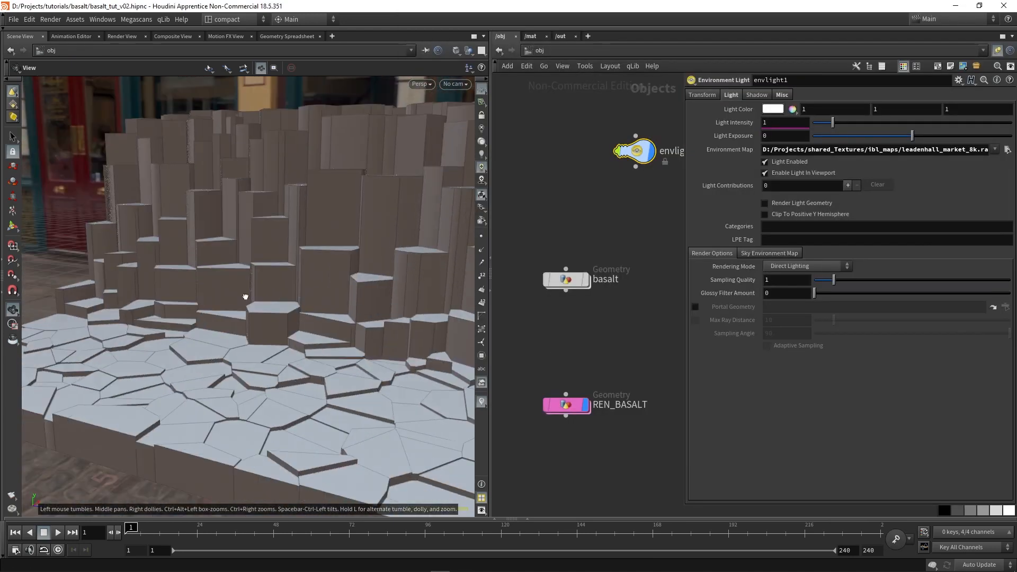
Step: Create a new camera from a close view of the basalt columns, lock it to the view and adjust the framing
mouse_move(245, 296)
mouse_down()
mouse_move(222, 304)
mouse_move(220, 352)
mouse_move(227, 302)
mouse_up()
click(455, 85)
click(450, 107)
scroll(577, 277, down, 4)
click(482, 115)
scroll(599, 295, up, 2)
Step: Arrange the object nodes with the camera beside the environment light and both basalt geometry nodes aligned beneath the camera
drag(572, 196, 637, 177)
drag(577, 339, 562, 180)
key(p)
scroll(583, 254, up, 3)
drag(566, 259, 596, 259)
drag(567, 363, 596, 364)
click(753, 321)
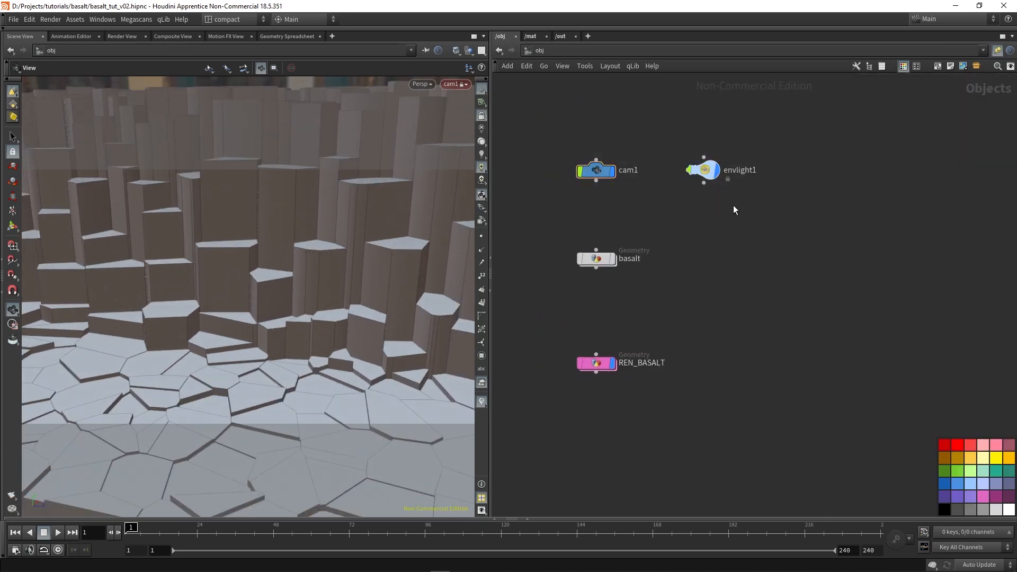
Step: Check the environment map file path in the environment light's parameters
click(704, 167)
key(p)
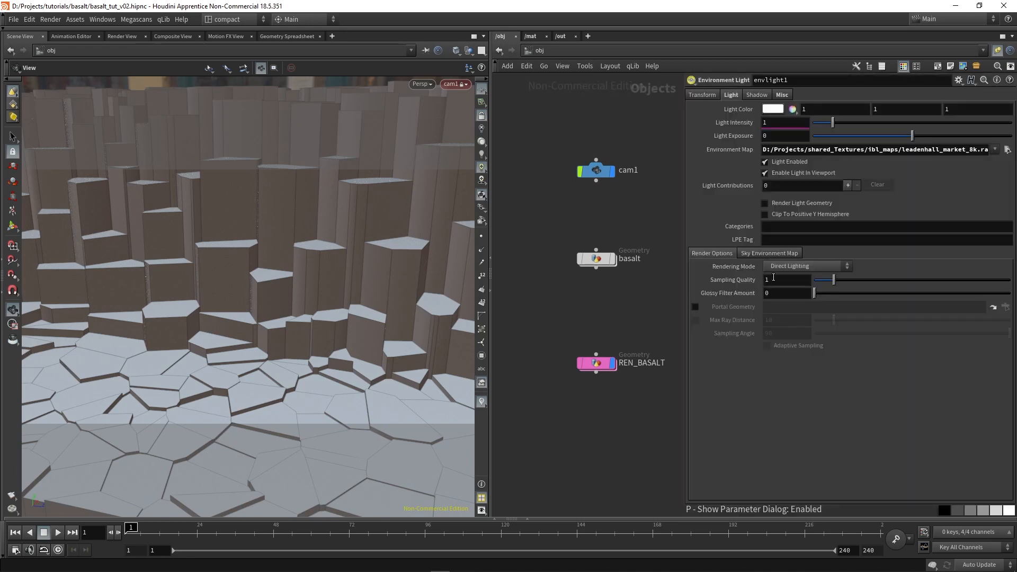
drag(811, 151, 987, 152)
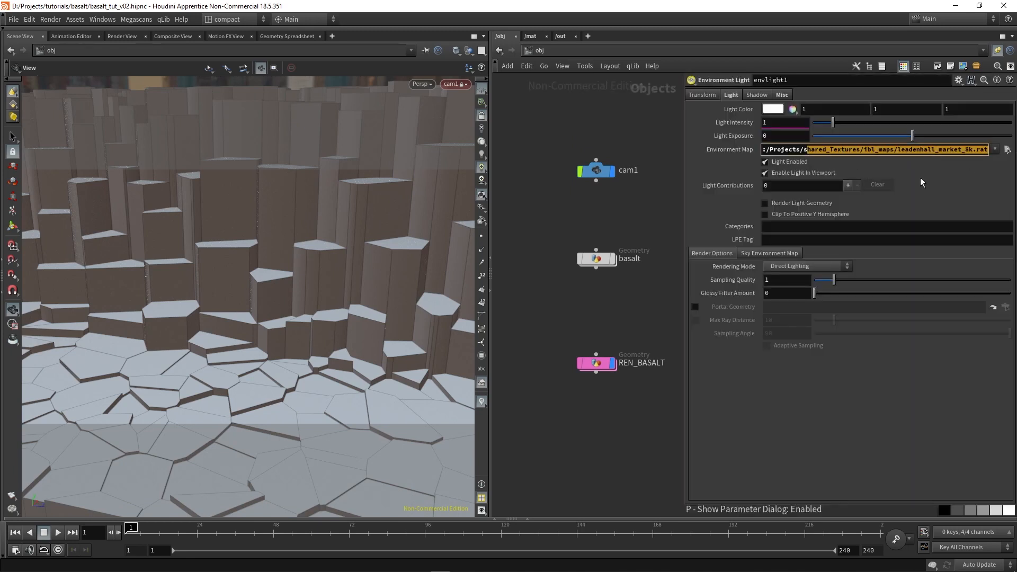
click(633, 134)
key(p)
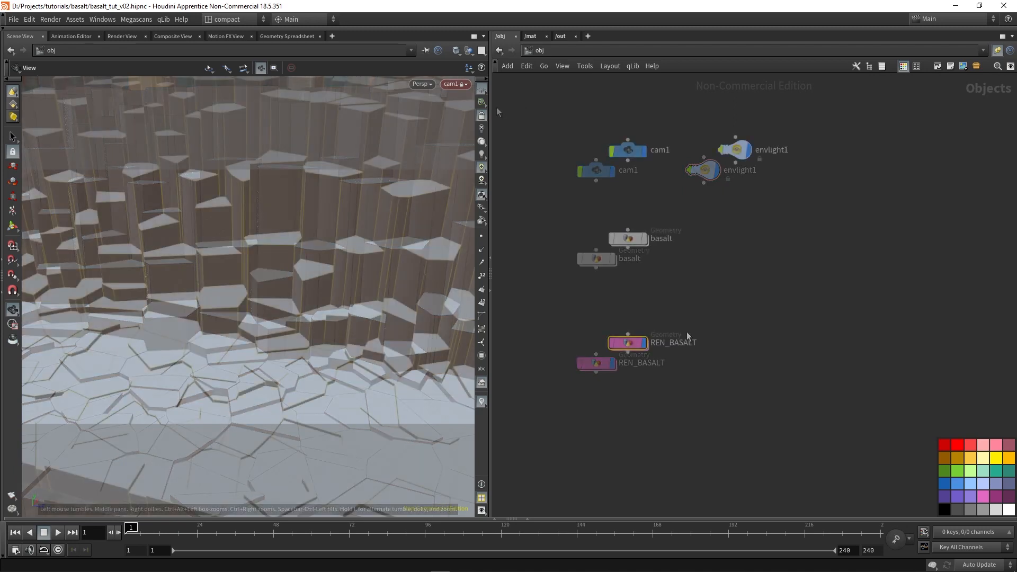
Step: Assign the material /mat/Icelandic_Rock_Cliff_tri/ to the REN_BASALT geometry object
key(p)
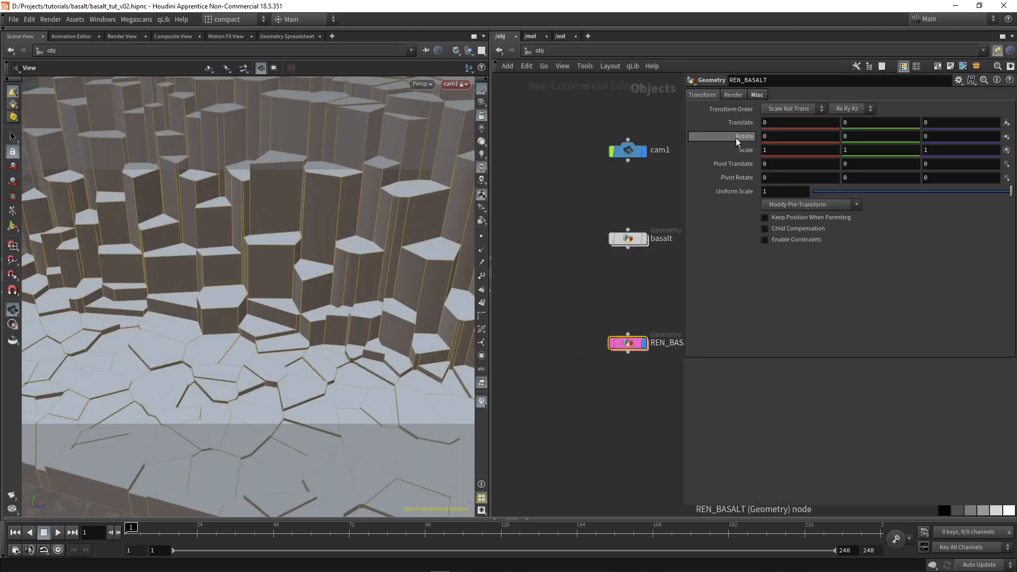
click(734, 96)
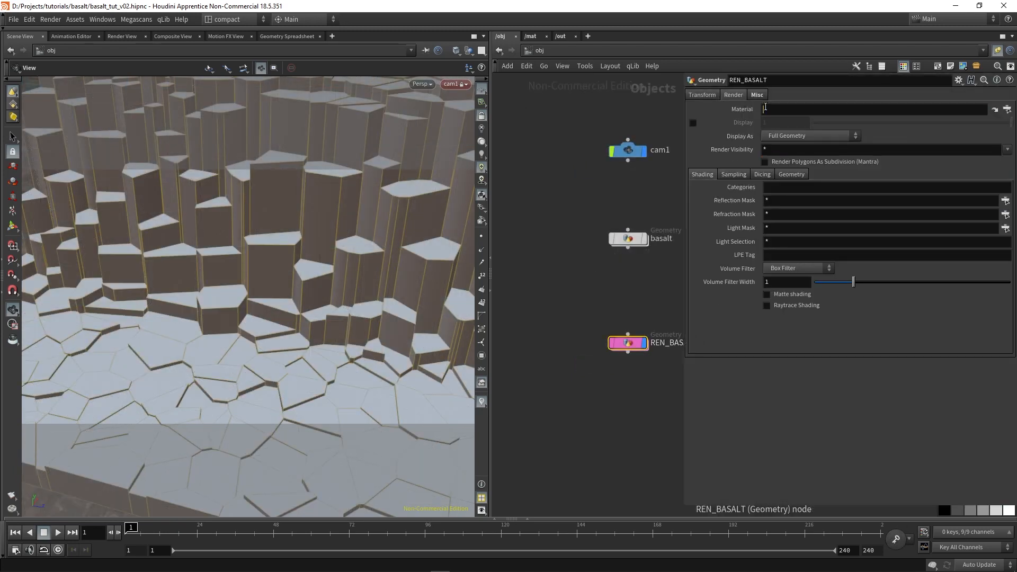
click(764, 109)
text(/mat/)
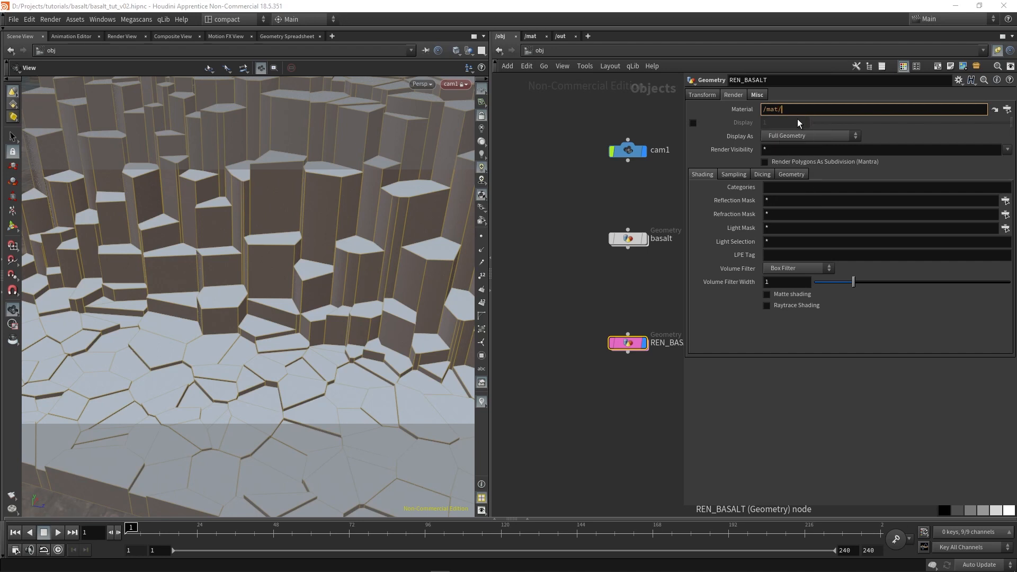
click(831, 136)
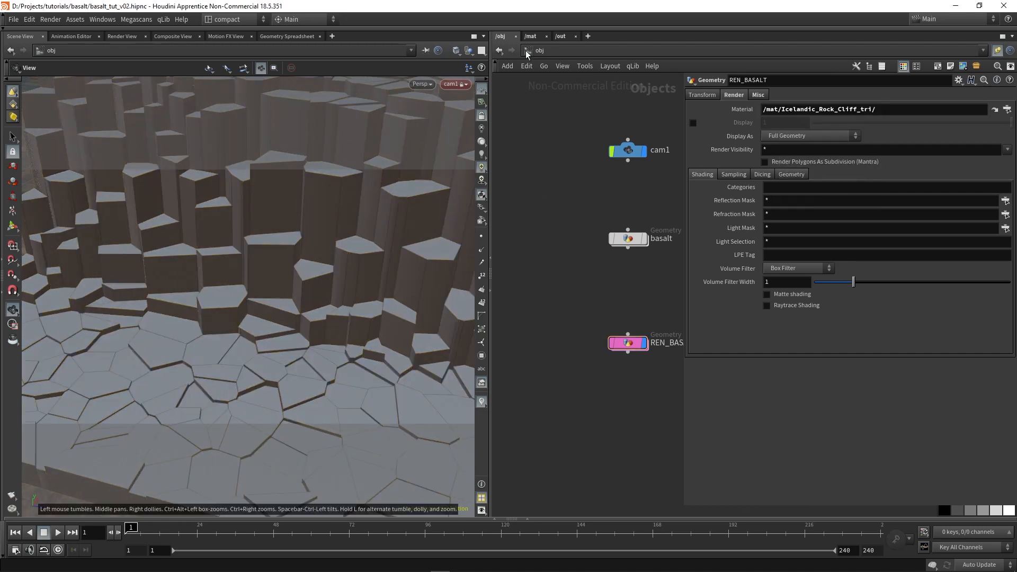
Step: Add a Mantra render node to the empty /out network
click(560, 37)
key(Tab)
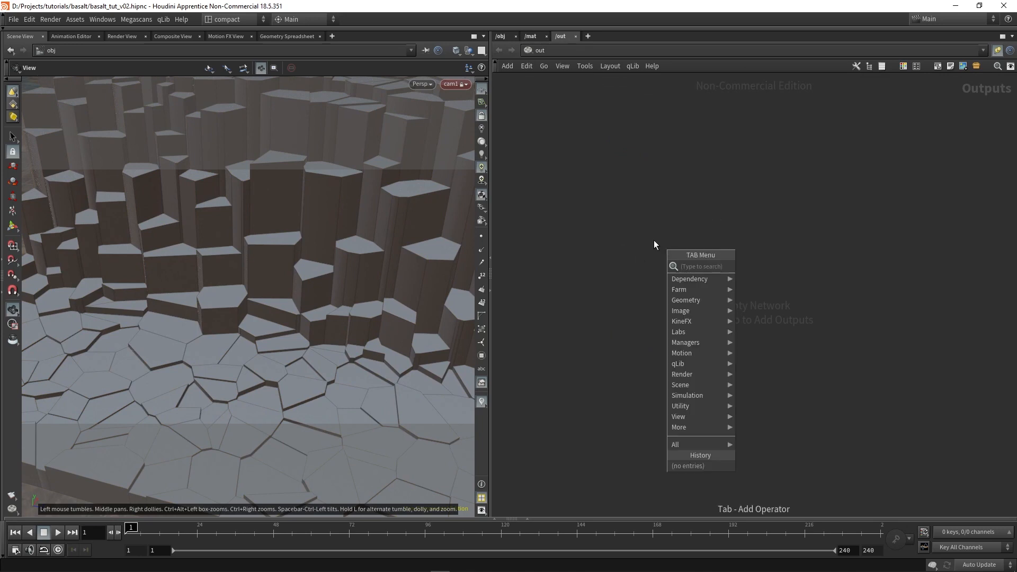
text(mant)
key(Return)
click(663, 236)
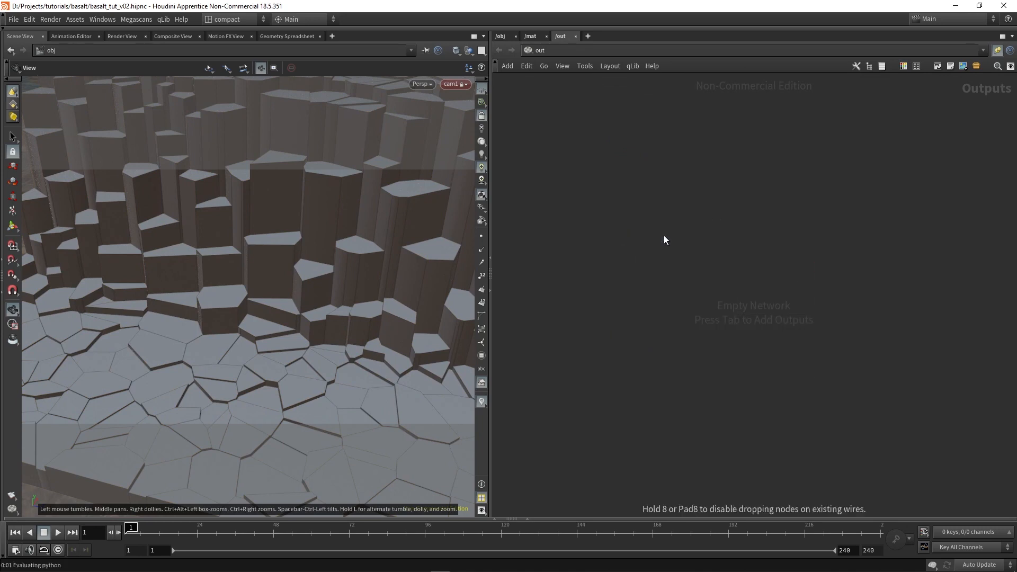
Step: Set the Mantra node's rendering engine to Physically Based Rendering
key(p)
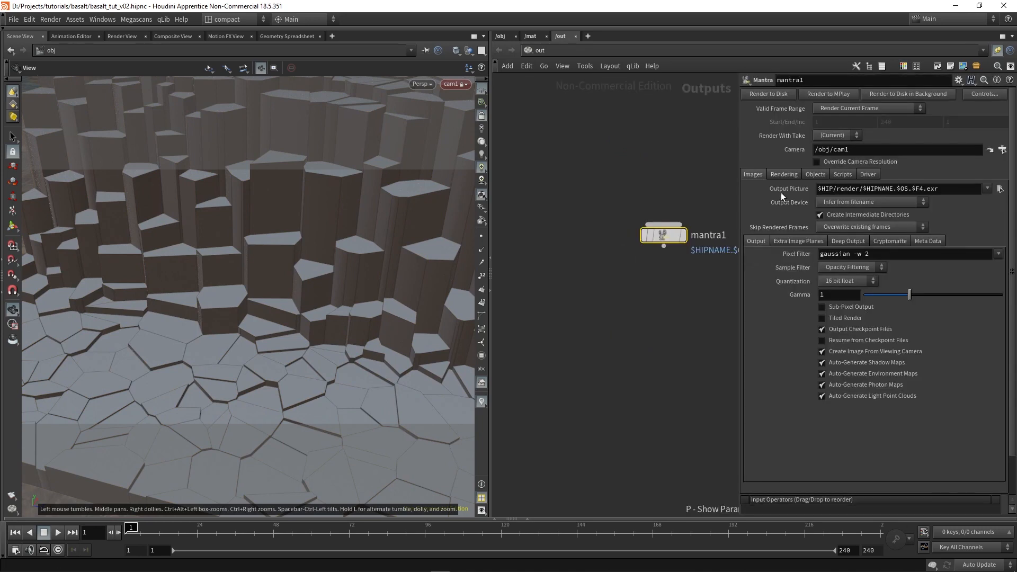
click(785, 175)
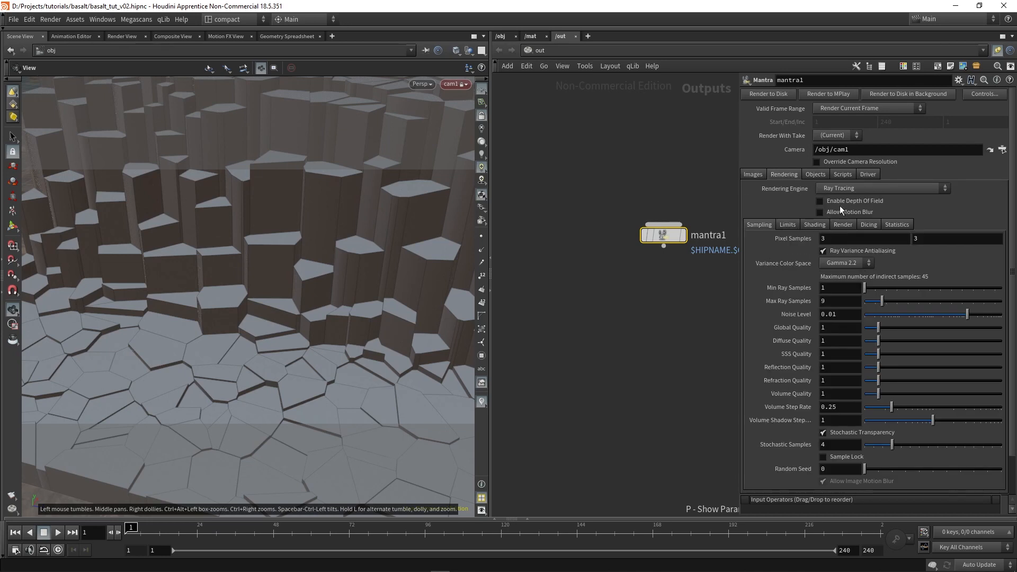
click(847, 188)
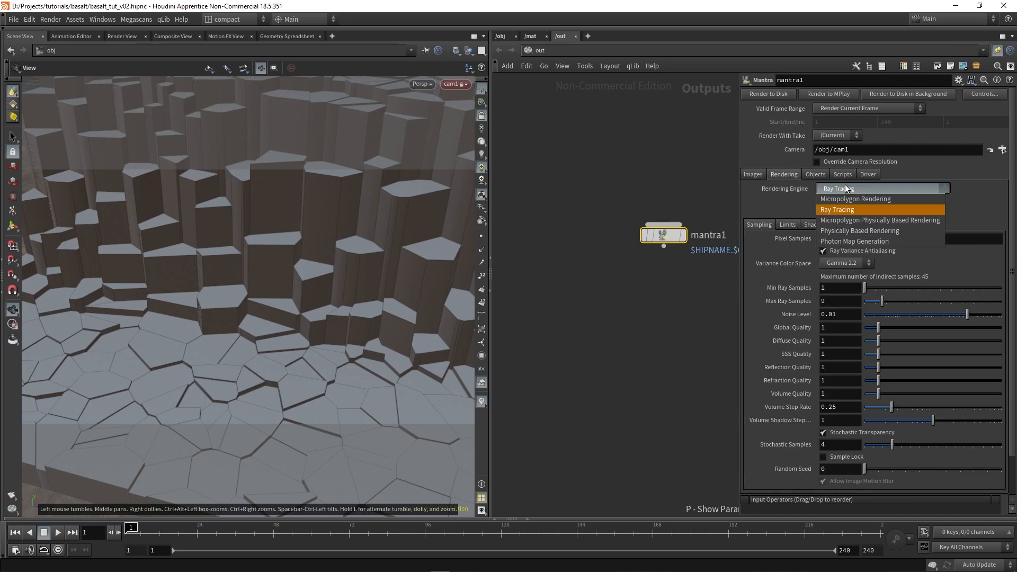
click(844, 231)
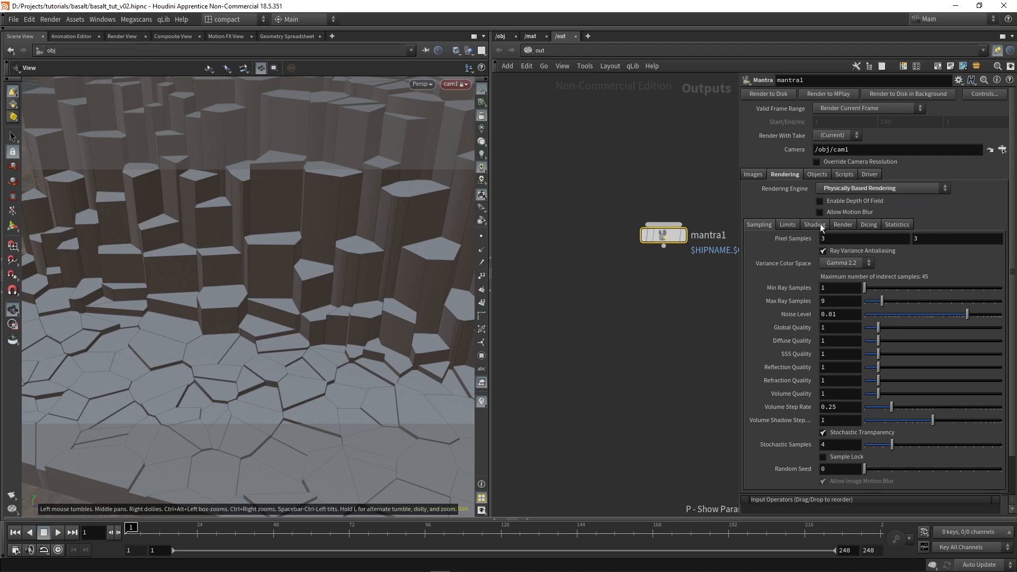
Step: Set the Mantra node's reflect, refract and diffuse limits to 1 each
click(789, 224)
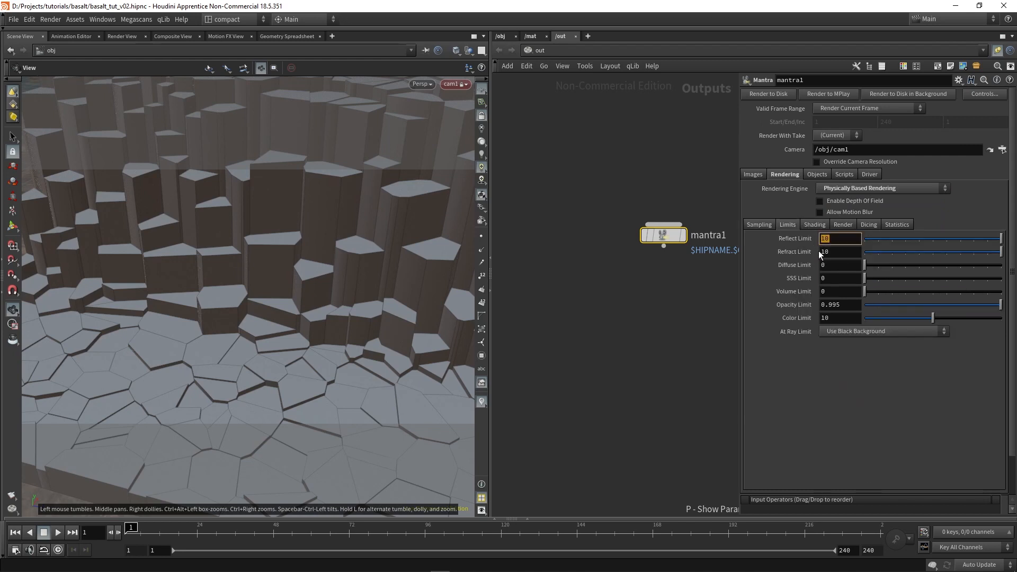
text(1)
key(Tab)
text(1)
key(Return)
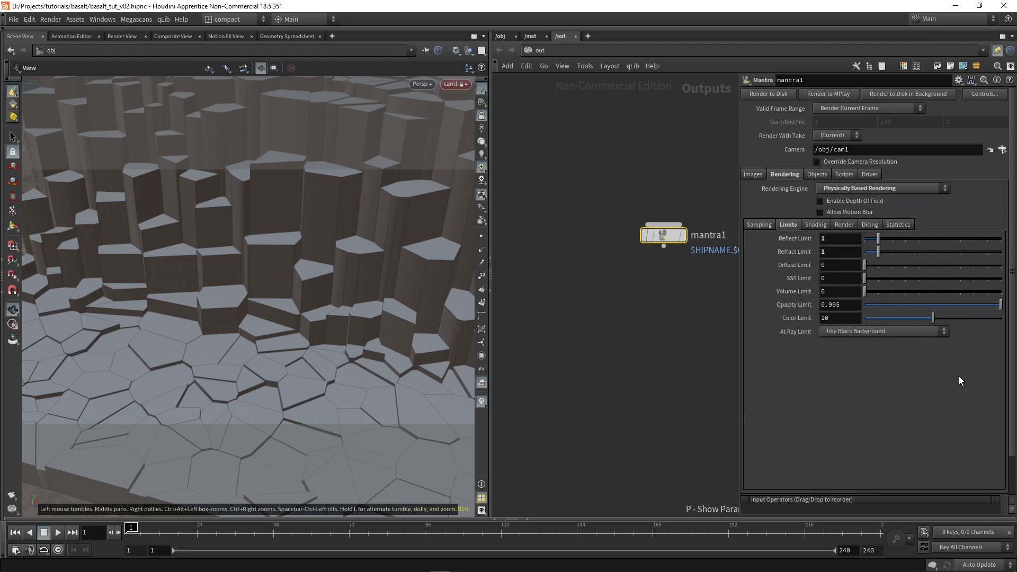
click(834, 265)
text(1)
key(Return)
Step: Review the Mantra image output settings and bring up the render view for /out/mantra1
click(752, 173)
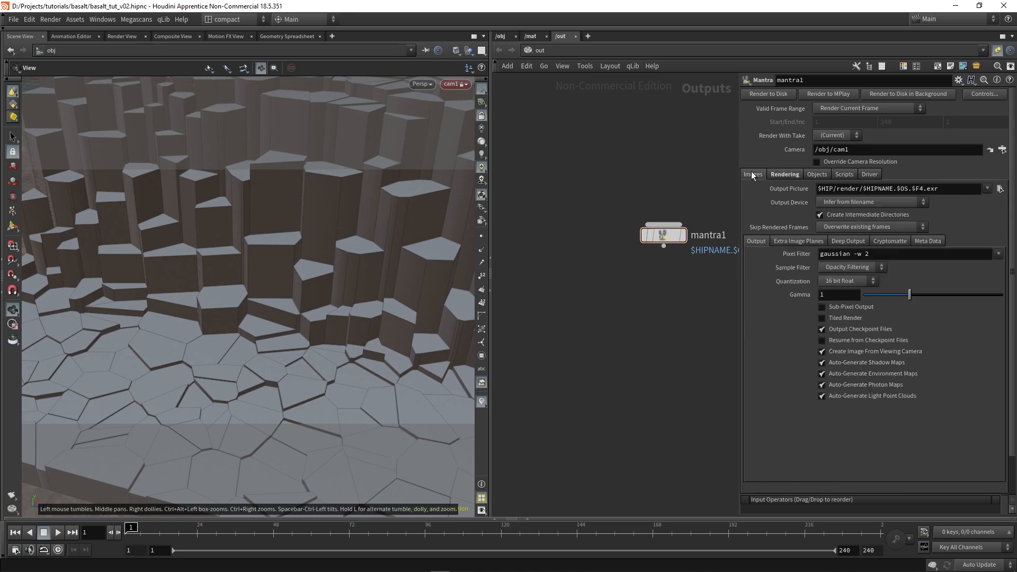
click(122, 36)
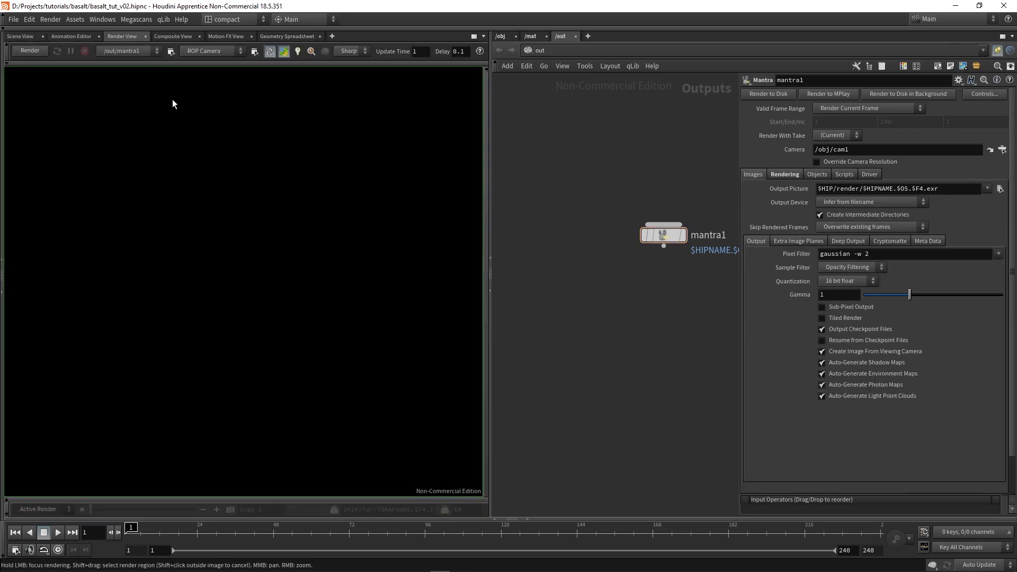
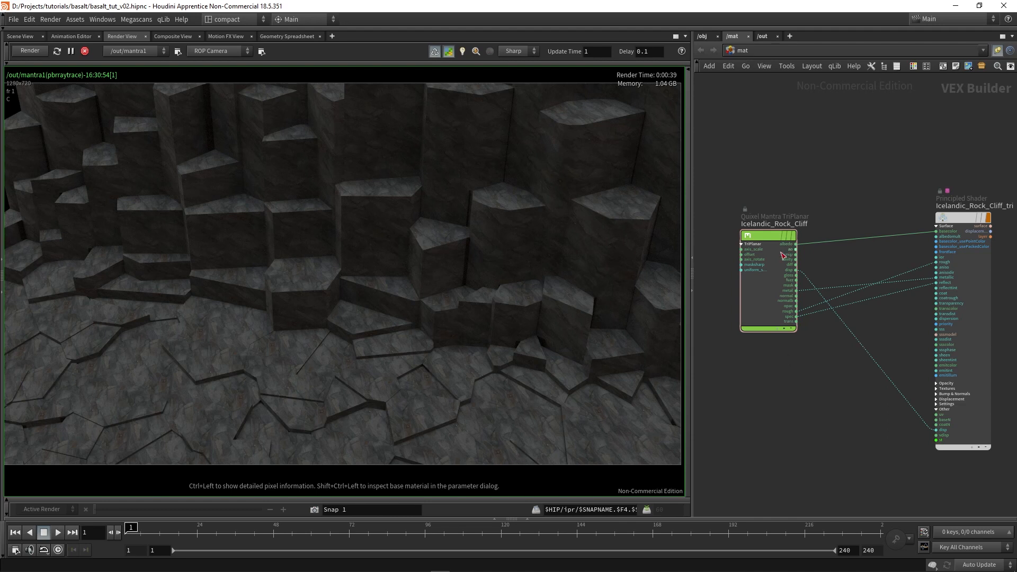
Step: Enable input displacement on the Icelandic_Rock_Cliff_tri Principled Shader in the material network
scroll(781, 254, up, 1)
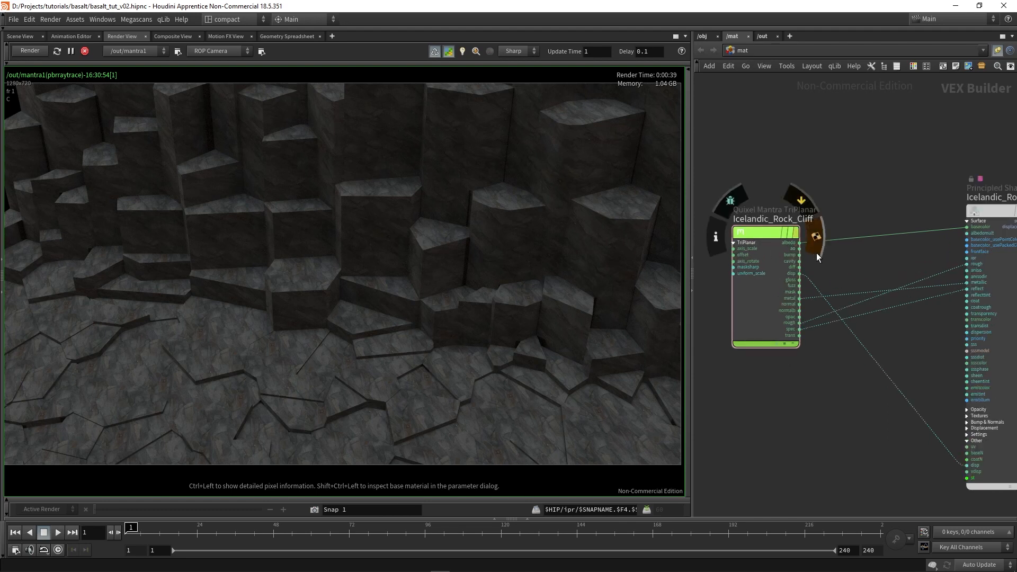
middle_drag(841, 267, 811, 246)
scroll(796, 300, up, 2)
middle_drag(829, 390, 808, 379)
scroll(808, 379, down, 2)
click(912, 176)
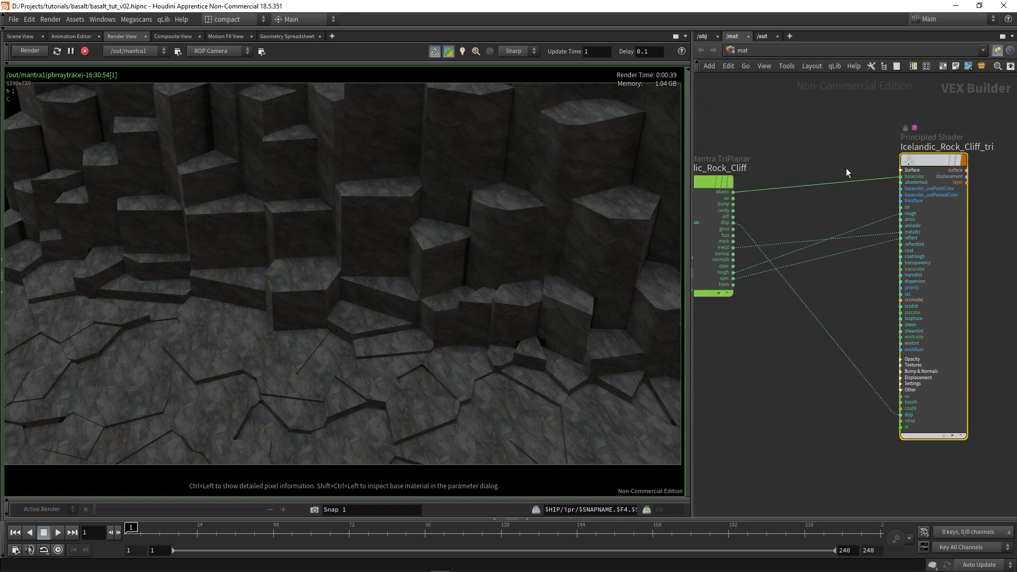
key(p)
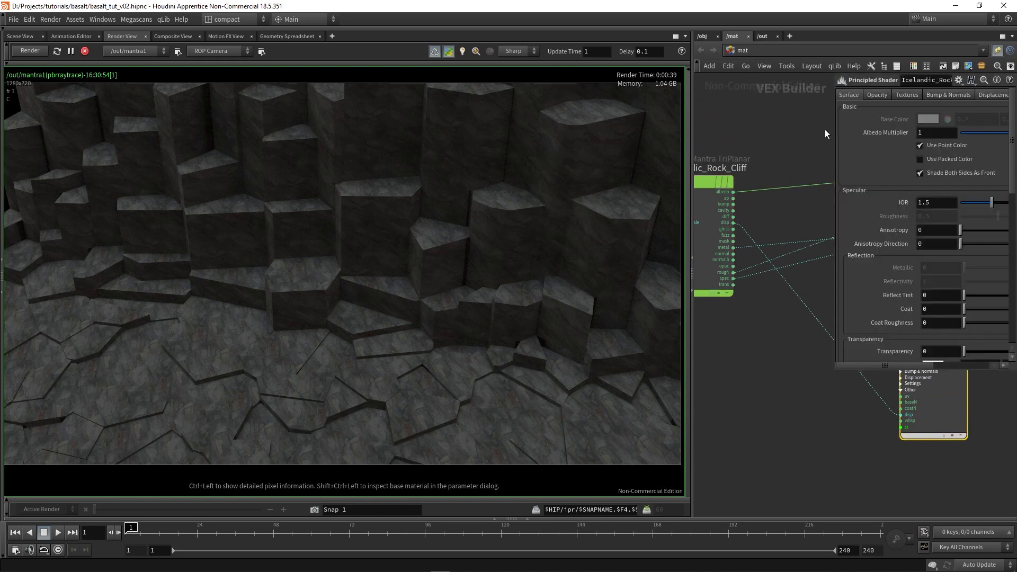
drag(832, 103, 739, 120)
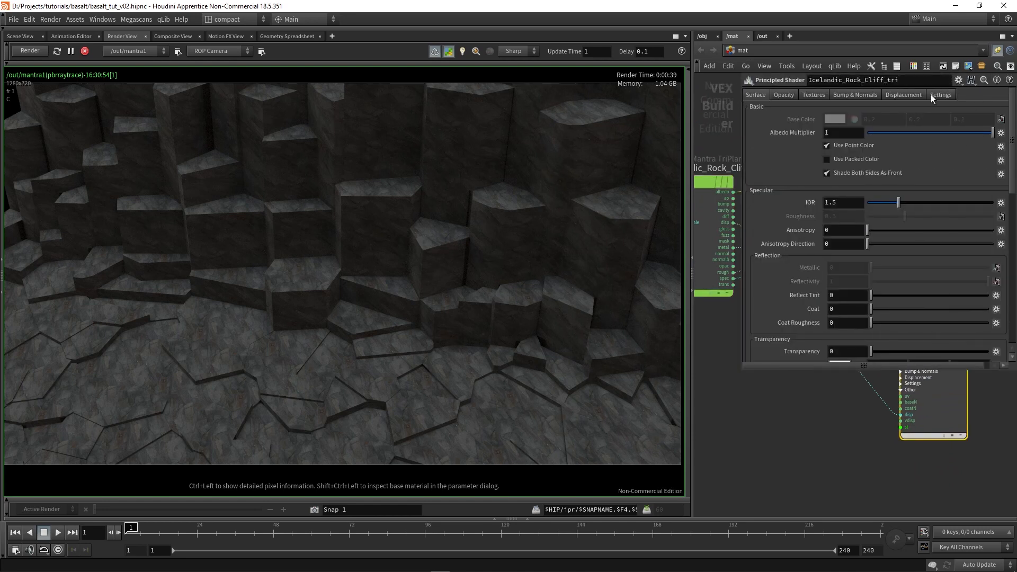
click(903, 95)
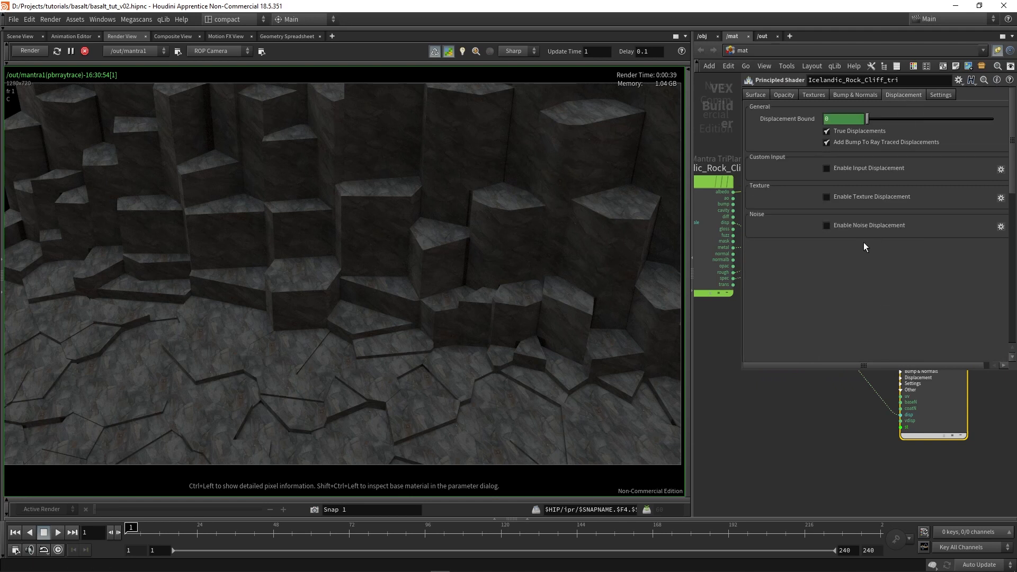
click(838, 168)
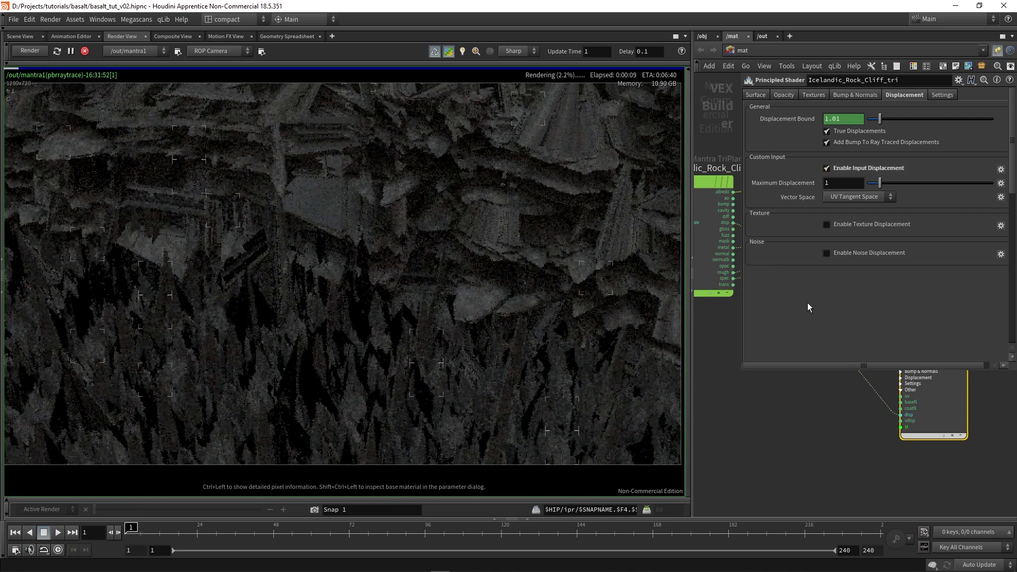
Step: Insert a Luminance node on the displacement connection between the Quixel TriPlanar node and the Principled Shader
drag(739, 373, 897, 341)
key(Tab)
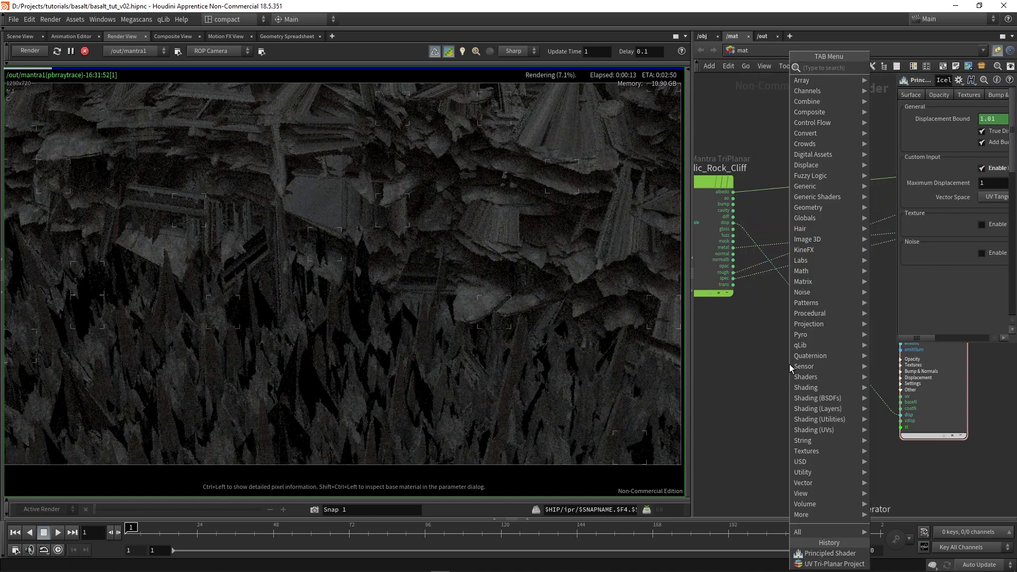
text(lum)
key(Return)
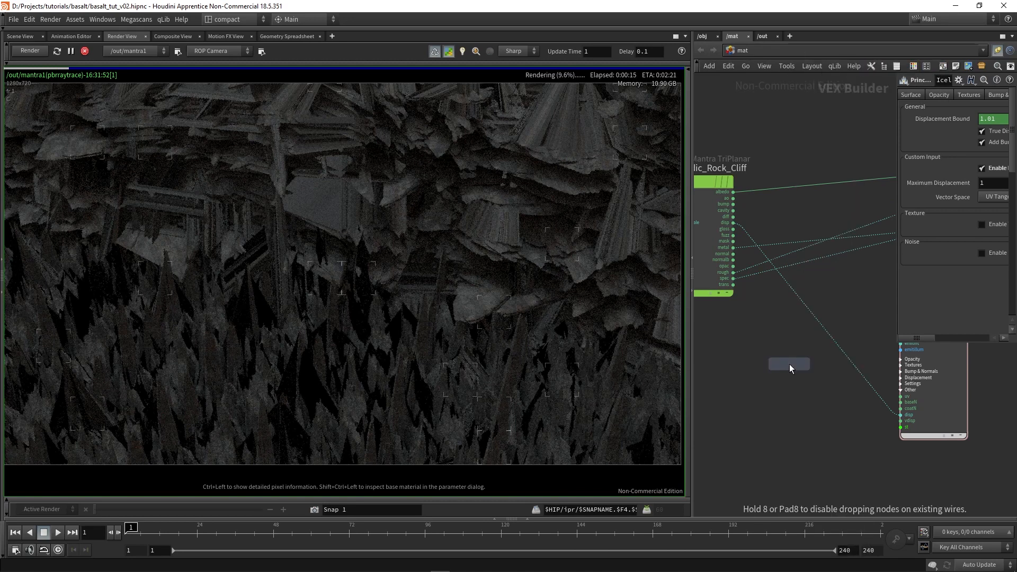
click(745, 351)
drag(746, 352, 792, 389)
Step: Insert a Fit Range node between the Luminance node and the shader's displacement input, and line the nodes up
key(Tab)
text(fit)
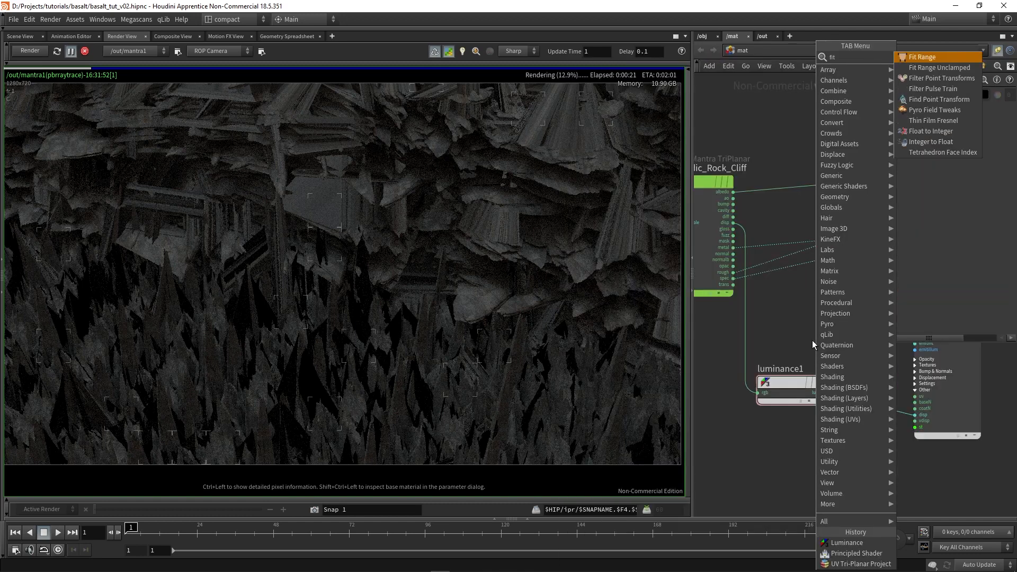
key(Return)
click(830, 330)
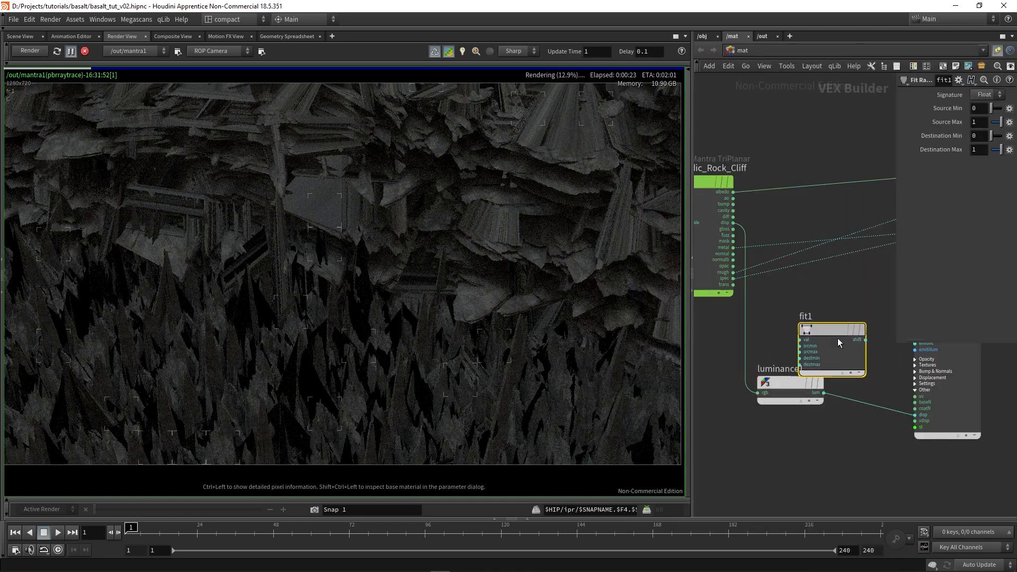
drag(837, 337, 859, 398)
middle_drag(849, 347, 774, 309)
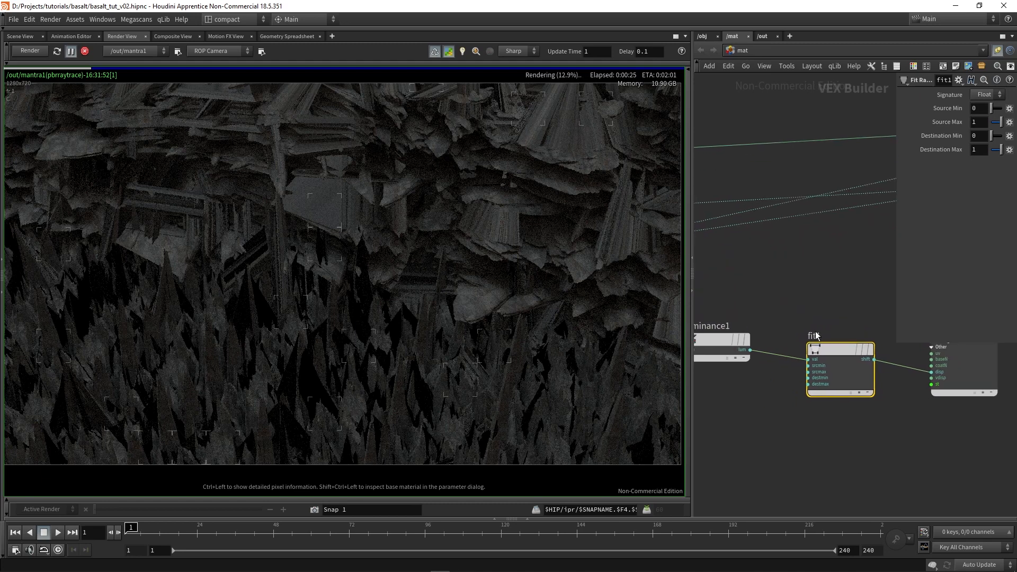
scroll(839, 399, down, 3)
mouse_move(758, 365)
mouse_down()
mouse_move(775, 373)
mouse_move(771, 366)
mouse_up()
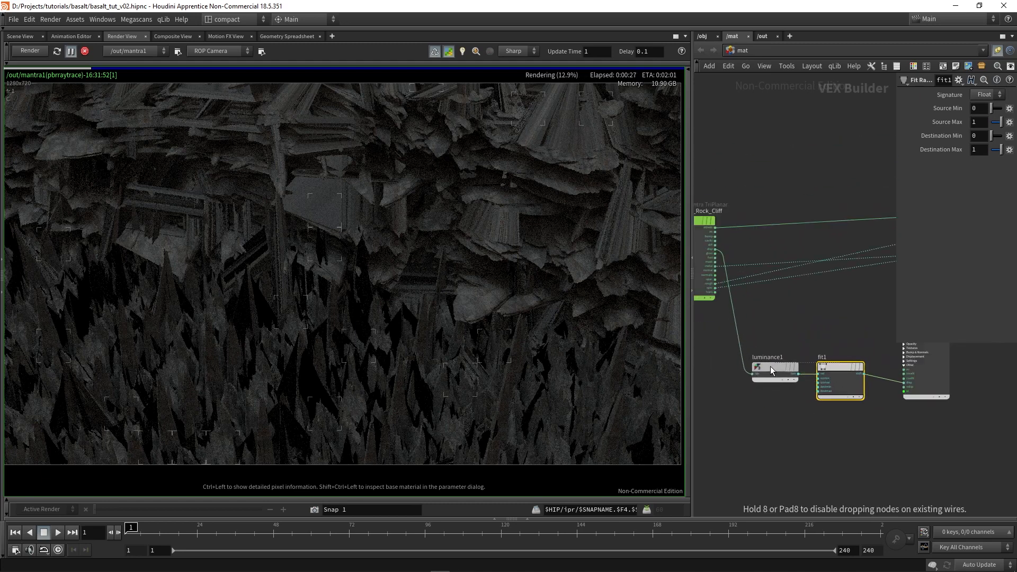
Step: Set the Fit Range node's destination maximum to 0.05 and destination minimum to -0.05
drag(893, 148, 779, 168)
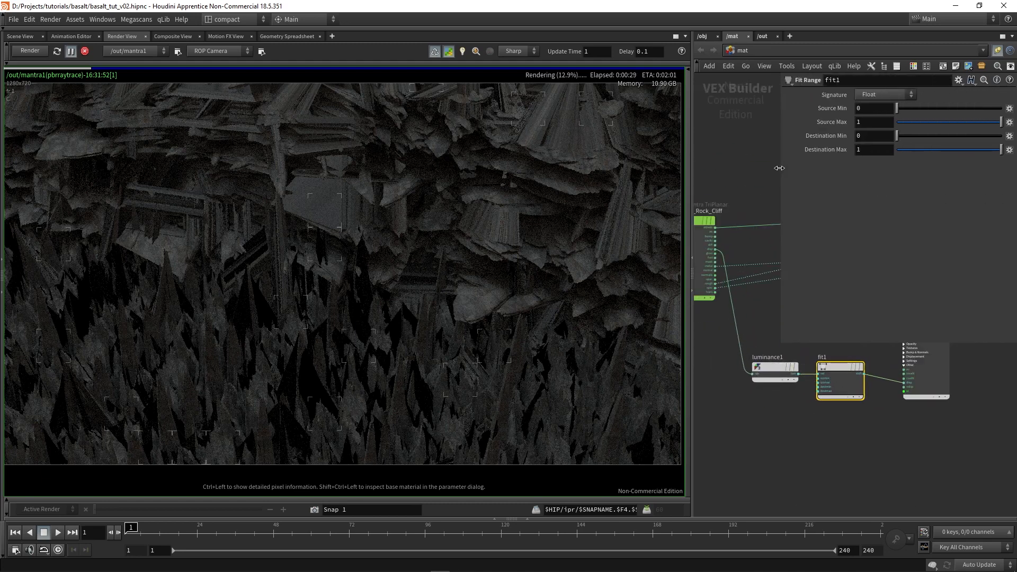
text(0.05)
key(Return)
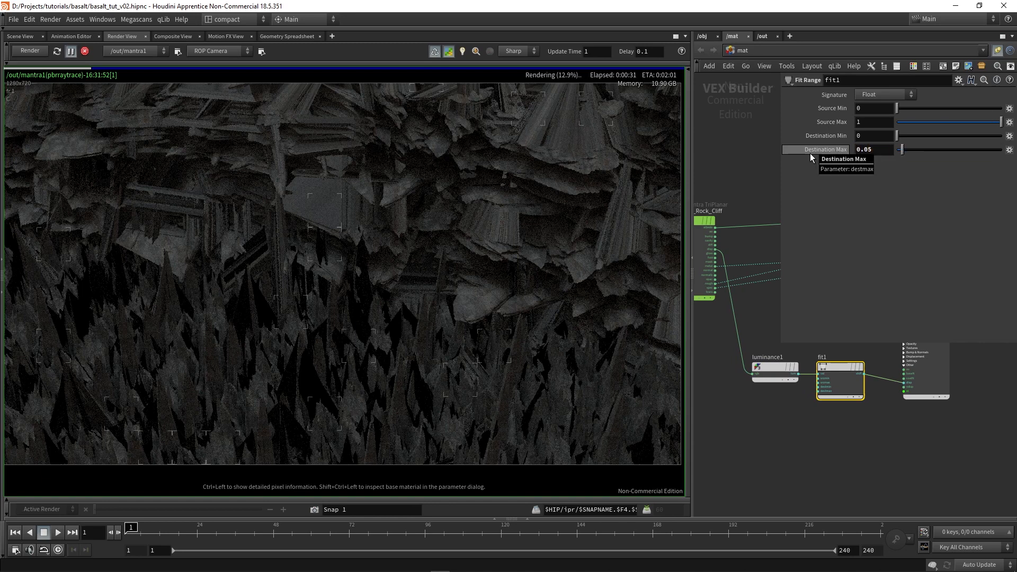
drag(883, 138, 742, 135)
text(-0.05)
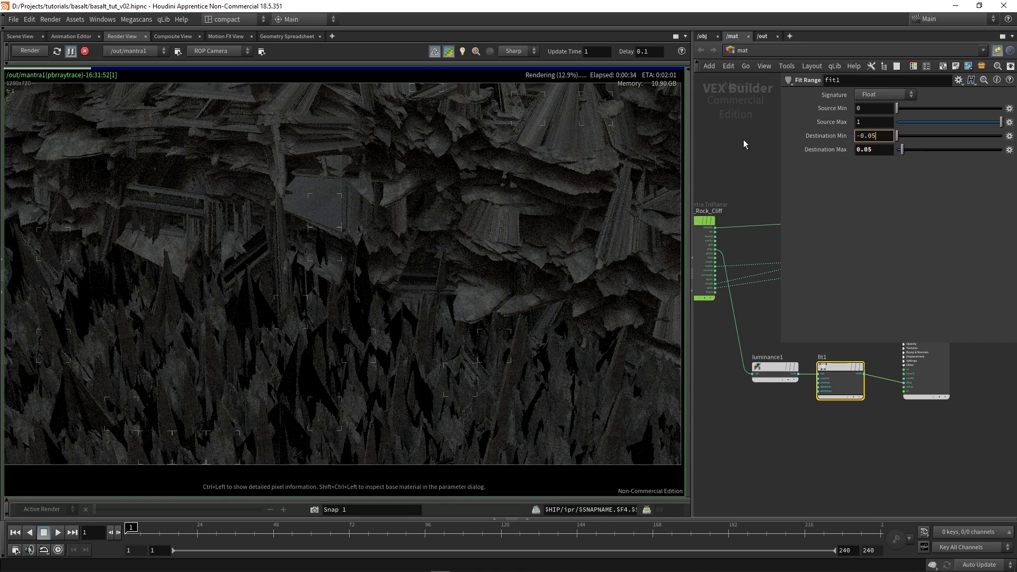
key(Return)
drag(781, 345, 897, 286)
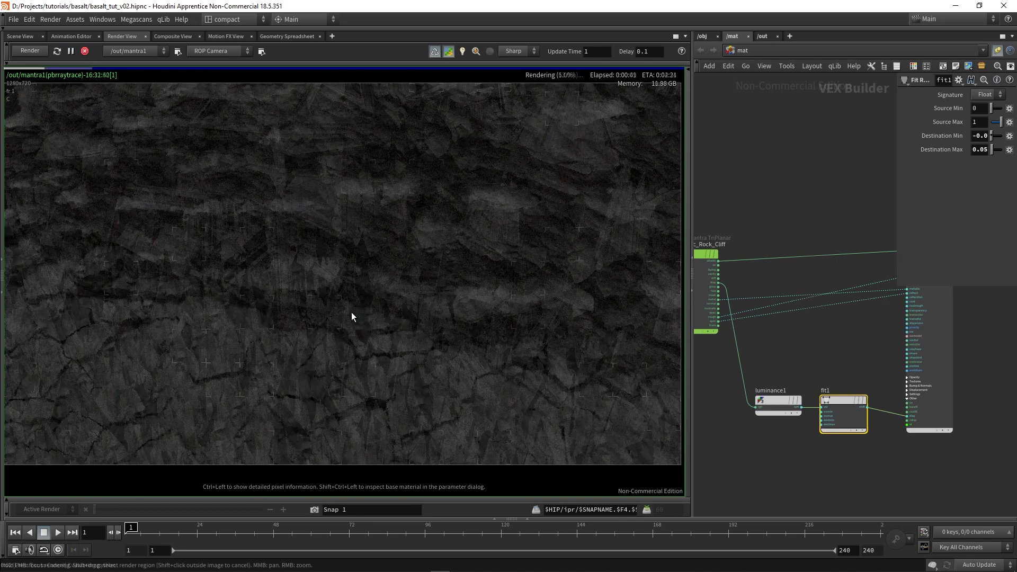
scroll(350, 330, up, 2)
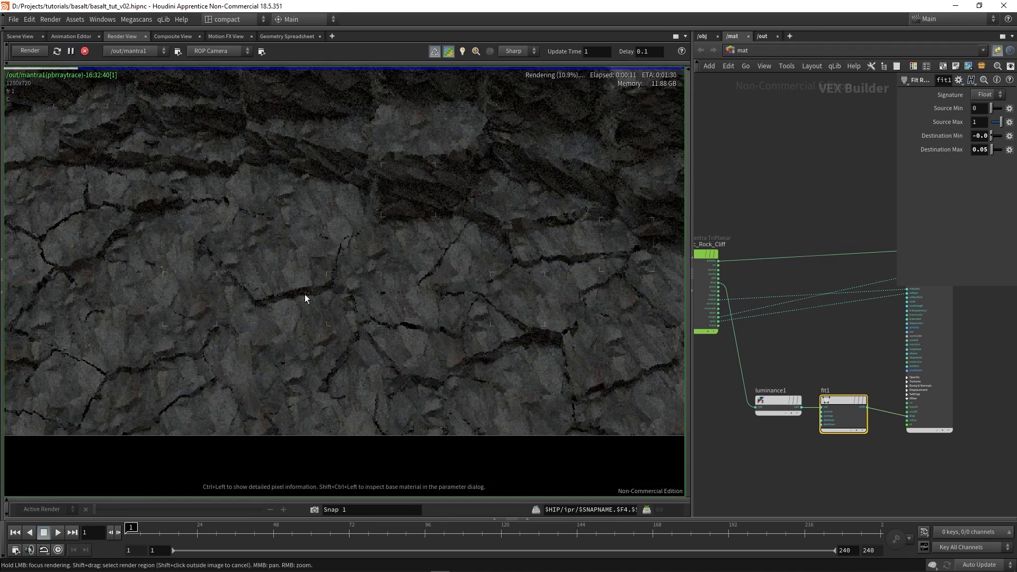
Step: Disconnect the Quixel TriPlanar node's metal output from the Principled Shader
middle_drag(304, 294, 309, 377)
scroll(308, 377, down, 2)
scroll(309, 376, down, 3)
middle_drag(435, 337, 415, 303)
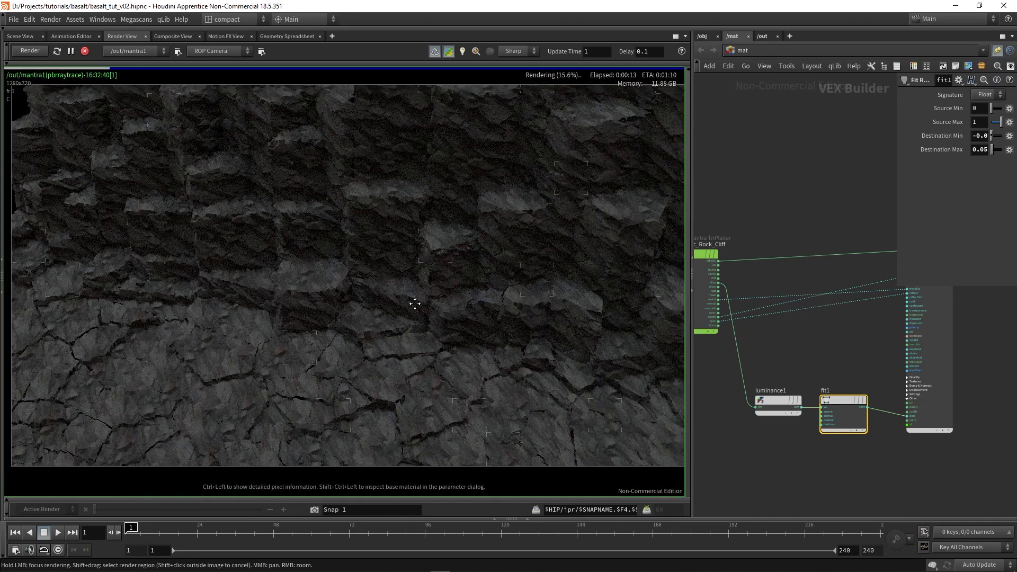
scroll(767, 326, up, 4)
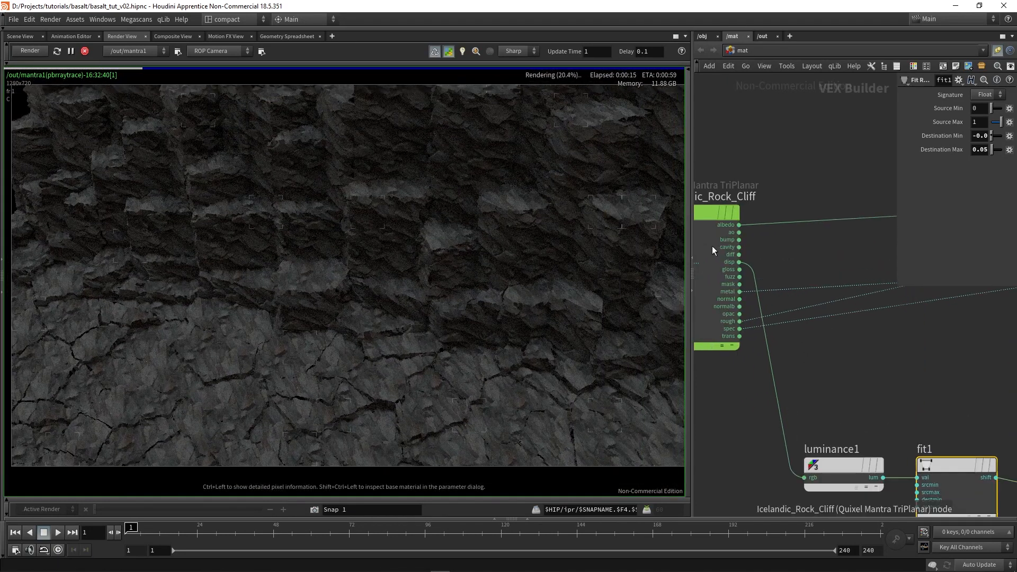
click(704, 214)
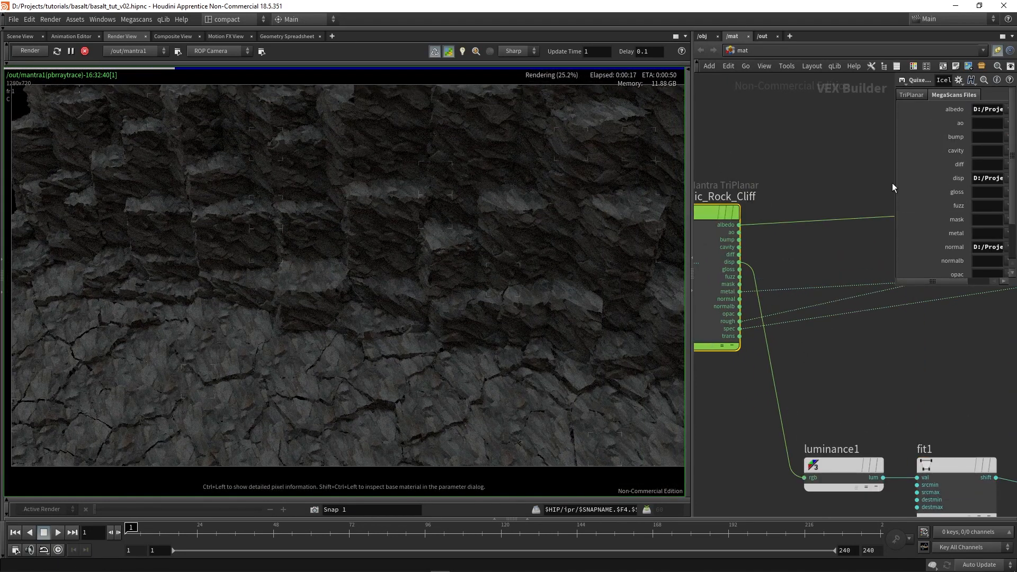
mouse_move(902, 251)
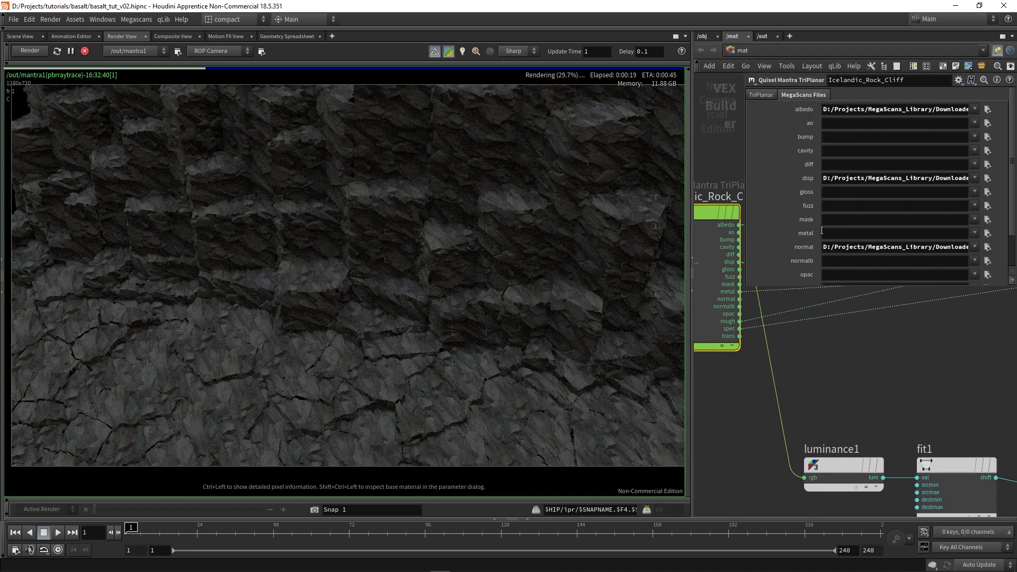
scroll(871, 337, down, 3)
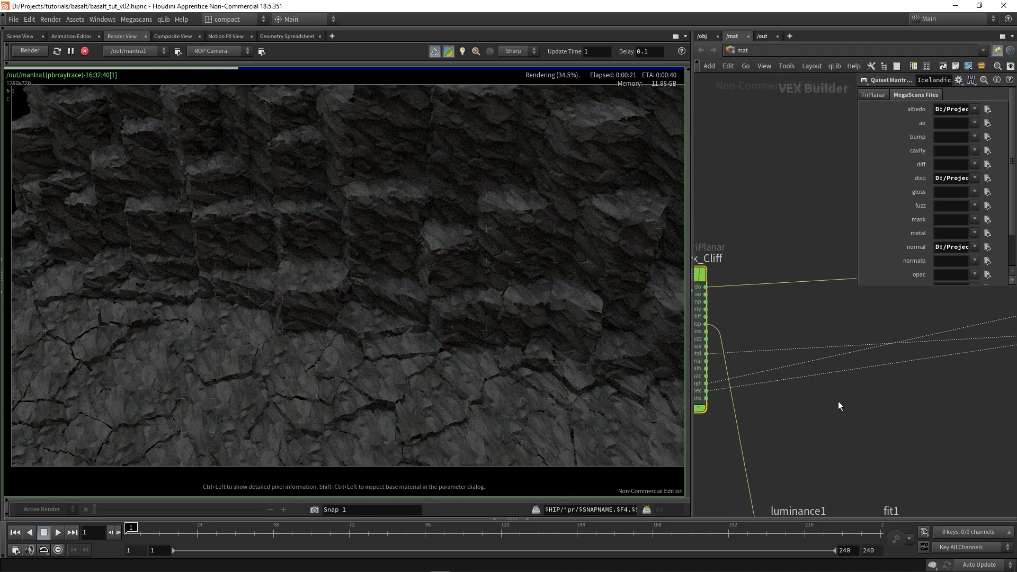
scroll(782, 371, up, 2)
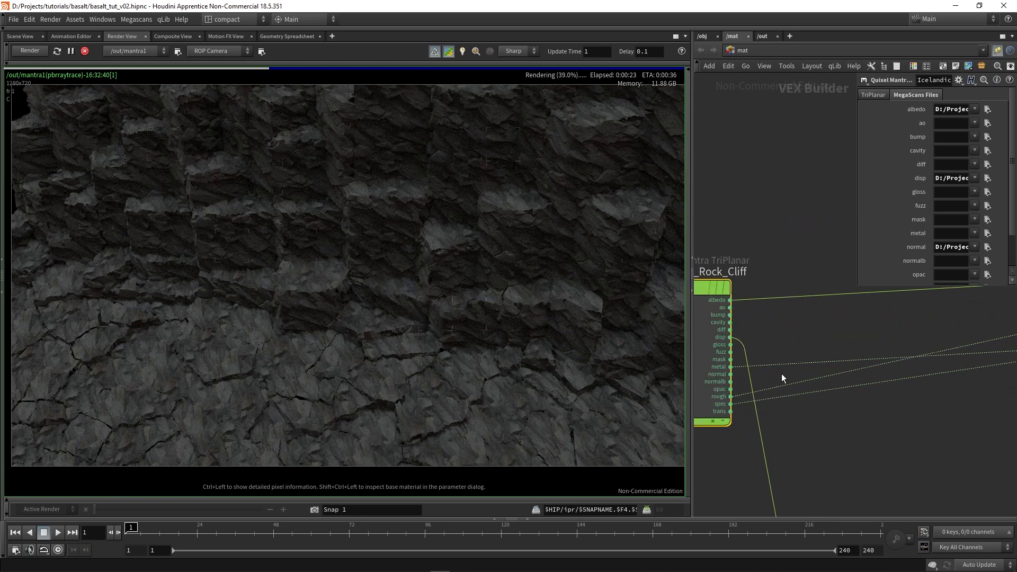
key(y)
drag(783, 374, 785, 350)
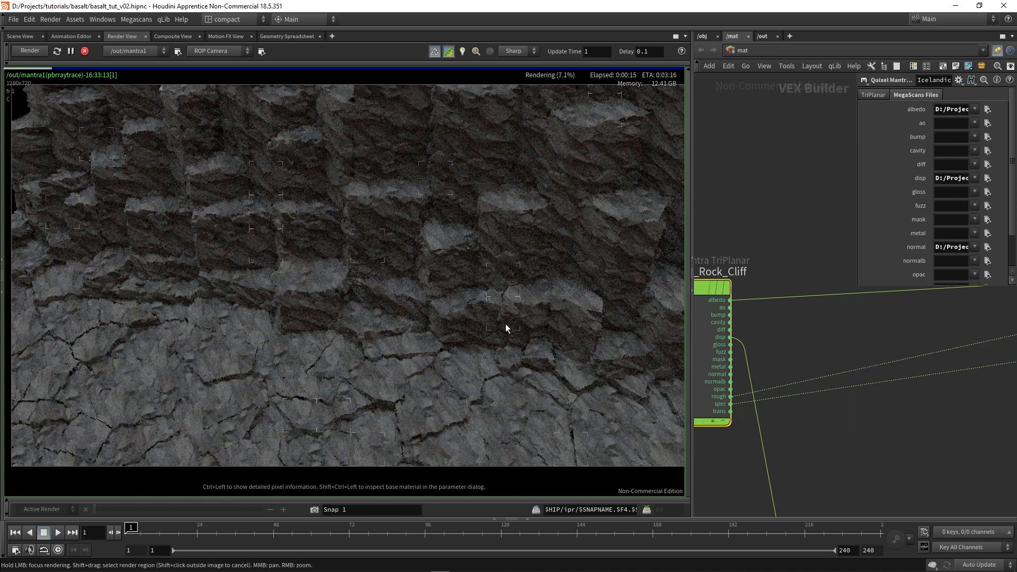
Step: Examine the re-rendered rock surface and its displacement detail in the render view
scroll(361, 277, down, 1)
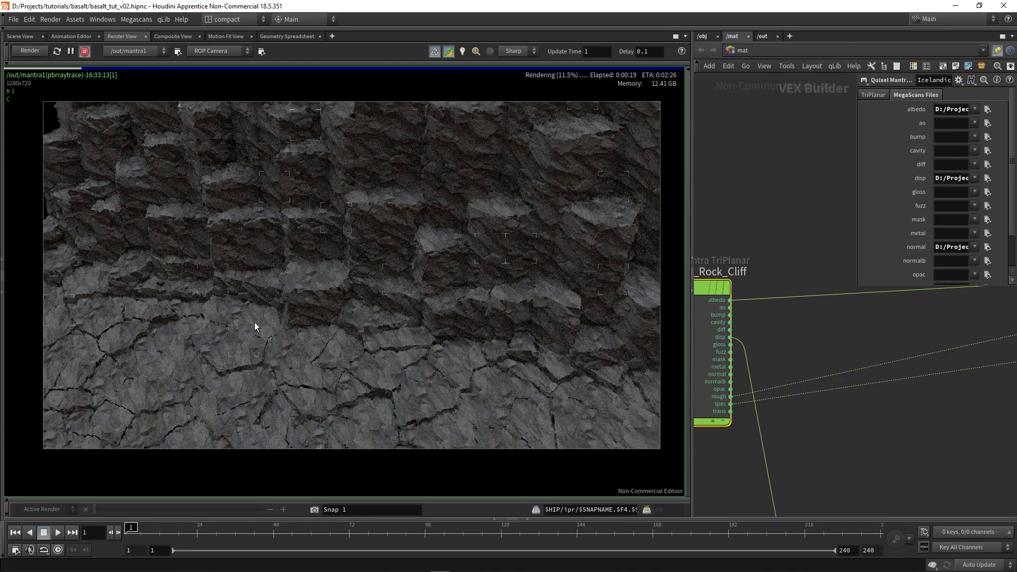
scroll(254, 324, up, 1)
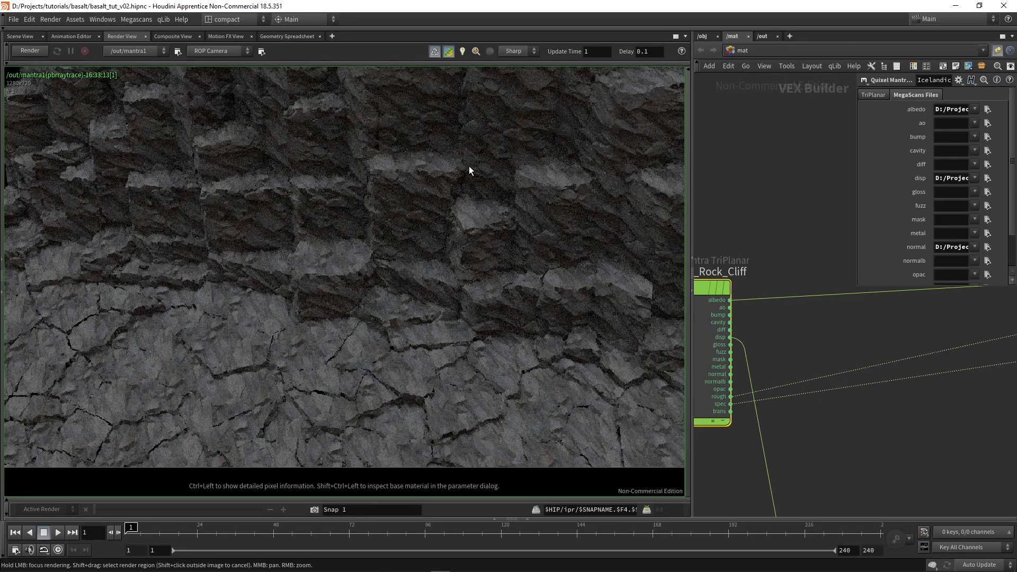
scroll(309, 314, down, 1)
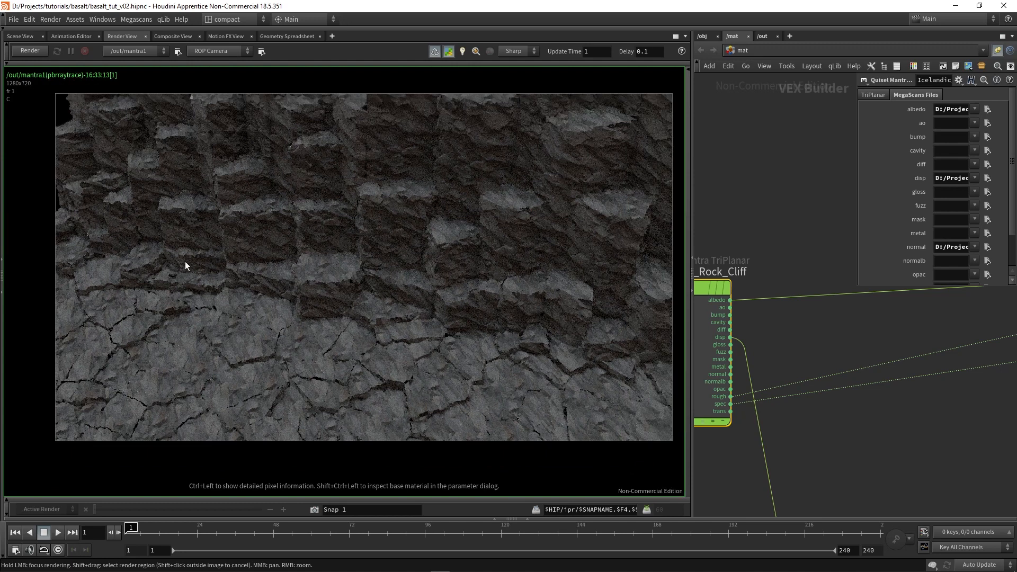
scroll(418, 316, down, 1)
middle_drag(417, 318, 387, 331)
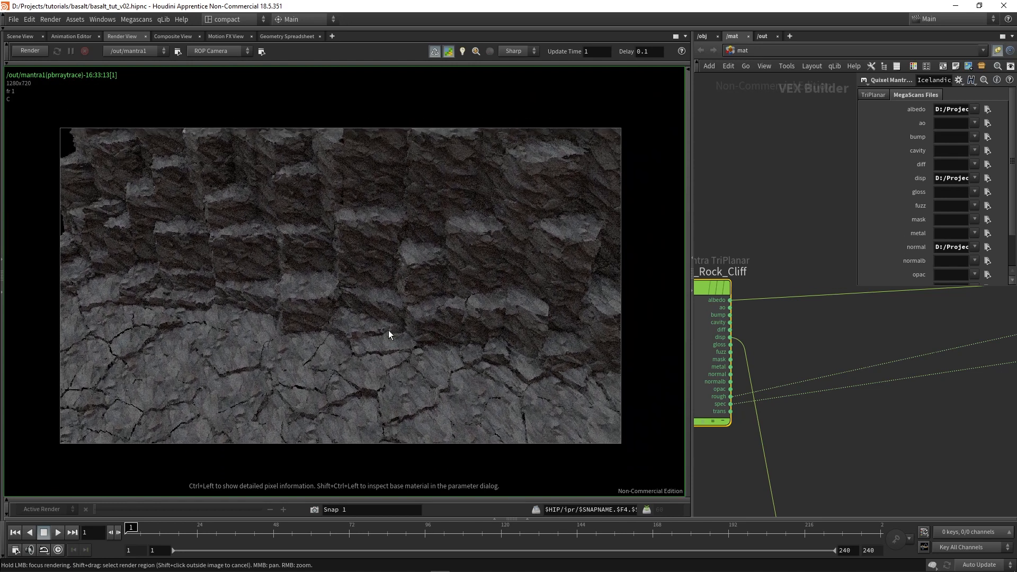
scroll(389, 336, up, 1)
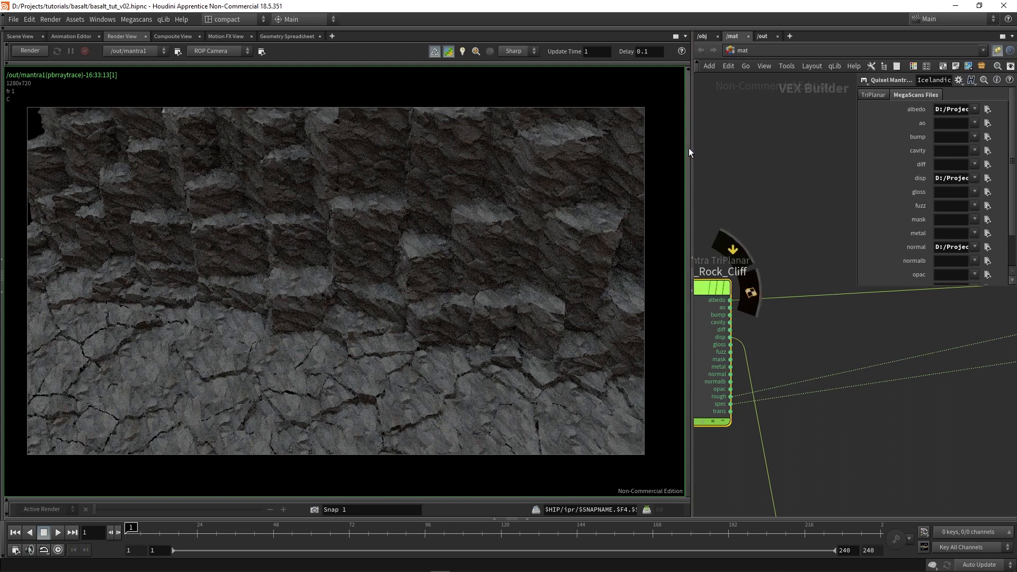
Step: Review the texture file paths on the Icelandic_Rock_Cliff TriPlanar node, particularly the displacement map
drag(692, 148, 634, 159)
scroll(756, 172, down, 2)
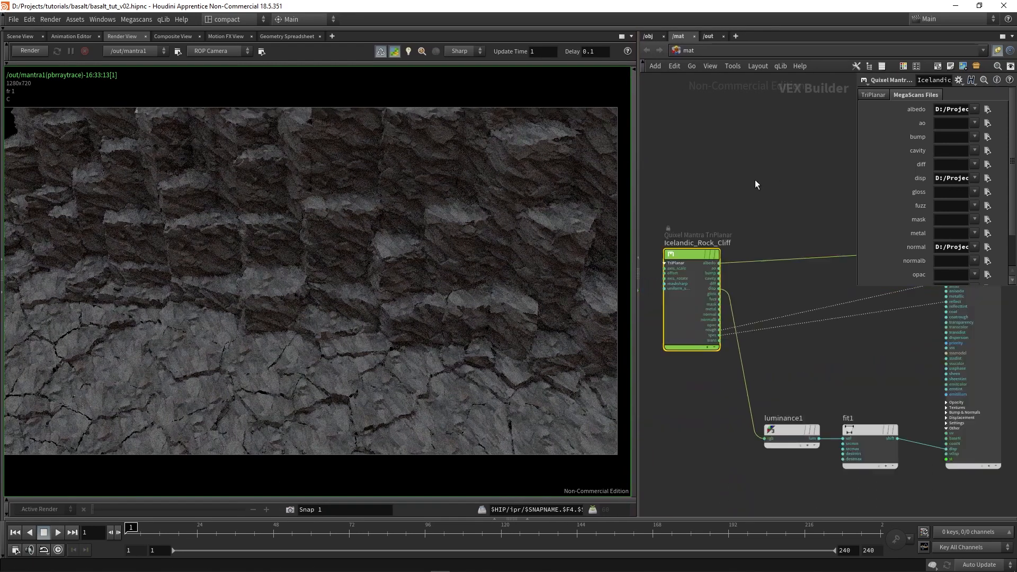
scroll(804, 333, down, 2)
middle_drag(809, 361, 794, 367)
scroll(794, 367, up, 1)
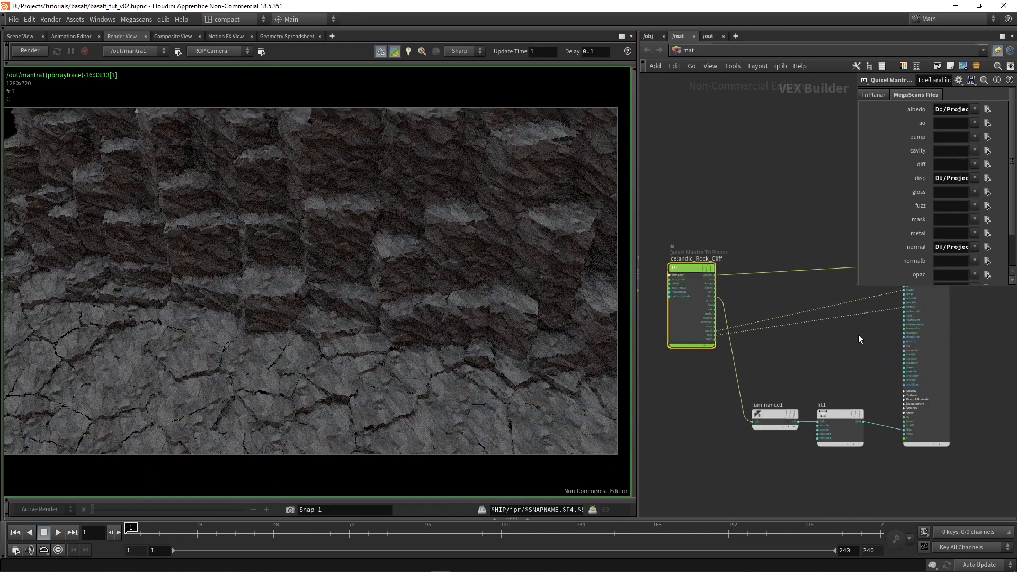
drag(856, 153, 688, 154)
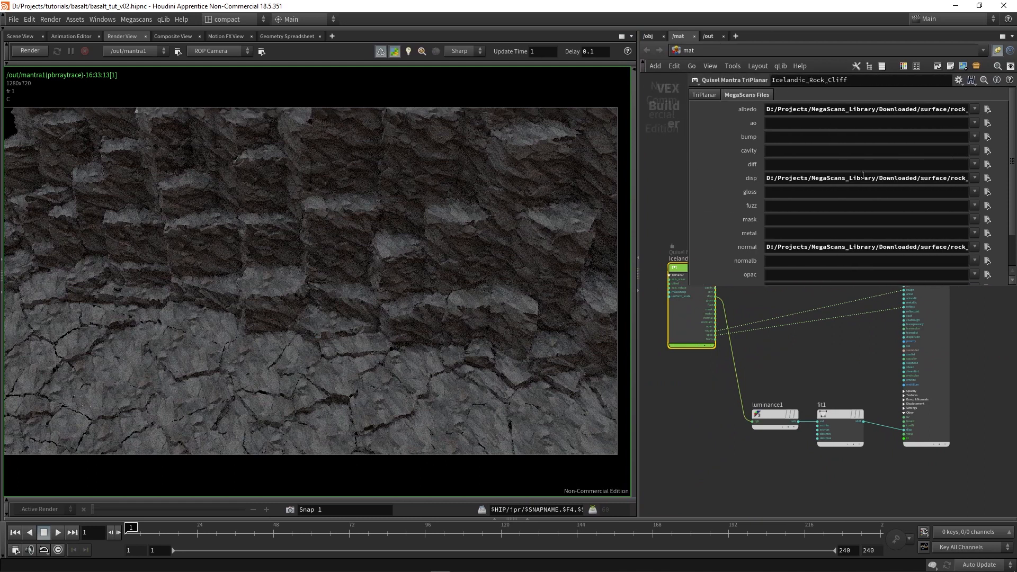
click(862, 176)
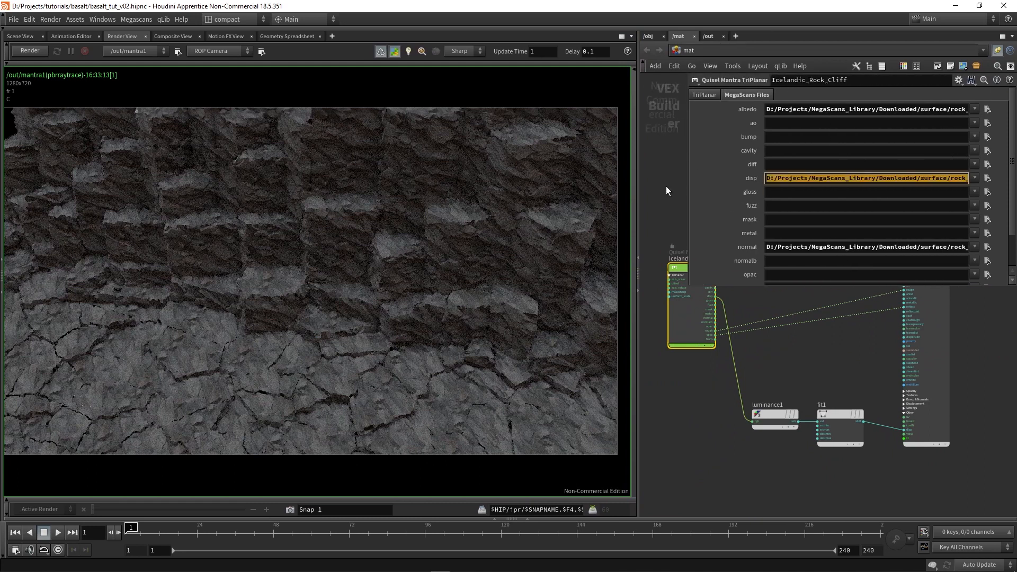
Step: Open the basalt object's geometry network and display it in the scene view
click(650, 36)
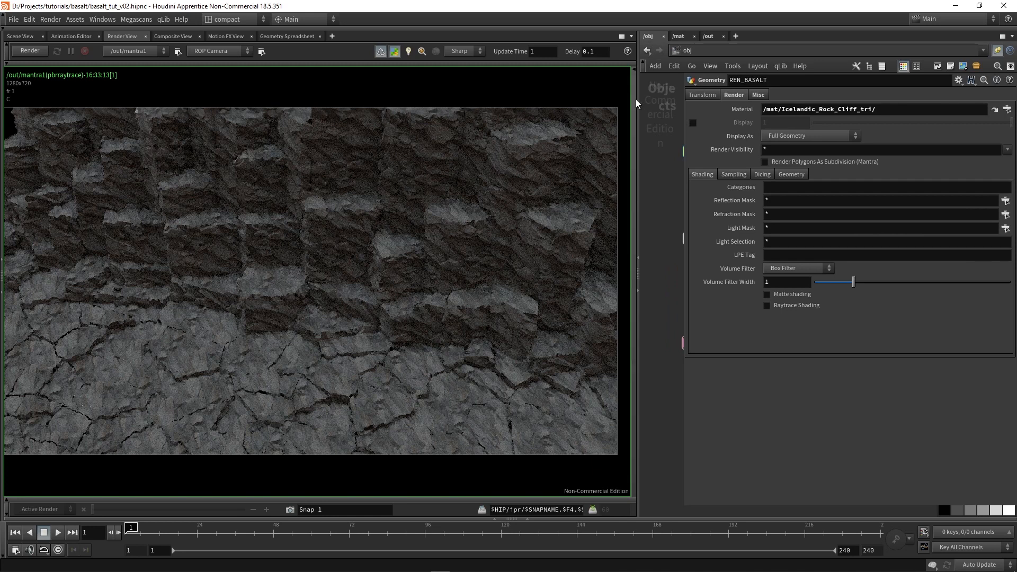
drag(637, 104, 437, 106)
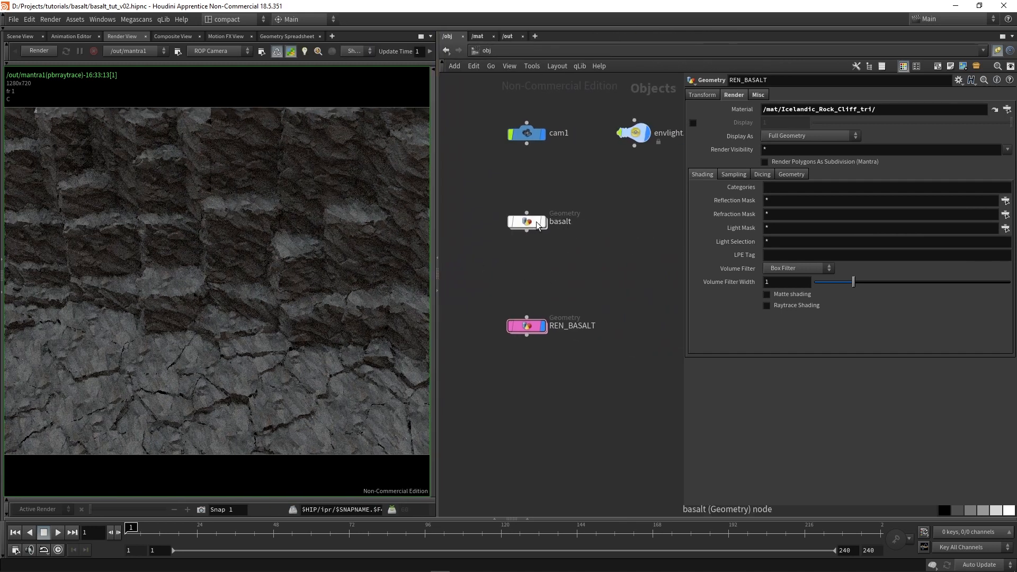
double_click(538, 225)
click(20, 36)
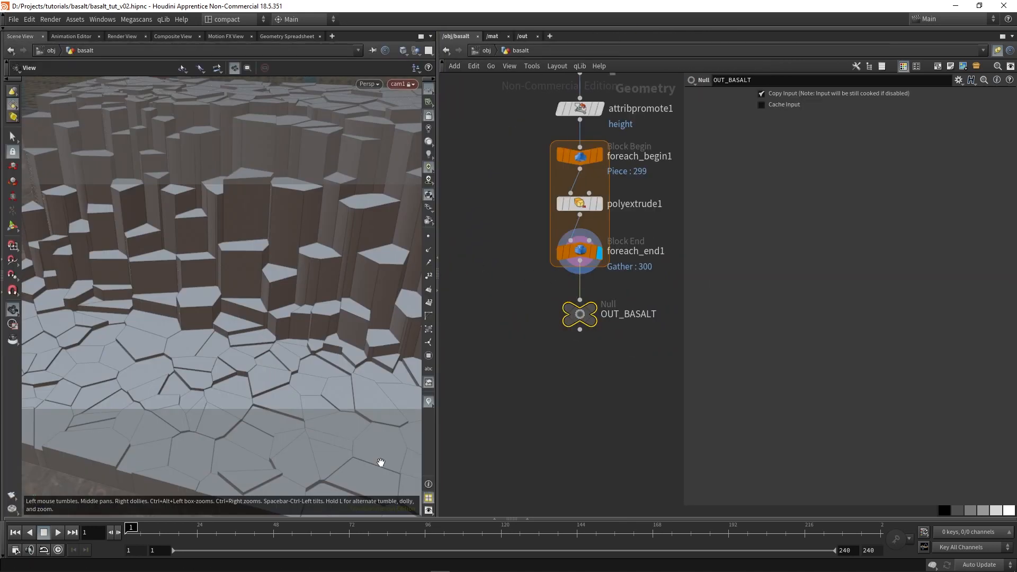
scroll(233, 321, down, 2)
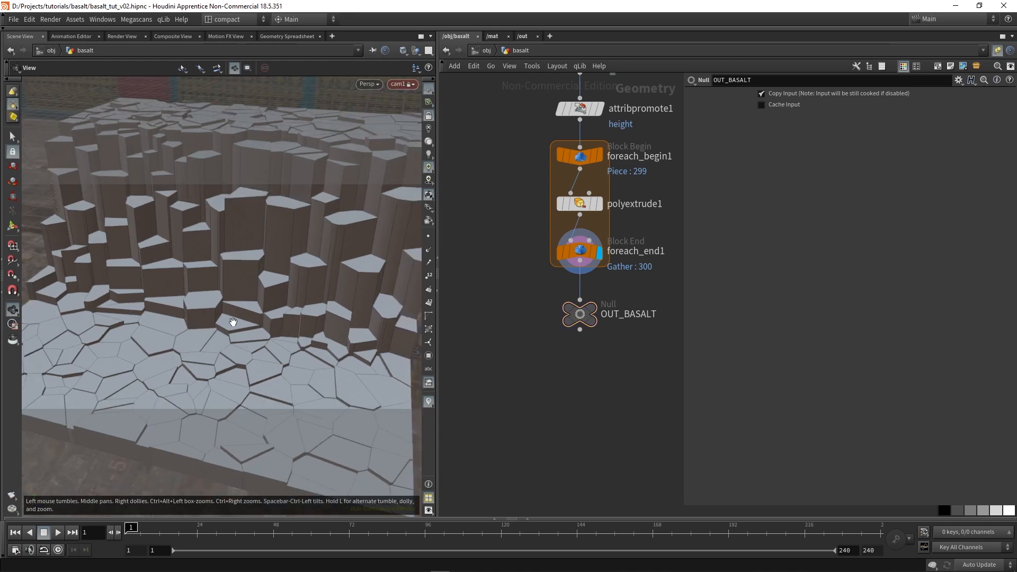
scroll(233, 321, up, 2)
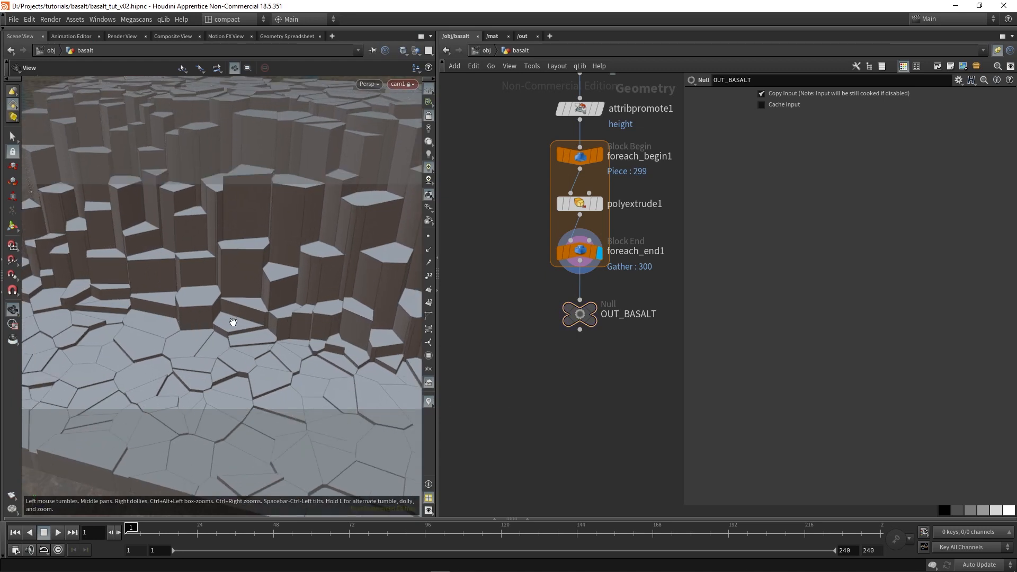
Step: Release the view from the camera and examine the extruded basalt columns from several angles
click(429, 117)
scroll(258, 299, down, 5)
mouse_move(266, 300)
mouse_down()
mouse_move(309, 306)
mouse_move(272, 283)
mouse_up()
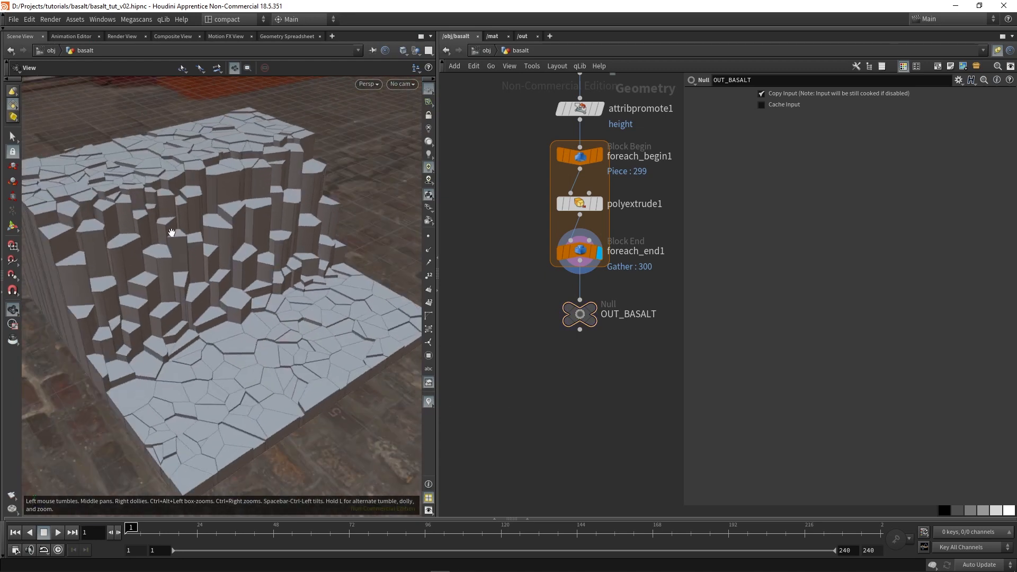
drag(188, 361, 250, 349)
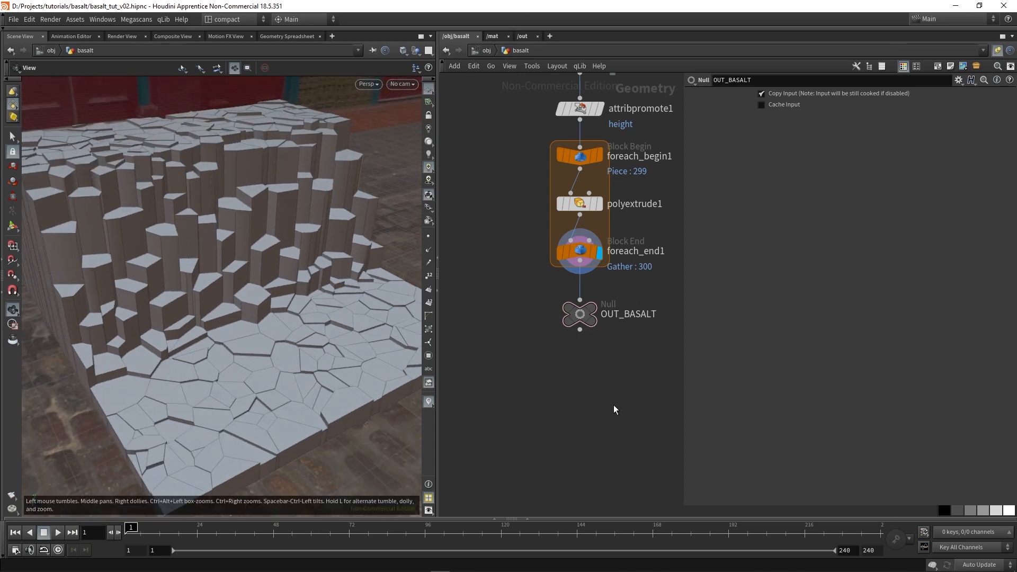
key(p)
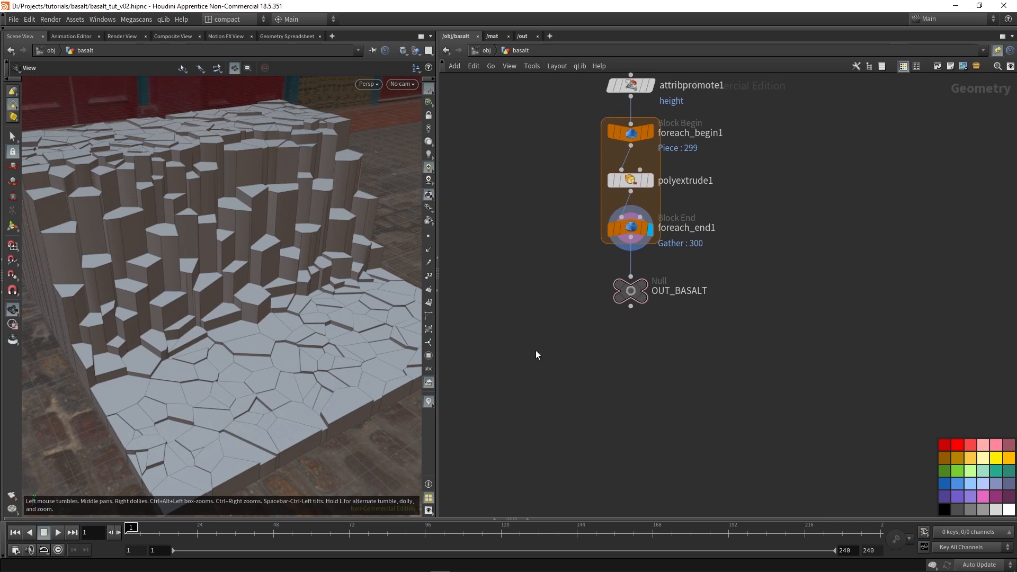
drag(435, 167, 478, 166)
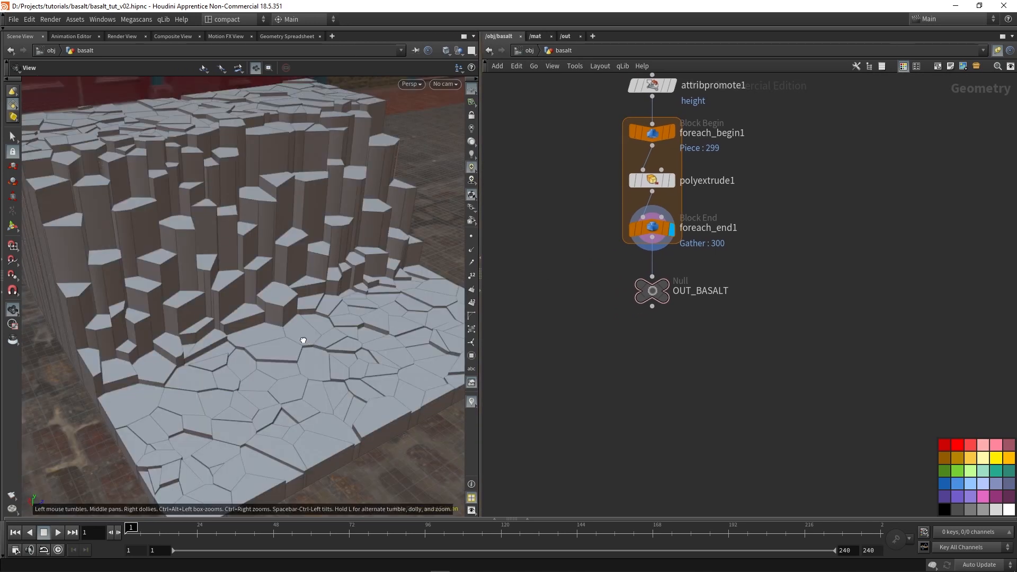
drag(303, 340, 354, 312)
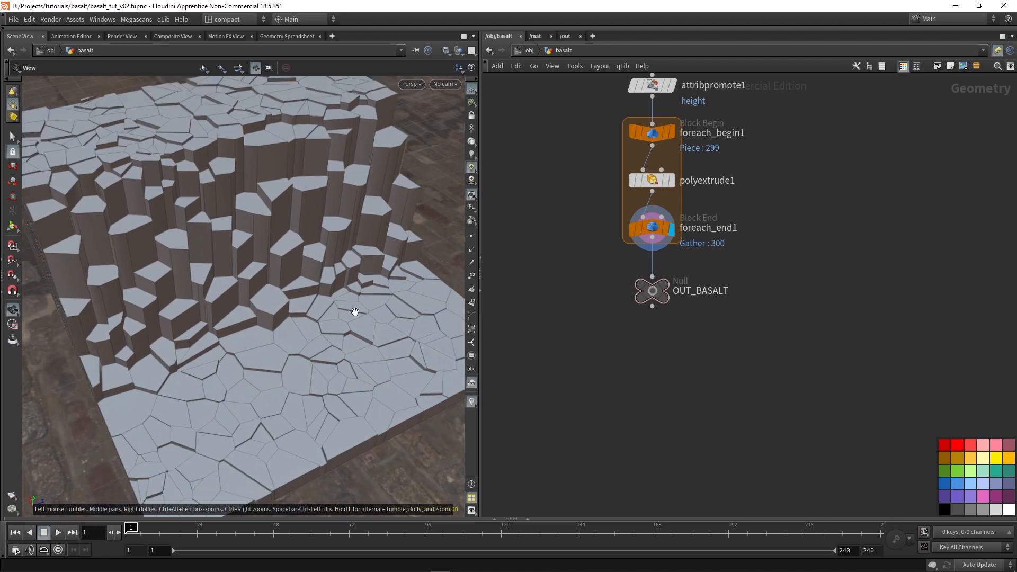
drag(225, 375, 240, 351)
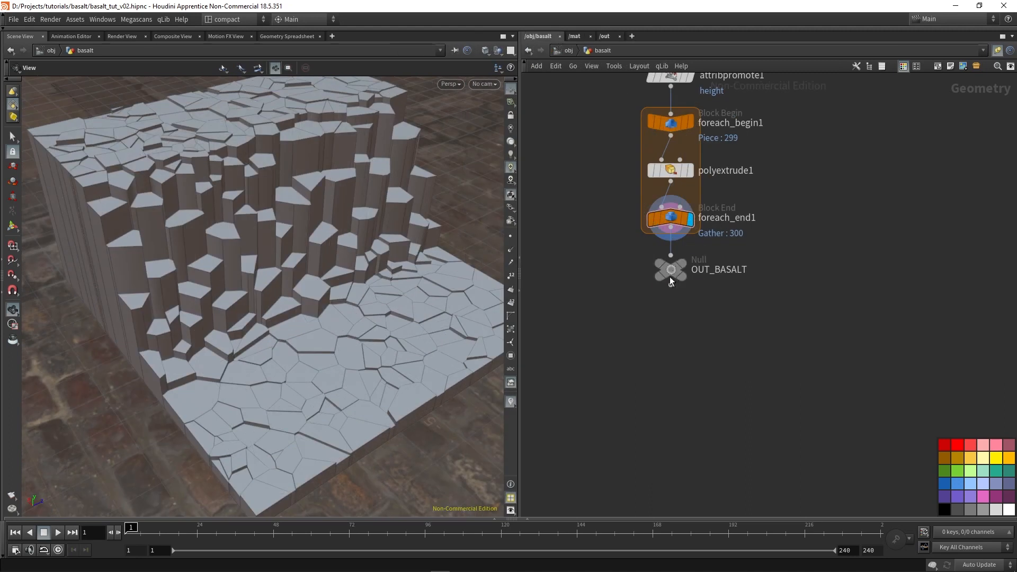
Step: Insert a Labs Voxel Mesh node between foreach_end1 and the OUT_BASALT null, and display its result
drag(671, 274, 675, 491)
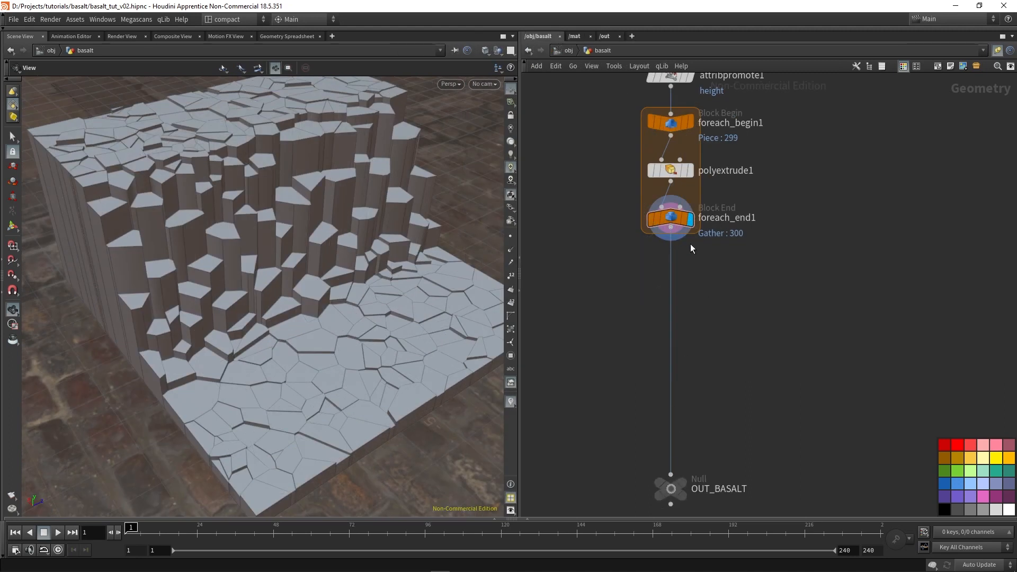
key(Tab)
text(voxel)
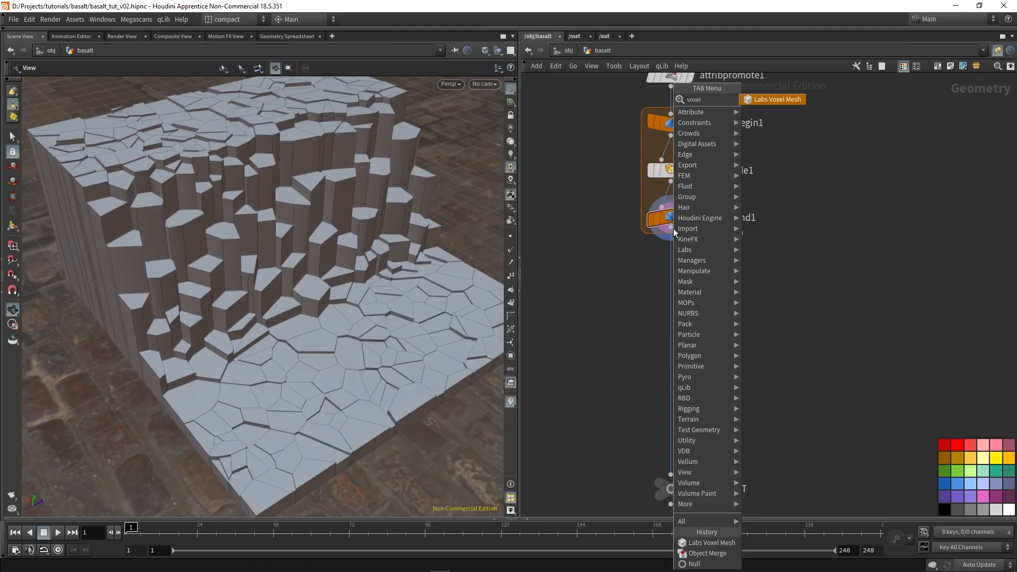
key(Return)
click(675, 270)
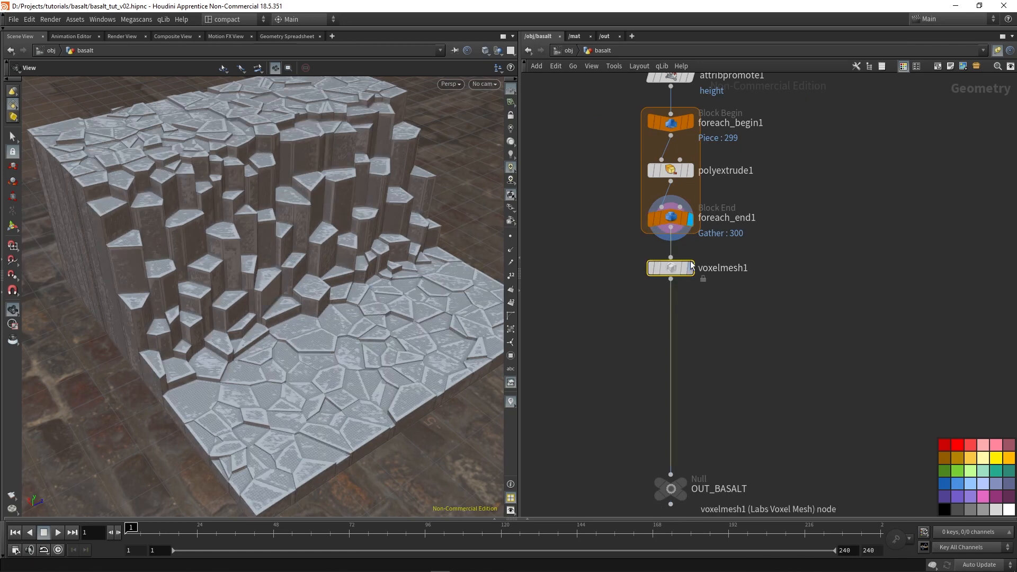
click(690, 267)
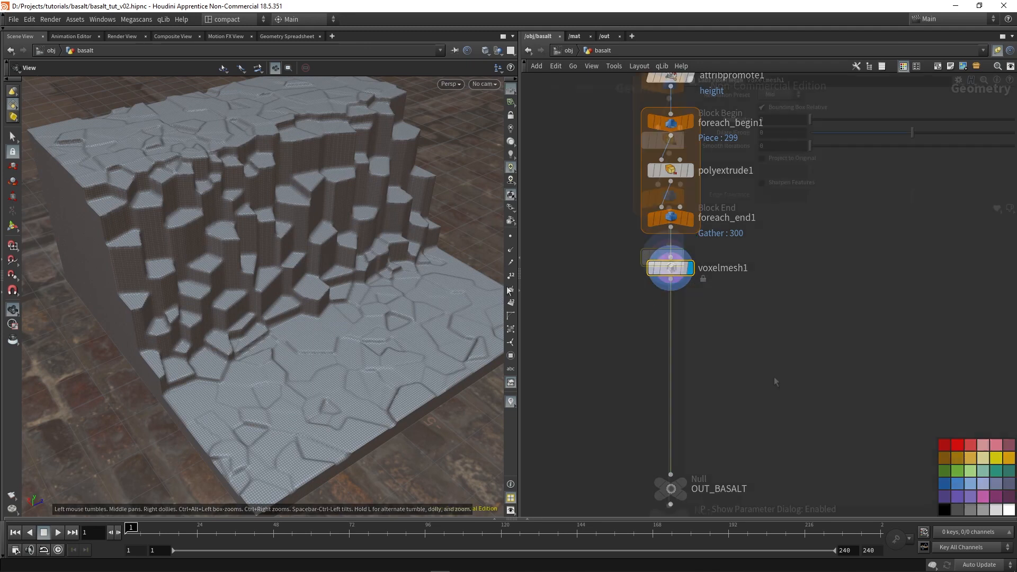
Step: Set the Labs Voxel Mesh node's resolution preset to Custom with a resolution of 0.003
key(p)
middle_drag(625, 370, 530, 333)
drag(519, 199, 476, 200)
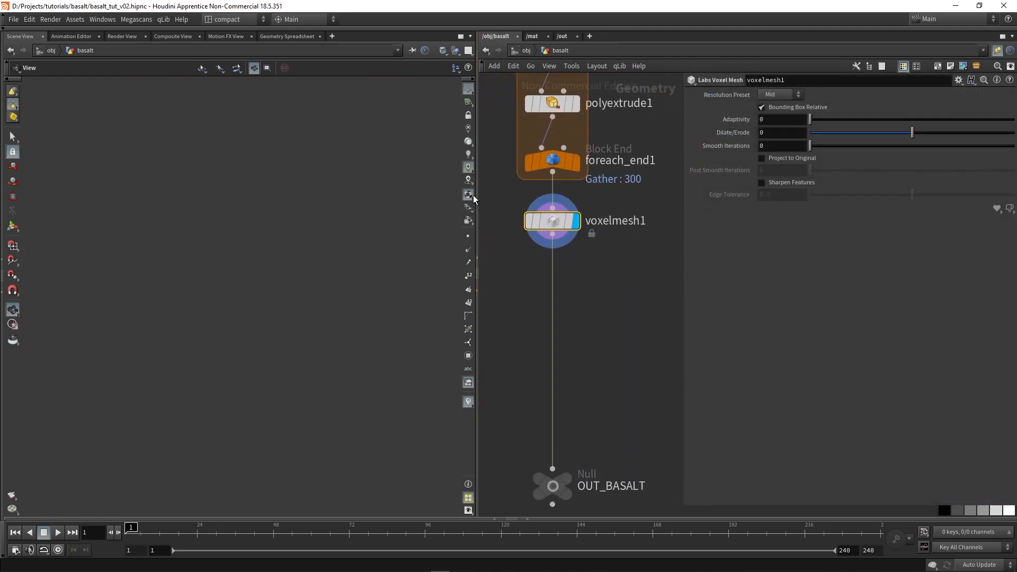
click(779, 94)
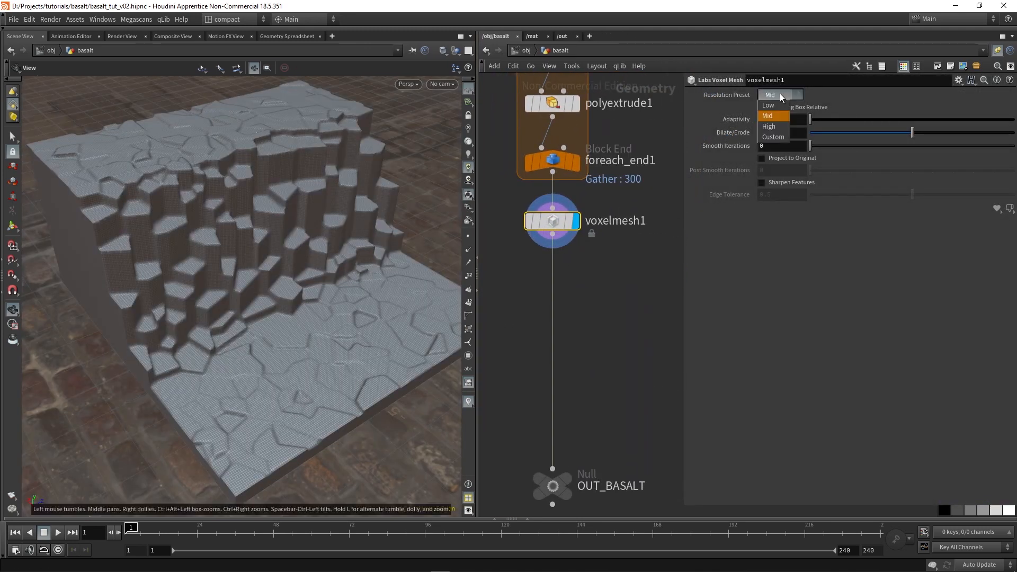
click(773, 137)
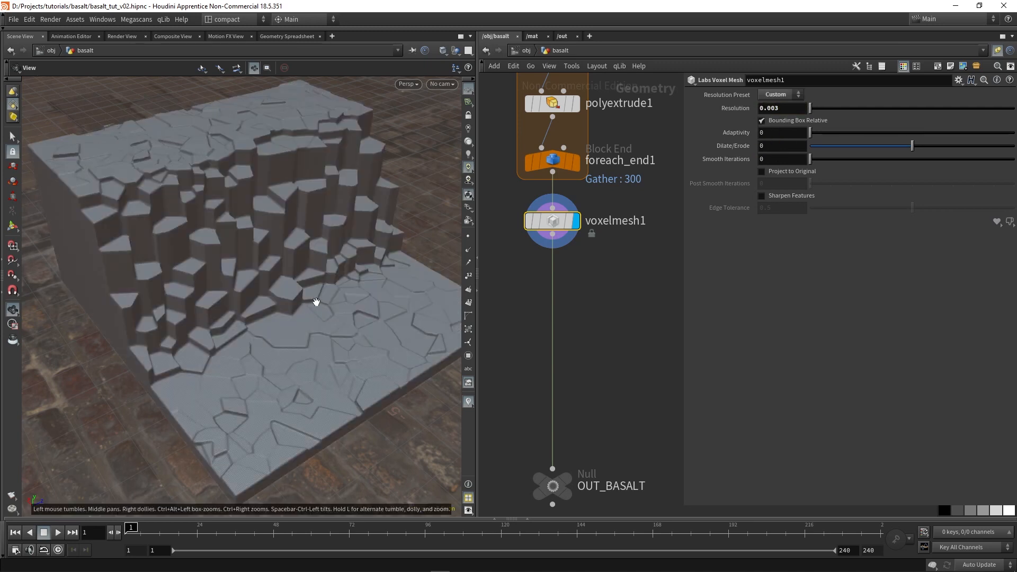
Step: Examine the voxelized basalt mesh up close, checking its edges, gaps and density in shaded and wireframe display
drag(231, 302, 185, 306)
right_drag(186, 306, 323, 311)
middle_drag(322, 310, 291, 287)
drag(236, 303, 257, 265)
key(shift+w)
mouse_move(159, 261)
right_down()
mouse_move(349, 225)
mouse_move(193, 270)
right_up()
drag(193, 270, 242, 232)
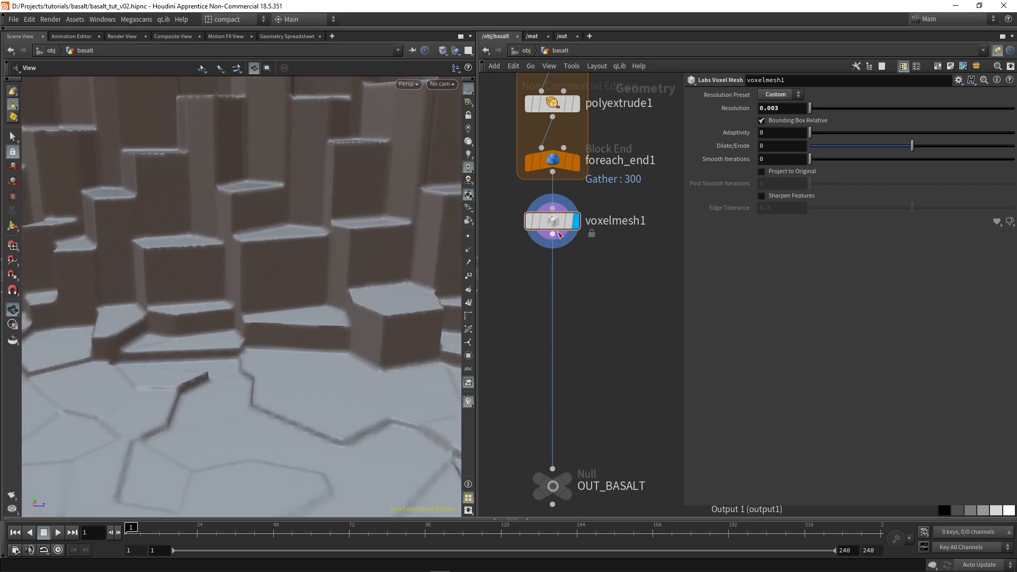
Step: Add a Smooth node and a Normal node below voxelmesh1, display the Normal node and check the smoothed mesh with and without wireframe
key(Tab)
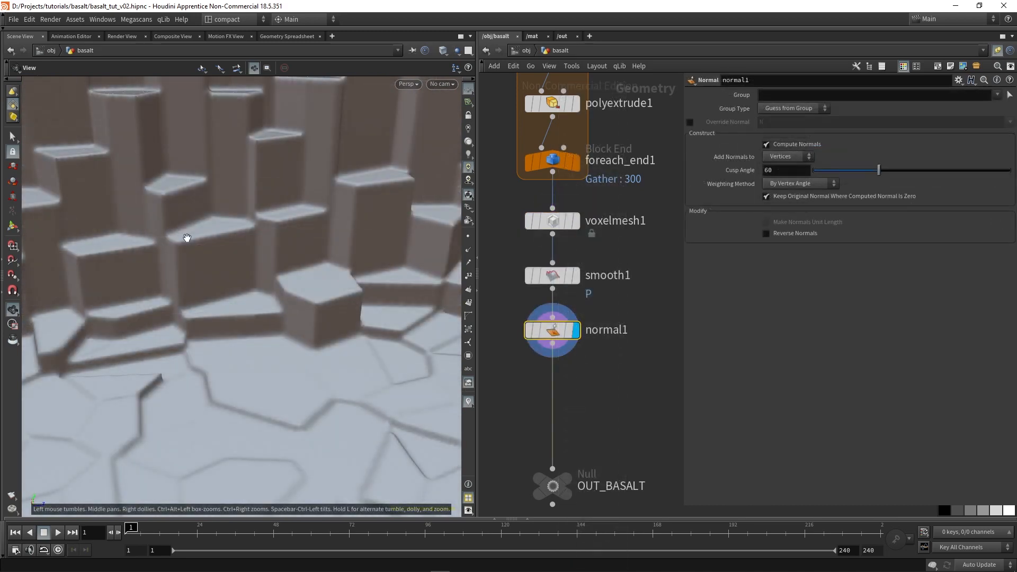
key(shift+w)
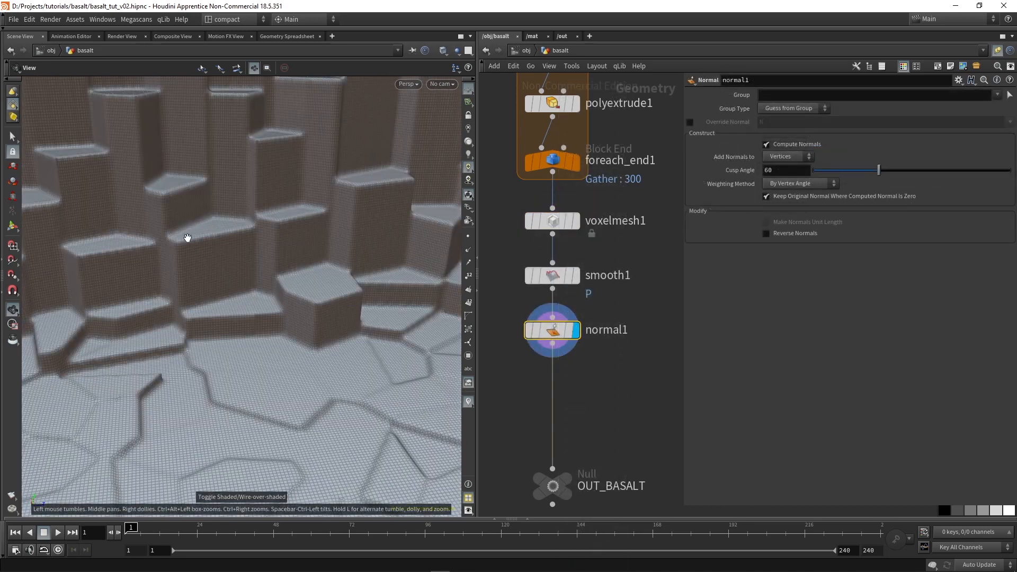
mouse_move(197, 250)
right_down()
mouse_move(309, 223)
mouse_move(180, 251)
right_up()
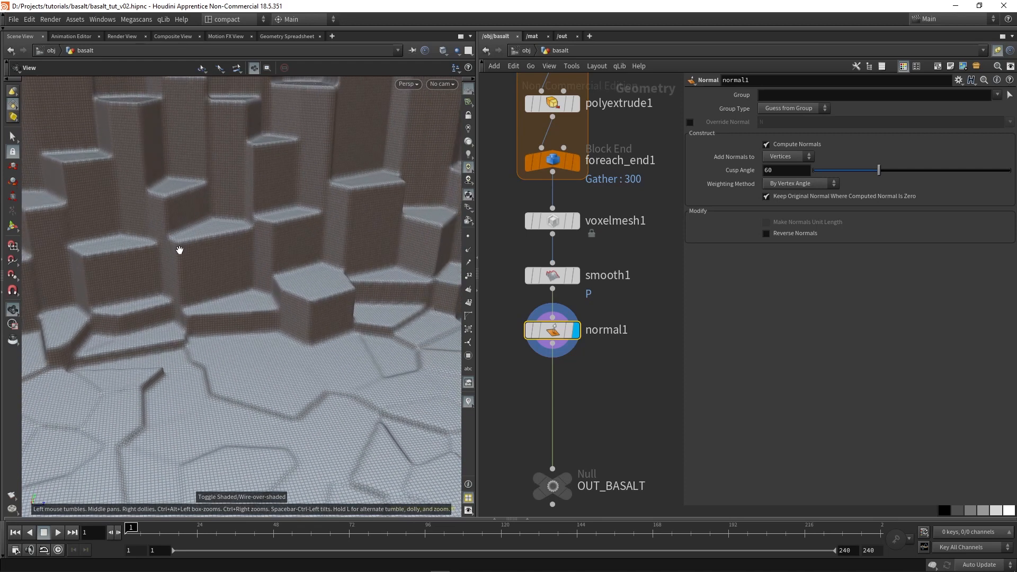
key(shift+w)
right_drag(305, 280, 268, 291)
Step: Insert a Labs Triplanar Displace node between normal1 and the OUT_BASALT null, and display its result
middle_drag(579, 369, 556, 269)
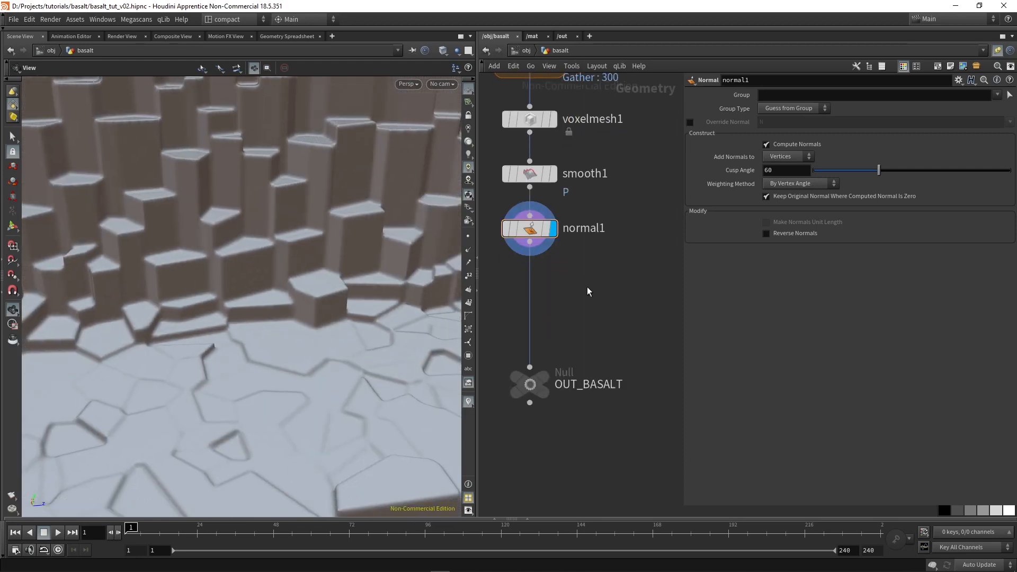
key(Tab)
text(tri)
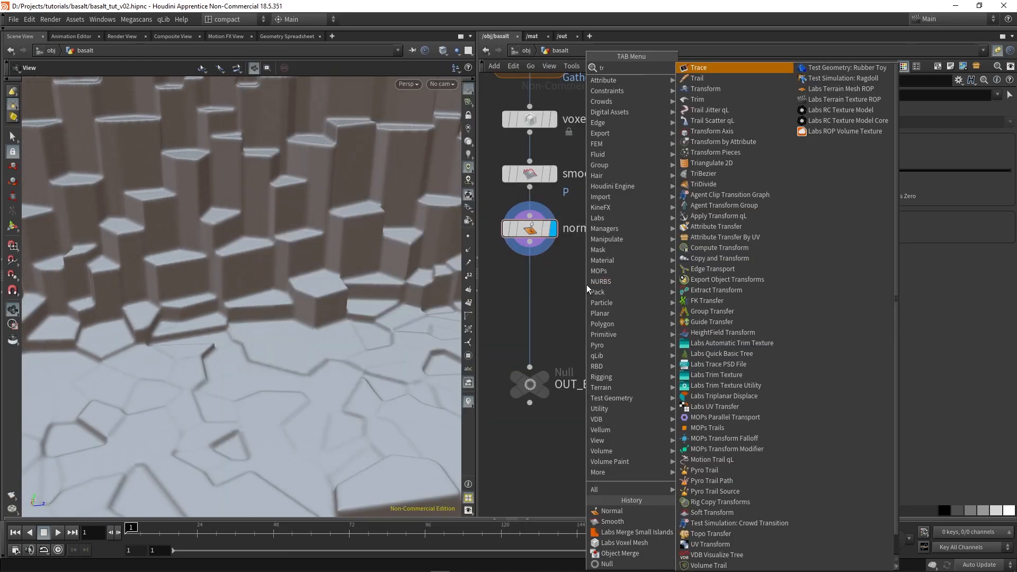
key(Up)
key(Up)
key(Return)
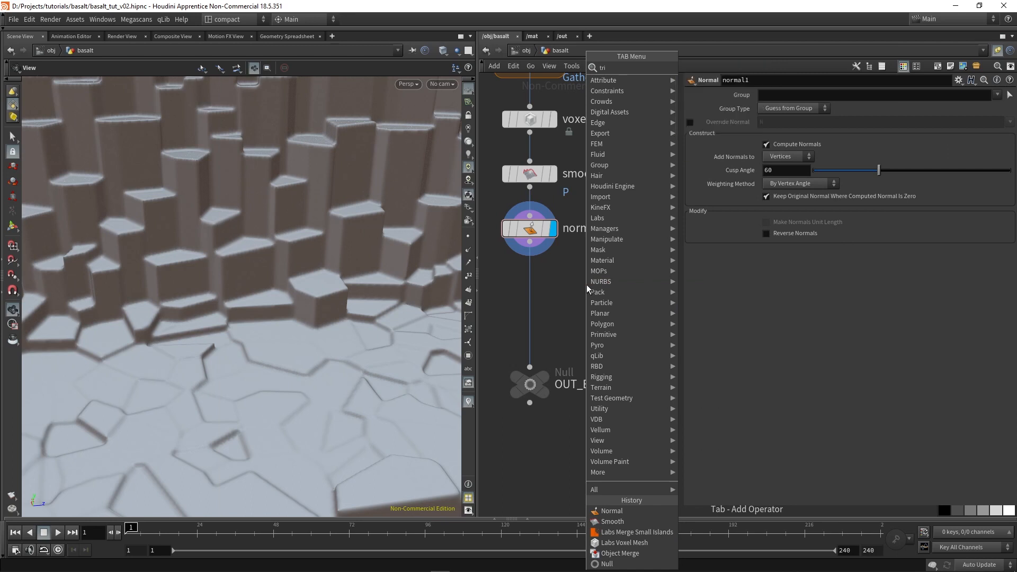
click(531, 298)
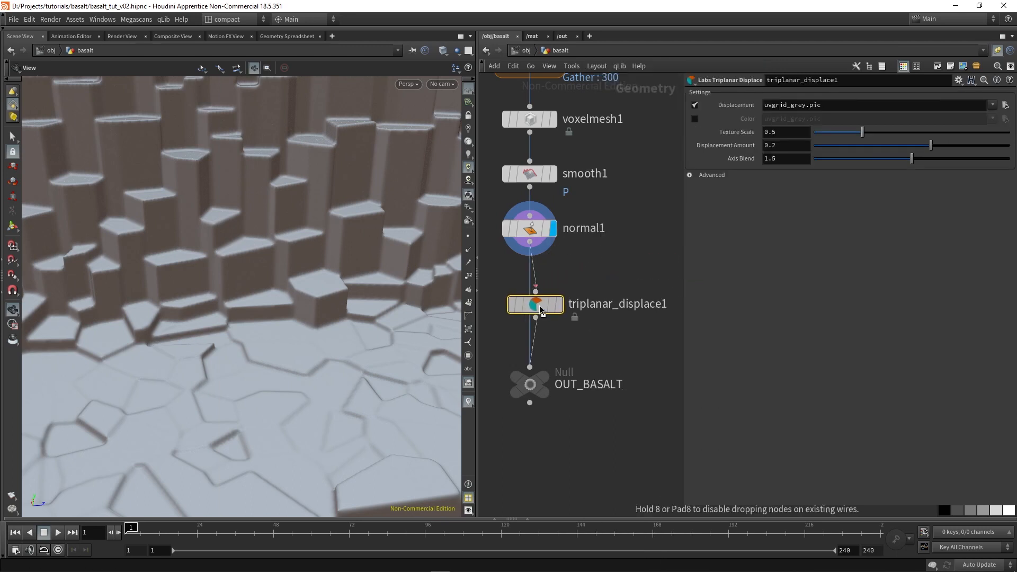
click(554, 305)
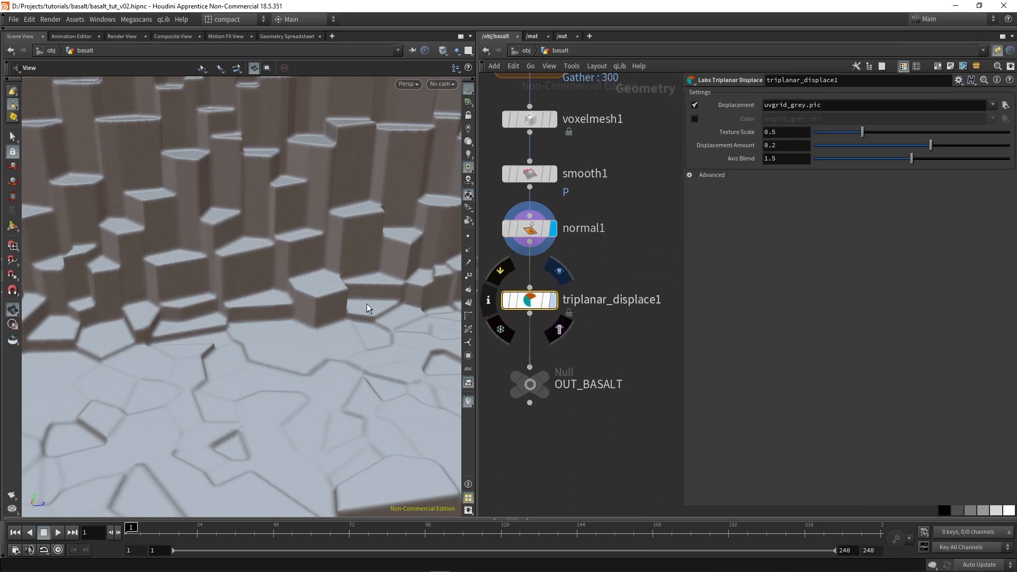
Step: Examine the basalt surface displaced with the default grid texture, up close and from a distance
drag(256, 361, 256, 411)
middle_drag(256, 411, 182, 331)
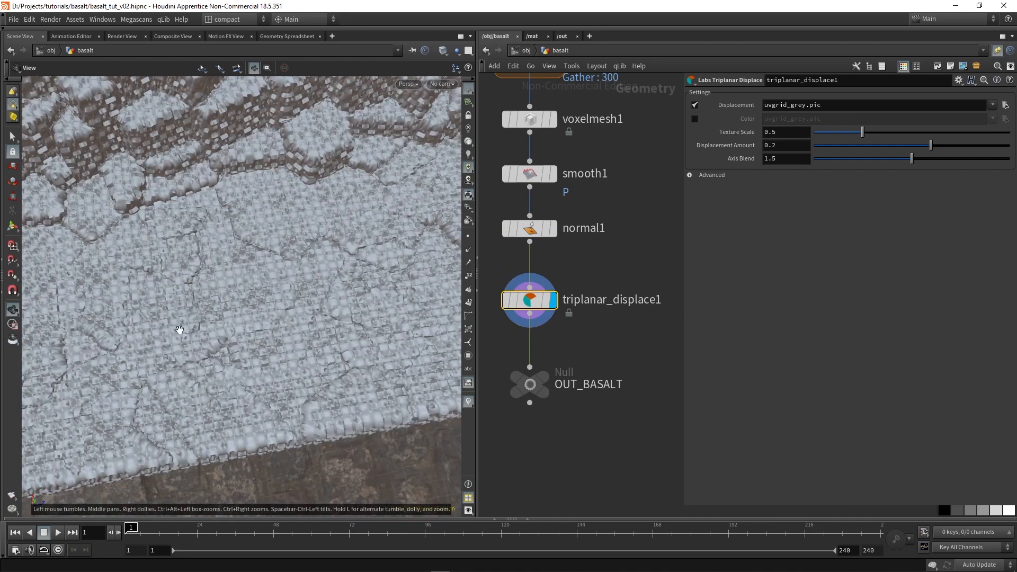
right_drag(182, 331, 256, 342)
drag(256, 343, 203, 293)
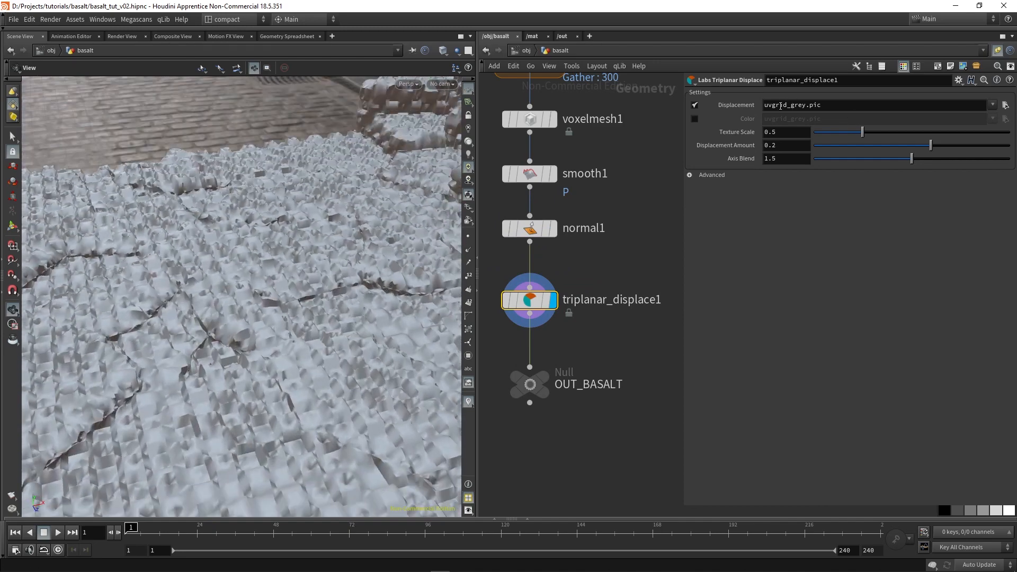
drag(254, 263, 172, 255)
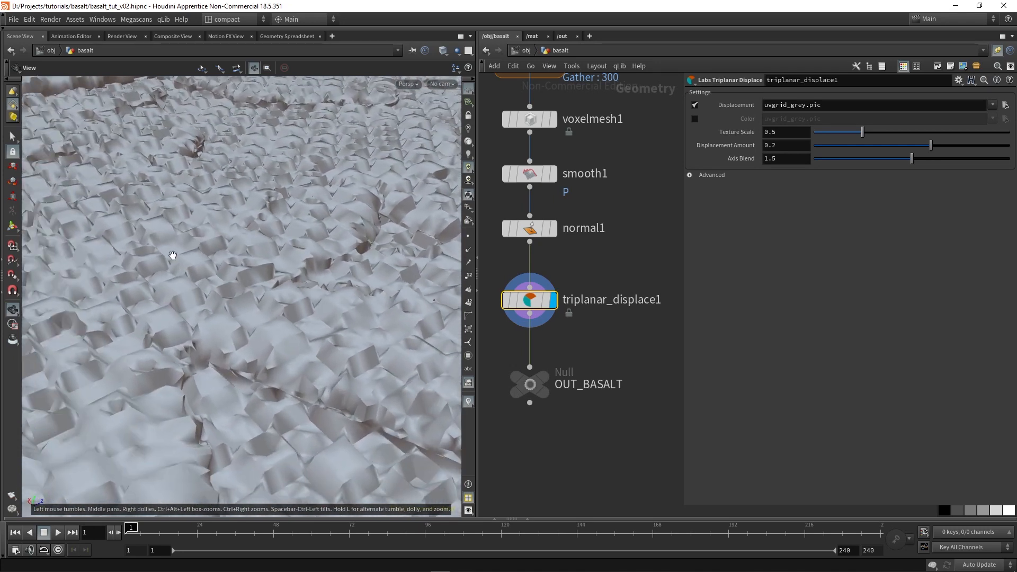
right_drag(239, 233, 250, 313)
drag(250, 313, 233, 274)
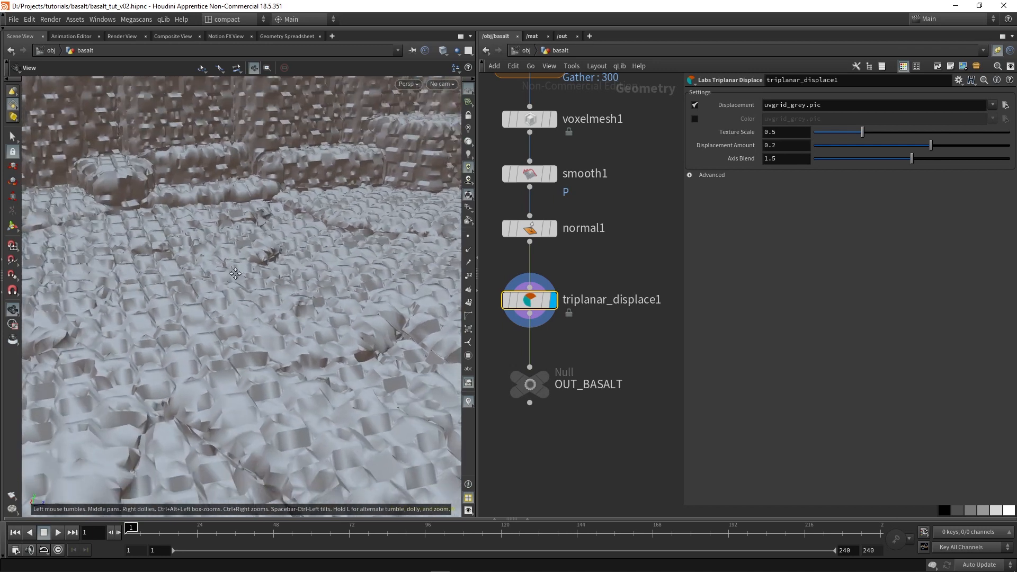
right_drag(233, 274, 157, 277)
Step: Insert a Subdivide node between normal1 and triplanar_displace1
click(545, 249)
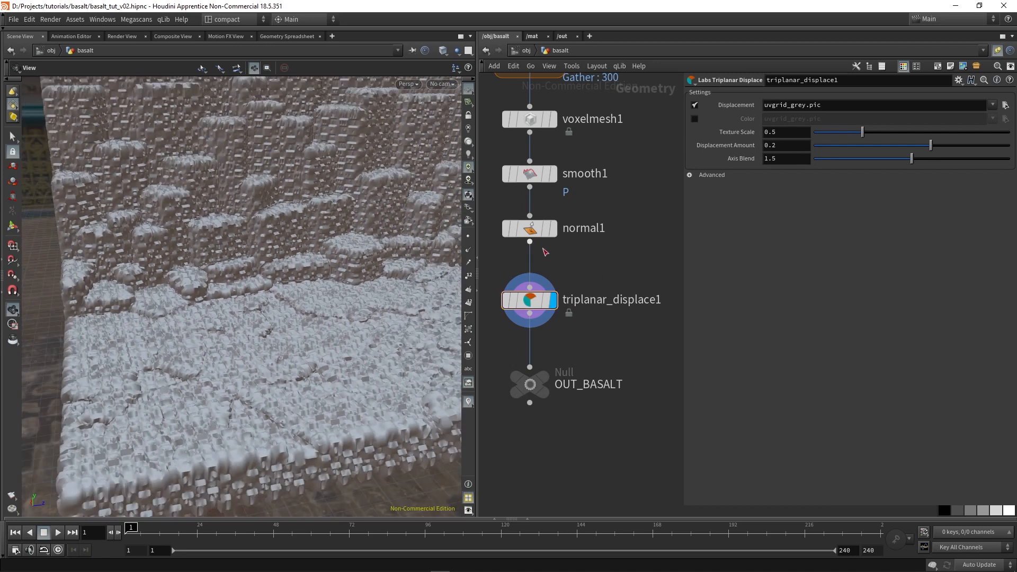
key(Tab)
text(subd)
key(Return)
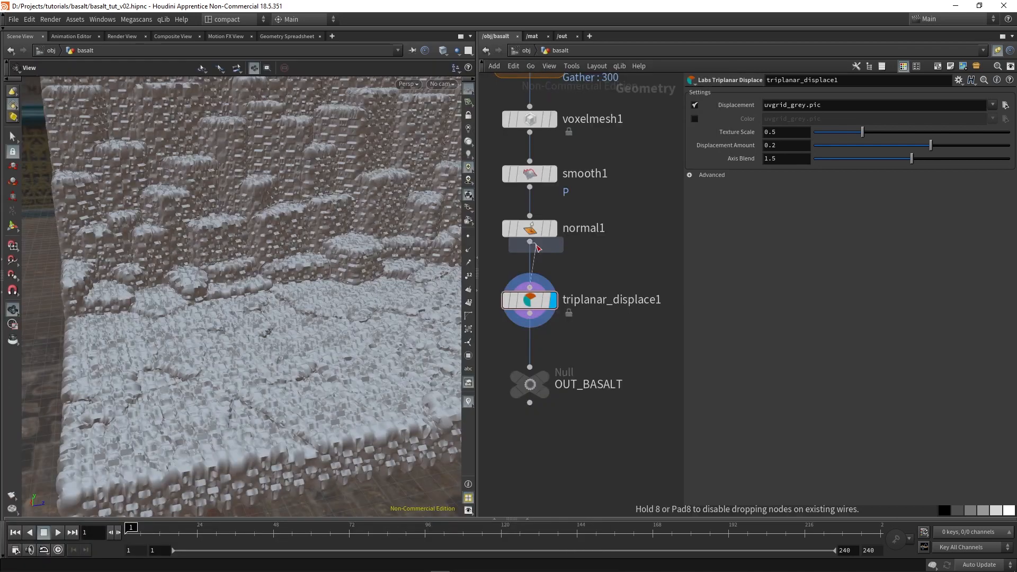
click(534, 265)
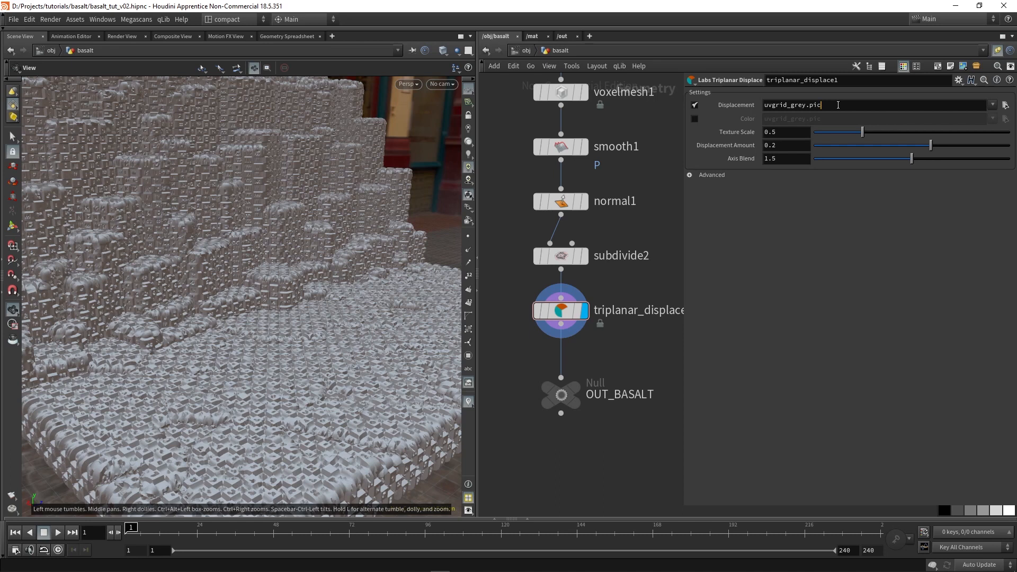
Step: Set the triplanar node's displacement texture to the rock_jagged ucdmcawdy_4K_Displacement.rat map and its displacement amount to 0.05
key(ctrl+a)
key(ctrl+v)
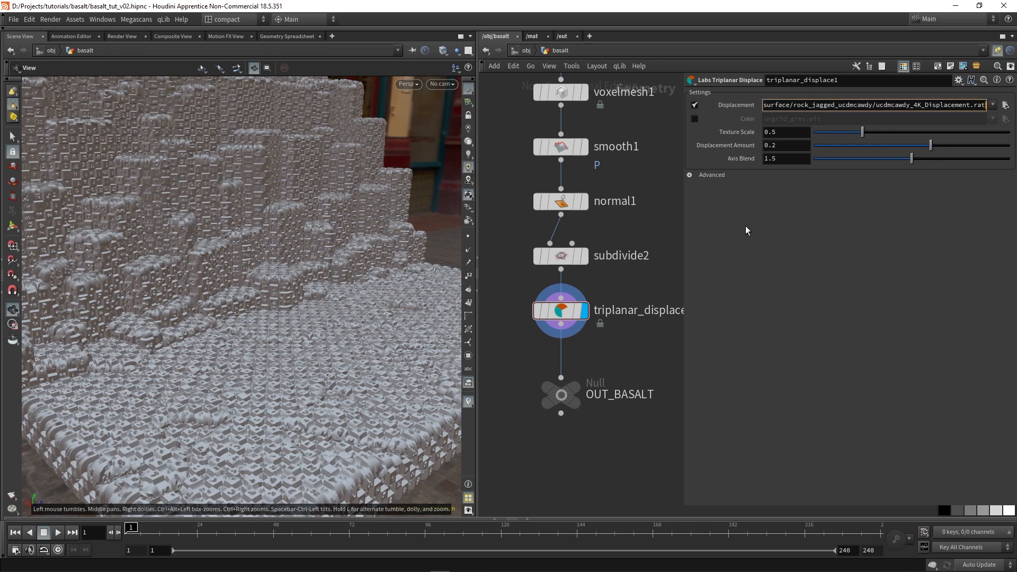
key(Return)
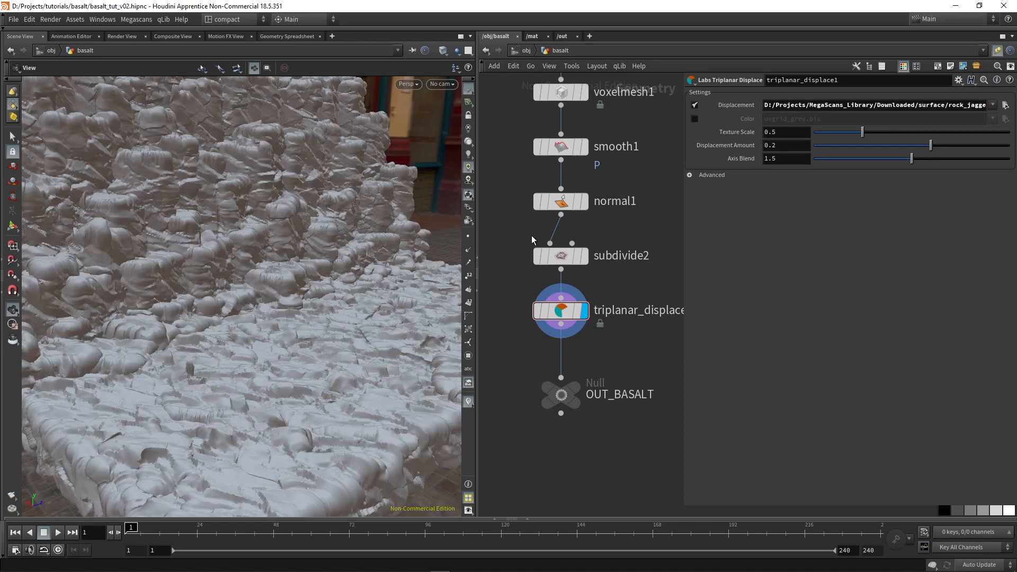
drag(261, 295, 214, 304)
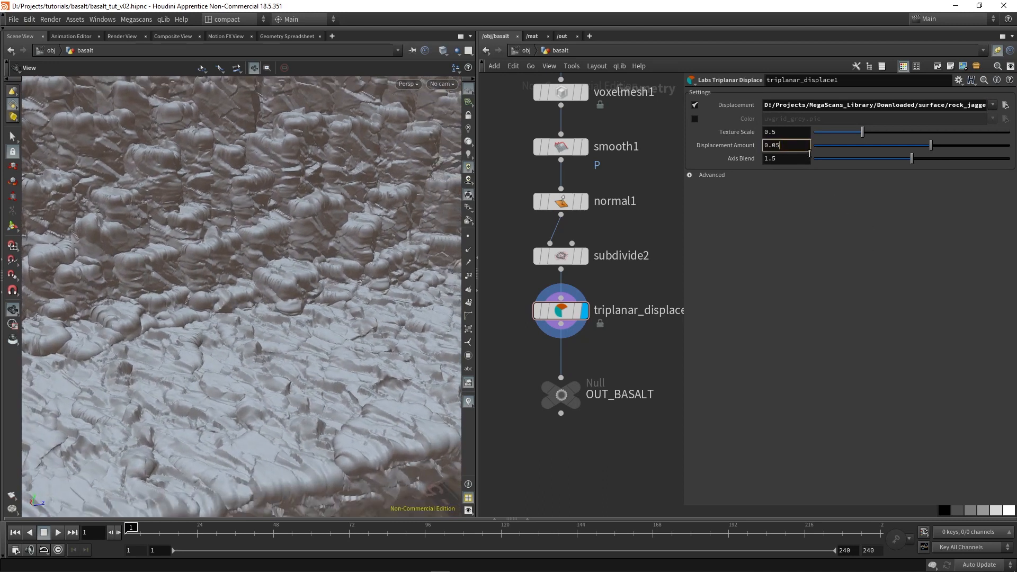
scroll(267, 312, up, 10)
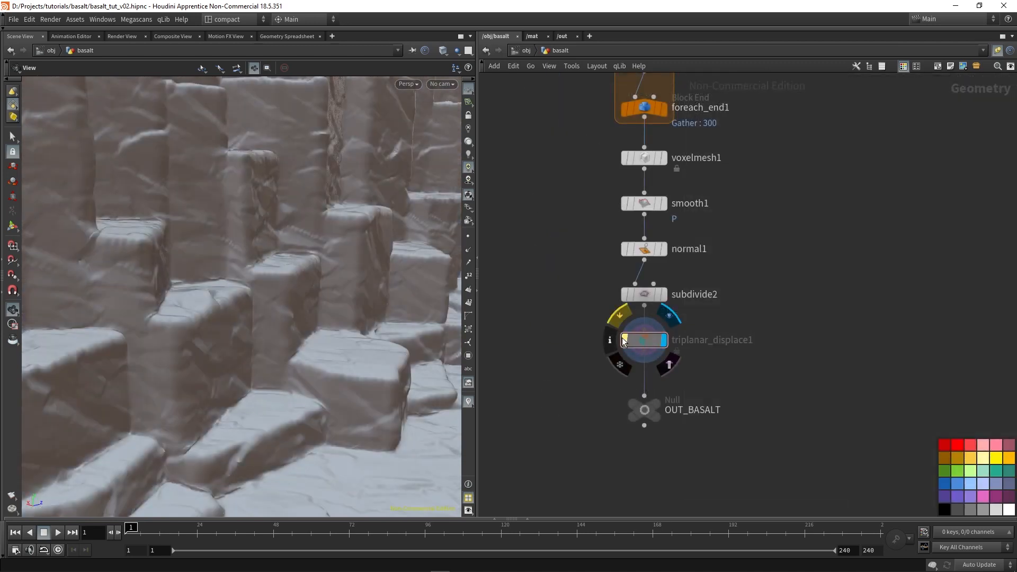
Step: Compare the basalt columns with triplanar_displace1 bypassed and active, checking the rock detail on edges and faces
click(622, 338)
click(621, 338)
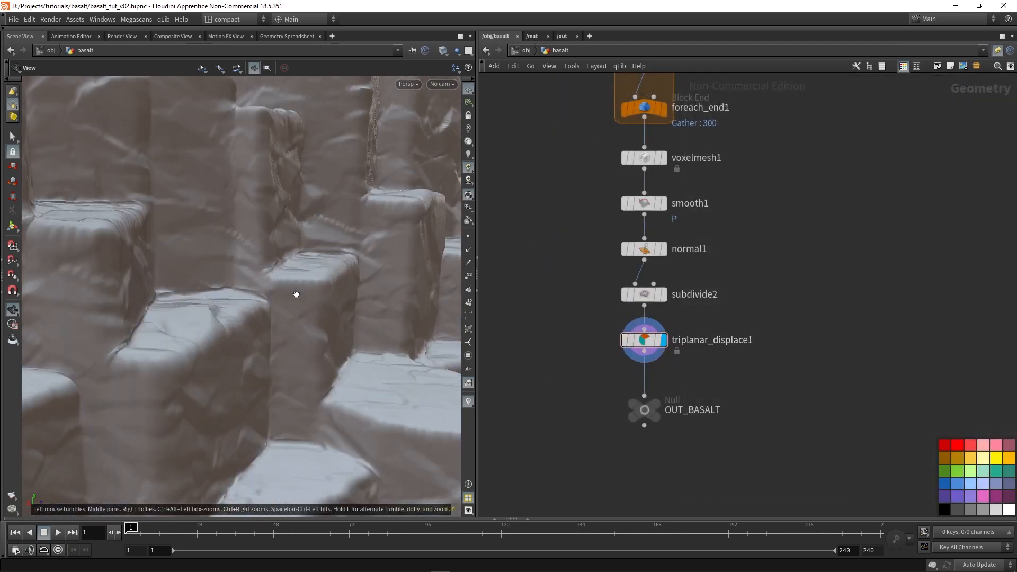
drag(295, 291, 325, 306)
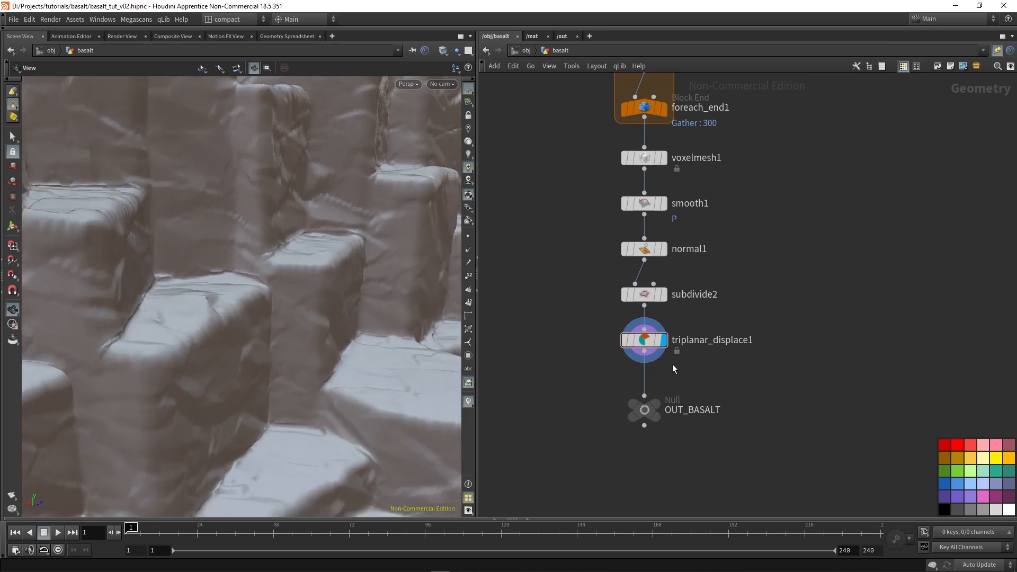
click(625, 339)
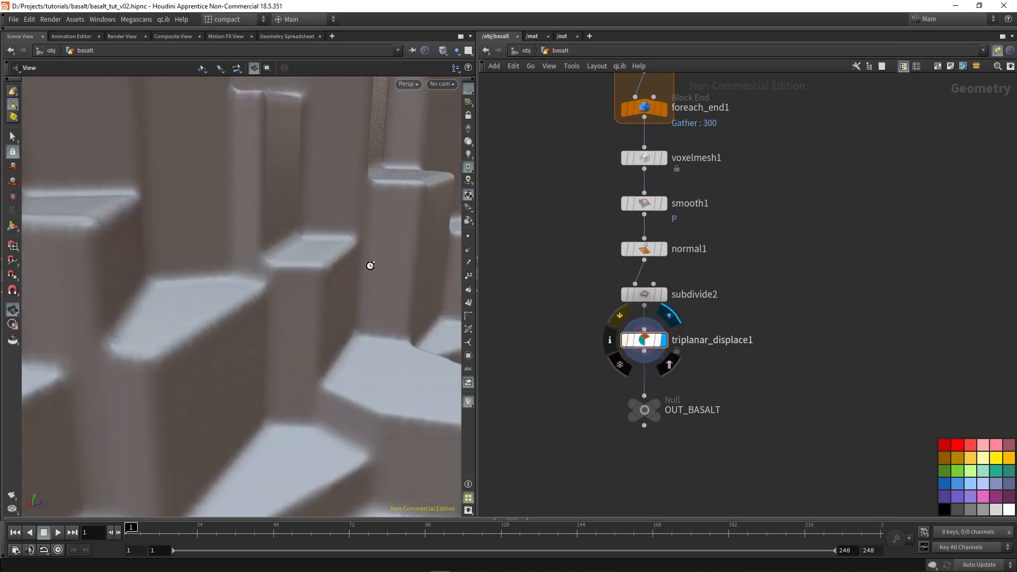
drag(368, 263, 314, 312)
drag(305, 350, 296, 297)
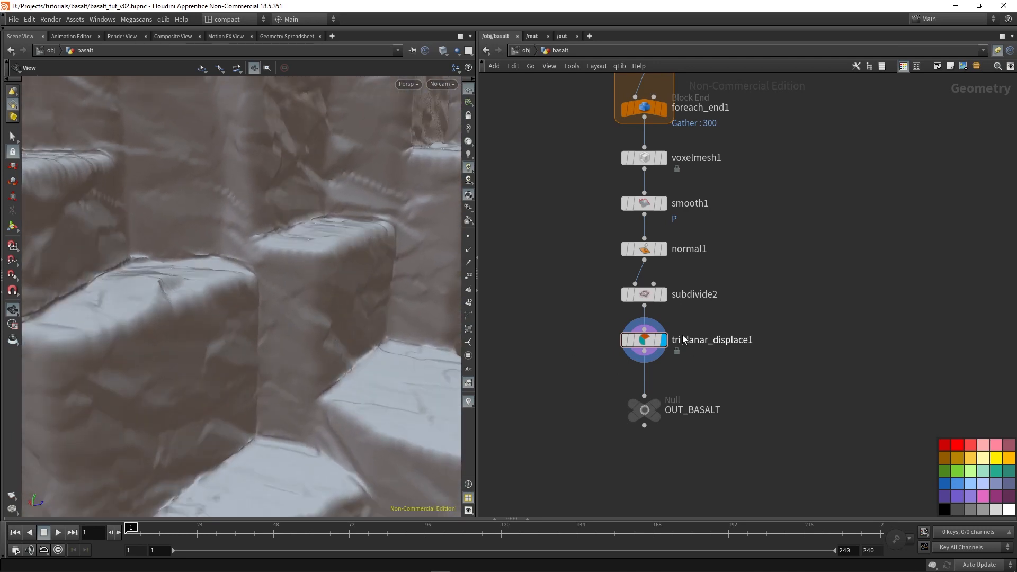
click(630, 341)
click(630, 341)
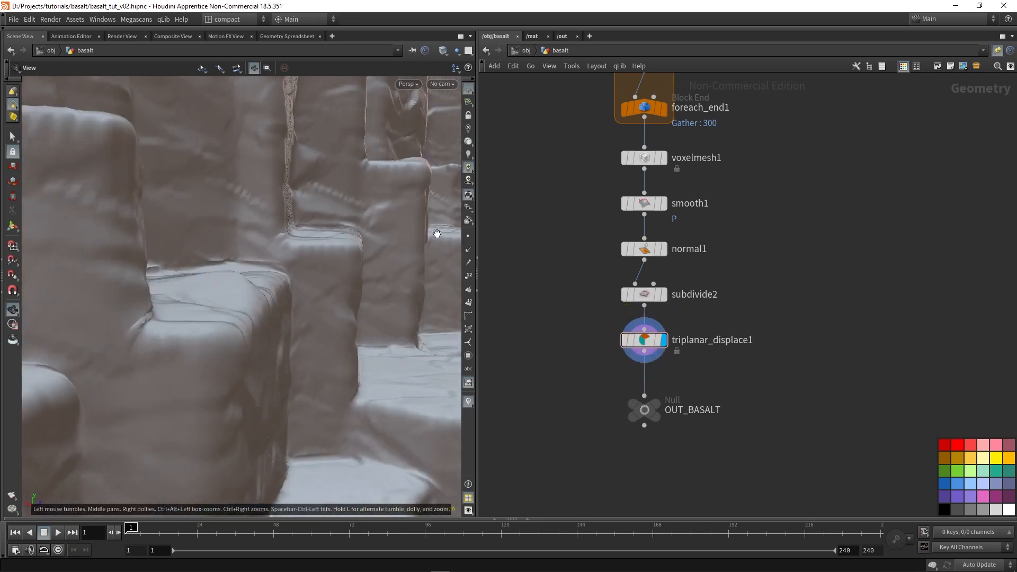
drag(357, 292, 290, 320)
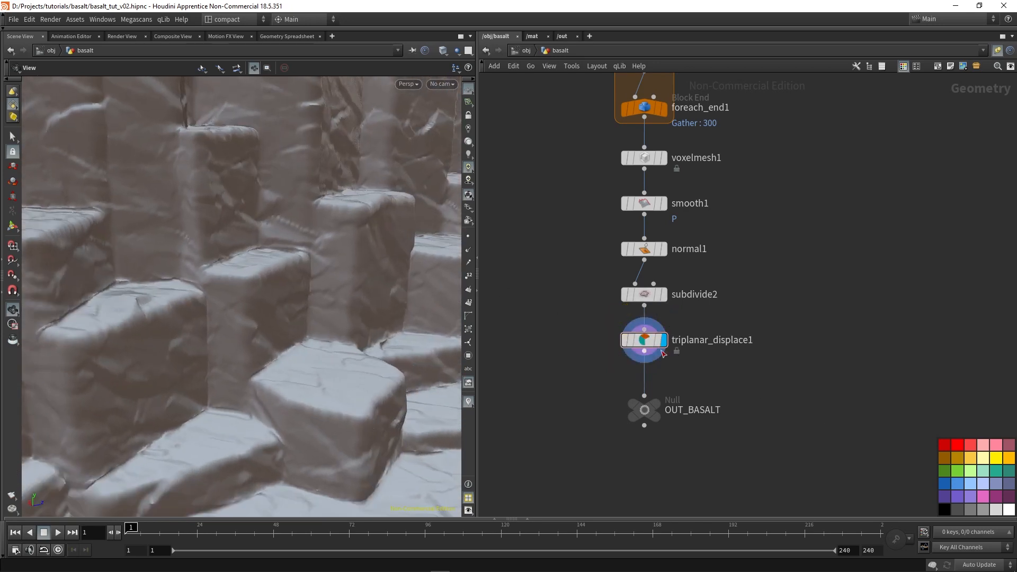
Step: Allow editing of triplanar_displace1's contents and open the pointvop1 network inside it
right_click(644, 345)
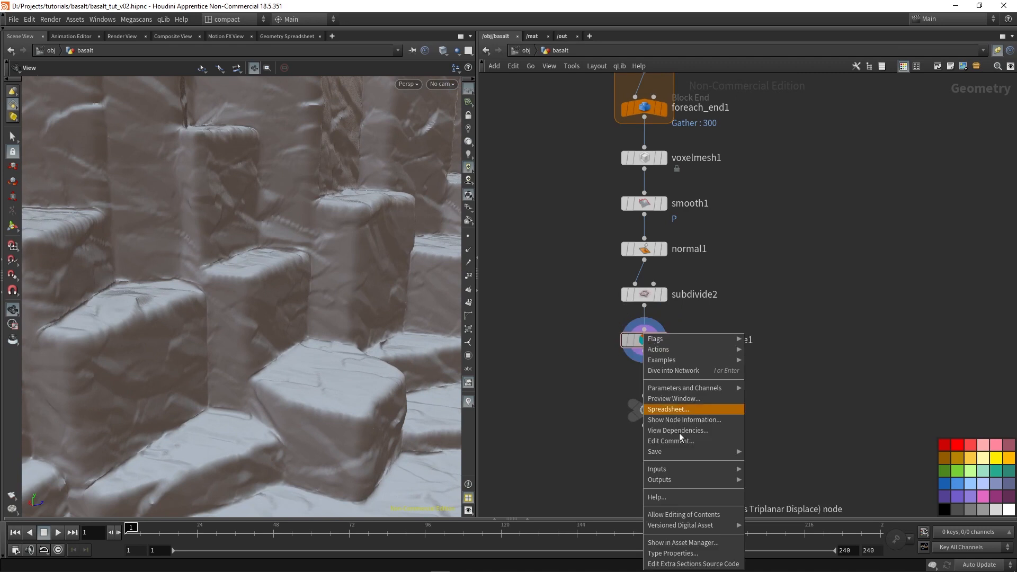
click(681, 513)
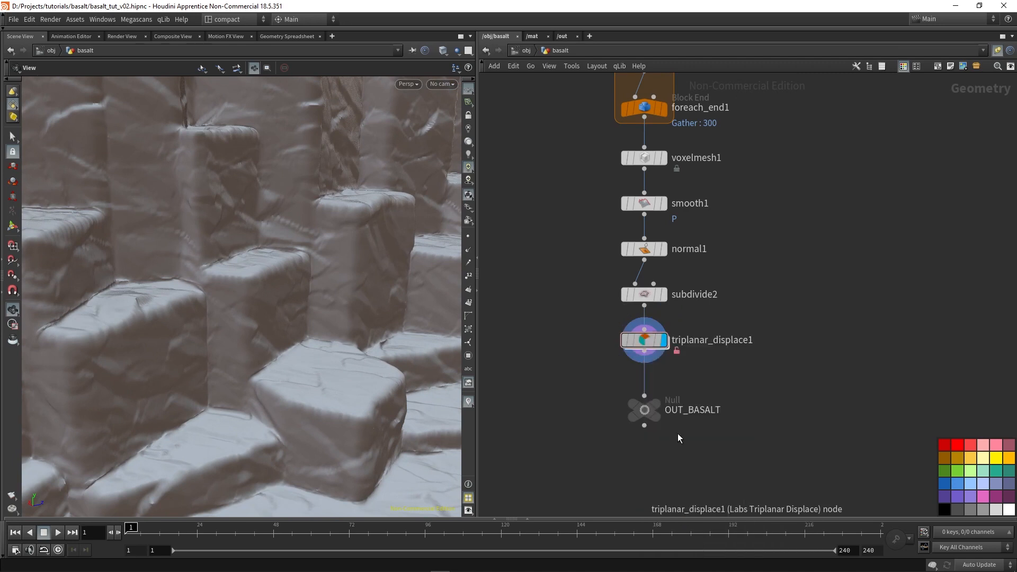
double_click(644, 341)
click(627, 358)
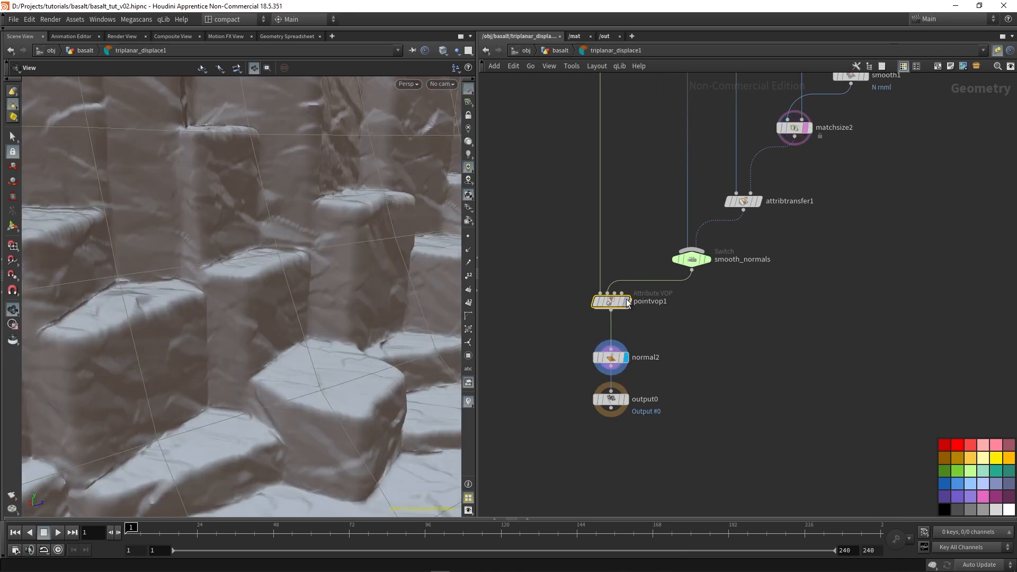
double_click(609, 299)
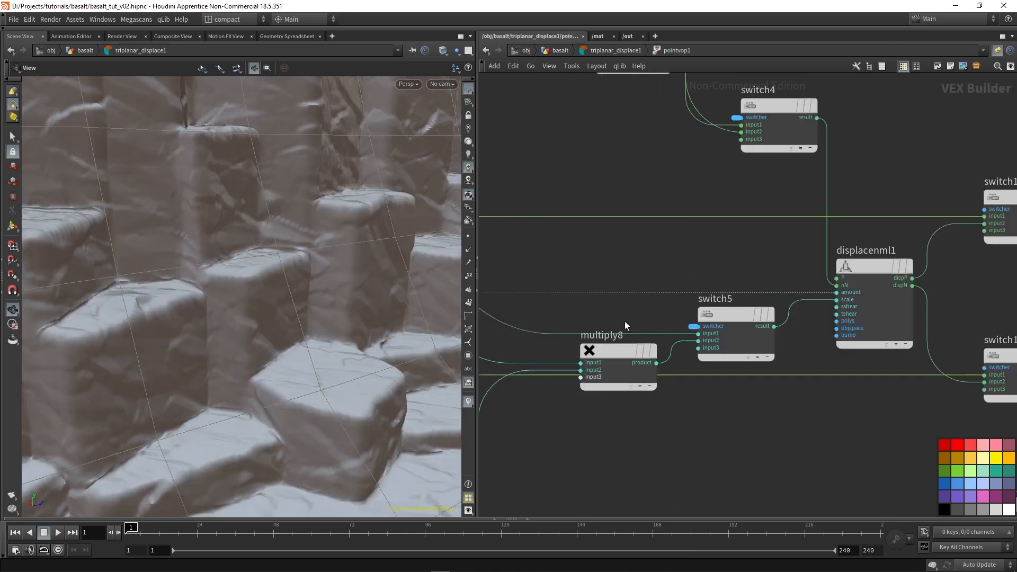
Step: Examine the pointvop1 network around displacenml1, tracing the nodes that feed its amount and scale inputs
scroll(677, 450, down, 3)
scroll(800, 183, down, 2)
scroll(779, 316, down, 4)
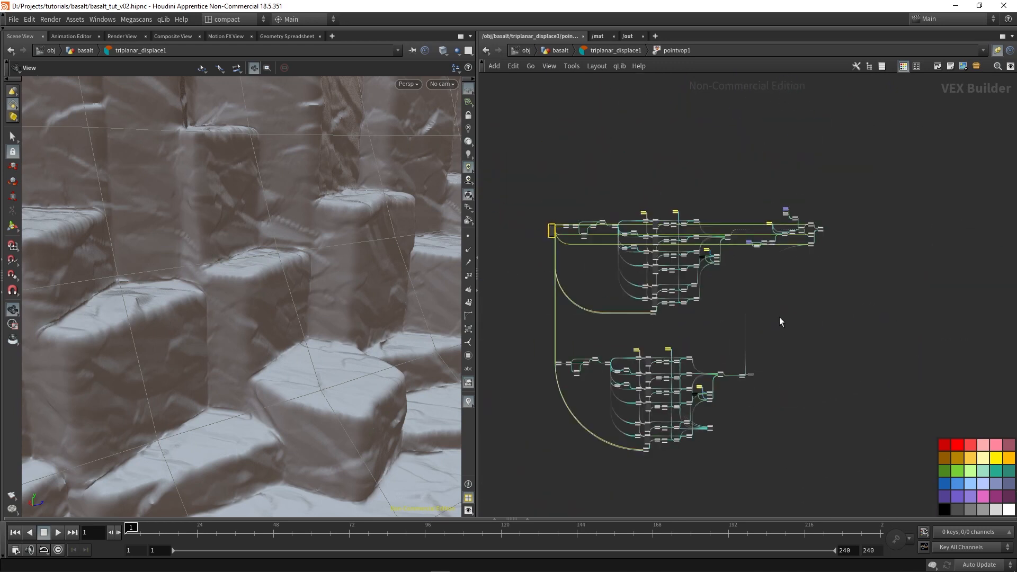
scroll(726, 313, up, 5)
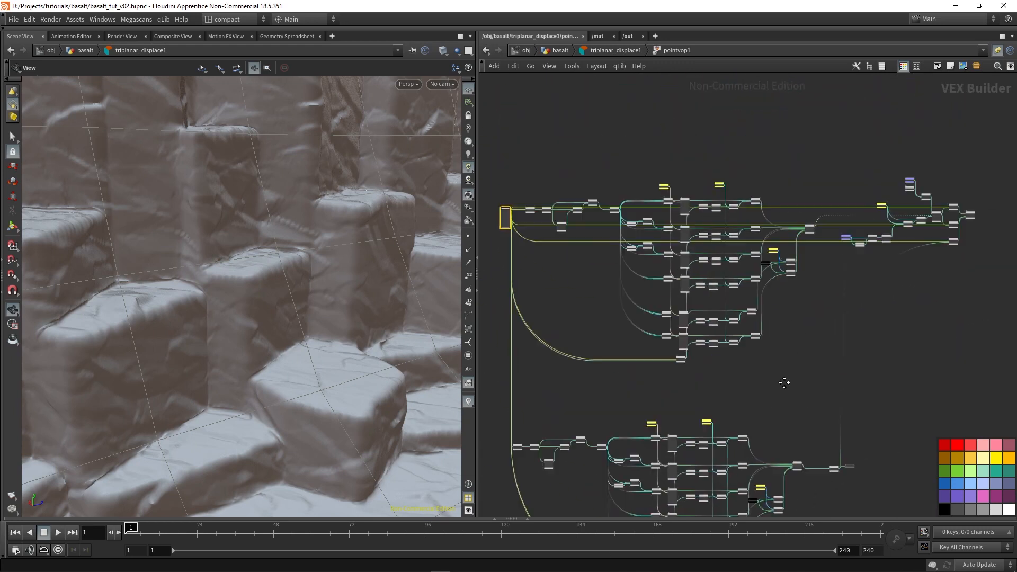
scroll(793, 323, up, 6)
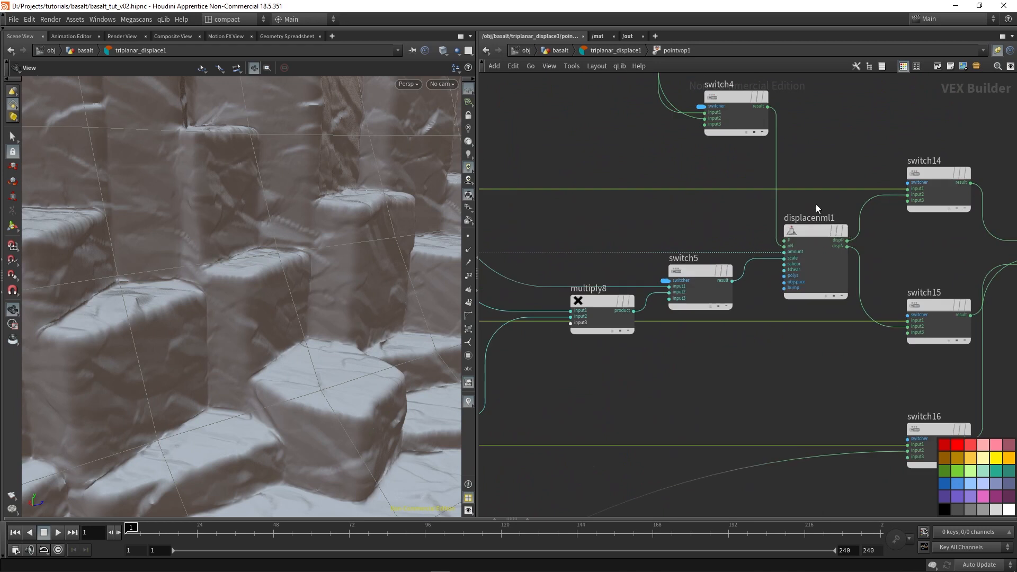
scroll(801, 241, up, 2)
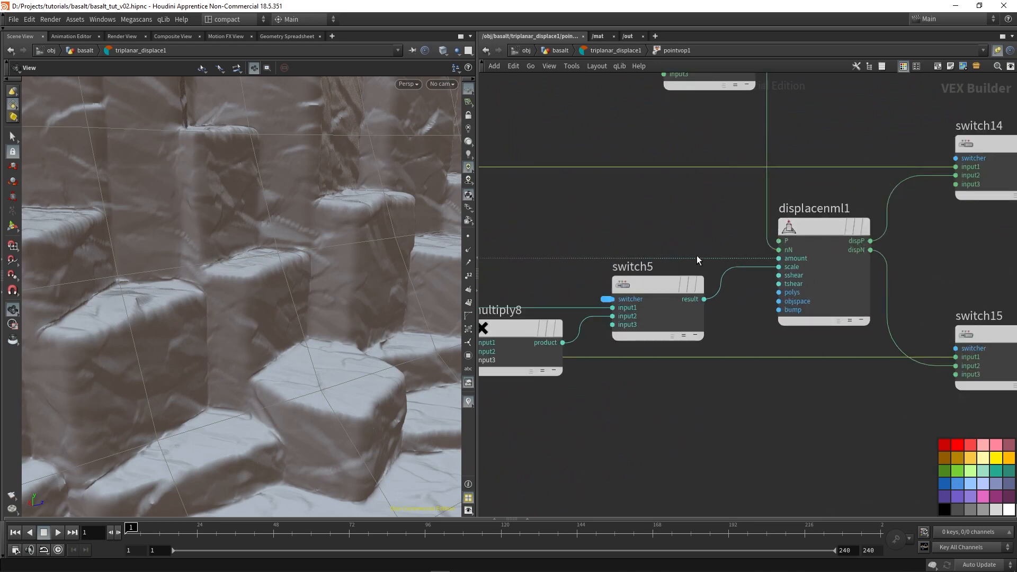
middle_drag(669, 236, 755, 235)
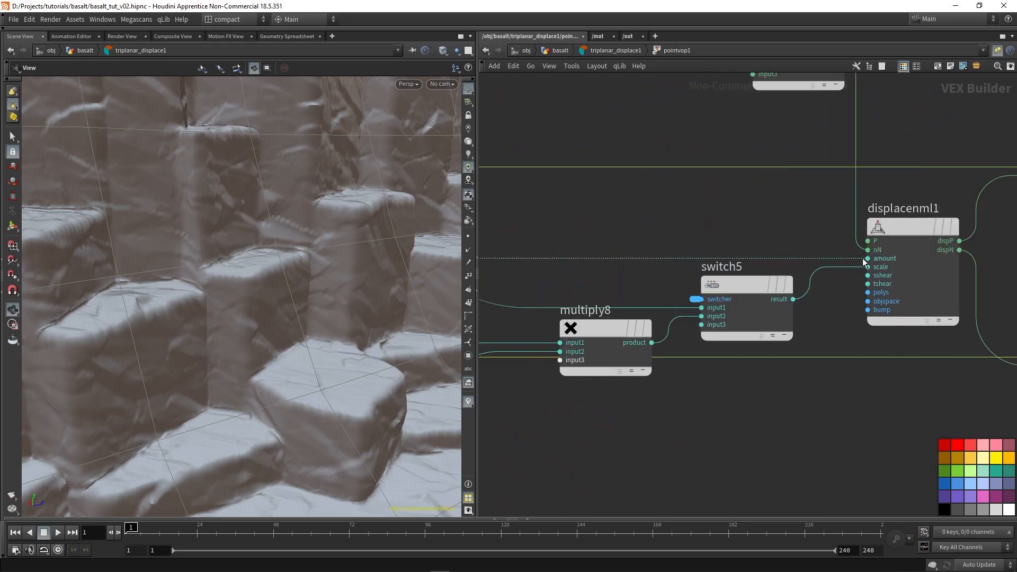
scroll(625, 281, down, 3)
middle_drag(614, 285, 874, 249)
scroll(866, 250, down, 2)
scroll(685, 267, down, 1)
middle_drag(685, 267, 772, 249)
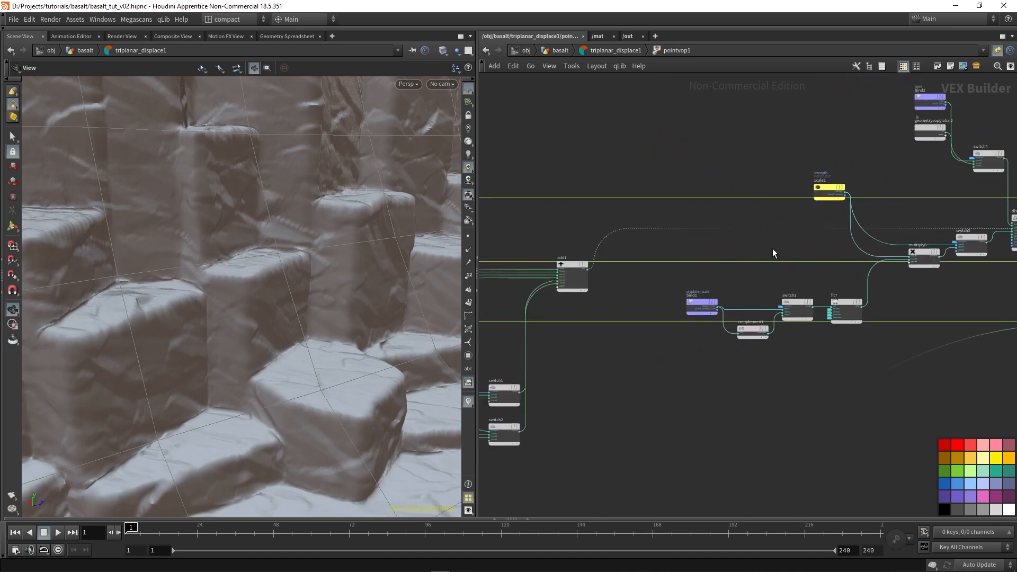
Step: Insert a Fit Range Unclamped node on the connection feeding displacenml1's amount input
scroll(598, 260, up, 2)
middle_drag(695, 239, 535, 296)
middle_drag(698, 288, 523, 308)
scroll(859, 289, up, 3)
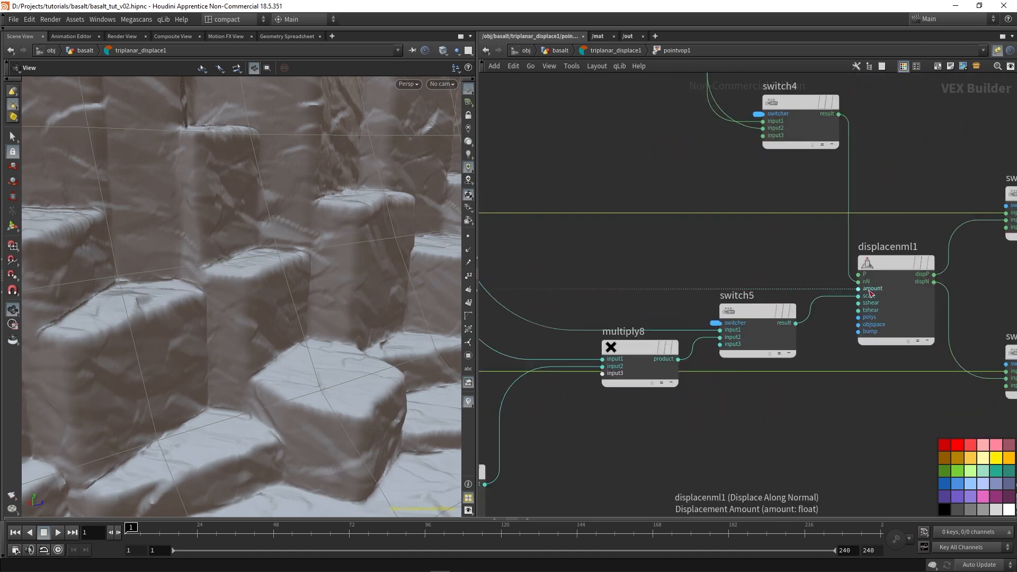
scroll(620, 227, down, 3)
middle_drag(554, 281, 598, 281)
key(Tab)
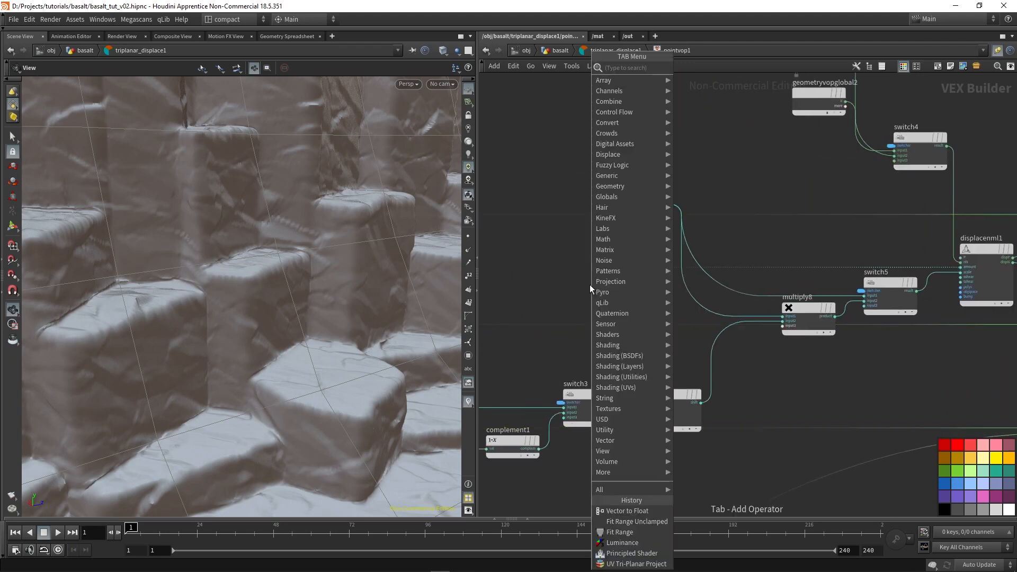
text(fit)
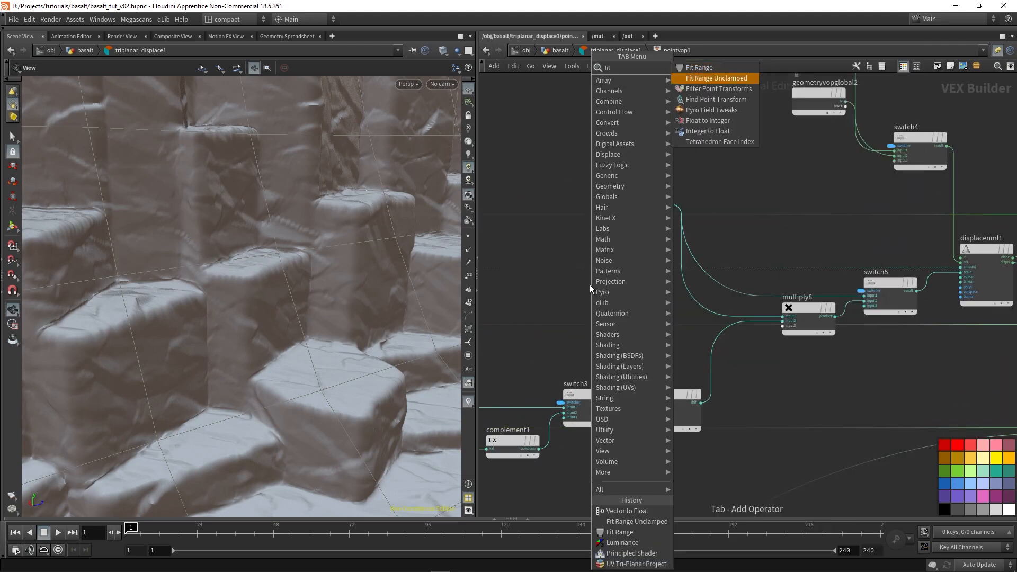
key(Return)
drag(588, 285, 592, 278)
Step: Set all three Destination Min components of the Fit Range Unclamped node to -1
key(p)
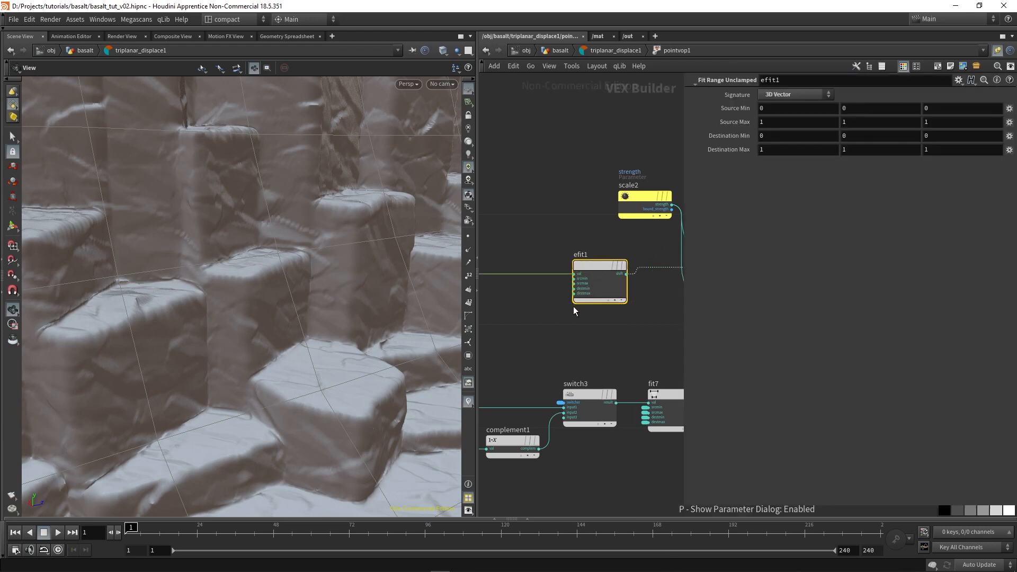
text(-1)
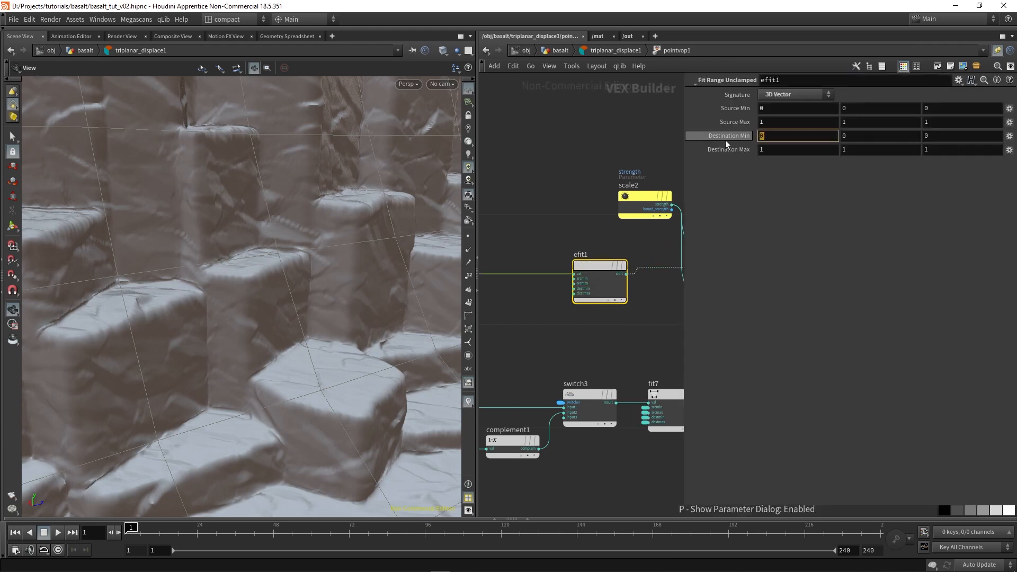
key(Tab)
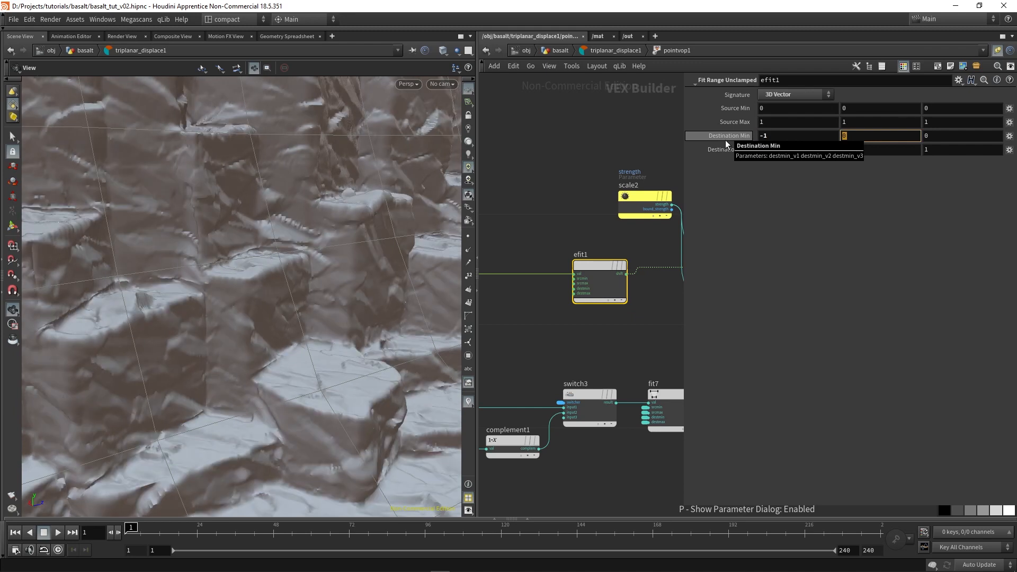
text(-1)
key(Tab)
text(-1)
key(Return)
drag(273, 274, 402, 339)
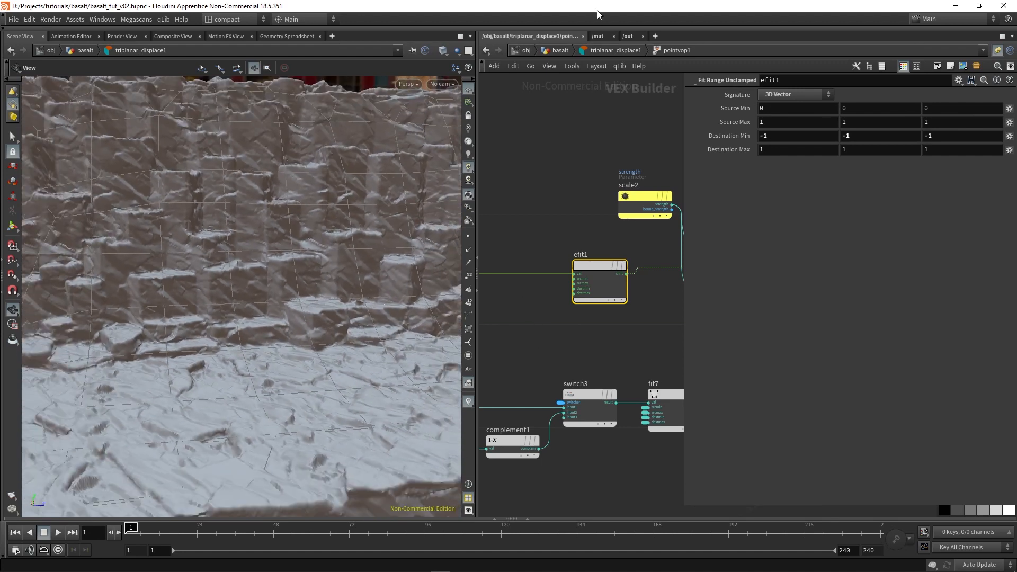
Step: Return to the basalt network and enable Use Noise Projection Offset in triplanar_displace1's advanced settings
click(560, 50)
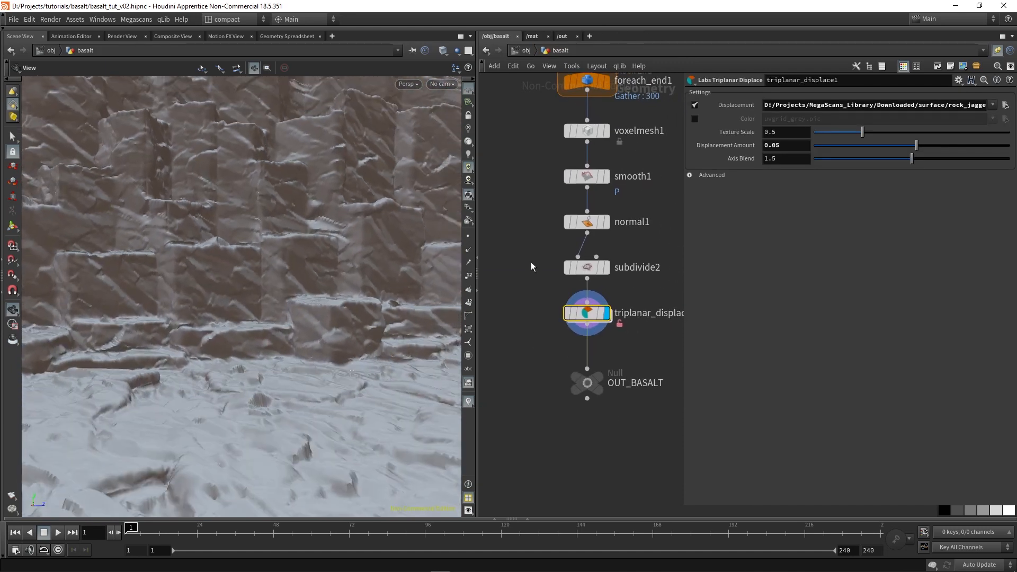
click(708, 178)
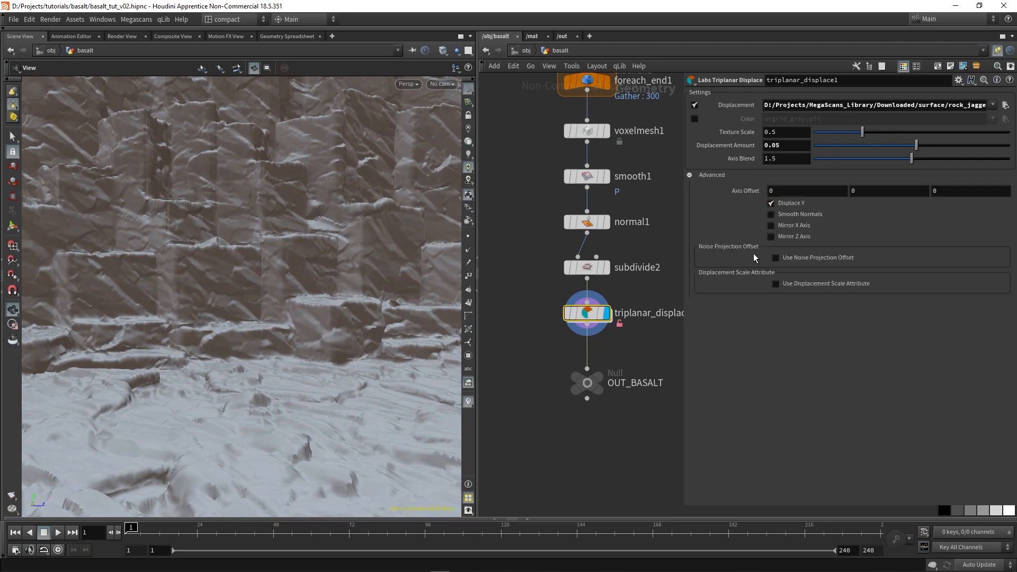
click(814, 260)
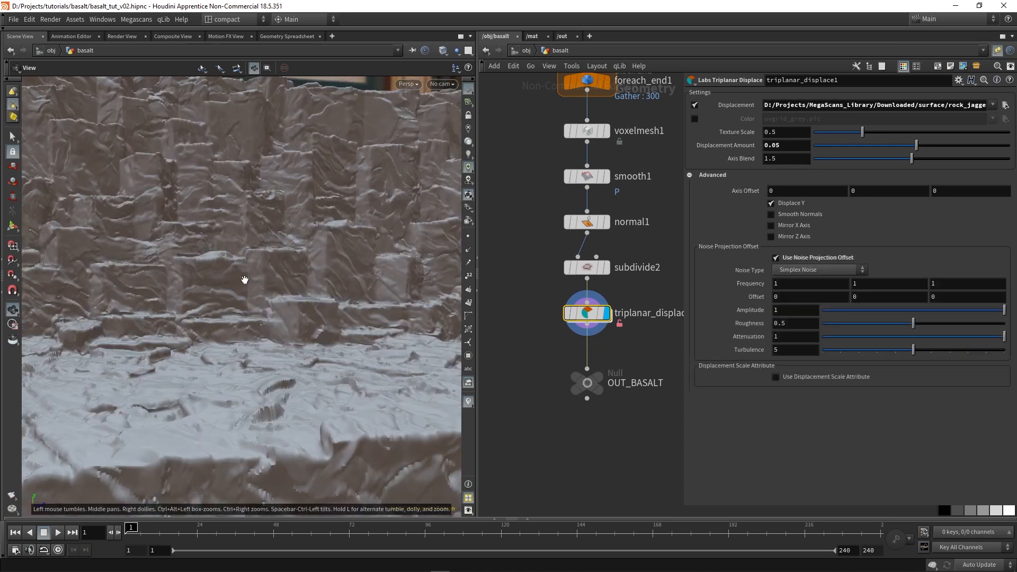
Step: Inspect the noise-offset displacement across the column tops, side faces and ground surface up close
drag(243, 279, 236, 318)
right_drag(237, 318, 210, 316)
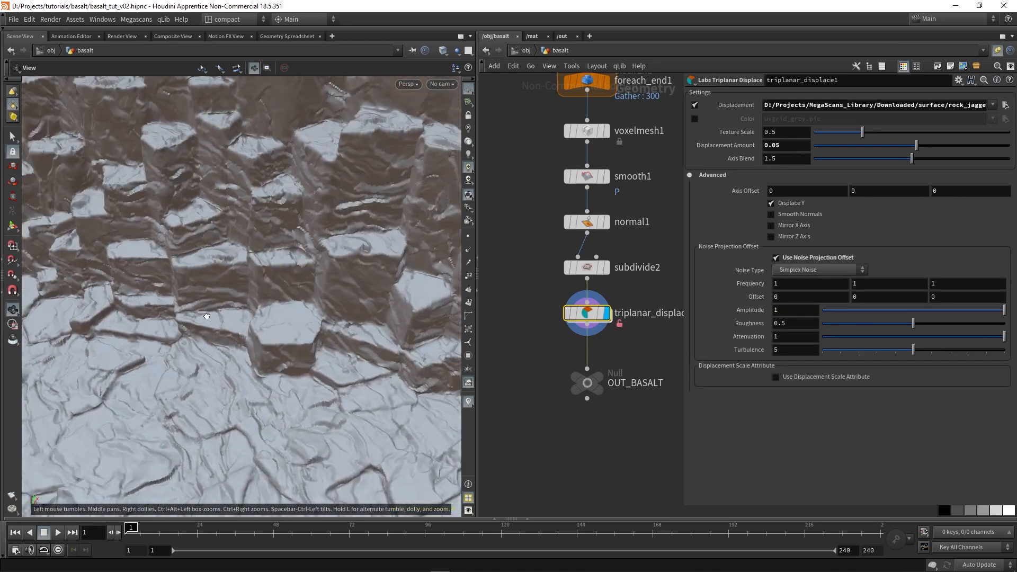
drag(210, 316, 239, 360)
right_drag(239, 318, 216, 294)
drag(216, 294, 224, 320)
right_drag(224, 319, 271, 319)
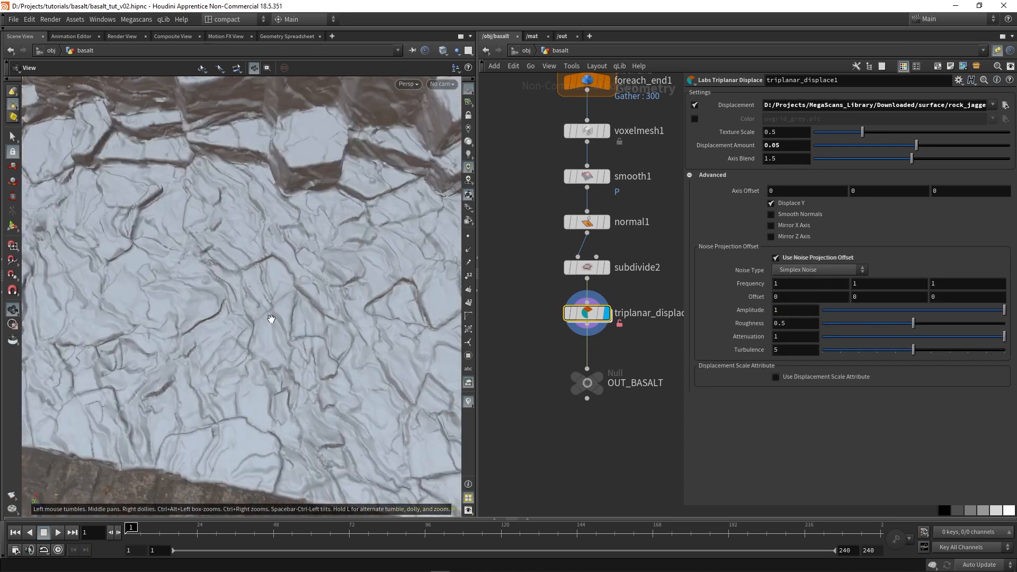
drag(251, 293, 213, 306)
right_drag(214, 306, 213, 298)
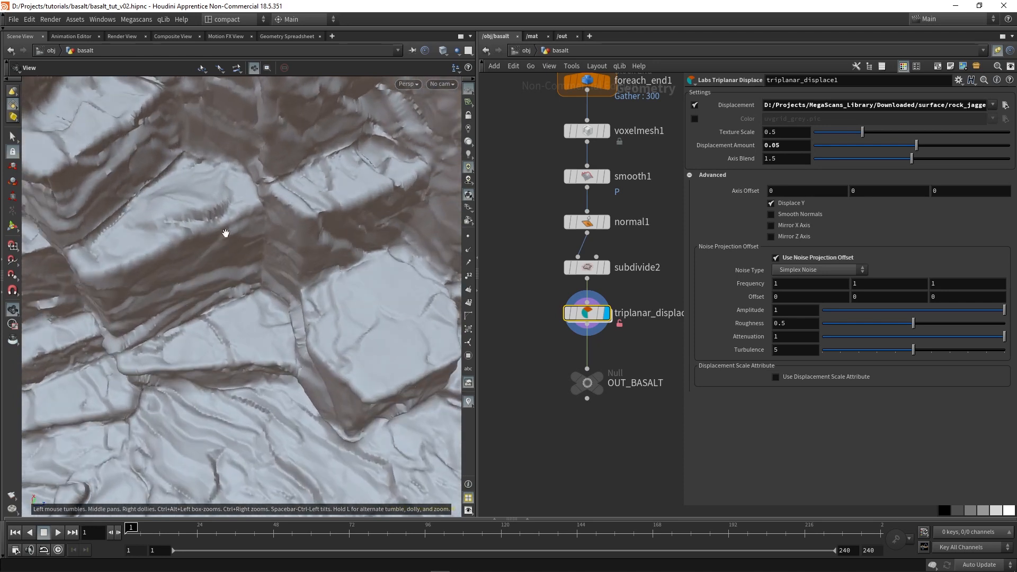
Step: Show subdivide2's settings and view the displaced basalt through cam1
click(589, 272)
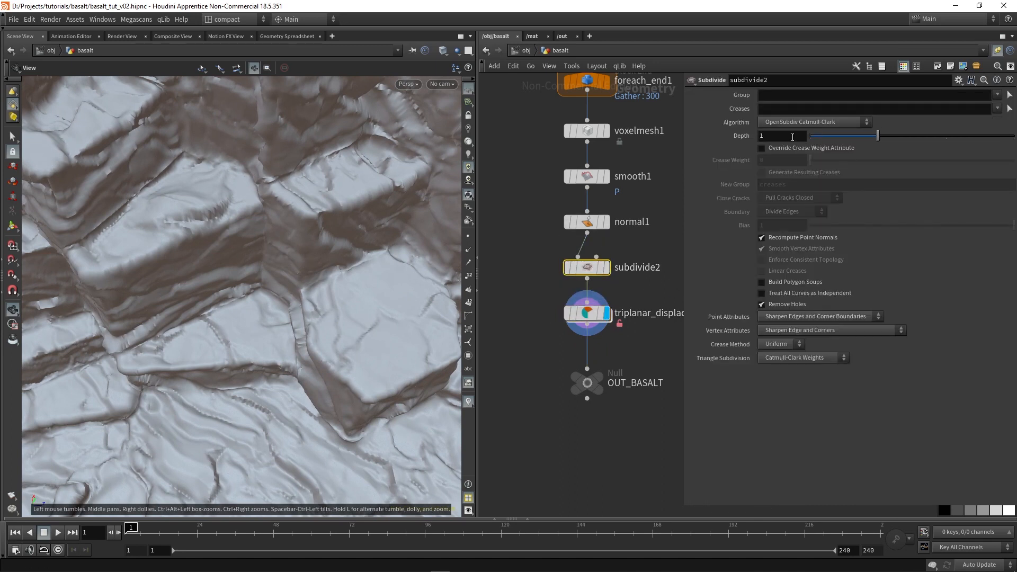
drag(216, 257, 288, 294)
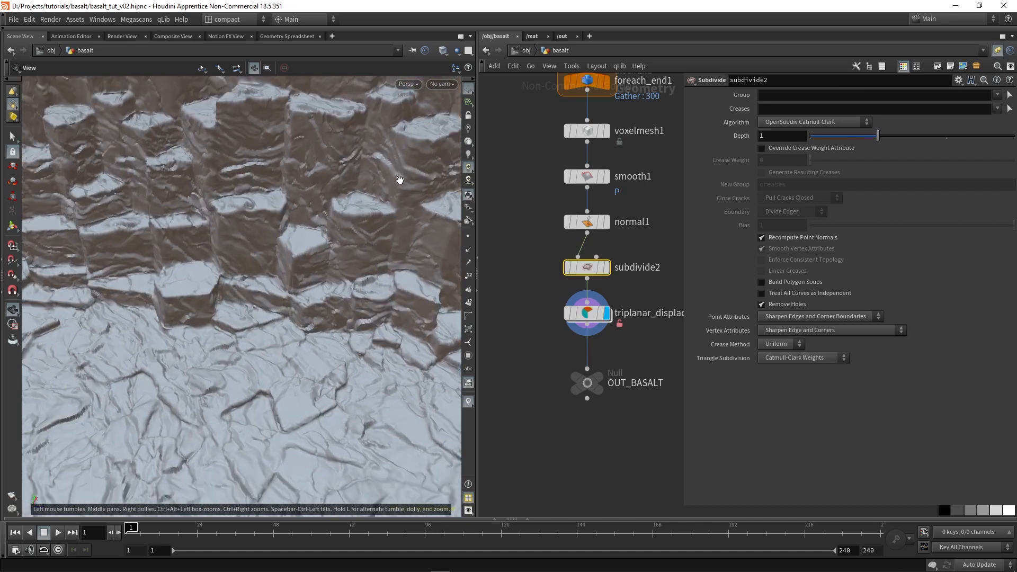
click(441, 83)
click(445, 120)
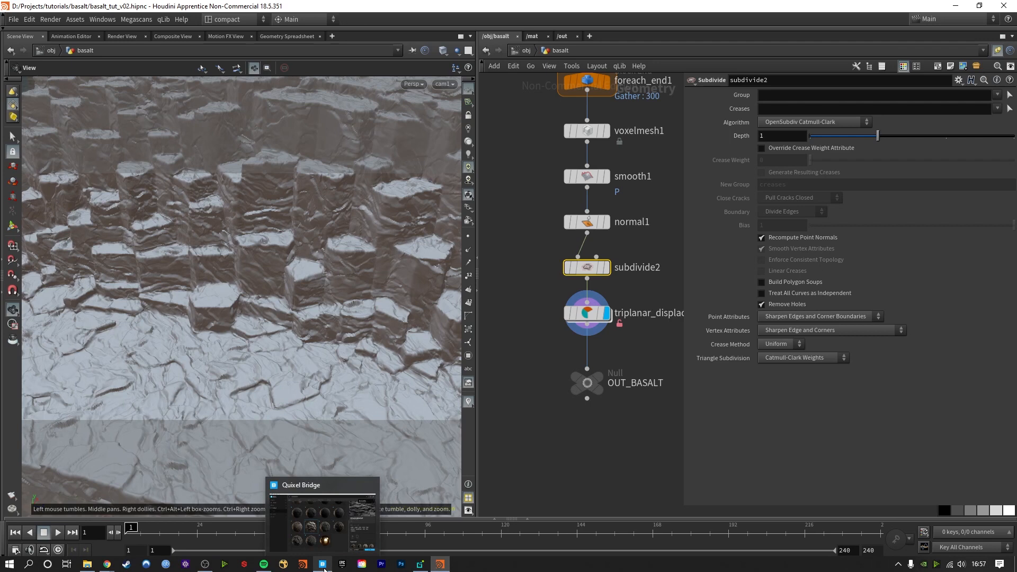
Step: Switch to Quixel Bridge, export the Layered Shale Beach Rock surface to Houdini at 4K resolution, and return to Houdini
click(324, 567)
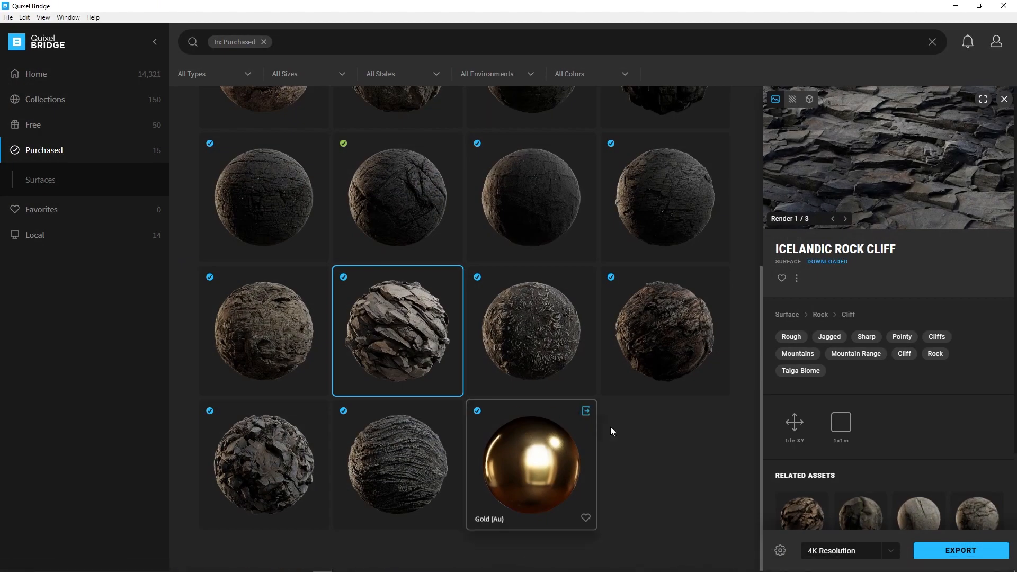
scroll(646, 422, up, 2)
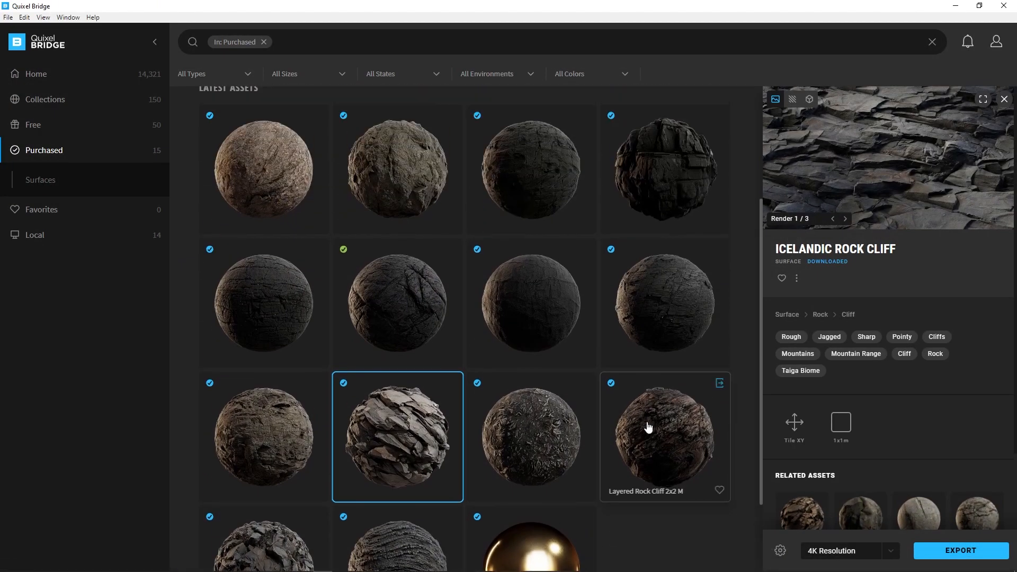
click(671, 315)
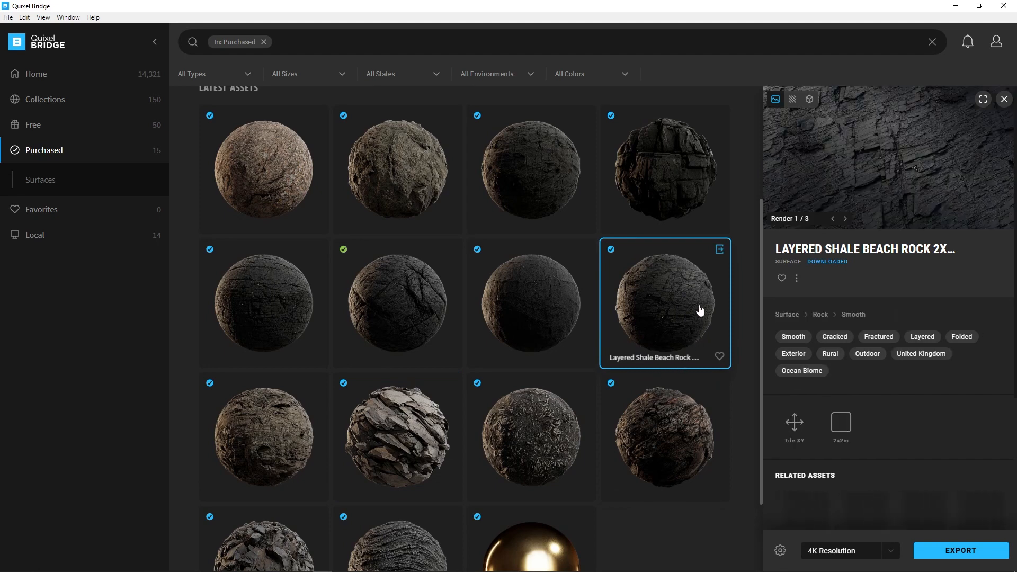
click(955, 554)
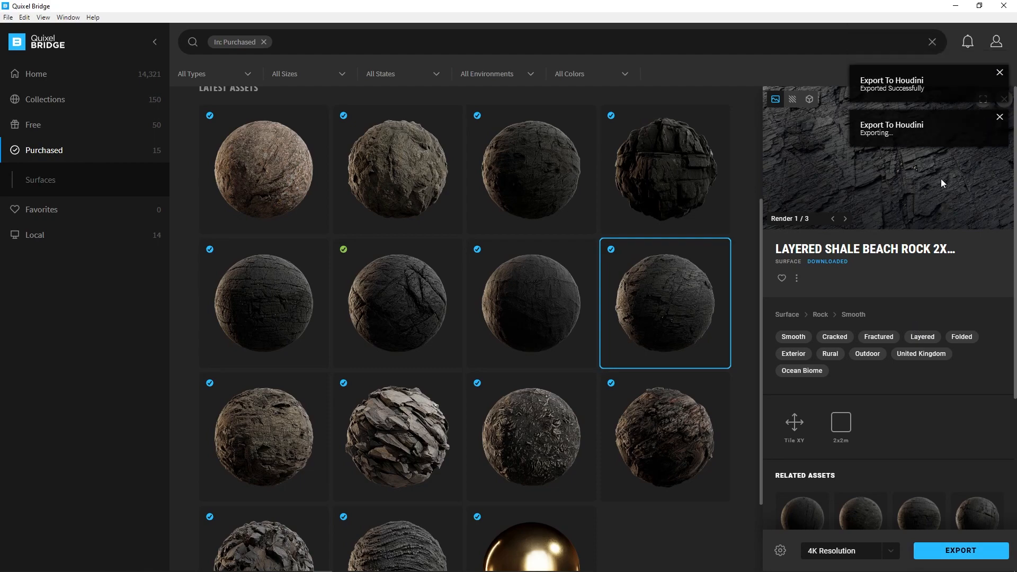
click(955, 5)
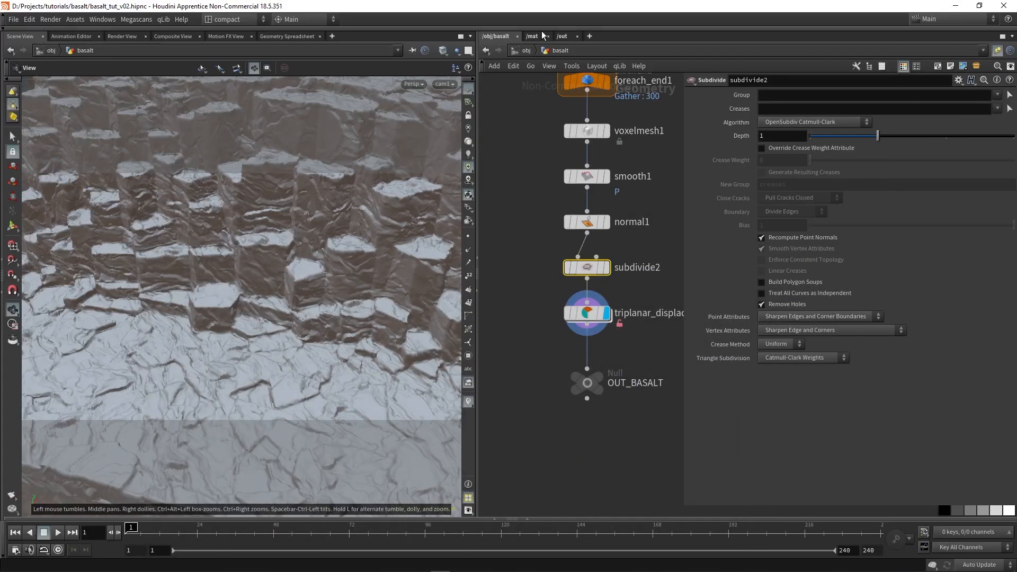
Step: In the material network, space the Icelandic_Rock_Cliff and Layered_Shale_Beach_Rock_2x2_M triplanar nodes farther from their shaders
click(532, 36)
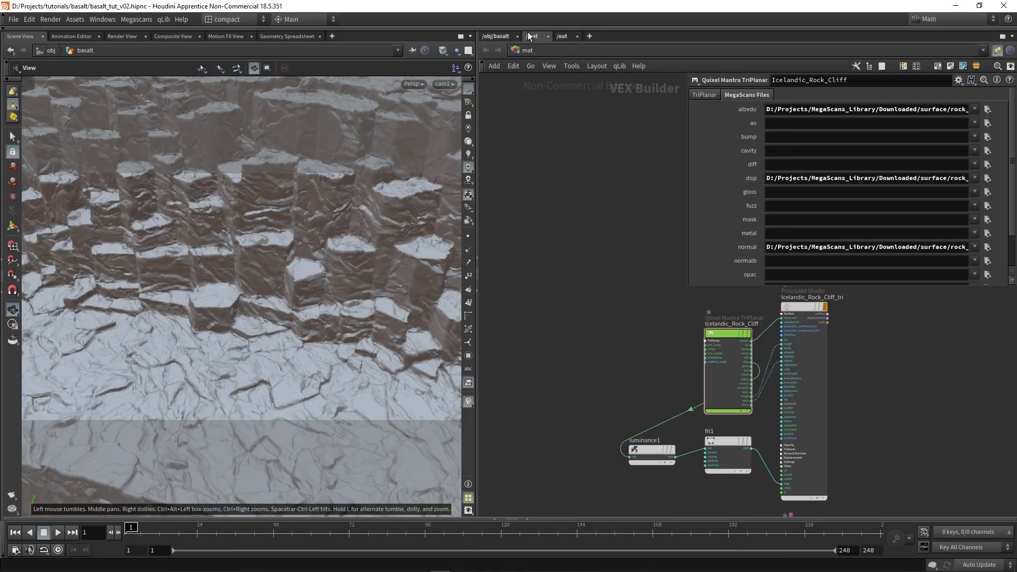
scroll(608, 356, down, 2)
middle_drag(609, 356, 562, 232)
scroll(629, 377, down, 1)
scroll(629, 380, up, 3)
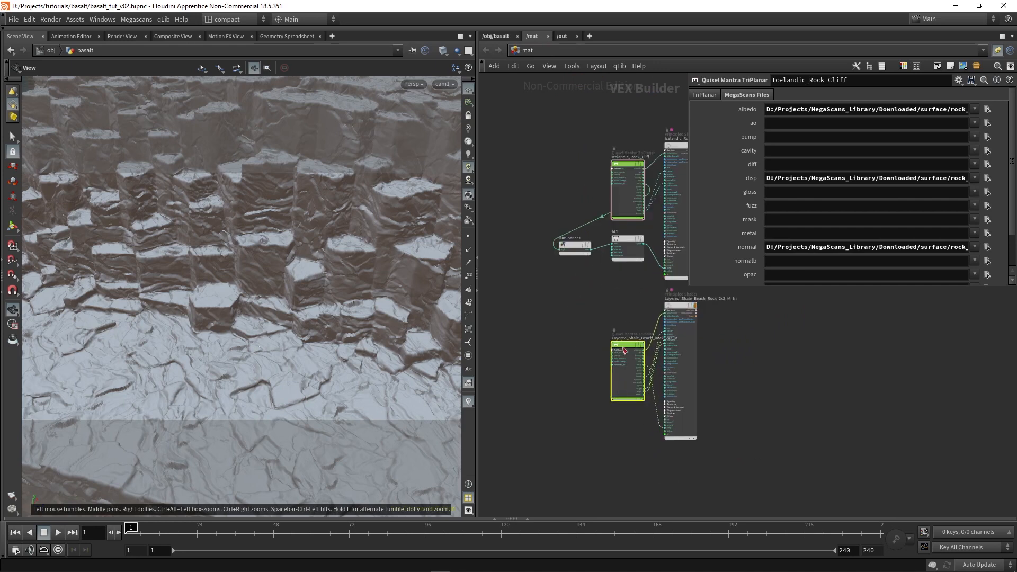
drag(627, 173, 511, 157)
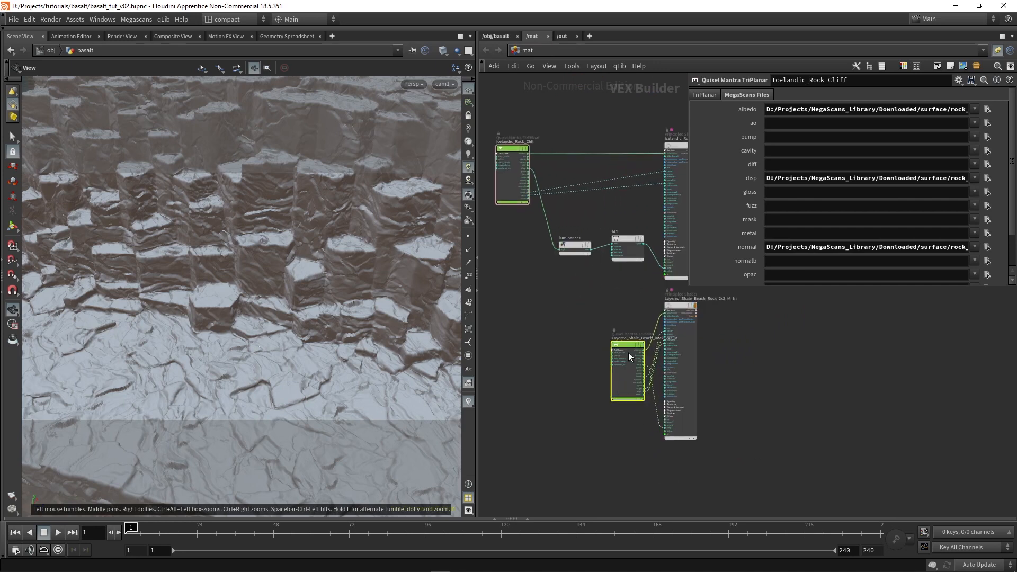
drag(628, 351, 516, 352)
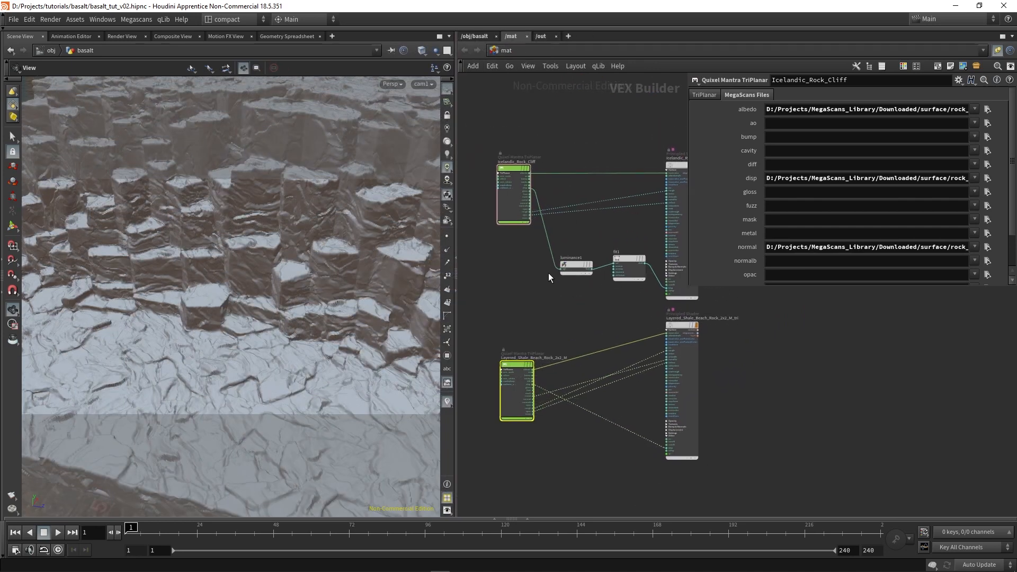
Step: Show the displacement settings of the Layered_Shale_Beach_Rock_2x2_M_tri principled shader
scroll(528, 169, up, 1)
scroll(549, 365, up, 1)
middle_drag(551, 368, 542, 304)
scroll(546, 371, up, 2)
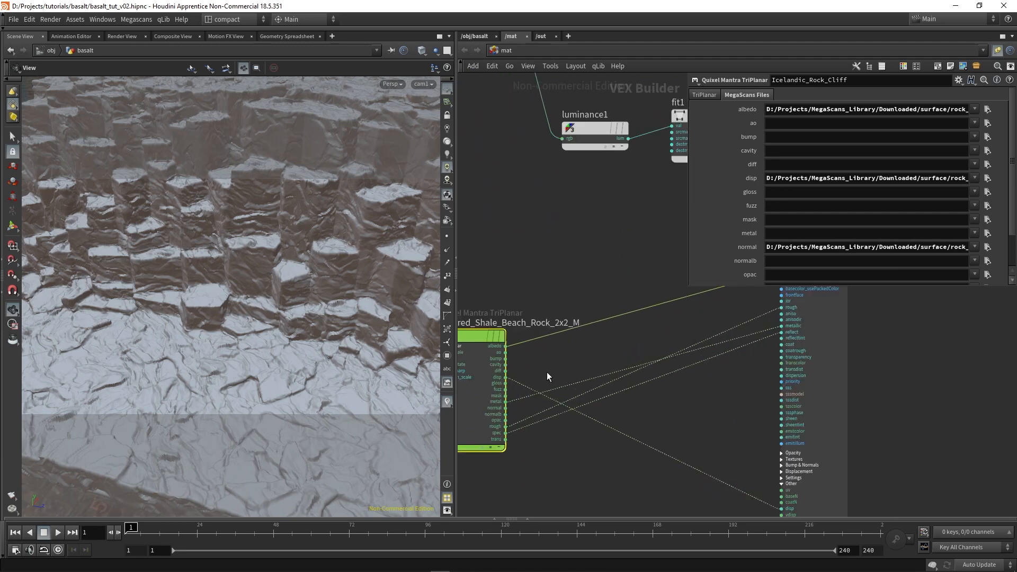
scroll(547, 372, up, 1)
middle_drag(545, 373, 551, 296)
drag(538, 308, 542, 324)
middle_drag(565, 420, 535, 444)
scroll(534, 444, down, 2)
click(757, 360)
click(853, 95)
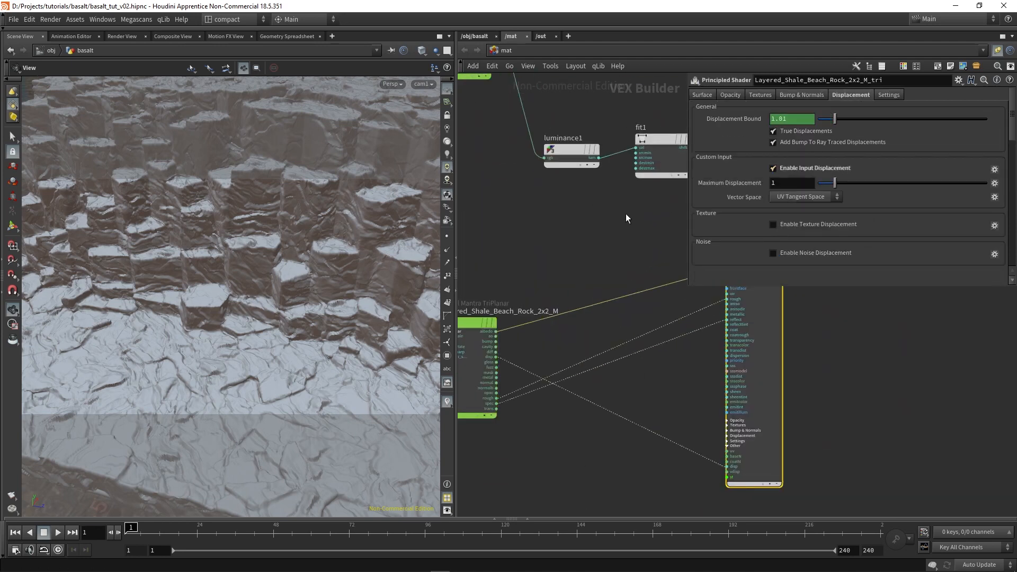
Step: Add Luminance and Fit Range nodes between the shale triplanar's disp output and its shader's disp input
key(Tab)
text(lum)
key(Return)
key(Return)
drag(575, 401, 600, 340)
key(Tab)
text(fit)
key(Return)
key(Return)
drag(641, 453, 663, 399)
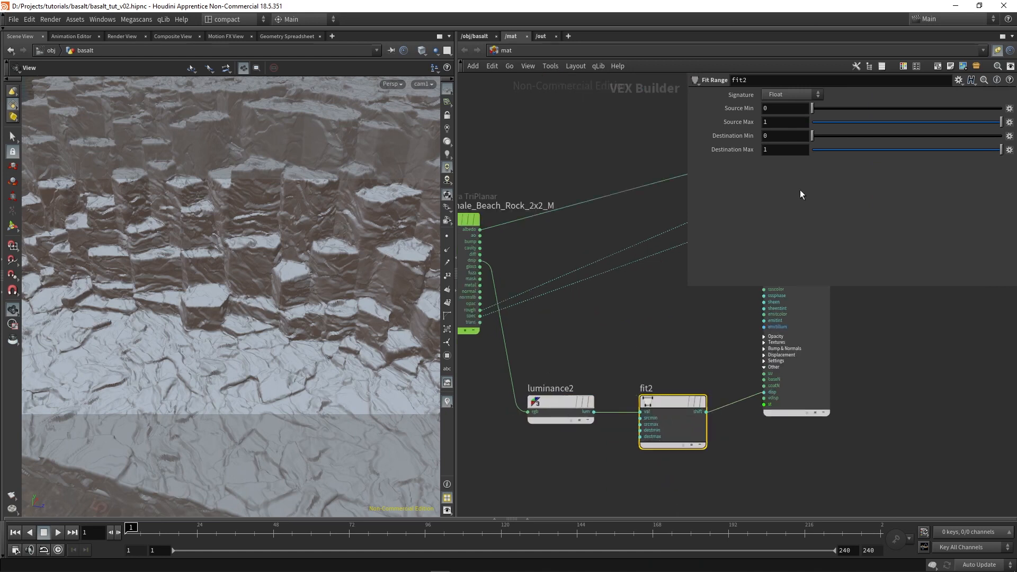
Step: Set the new Fit Range node's Destination Min to -0.05 and Destination Max to 0.05
drag(770, 136, 683, 151)
text(-0.05)
key(Return)
text(0.05)
key(Return)
Step: Assign the /mat/Layered_Shale_Beach_Rock_2x2_M_tri/ material to the REN_BASALT object
click(474, 38)
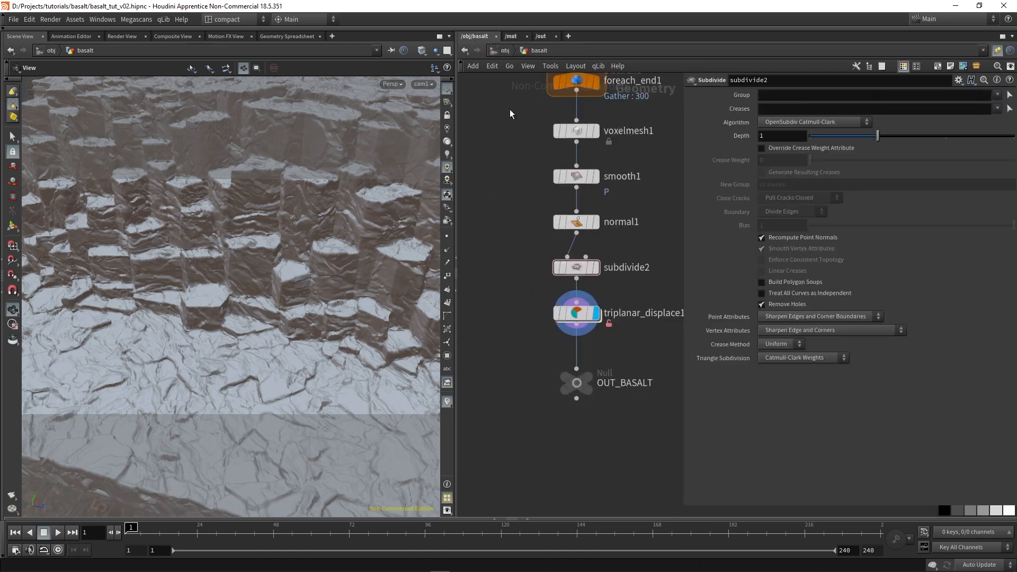
click(505, 51)
click(541, 324)
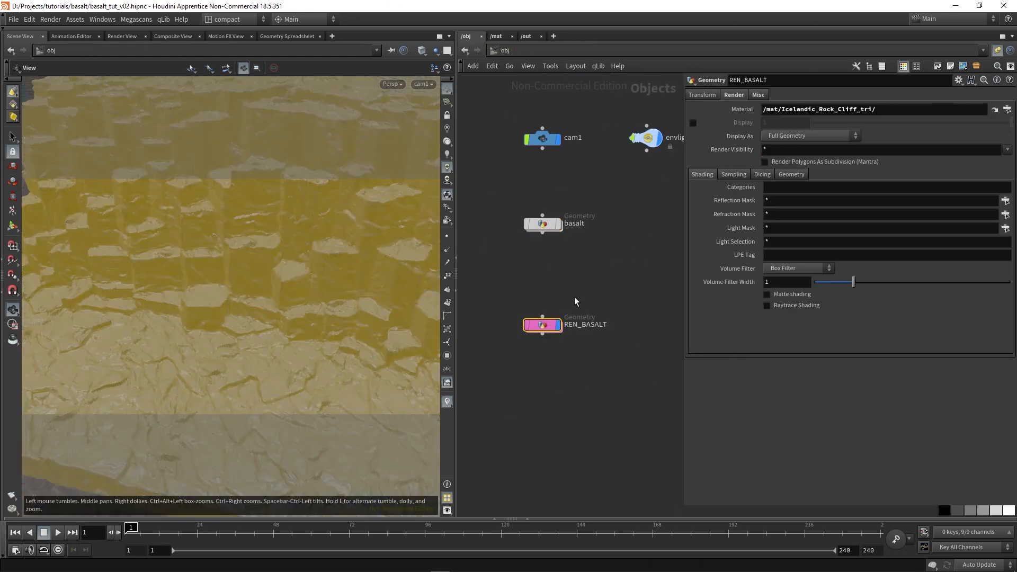
drag(781, 109, 980, 108)
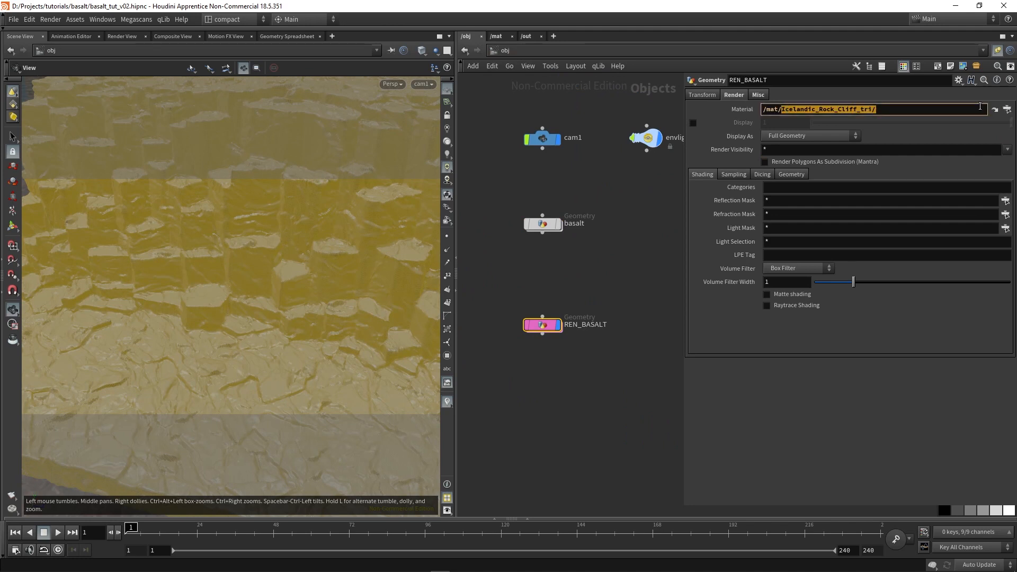
key(BackSpace)
click(855, 158)
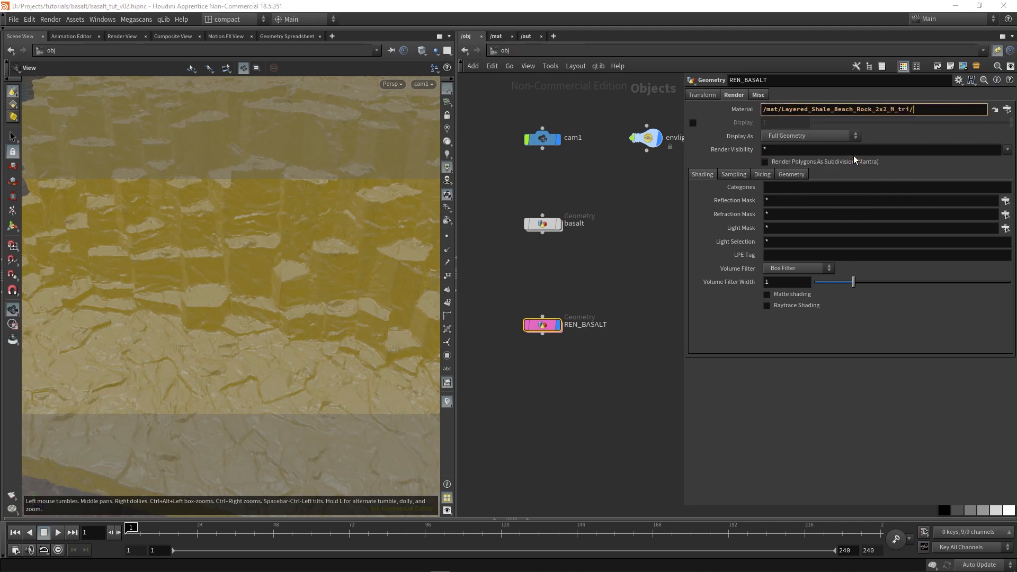
click(596, 287)
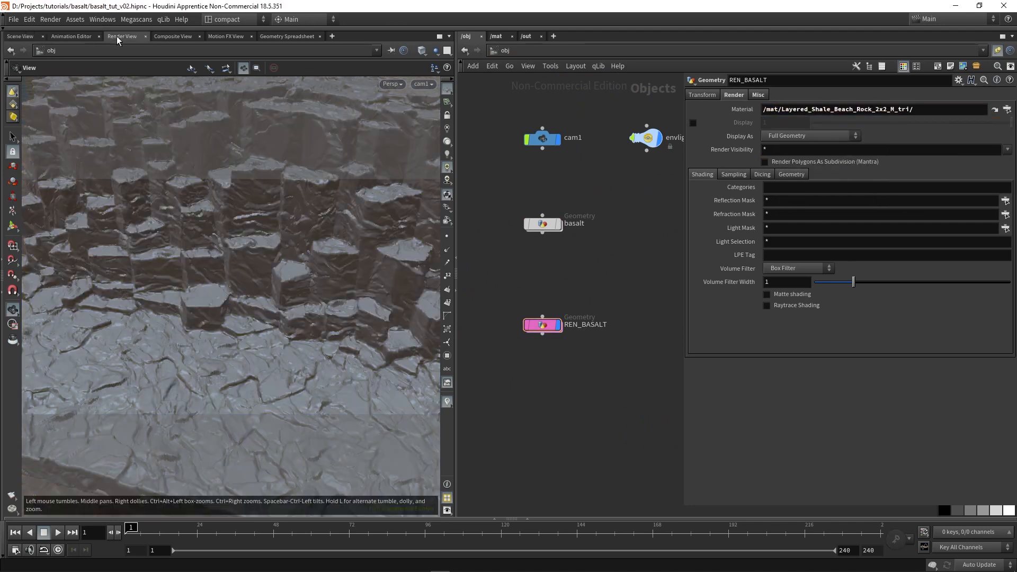
Step: Switch to the Render View, enlarge its pane and start the Mantra render of the basalt
click(121, 36)
drag(455, 168, 623, 168)
middle_drag(267, 204, 260, 251)
scroll(260, 253, down, 1)
click(31, 52)
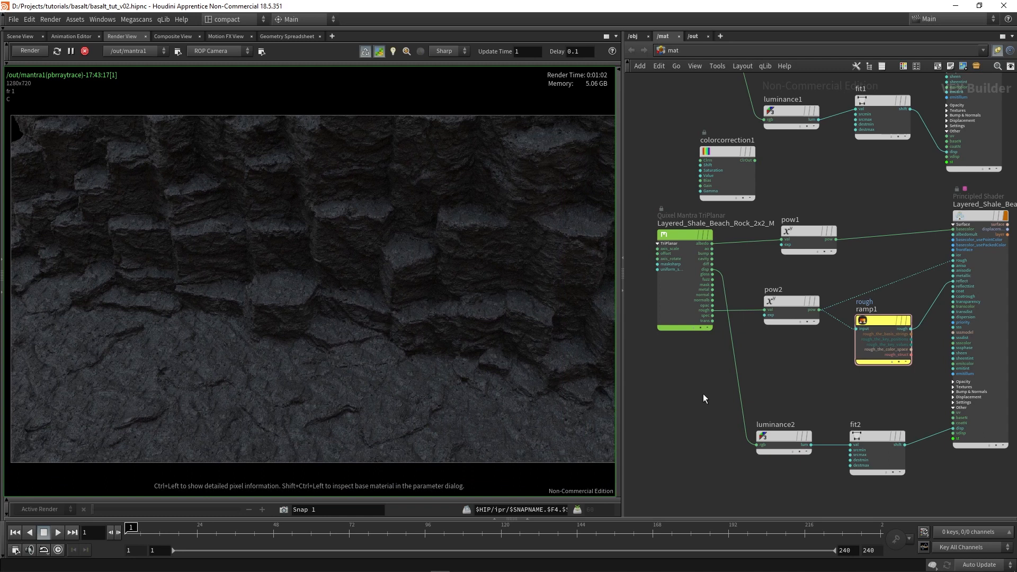
Step: Set the shale triplanar's uniform scale to 2 and inspect the rock detail up close in the render
drag(688, 361, 686, 265)
key(p)
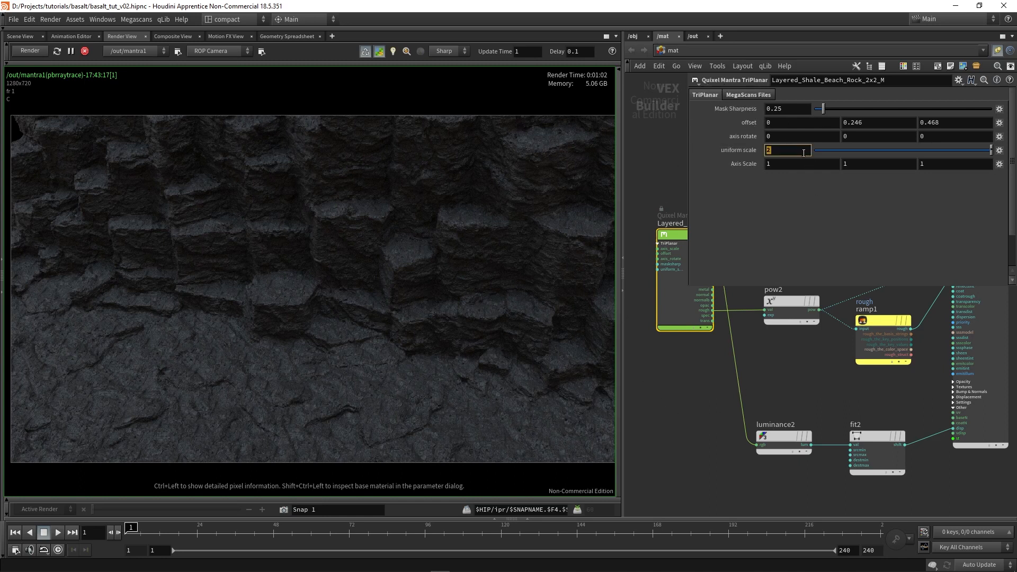
text(2)
scroll(186, 377, up, 3)
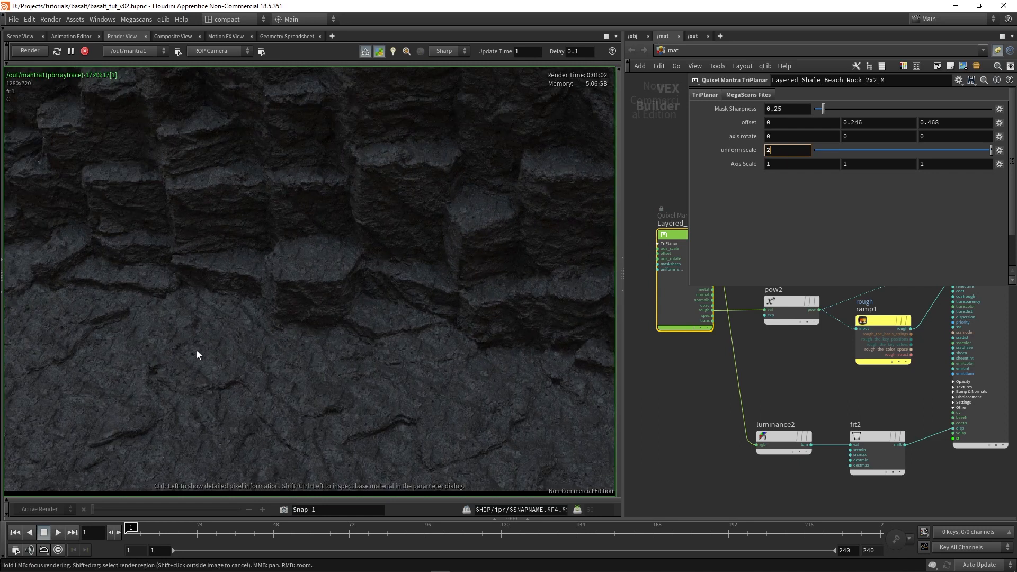
middle_drag(347, 330, 315, 391)
scroll(326, 308, up, 2)
scroll(253, 271, up, 2)
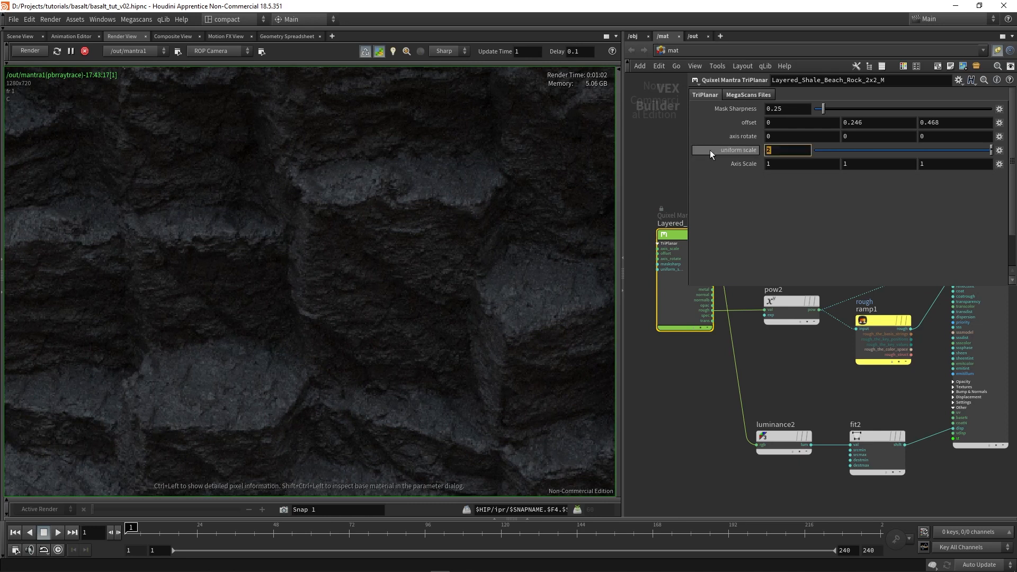
key(p)
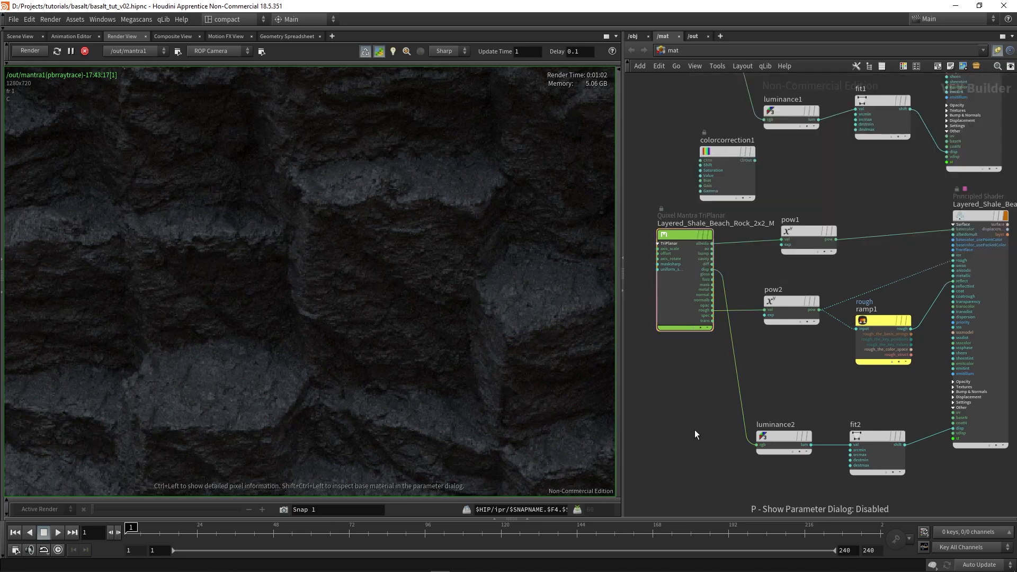
Step: Review the parameters of the two Power nodes on the shale triplanar's albedo and rough outputs
scroll(694, 430, down, 2)
scroll(815, 277, up, 2)
drag(778, 334, 729, 261)
scroll(787, 204, up, 2)
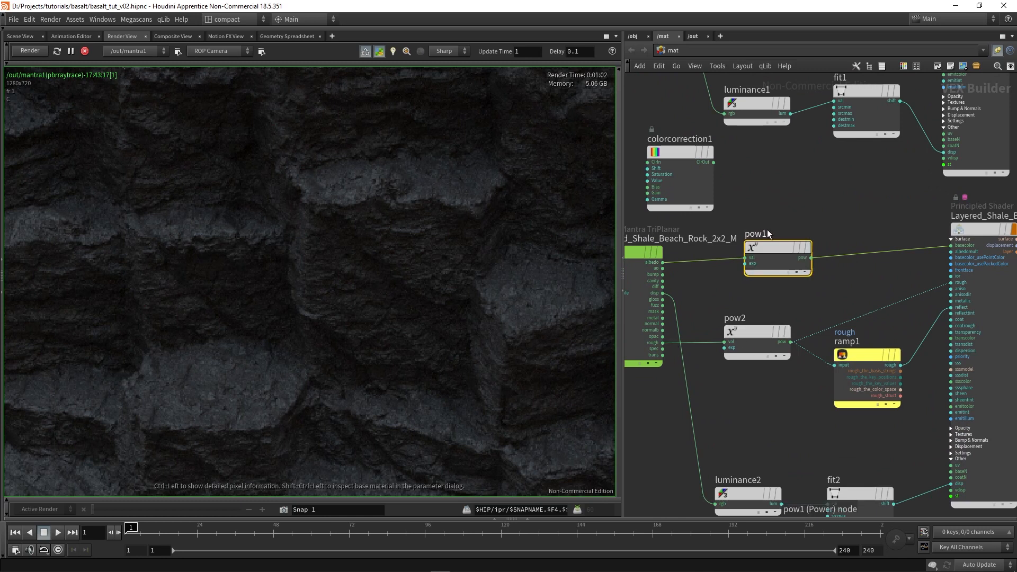
key(p)
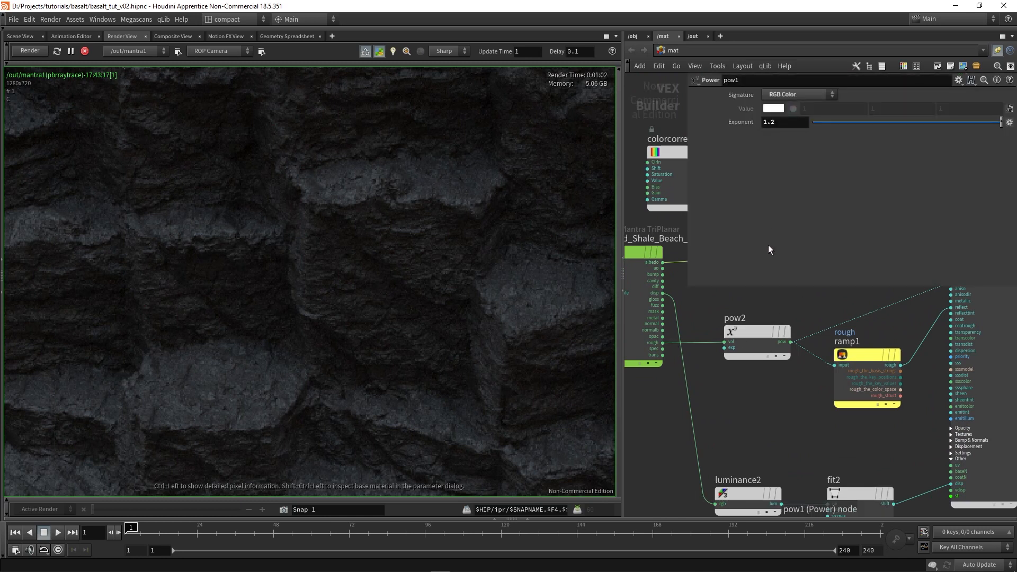
key(p)
middle_drag(711, 284, 728, 230)
key(p)
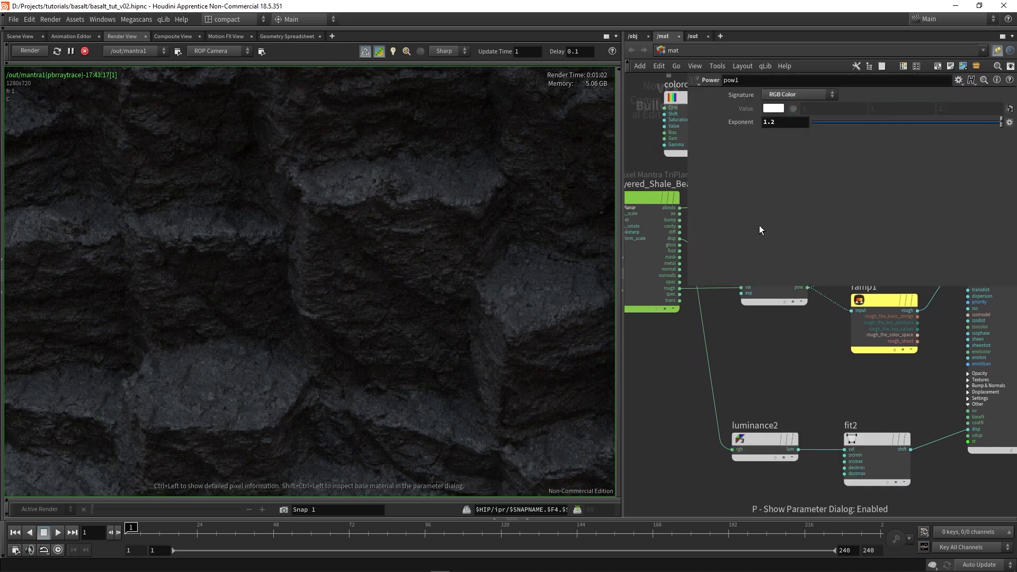
click(751, 294)
key(p)
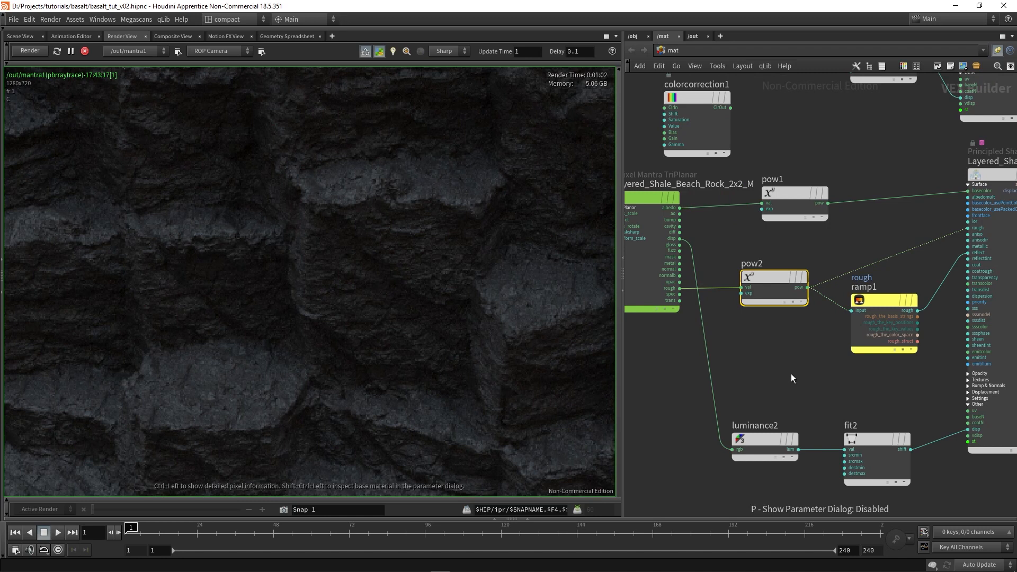
Step: Examine how the rough ramp feeds the shale shader's reflect input and compare it with the rendered rock
middle_drag(790, 373, 717, 341)
scroll(881, 237, up, 4)
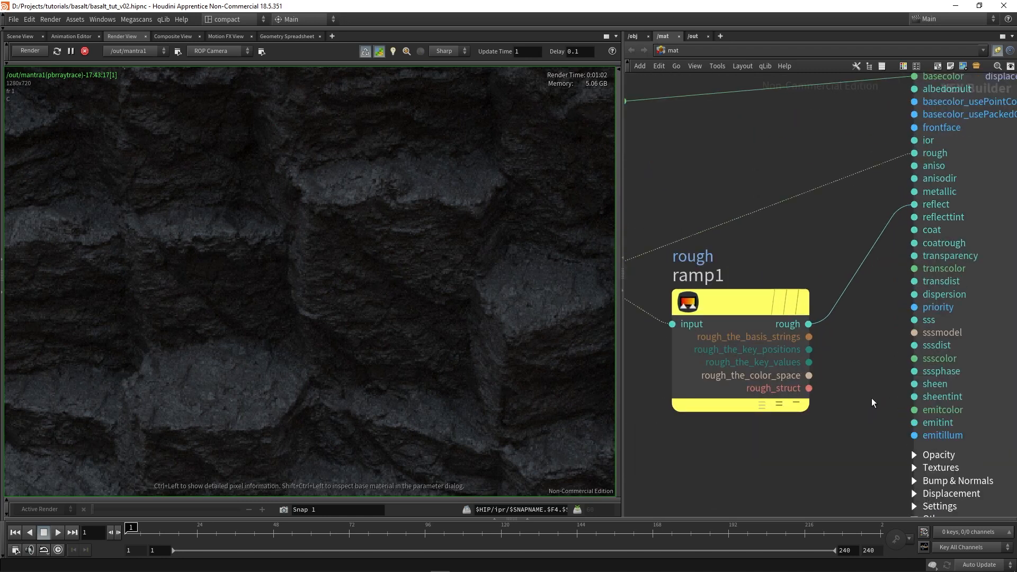
scroll(873, 402, down, 3)
scroll(833, 427, up, 2)
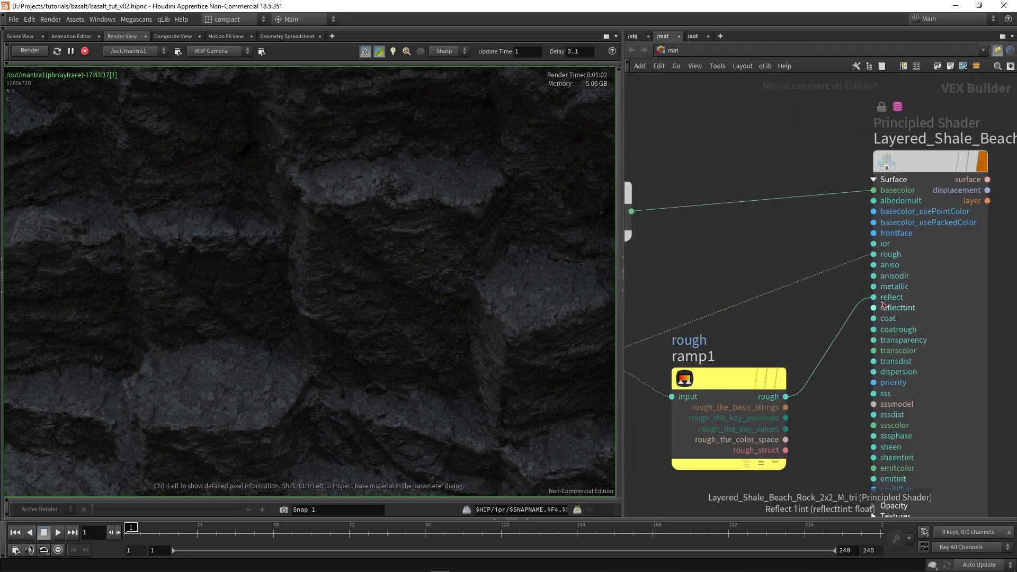
scroll(282, 276, down, 4)
middle_drag(320, 383, 314, 290)
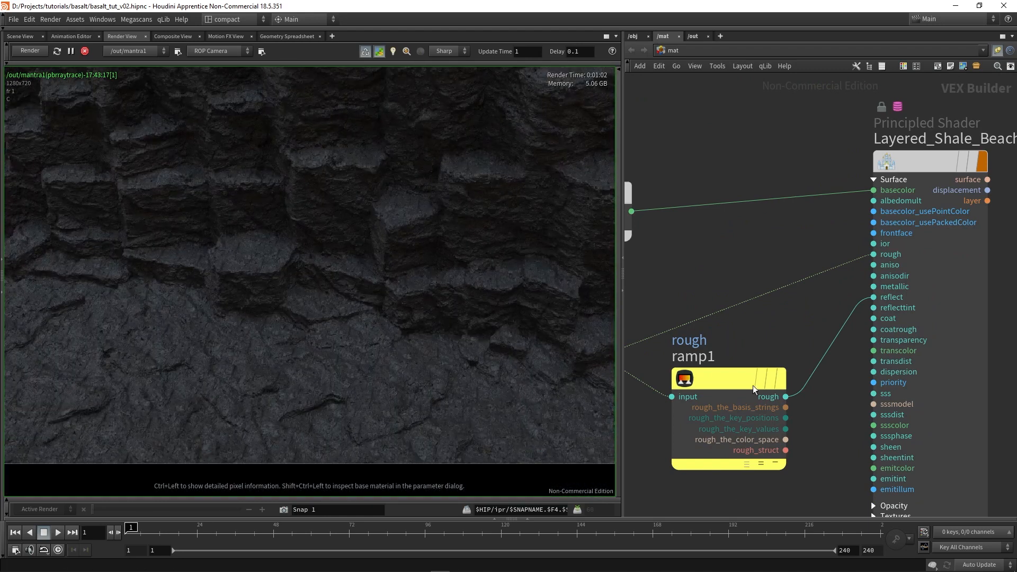
scroll(754, 389, down, 4)
scroll(770, 332, up, 3)
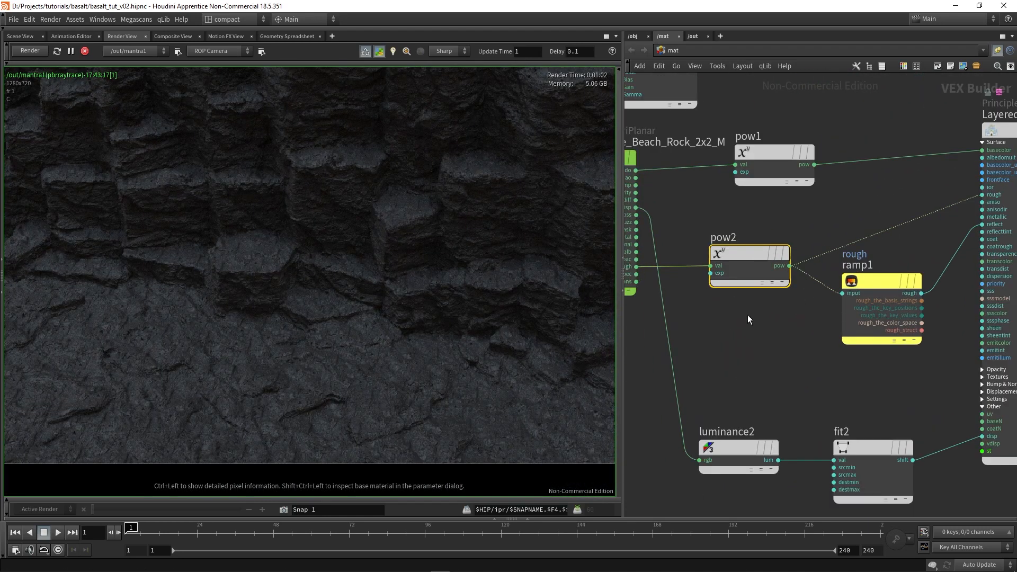
Step: Move the rough ramp's full-value point close to the start, about one-sixth of the way along the ramp
middle_drag(825, 348, 738, 350)
key(Down)
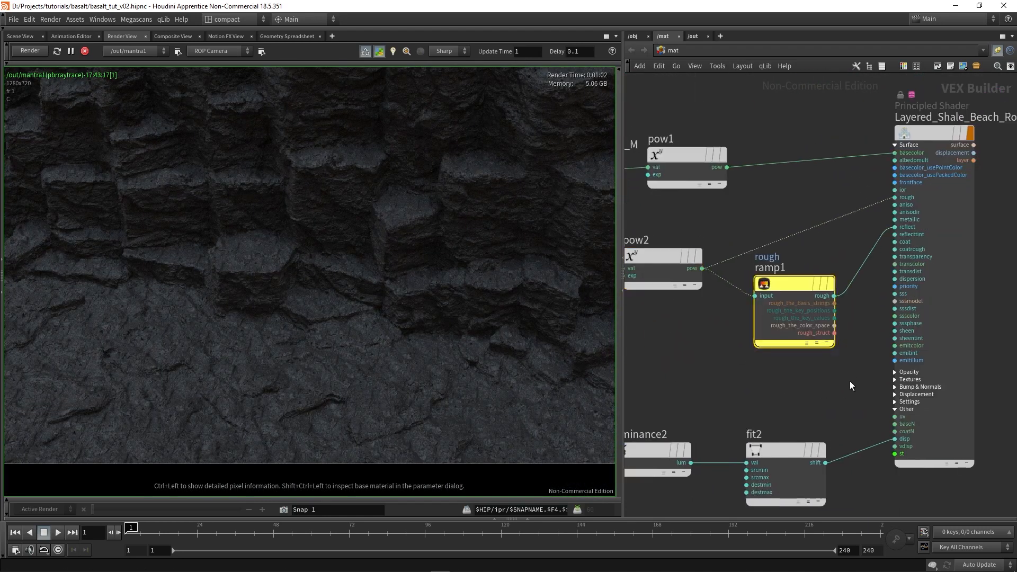
middle_drag(680, 337, 739, 295)
key(p)
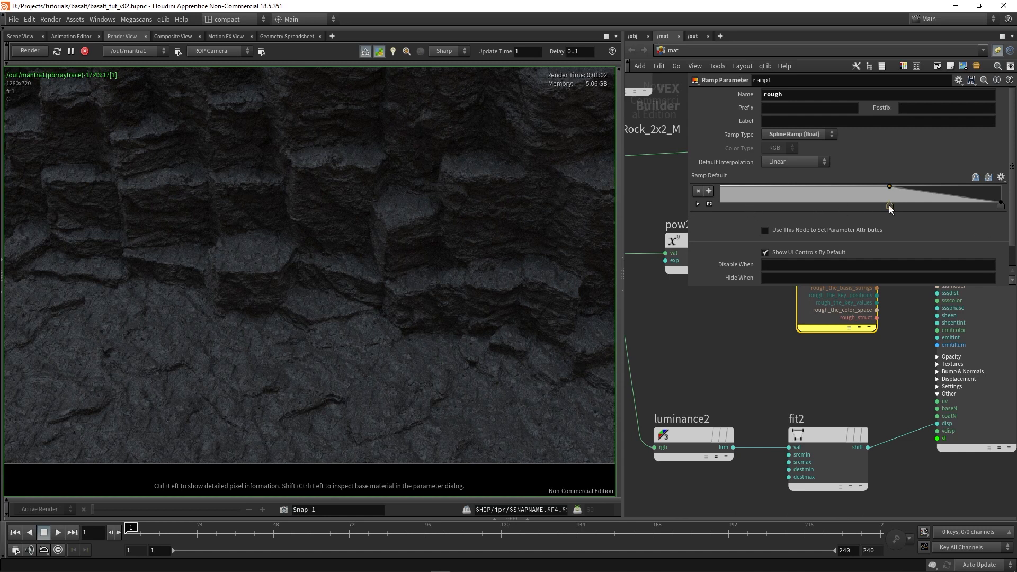
drag(889, 205, 767, 206)
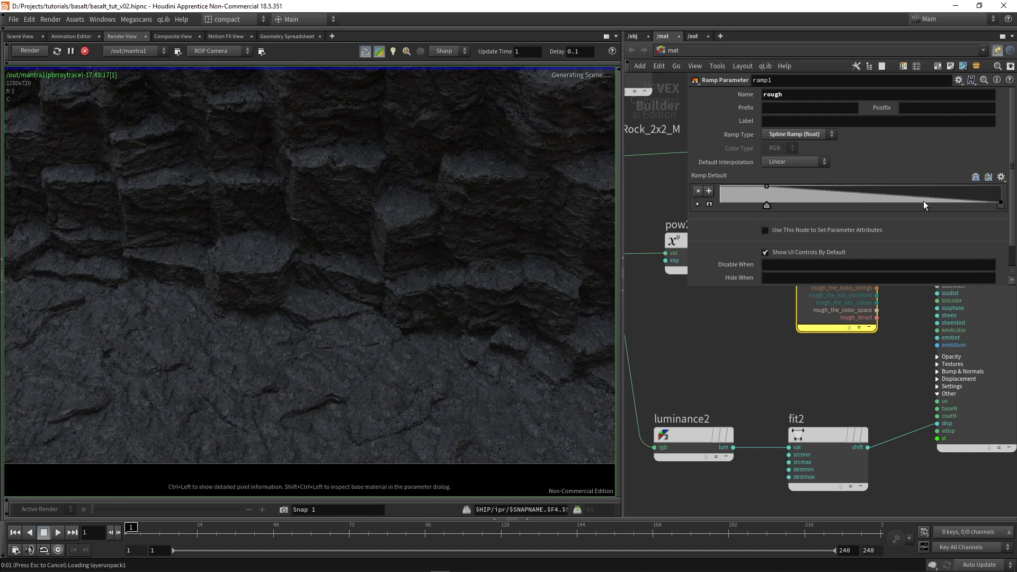